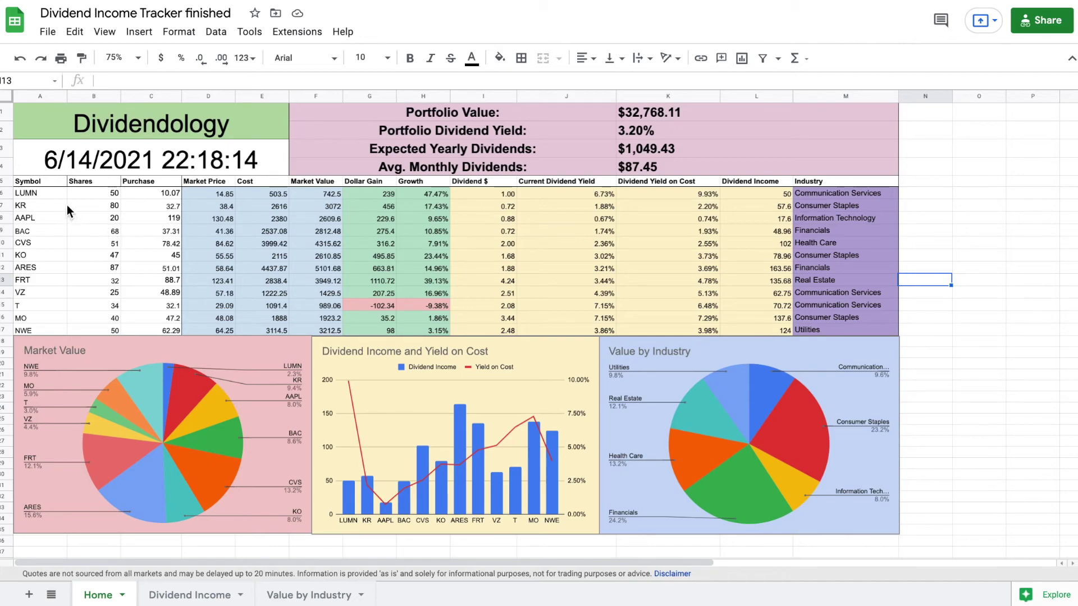
Step: Clear the symbol, shares and purchase price of the LUMN holding in row 6
drag(35, 193, 163, 325)
click(114, 245)
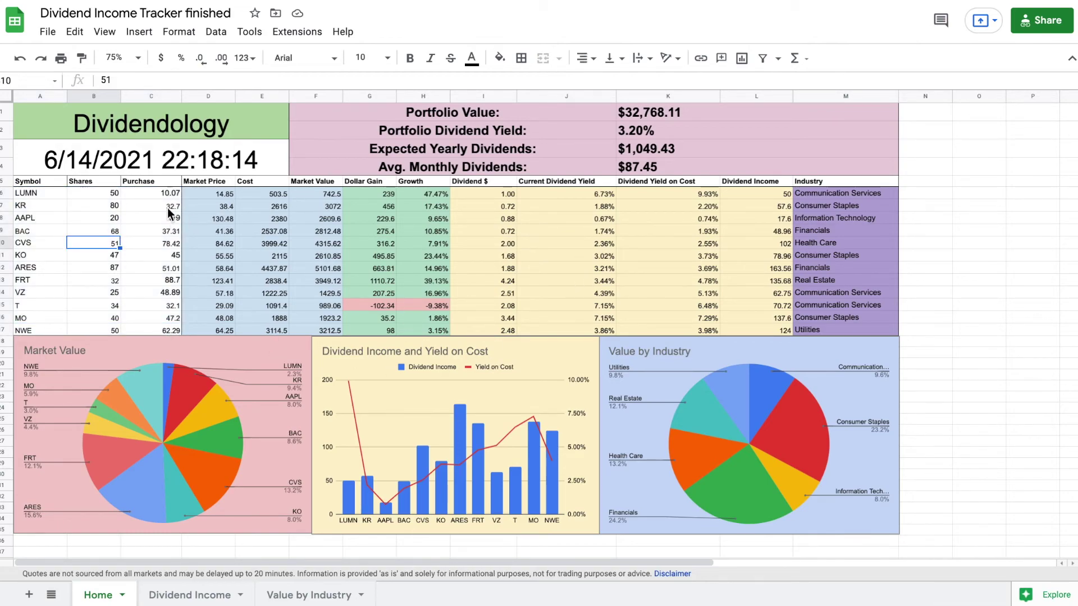
click(43, 194)
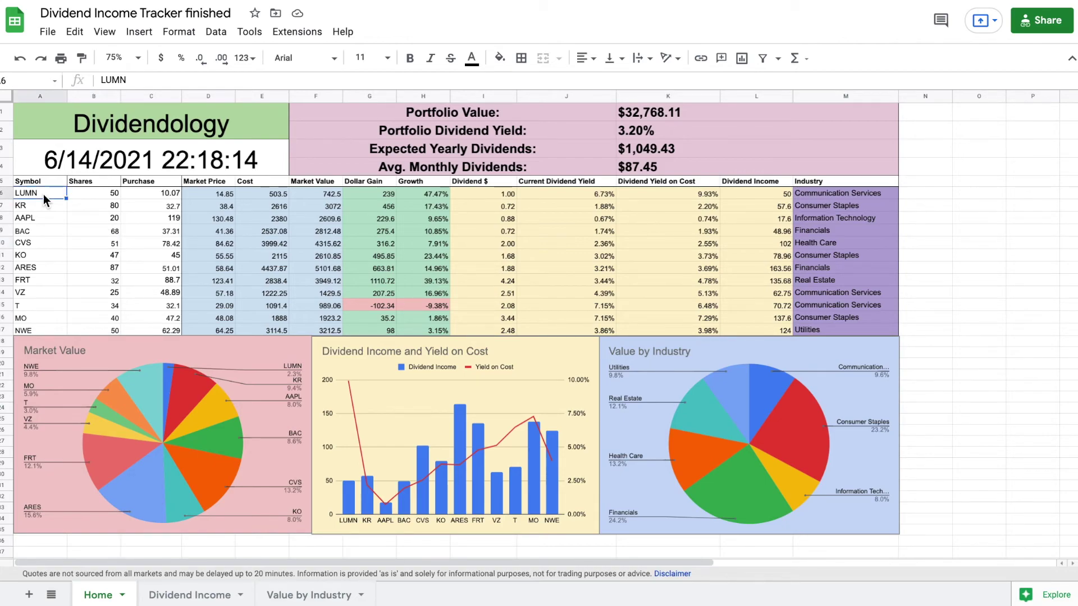
key(Delete)
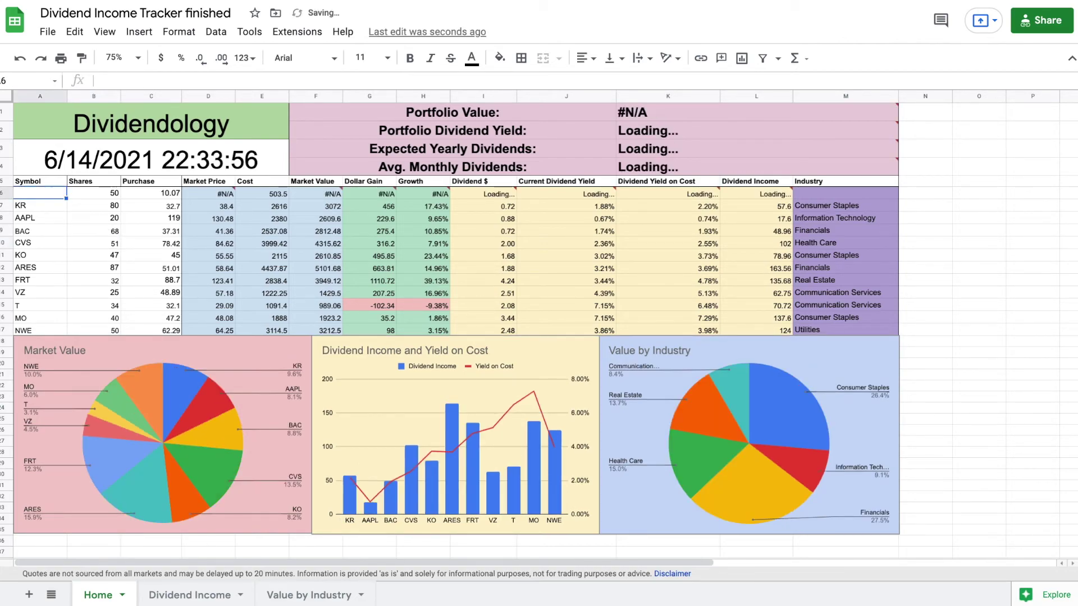
key(shift+Right)
key(shift+Right)
key(Delete)
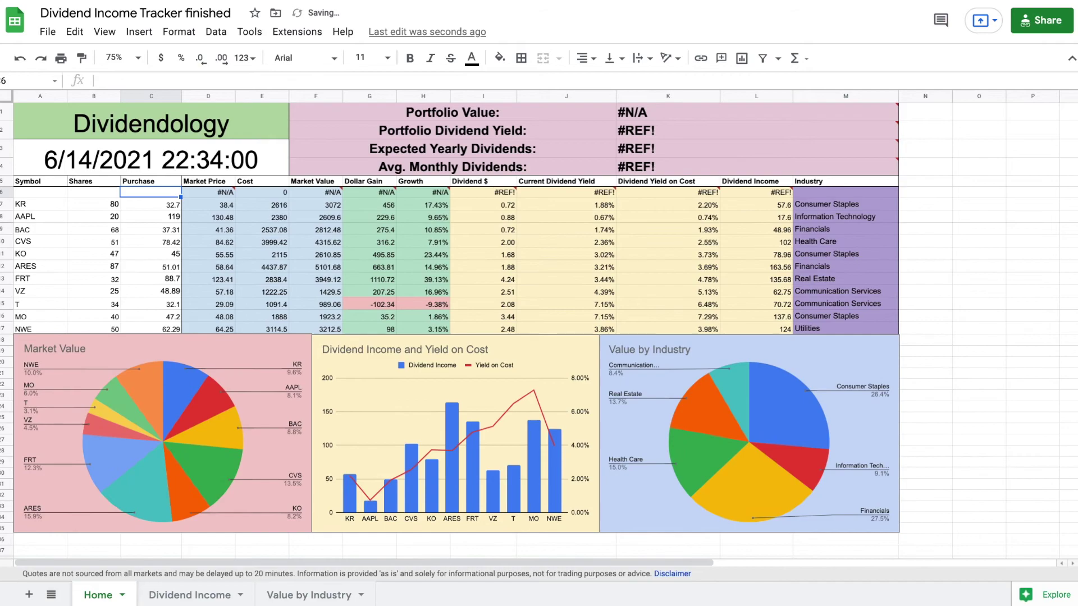
Step: Fill row 6 with the symbol VZ, 50 shares and a purchase price of 40
key(Left)
text(VZ)
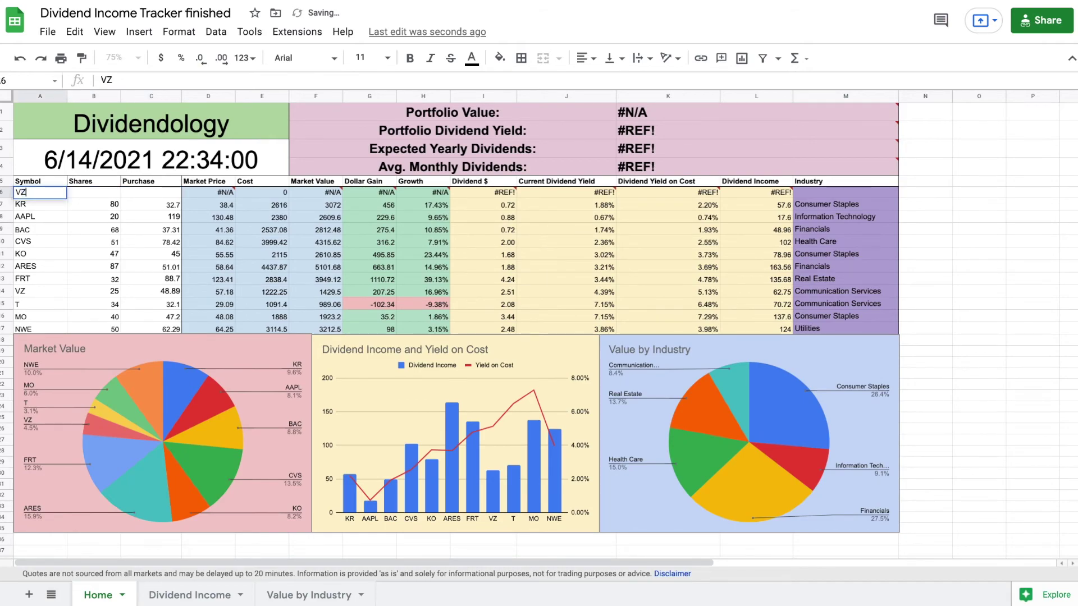
key(Tab)
text(50)
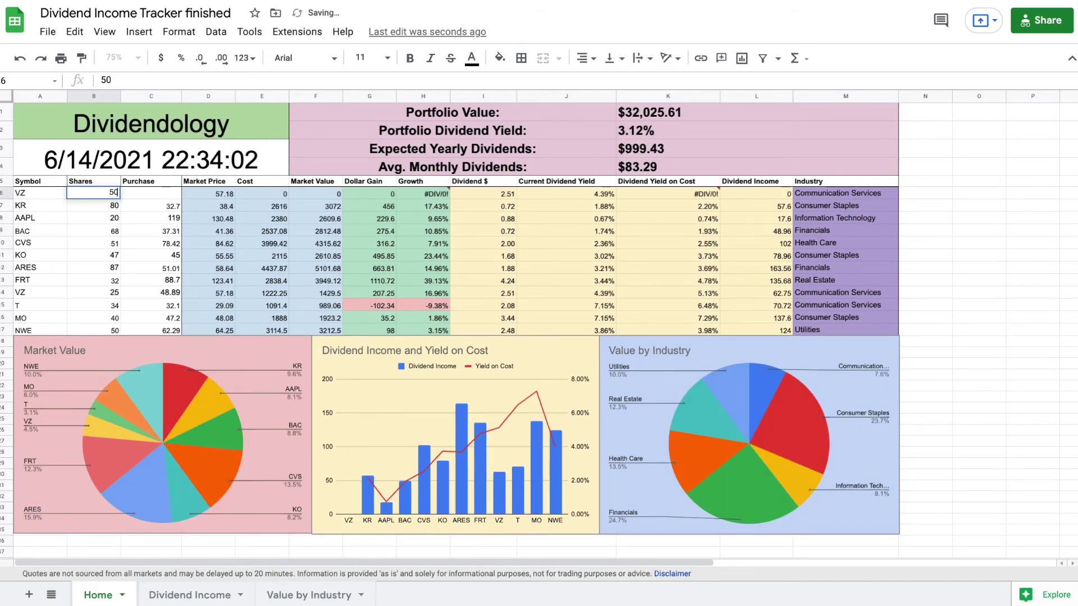
key(Tab)
text(40)
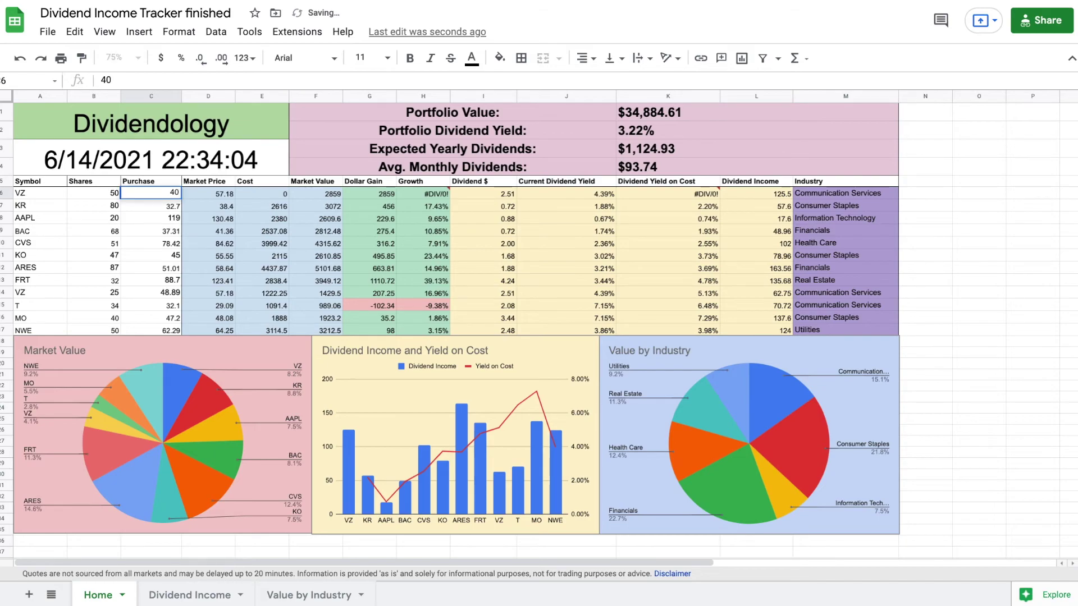
key(Return)
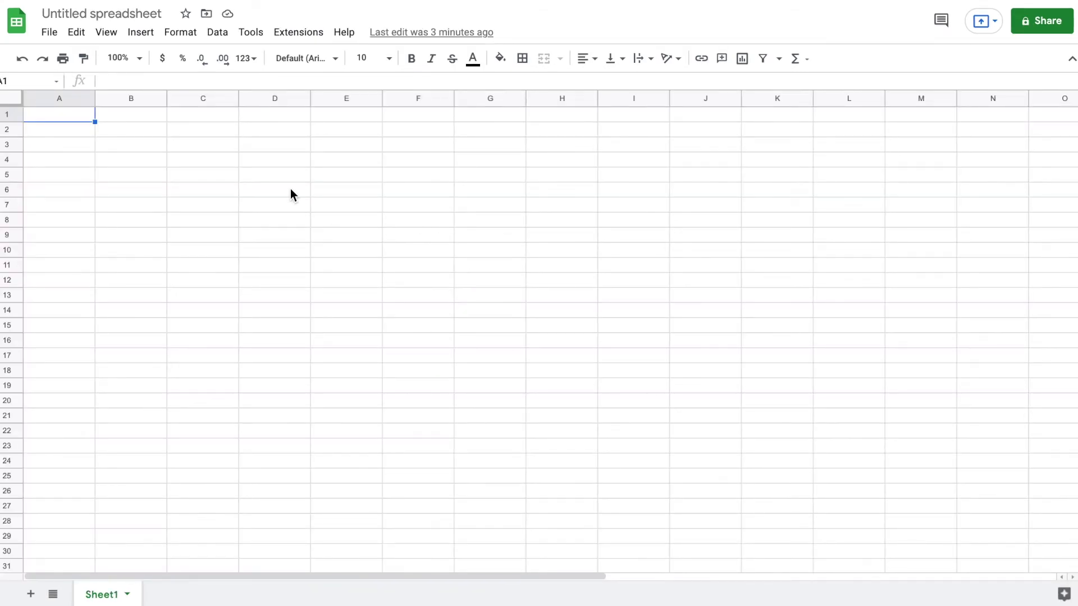
Step: Rename the untitled spreadsheet as "Dividend Tracker"
click(119, 13)
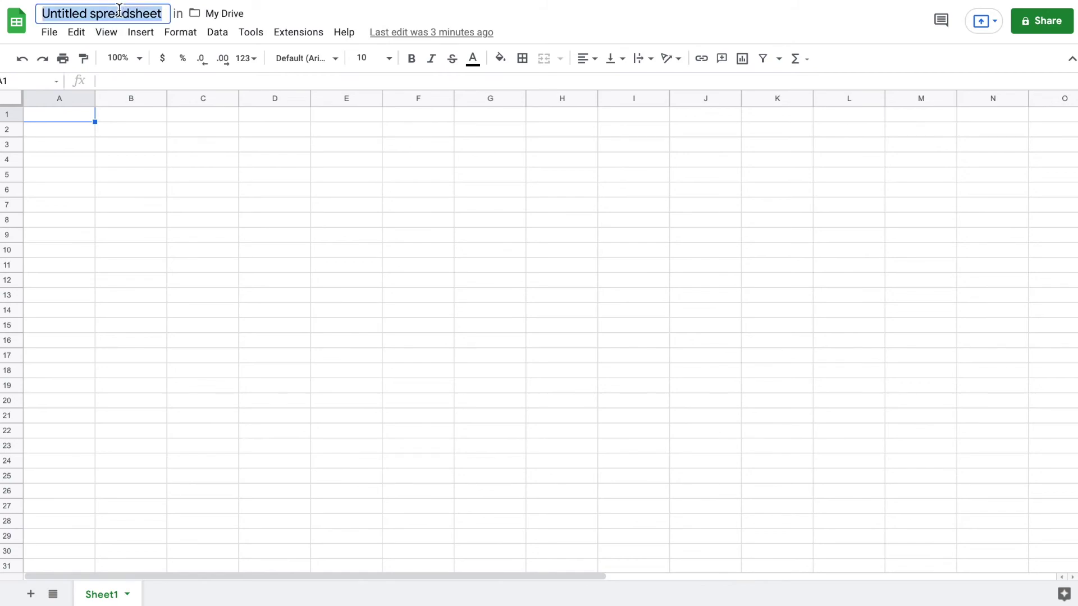
key(BackSpace)
text(Divid)
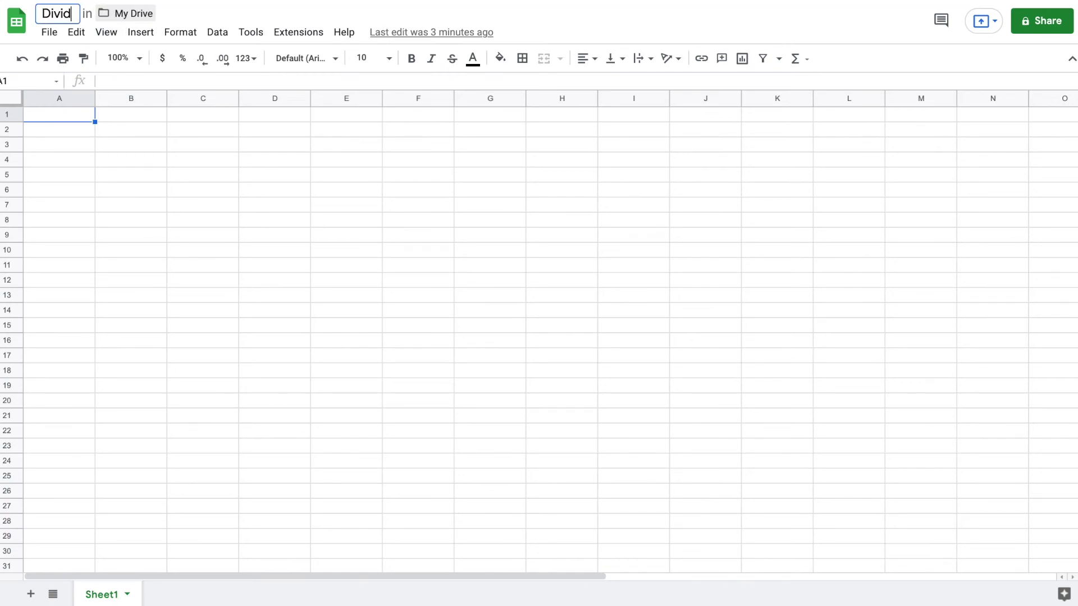
text(end Tracker)
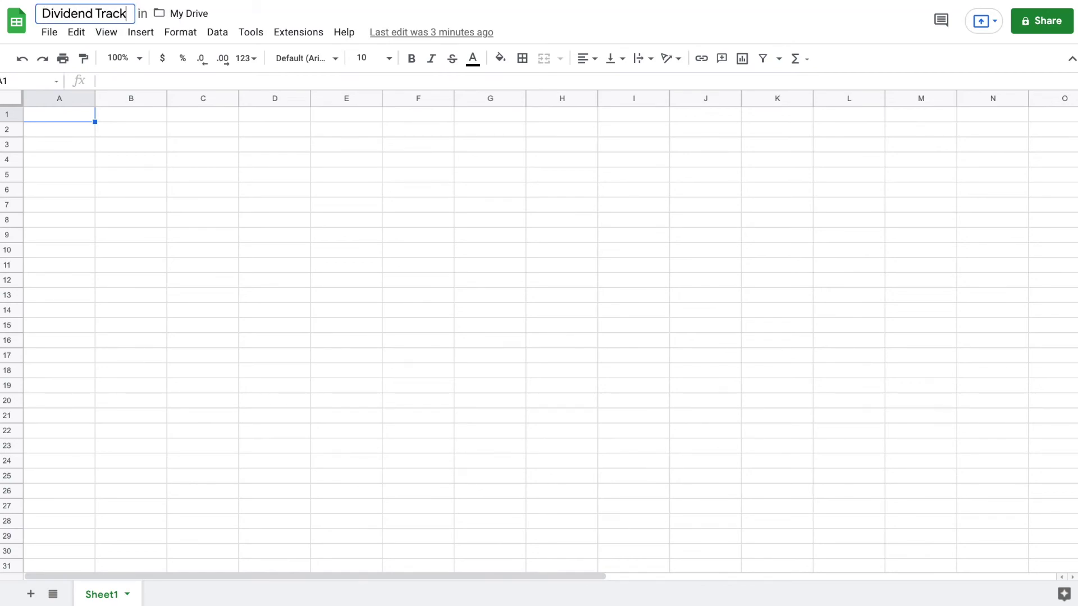
click(147, 138)
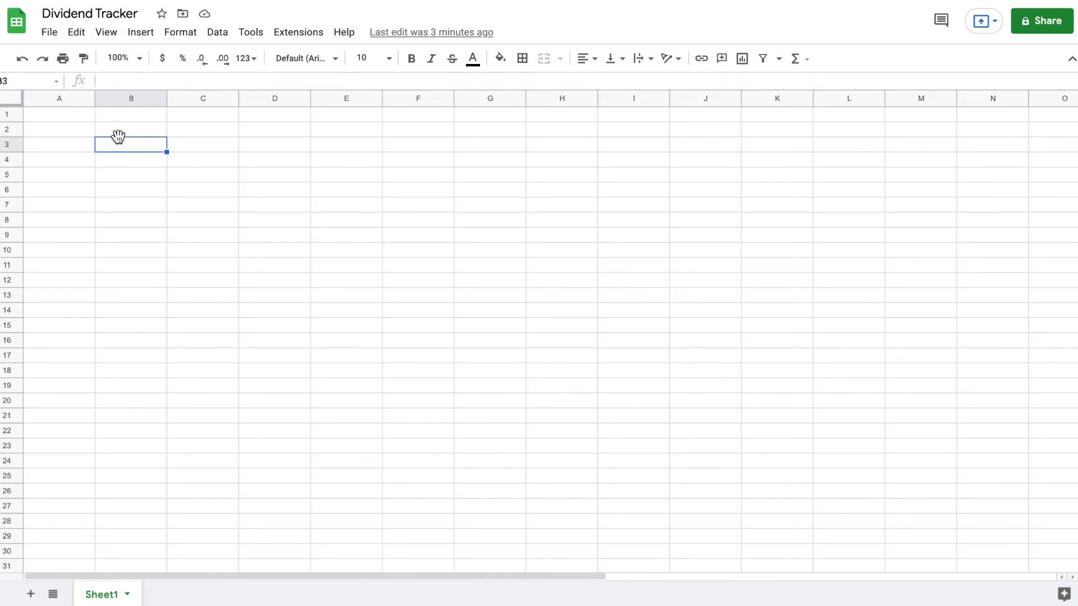
Step: Enter the title "Dividnedology" in cell A1
click(85, 116)
text(Dividnedology)
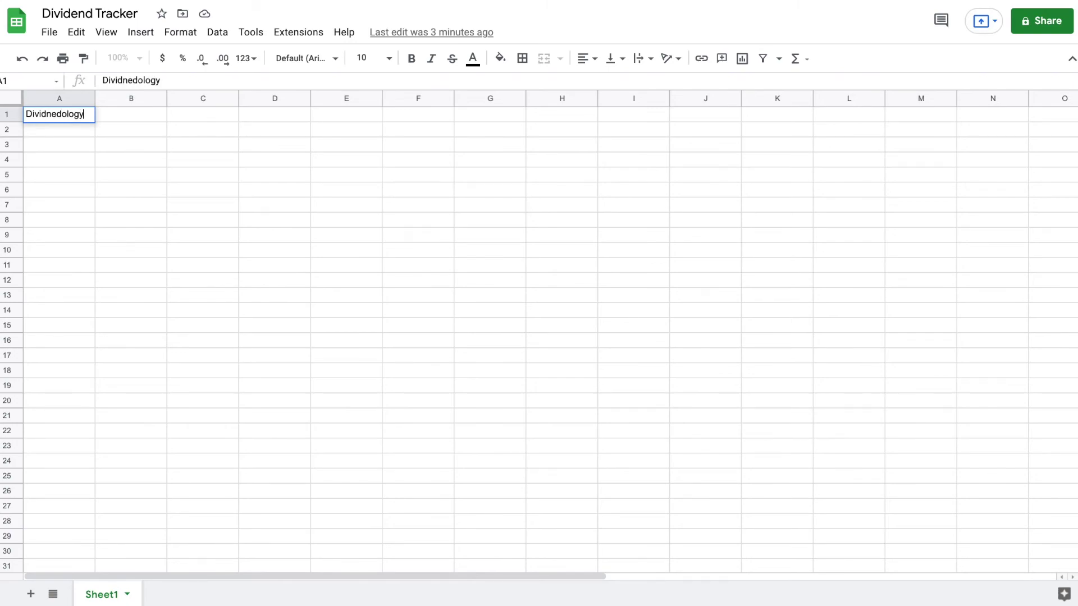
key(Return)
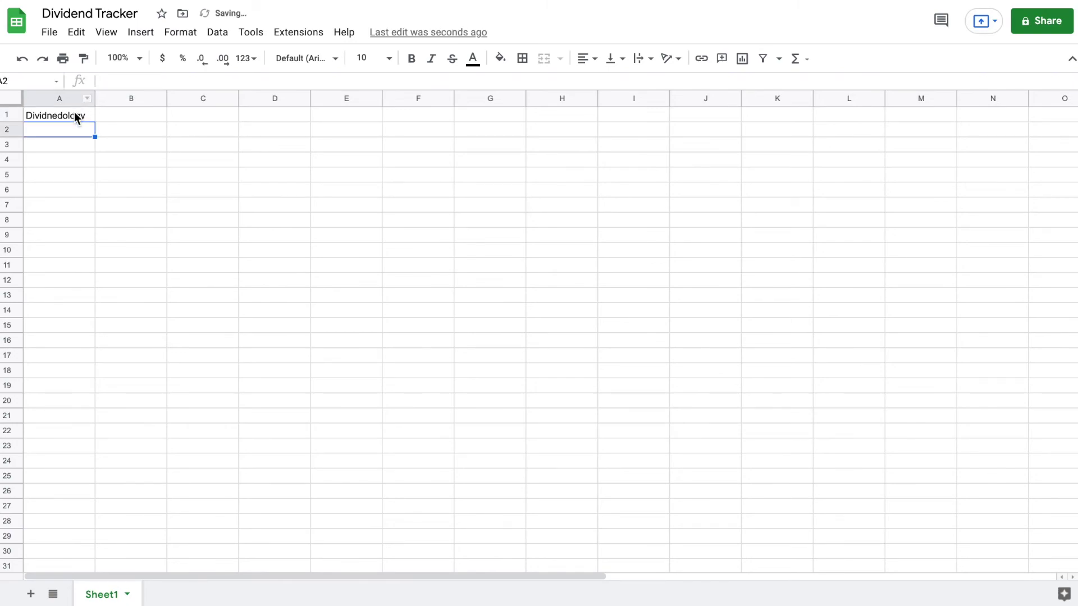
Step: Merge cells A1:E2 around the title and center it horizontally
click(74, 112)
drag(74, 112, 344, 132)
click(546, 63)
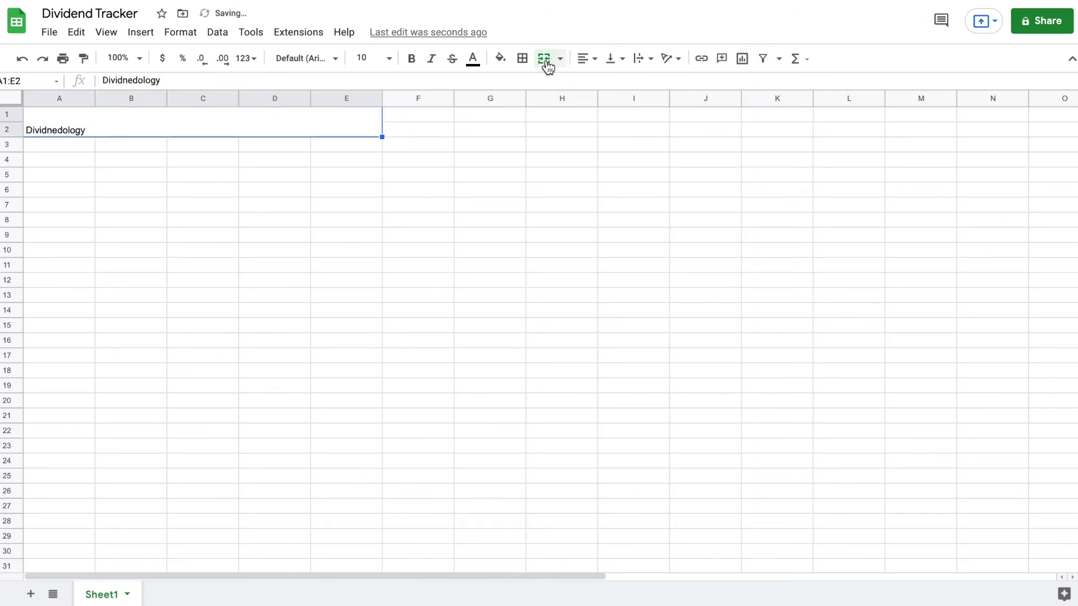
click(589, 59)
click(601, 82)
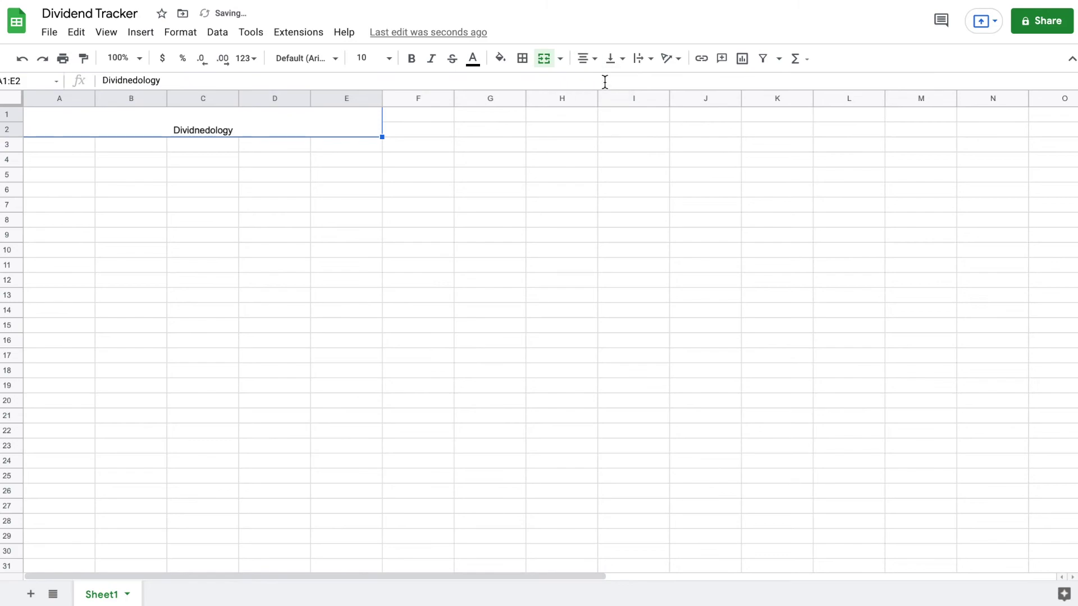
Step: Set the title's font size to 24
click(387, 63)
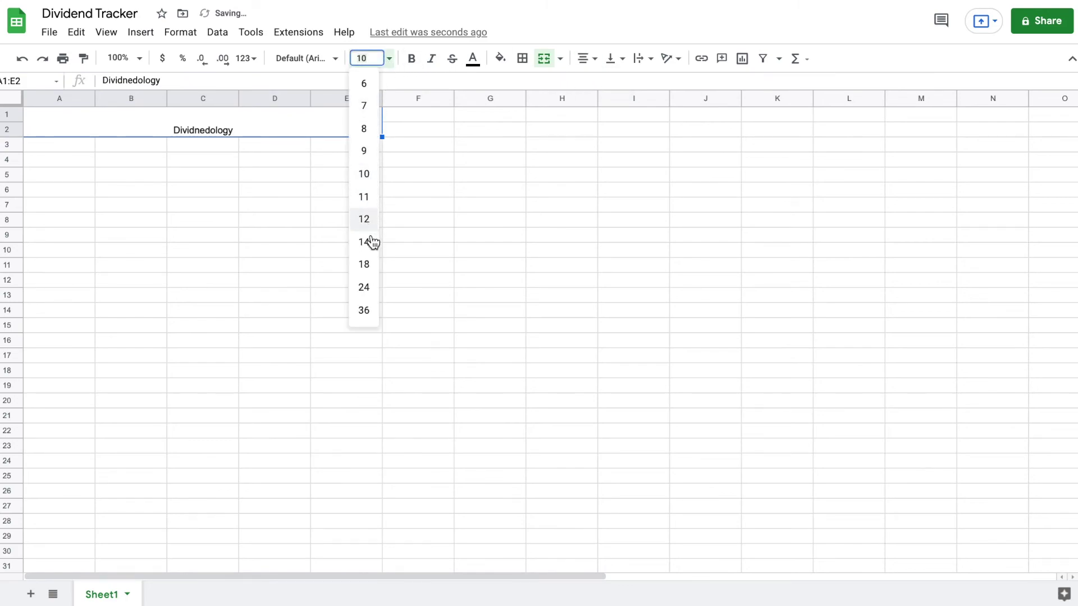
click(370, 268)
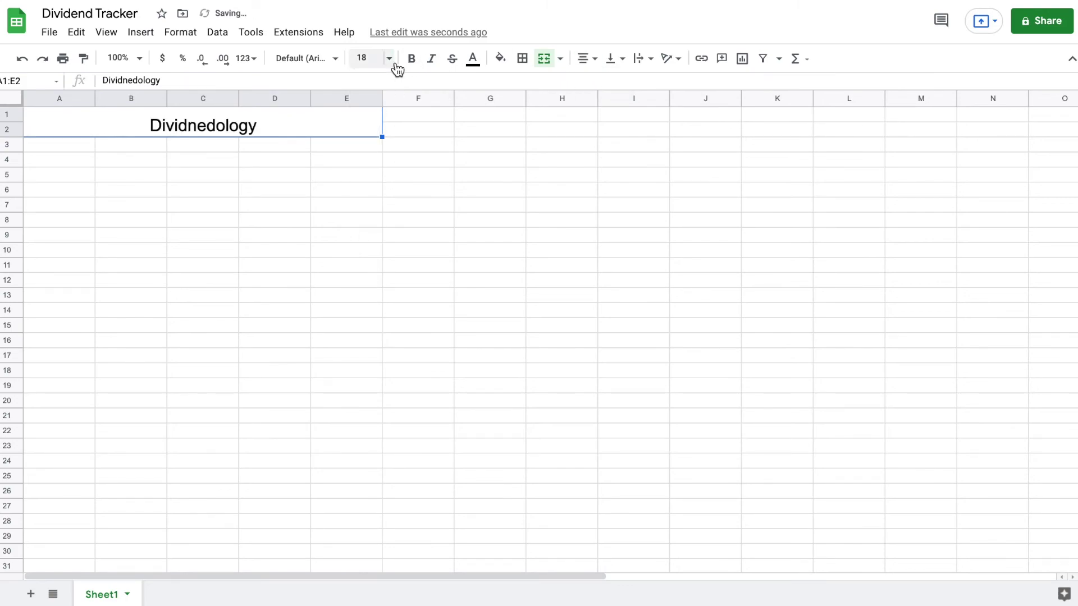
click(391, 63)
click(365, 287)
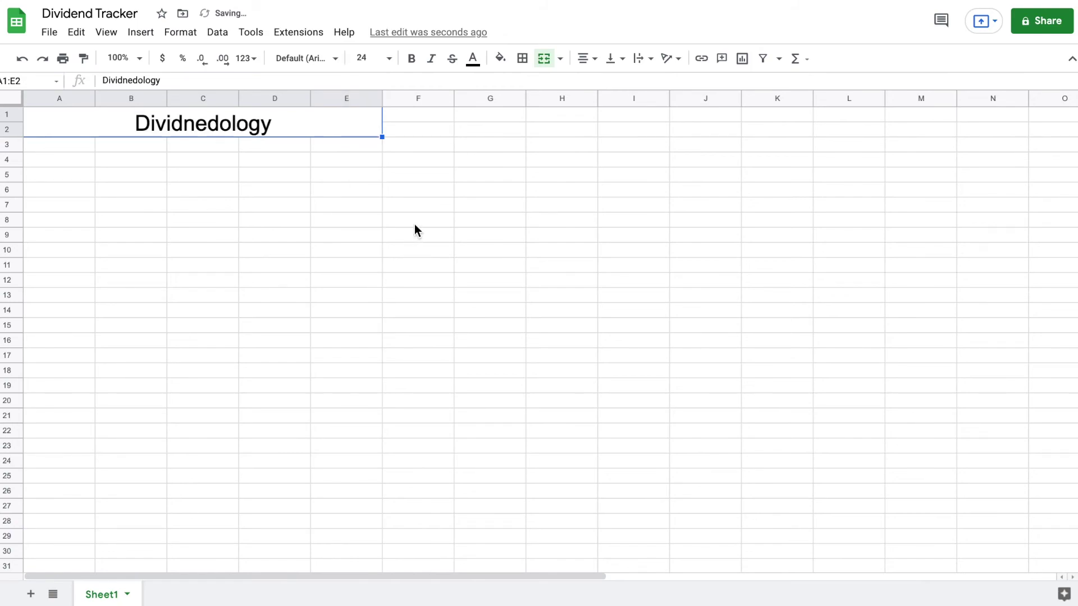
Step: Correct the spelling of the merged title to "Dividendology"
click(192, 144)
double_click(193, 127)
click(193, 127)
key(BackSpace)
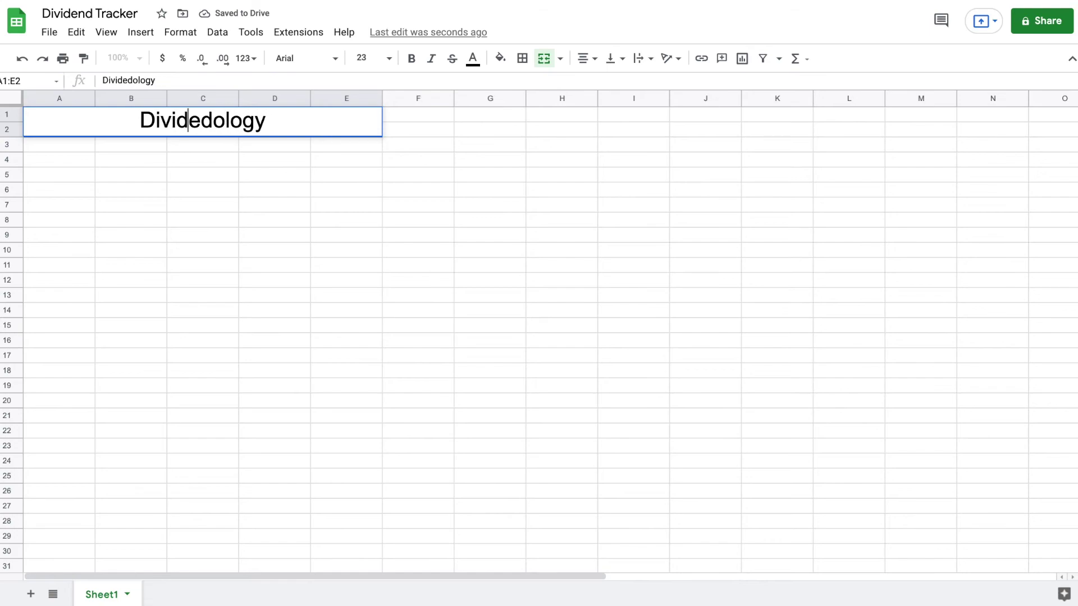
key(Right)
text(n)
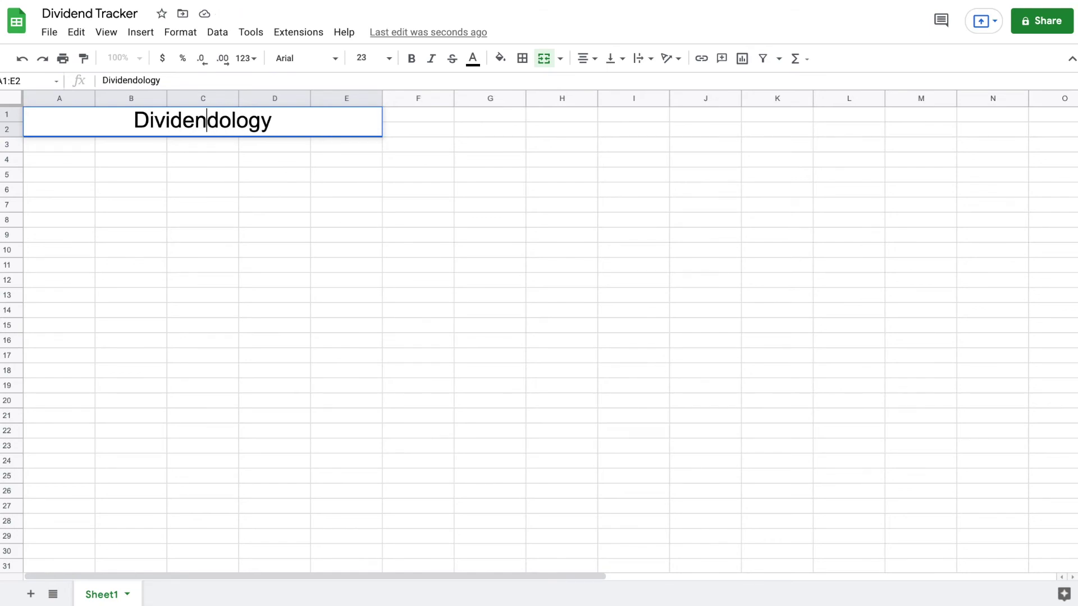
key(Return)
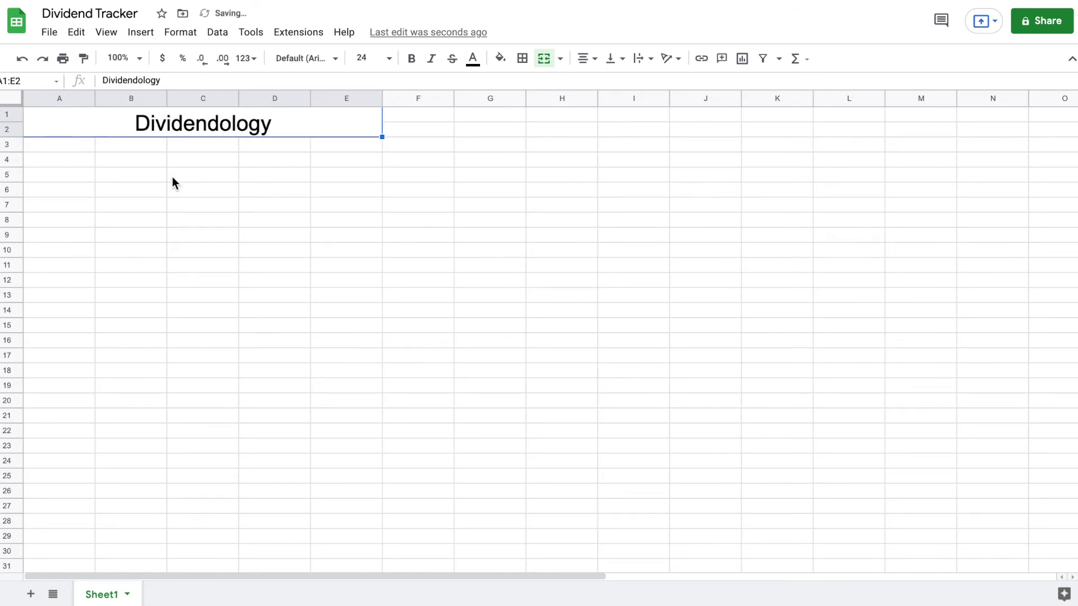
Step: Enter the formula =now() in cell A3 to show the current date and time
click(65, 148)
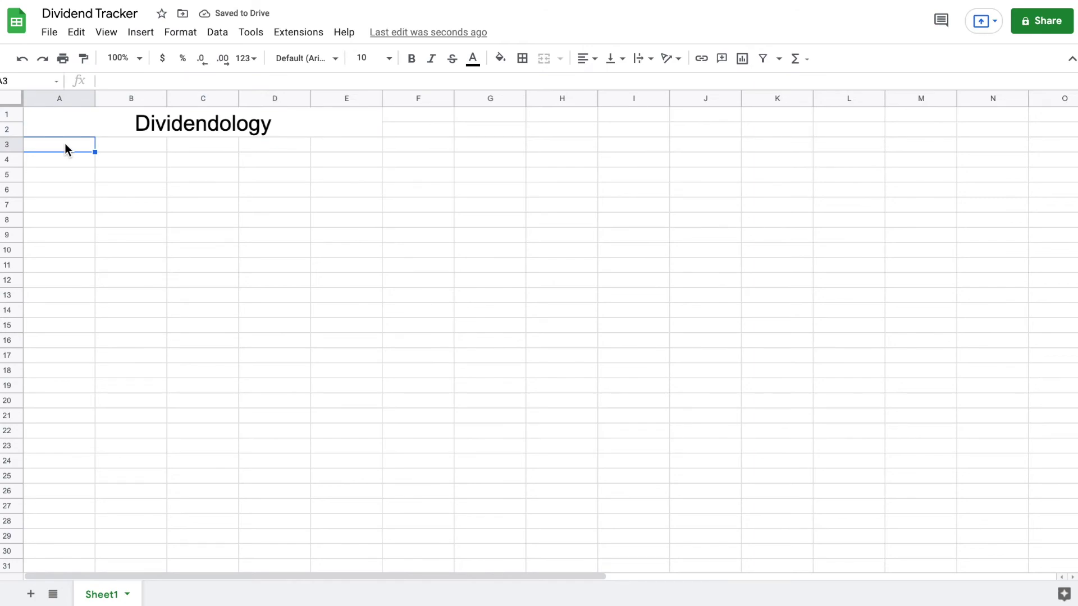
text(=no)
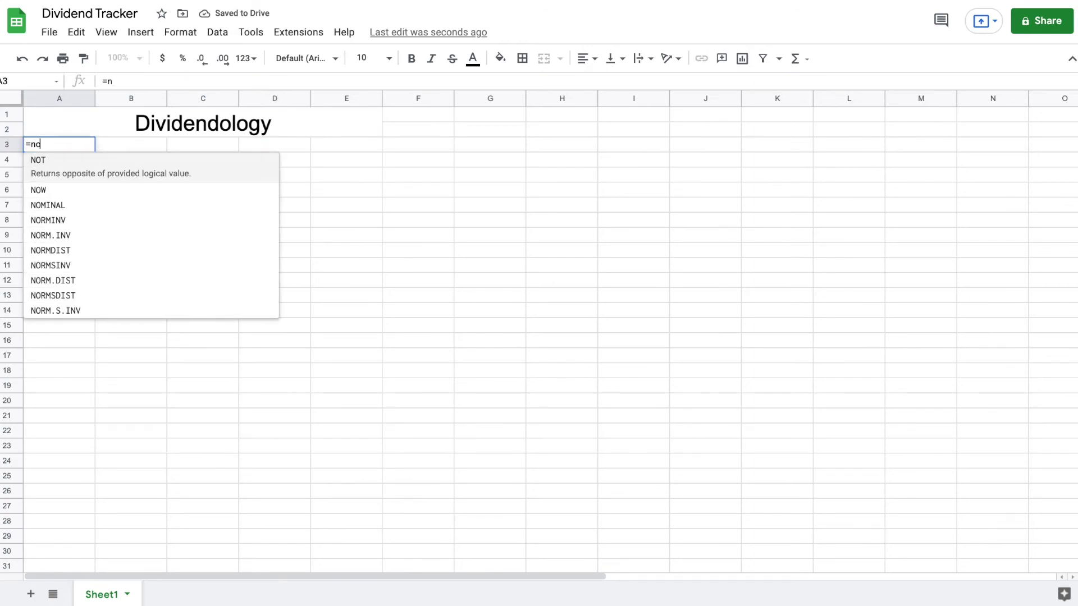
text(w())
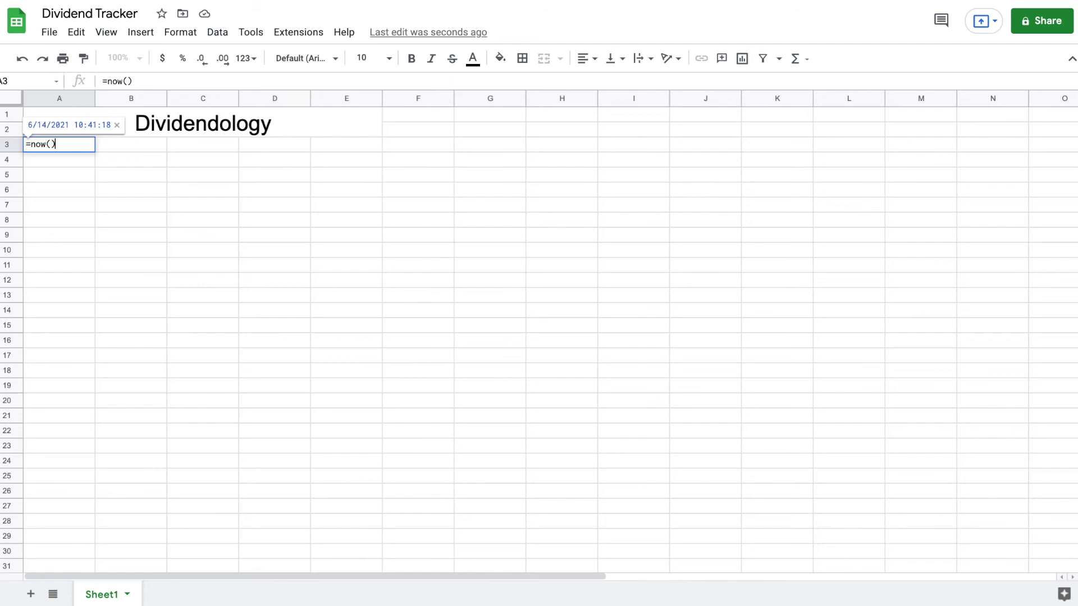
key(Return)
Step: Merge cells A3:E4 around the date and time and center the content horizontally
drag(58, 146, 344, 169)
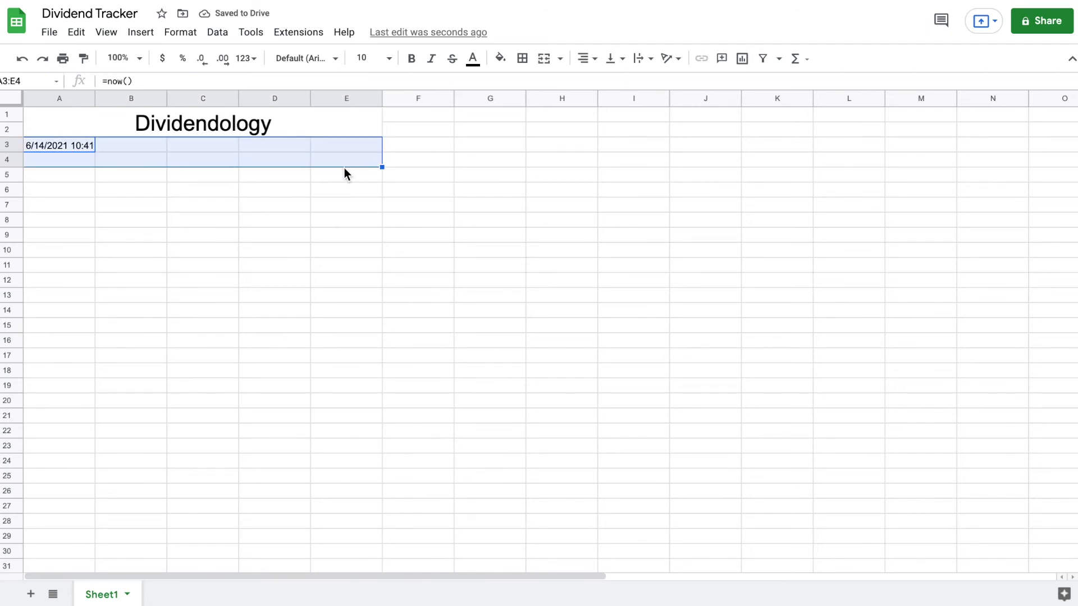
click(546, 62)
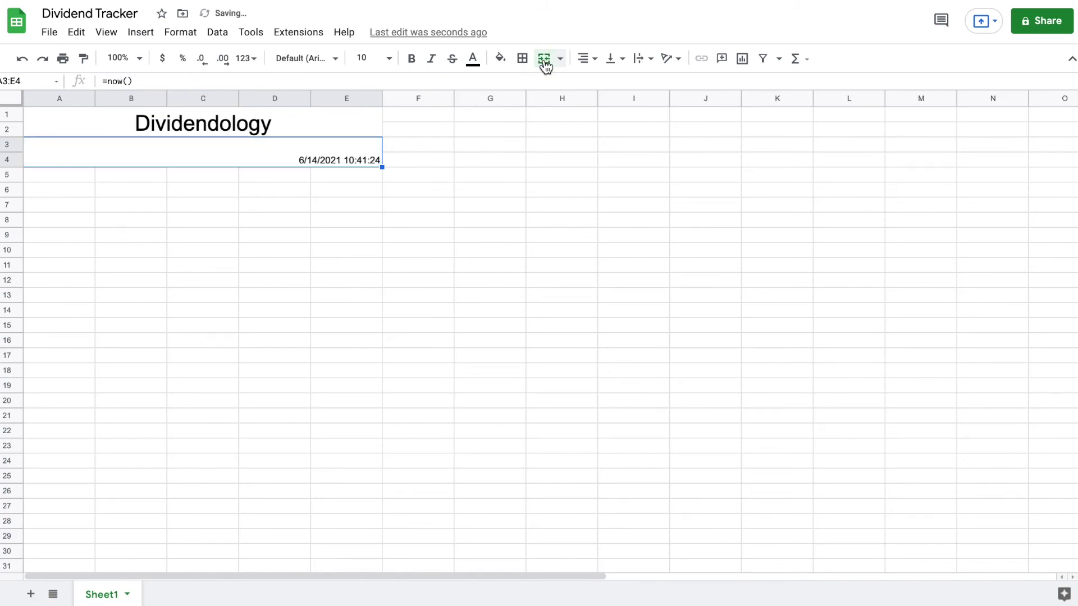
click(587, 59)
click(603, 84)
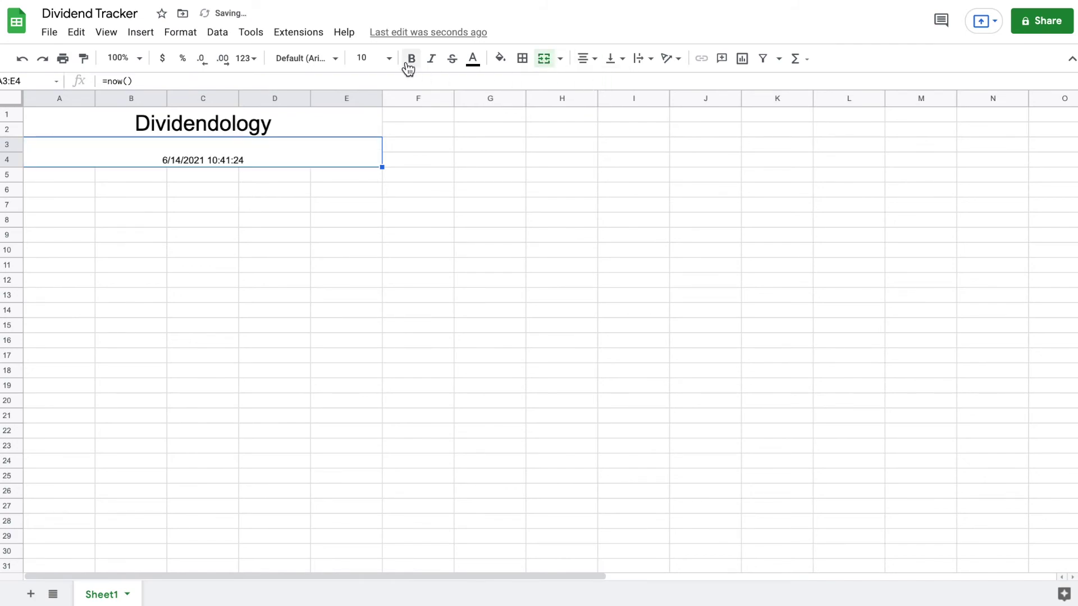
Step: Set the font size of the date and time cell to 24
click(392, 59)
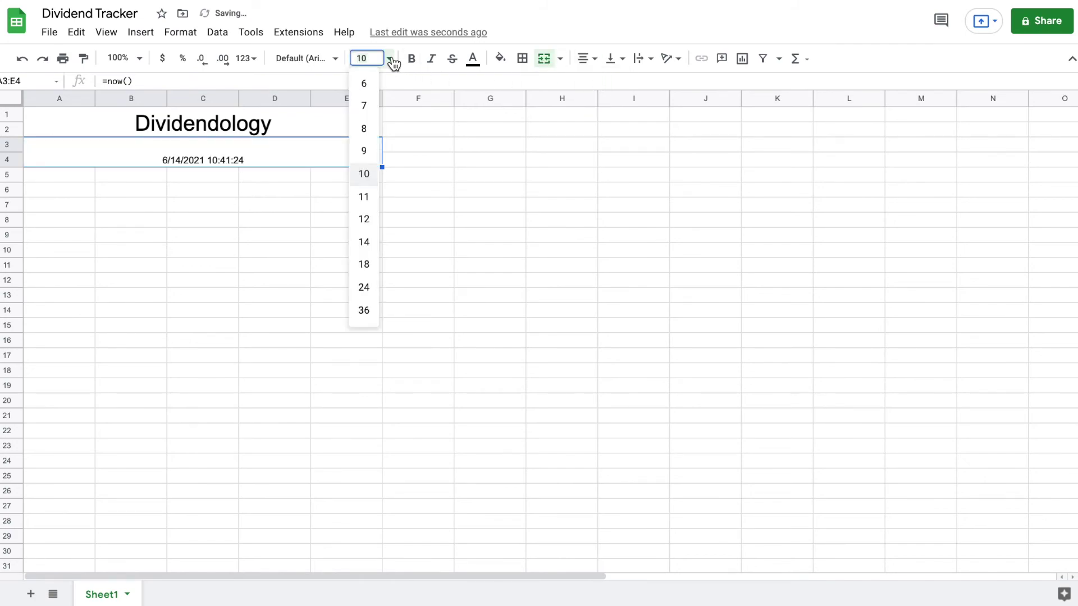
click(374, 285)
click(449, 194)
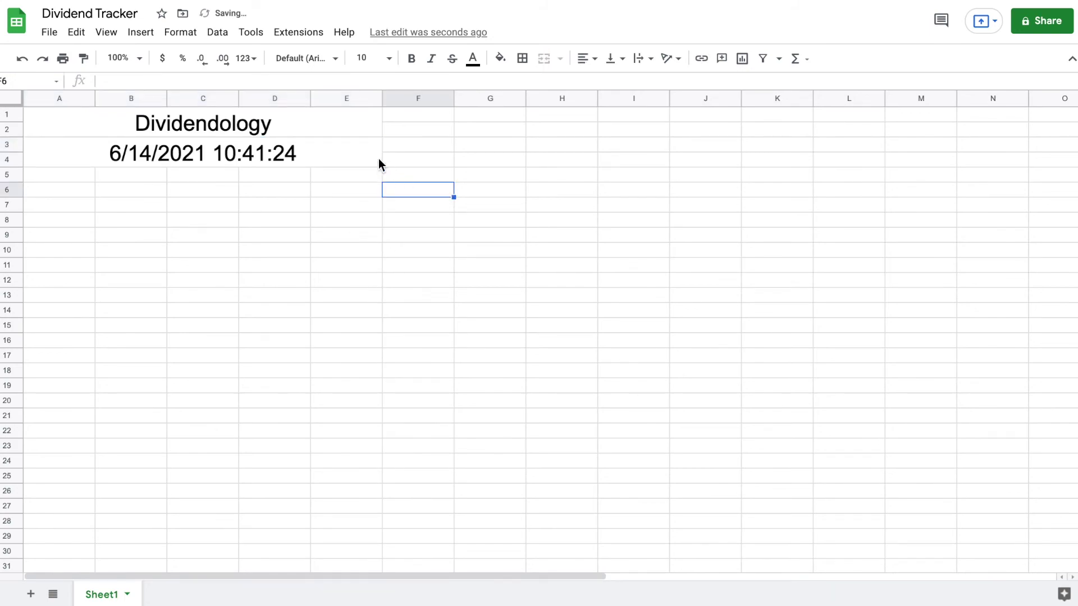
Step: Add outer borders to the merged title cell A1:E2 and the date and time cell A3:E4
click(353, 125)
click(522, 59)
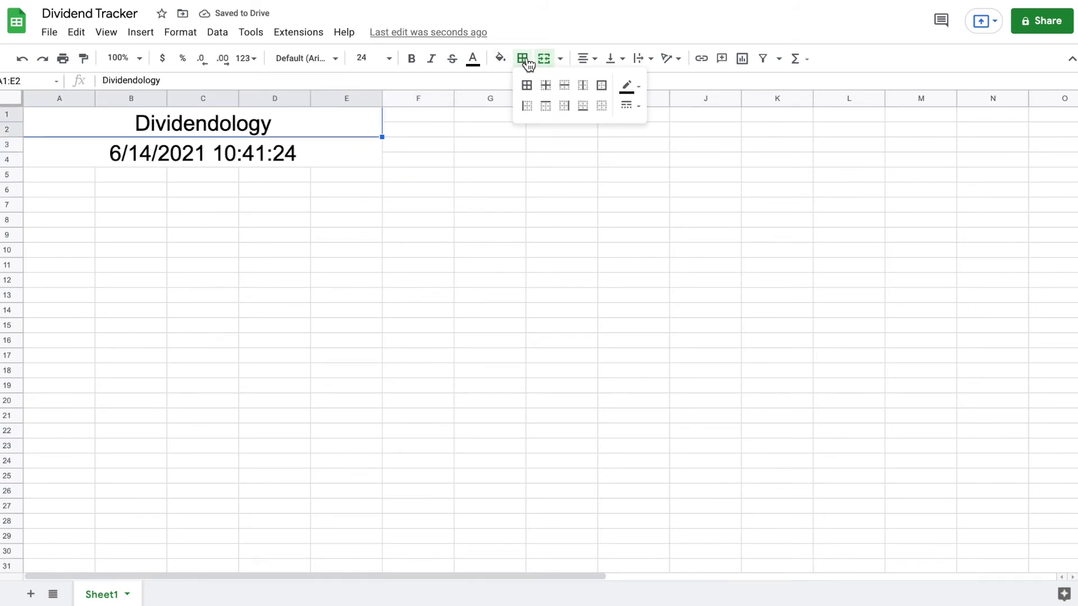
click(601, 85)
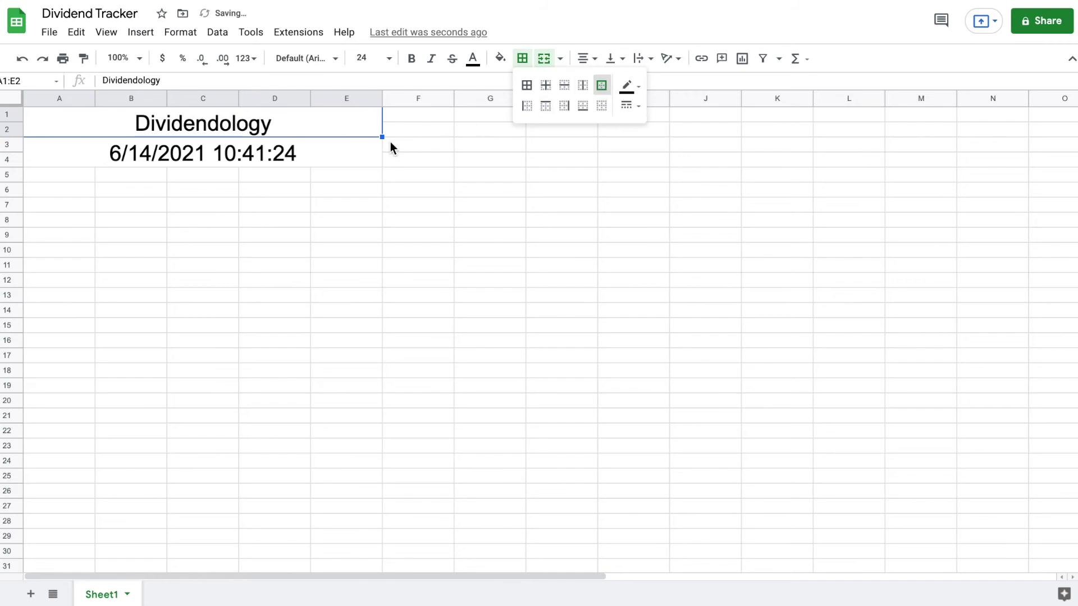
click(362, 152)
click(521, 58)
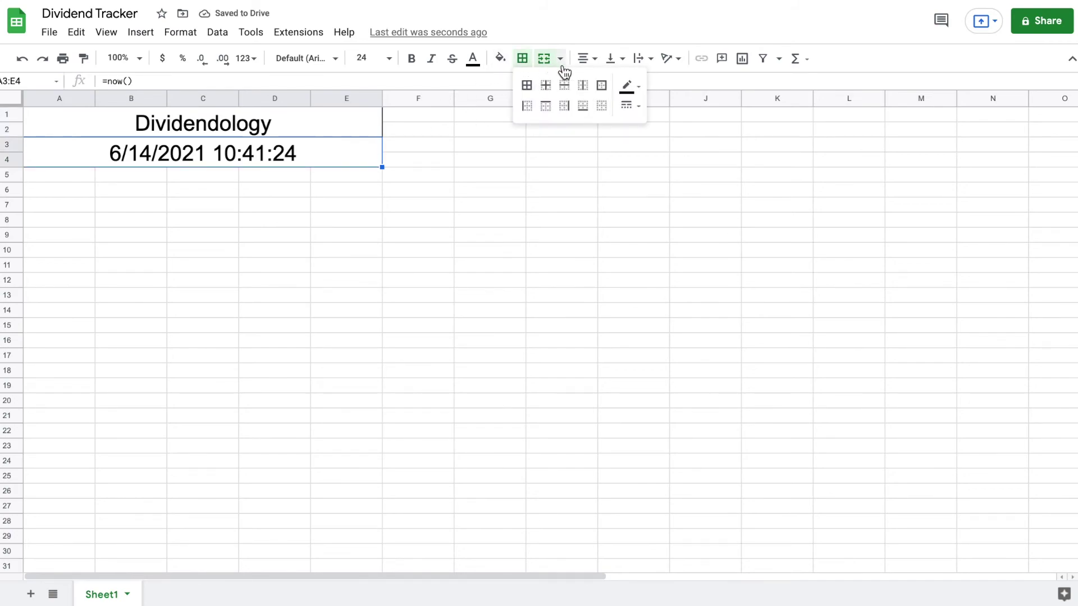
click(601, 86)
click(432, 160)
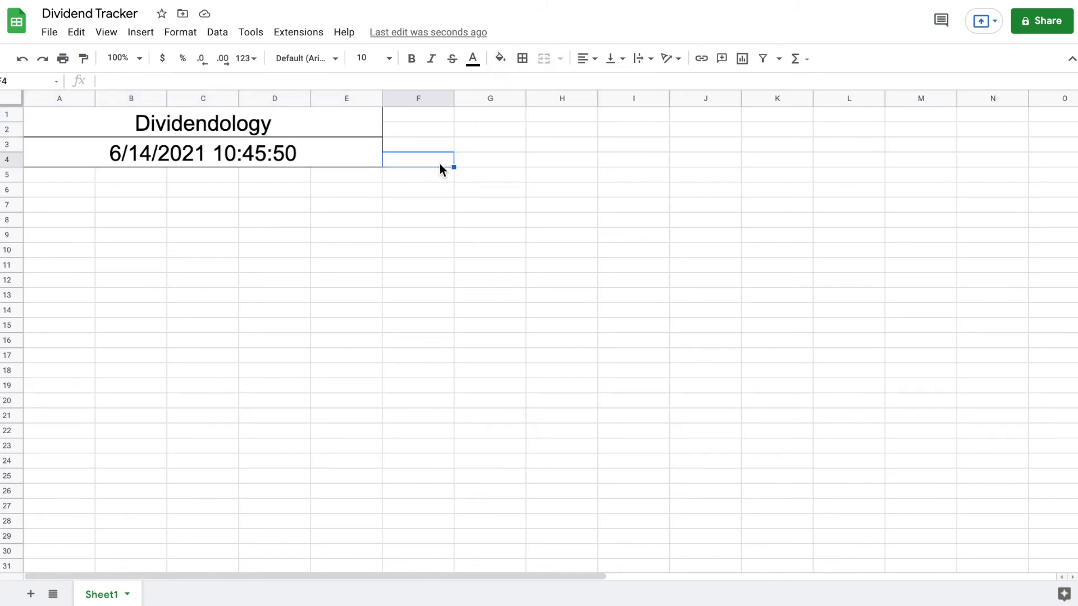
Step: Enter the column headers Symbol, Shares and Purchase in cells A5, B5 and C5
click(82, 176)
text(S)
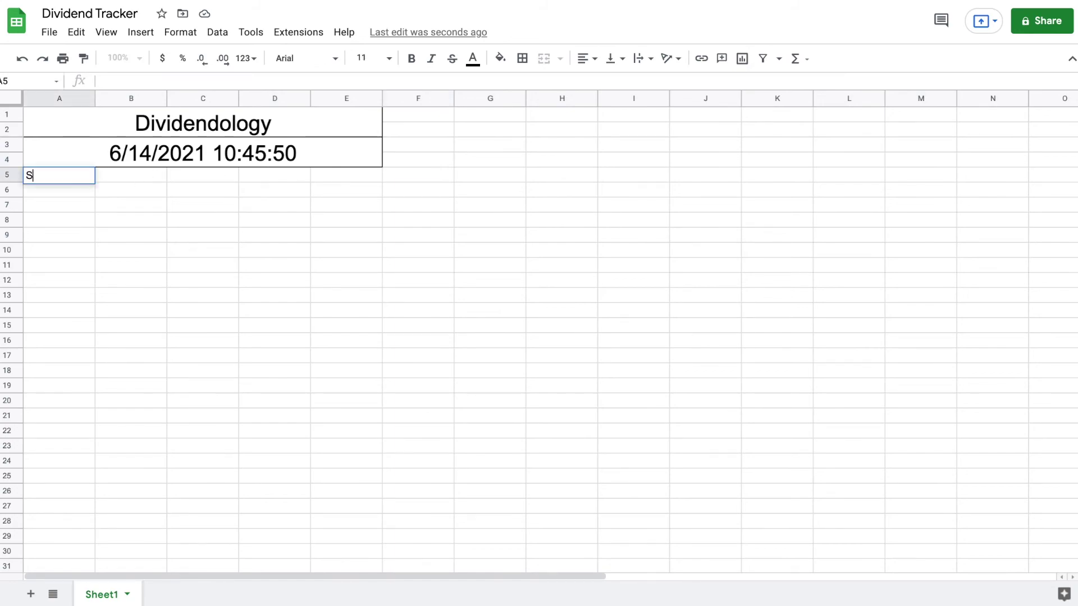
text(ymbol)
key(Tab)
text(Shares)
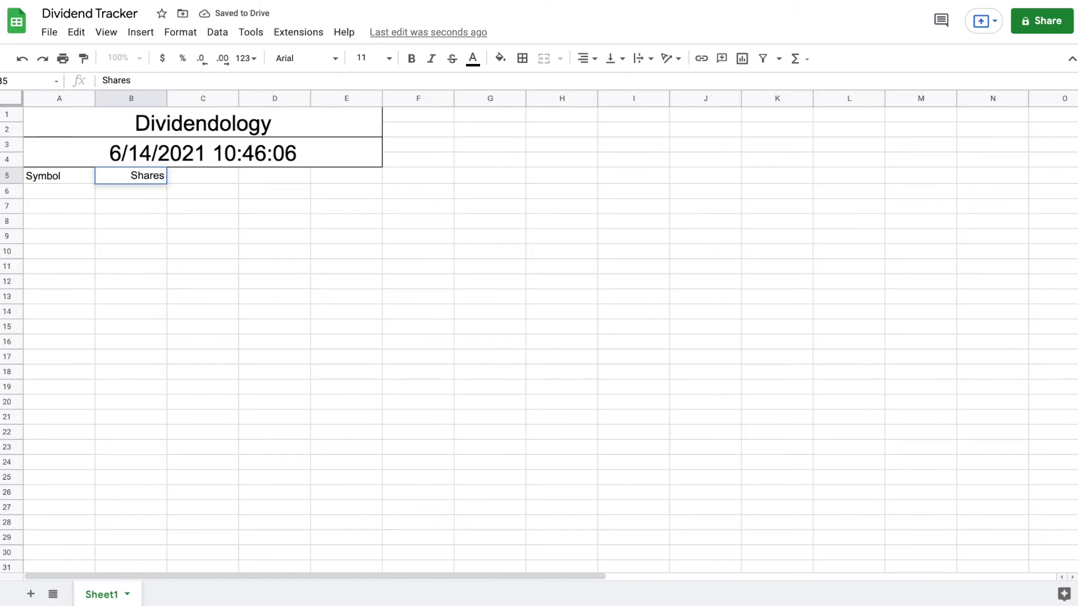
key(Tab)
text(Purchase)
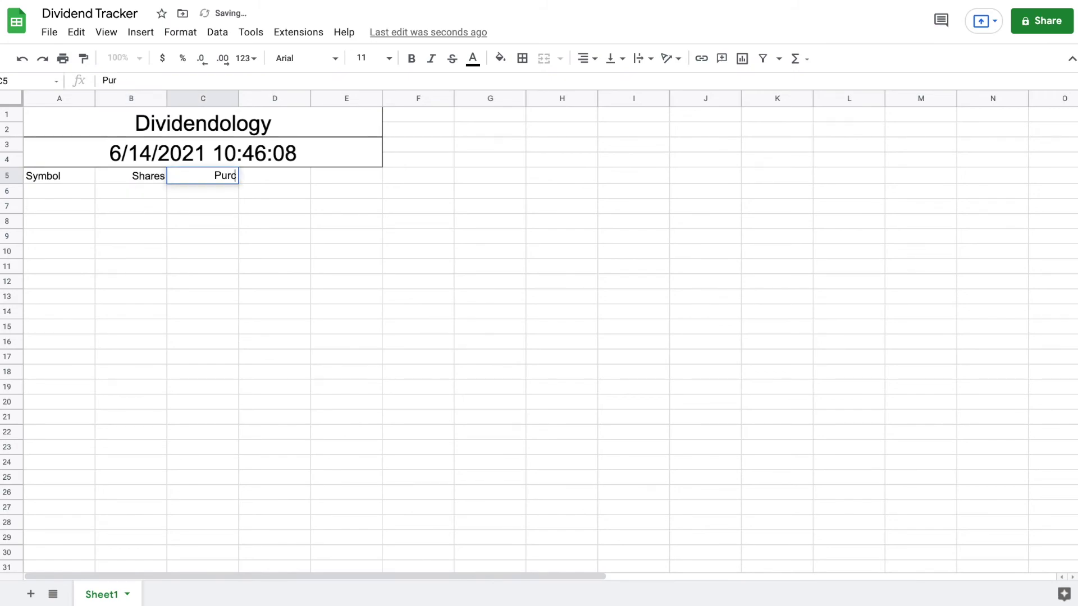
click(114, 221)
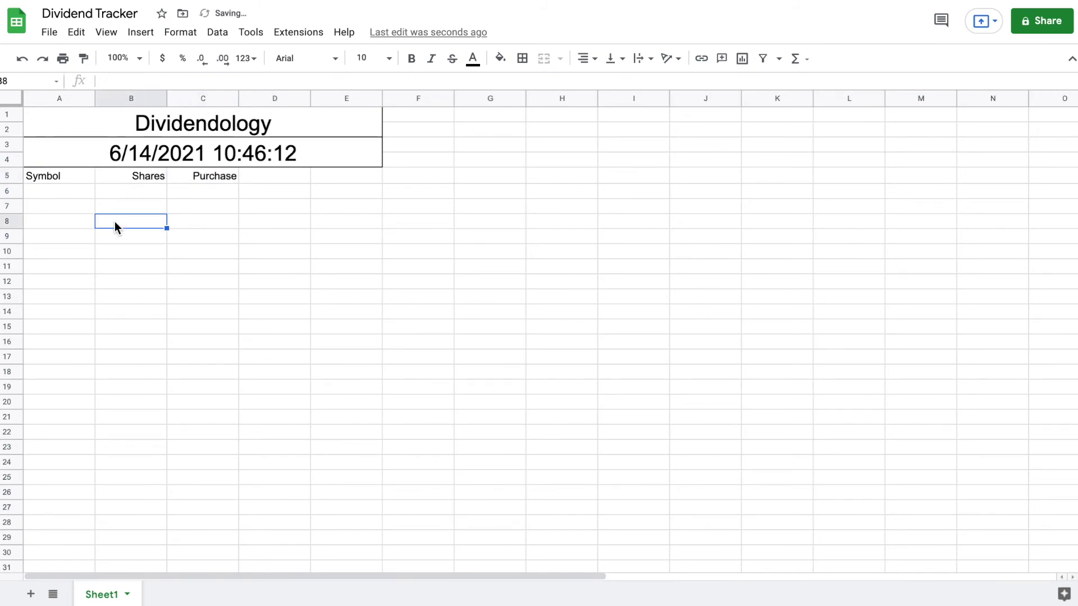
Step: Enter the first holding in row 6: symbol LUMN, 50 shares and a purchase price of 10.07
click(75, 194)
text(LUMN)
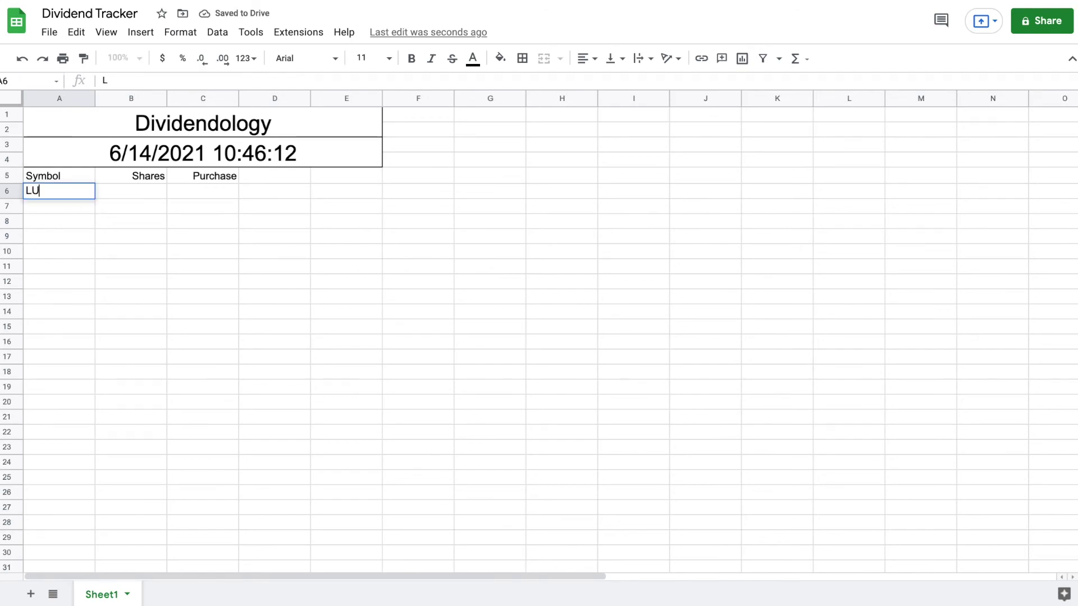
click(133, 191)
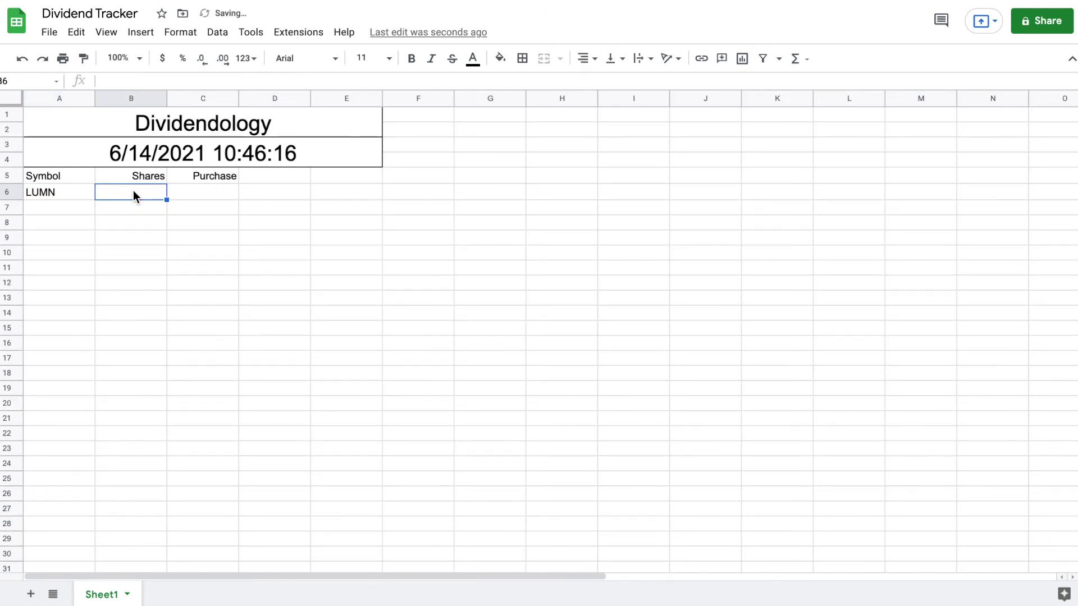
text(50)
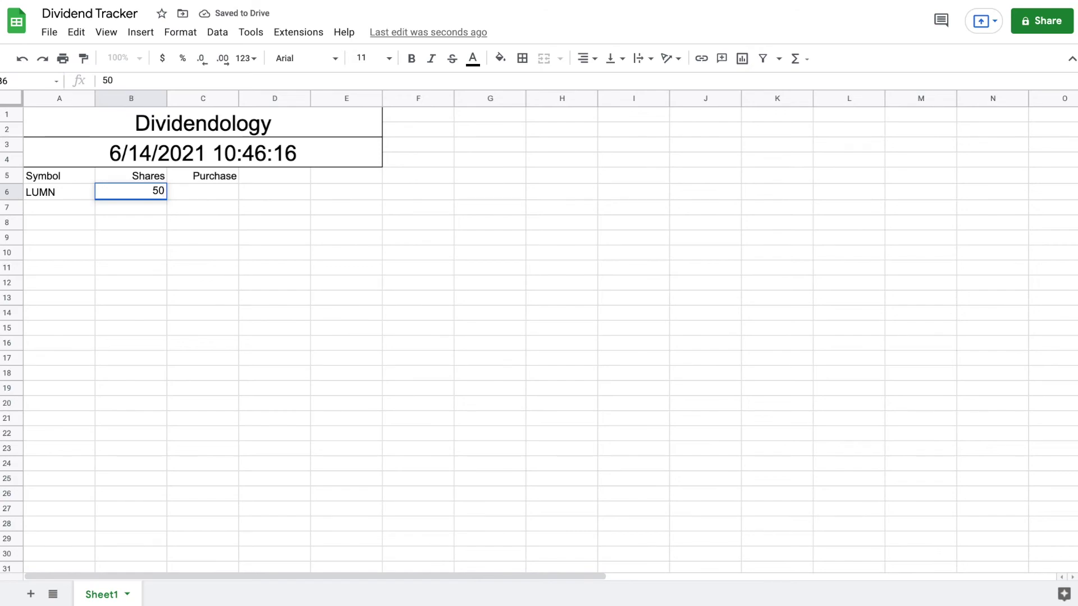
key(Tab)
text(10.07)
key(Return)
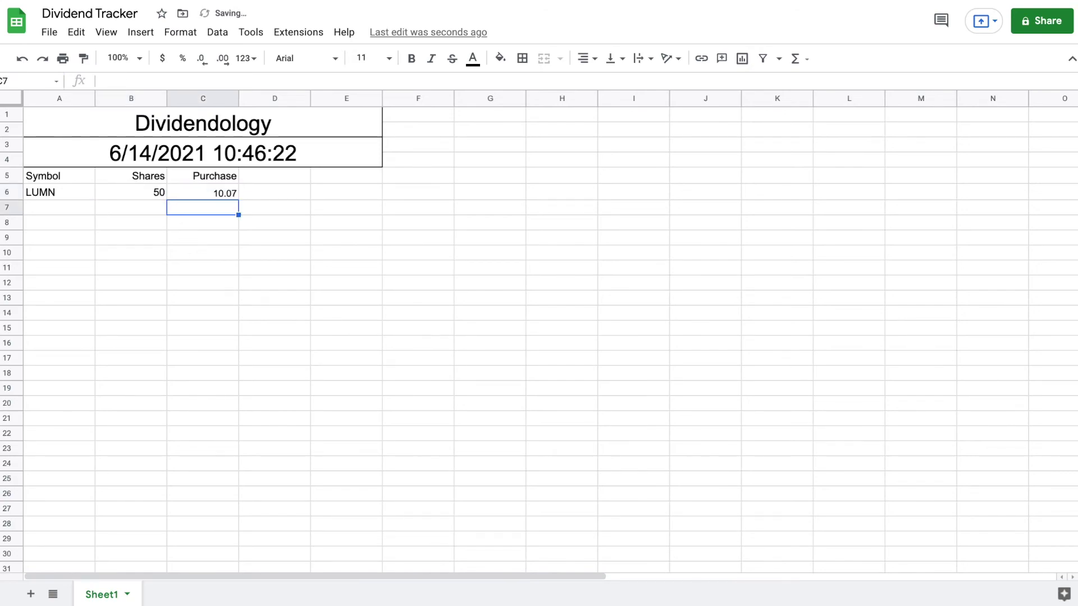
Step: Fill A7:C17 with symbols, shares and purchase prices for KR, AAPL, BAC, CVS, KO, ARES, FRT, VZ, T, MO and NWE
click(80, 210)
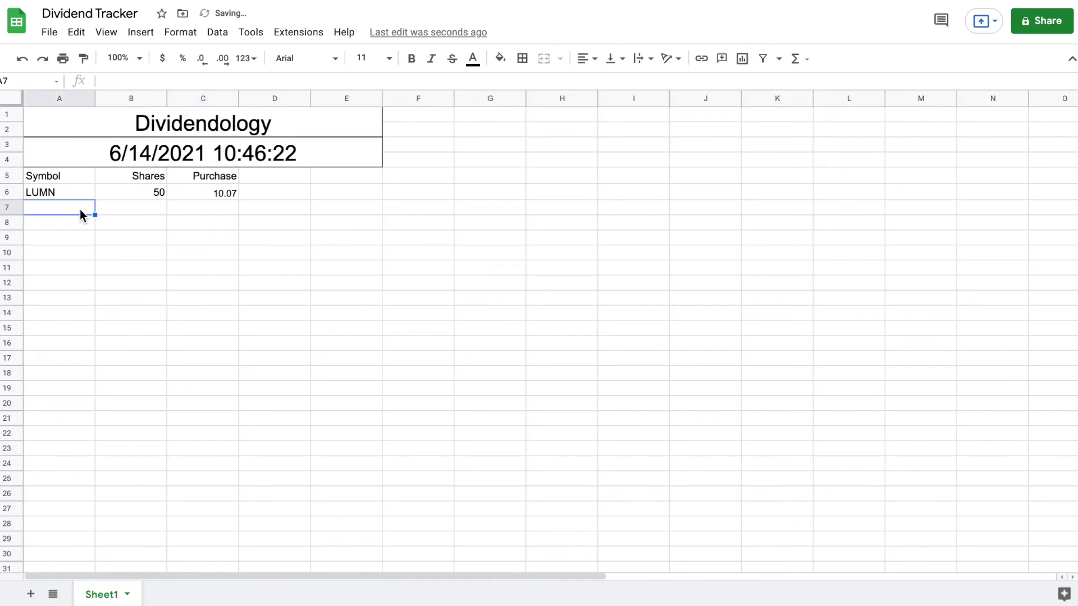
text(KR	80	32.7 AAPL	20	119 BAC	68	37.31 CVS	51	78.42 KO	47	45 ARES	87	51.01 FRT	32	88.7 VZ	25	48.89 T	34	32.1 MO	40	47.2 NWE	50	62.29)
click(335, 238)
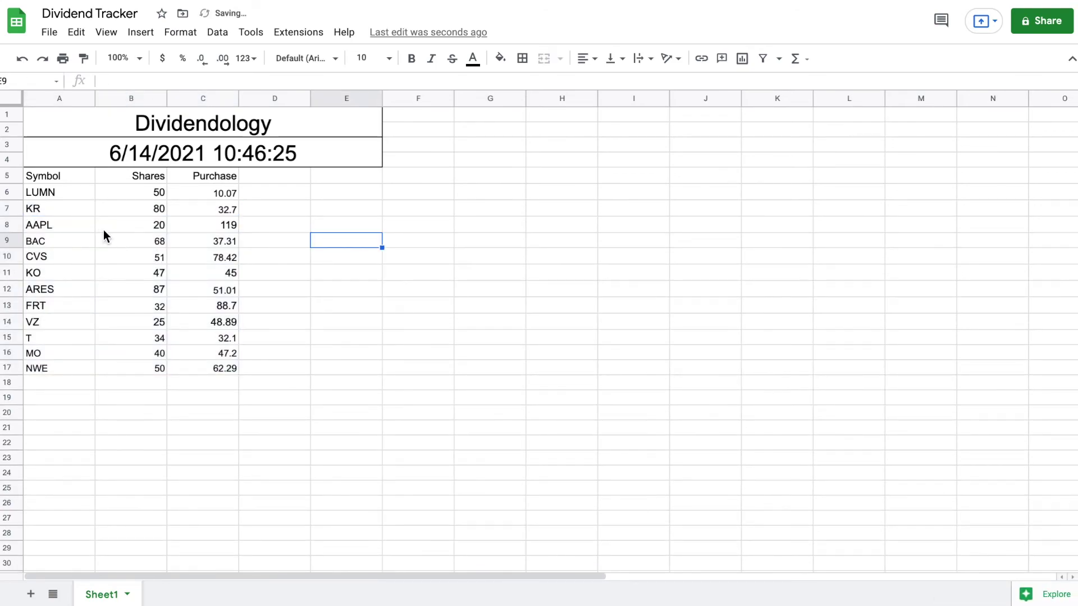
Step: Add an outer border around the holdings table A5:C17
drag(65, 177, 204, 375)
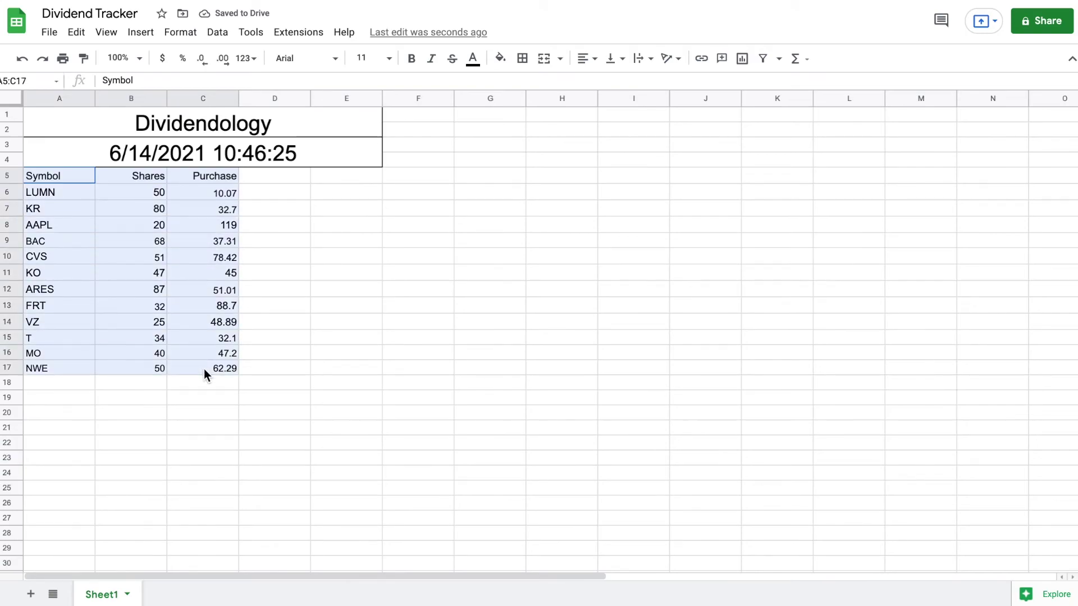
click(523, 61)
click(601, 86)
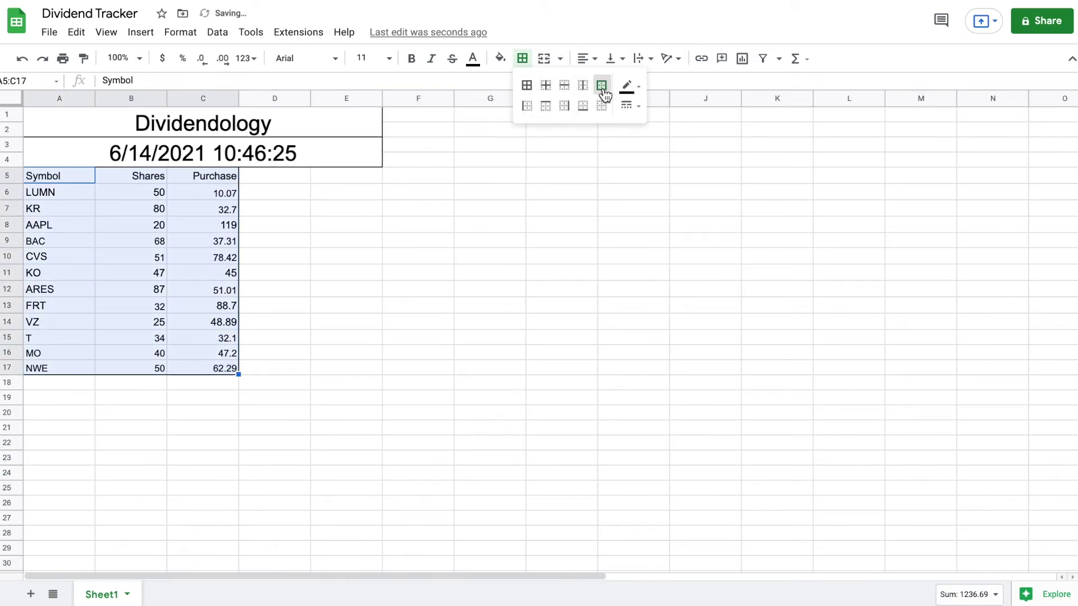
click(400, 210)
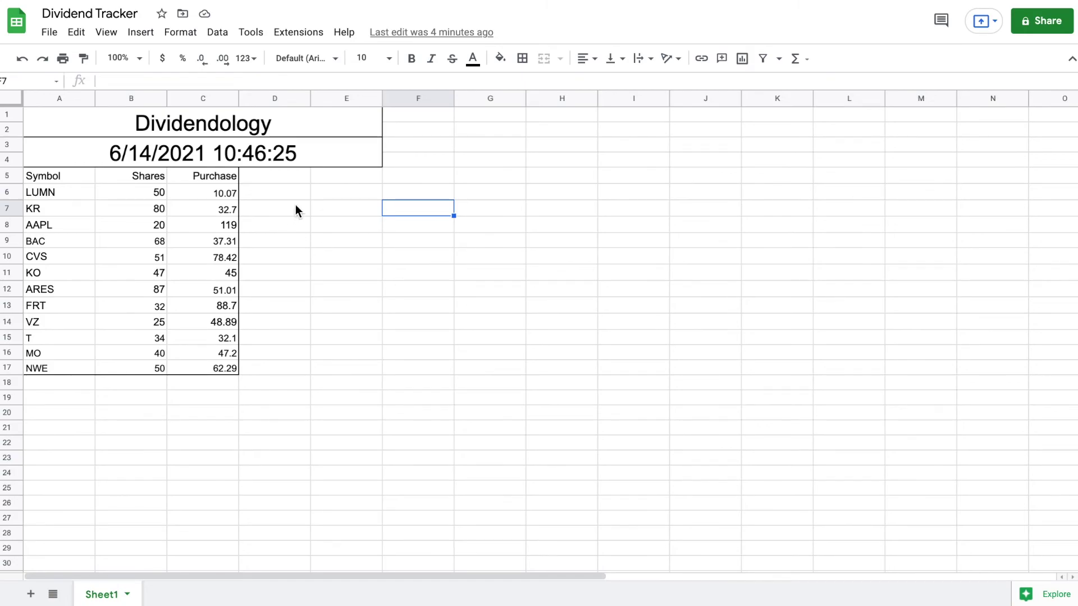
Step: Enter the column headers Market Price, Cost and Market Value in cells D5, E5 and F5
click(289, 176)
text(Market Price)
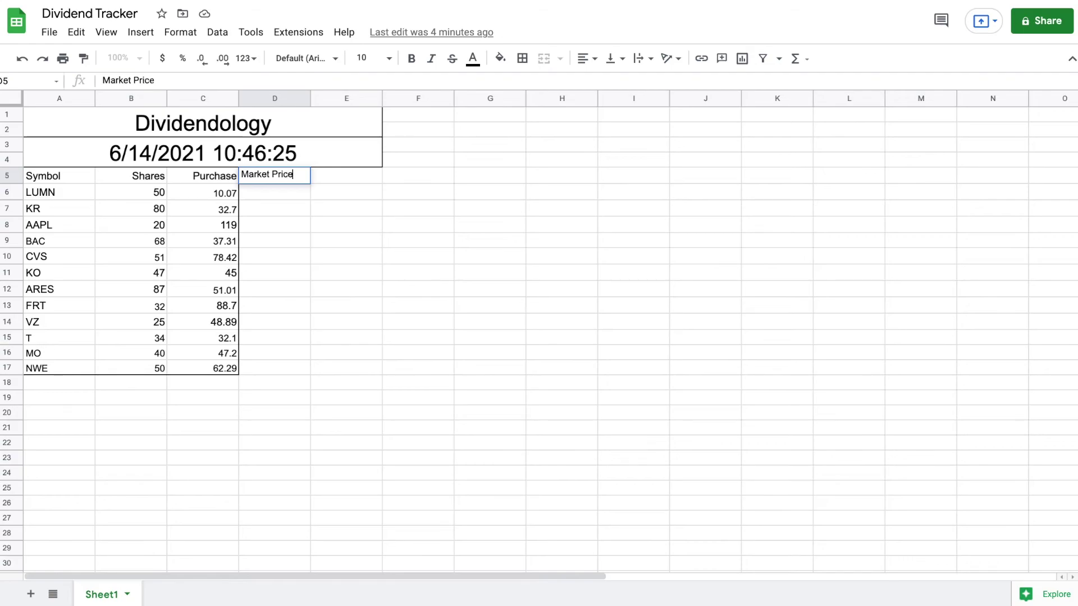
key(Tab)
text(Cost)
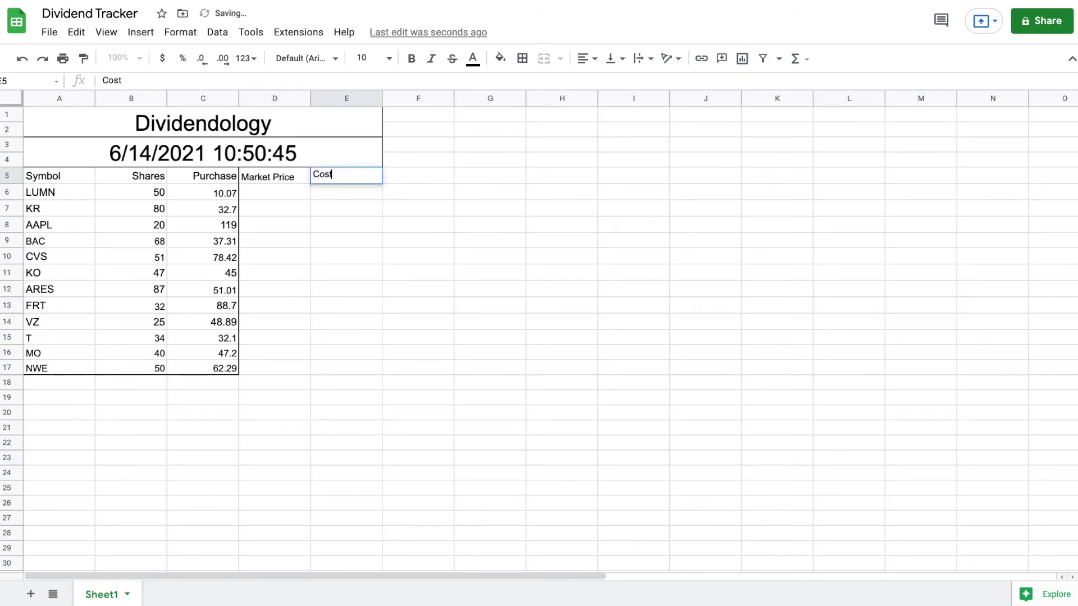
key(Tab)
text(MArket)
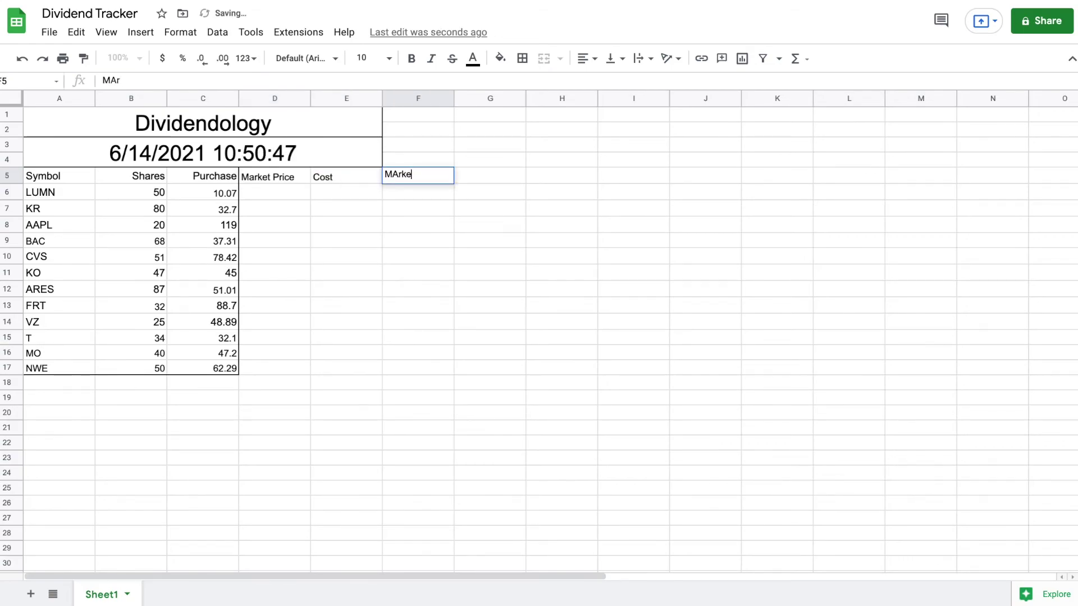
key(BackSpace)
key(BackSpace)
key(BackSpace)
key(BackSpace)
key(BackSpace)
text(arket Value)
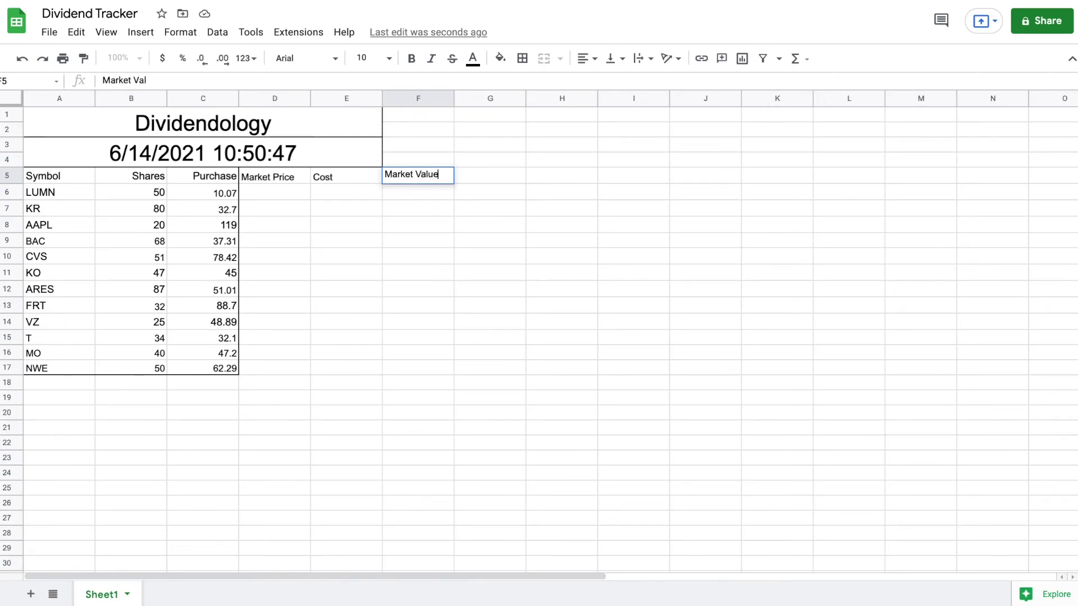
key(Return)
Step: Enter =GOOGLEFINANCE(A6) in cell D6 and fill the formula down to D17 for every holding's market price
click(276, 195)
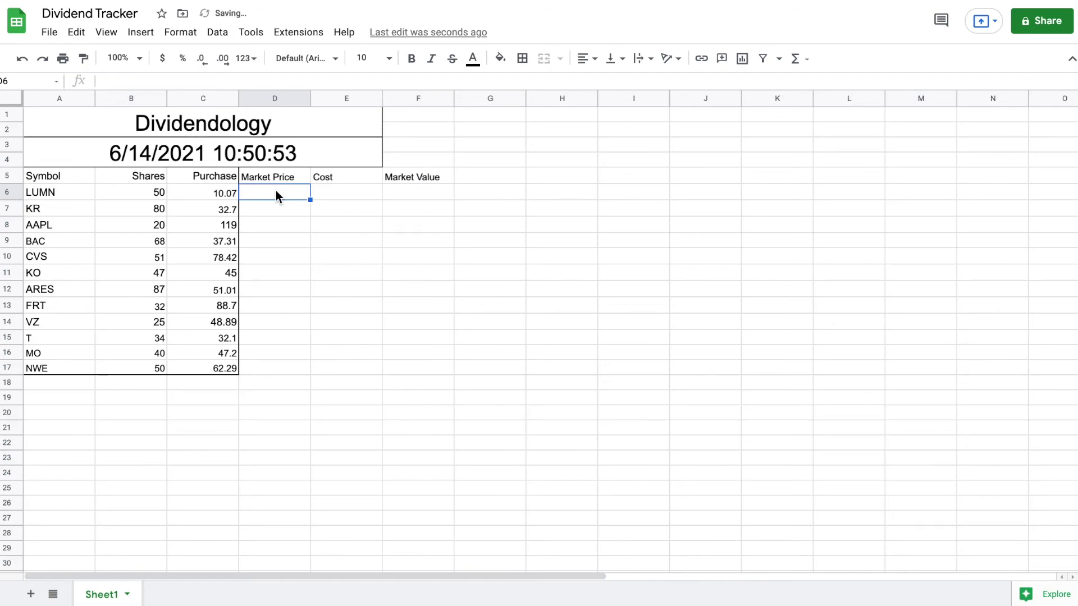
text(=GOO)
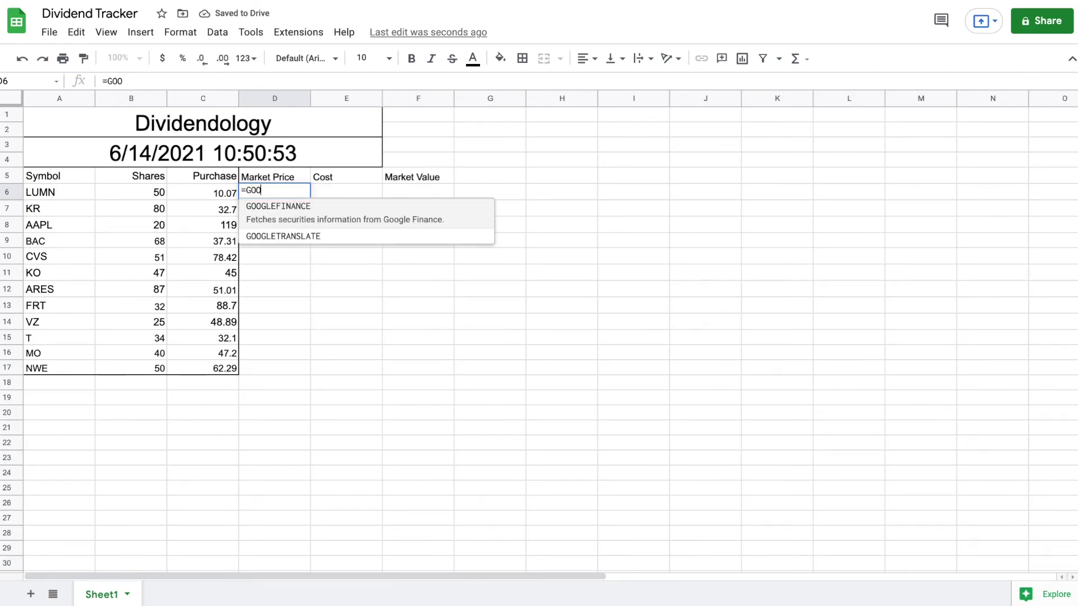
click(293, 212)
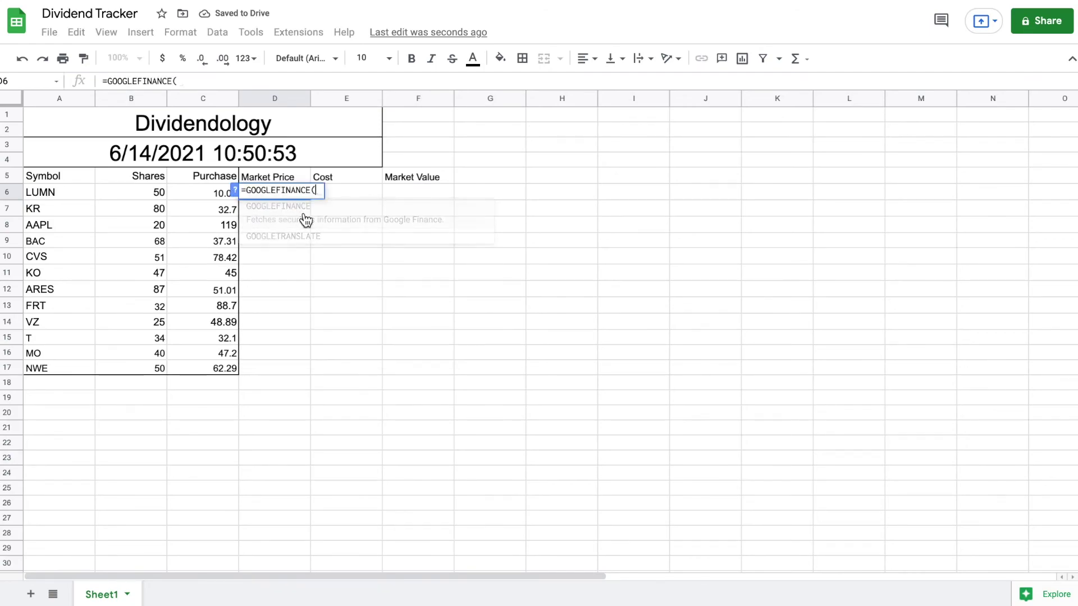
click(72, 192)
text())
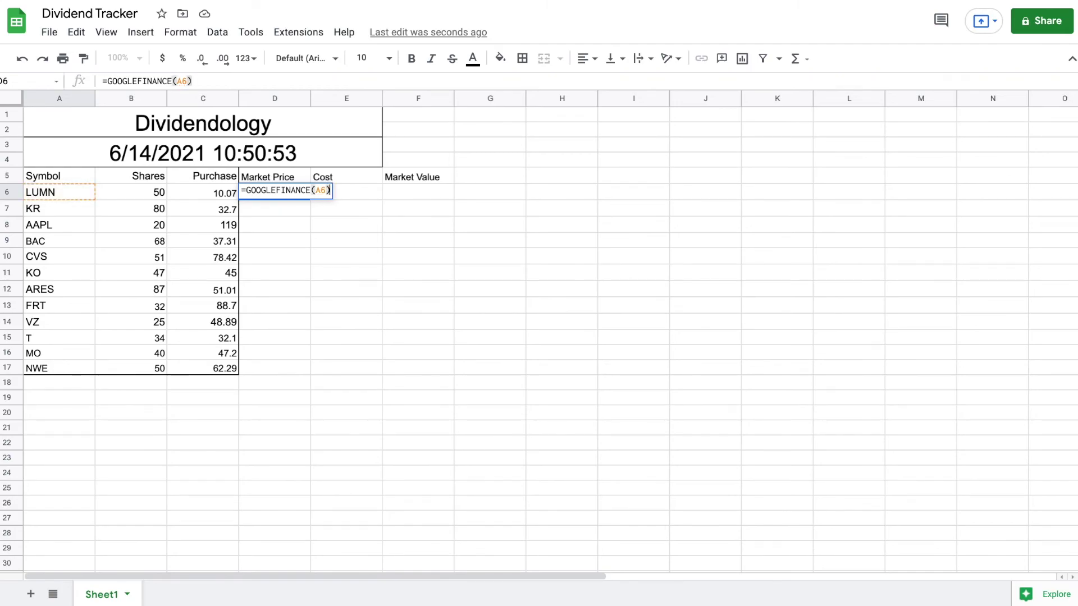
key(Return)
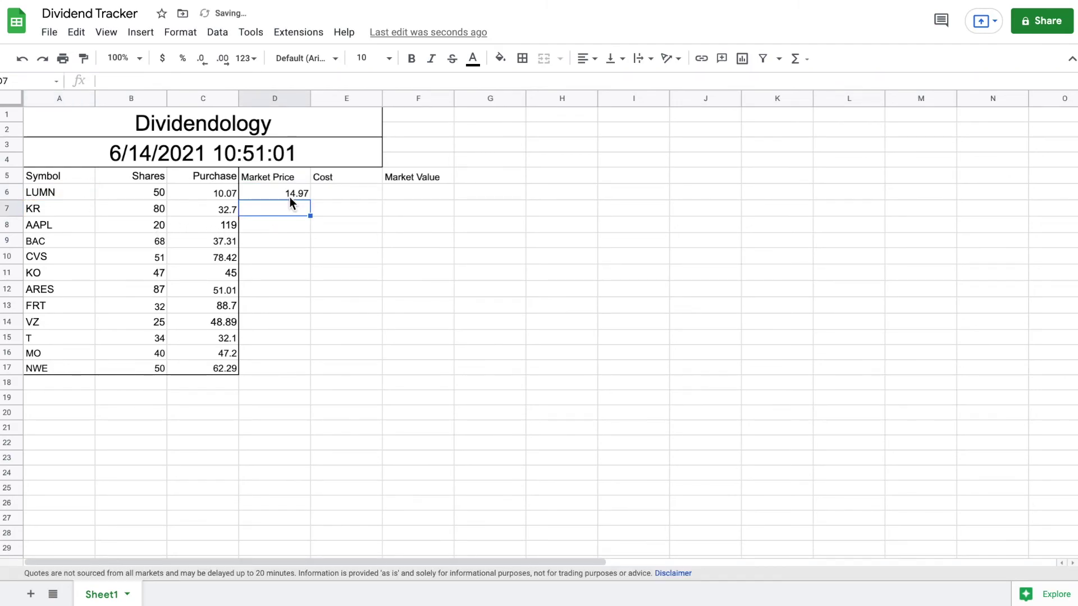
click(292, 191)
drag(310, 199, 298, 365)
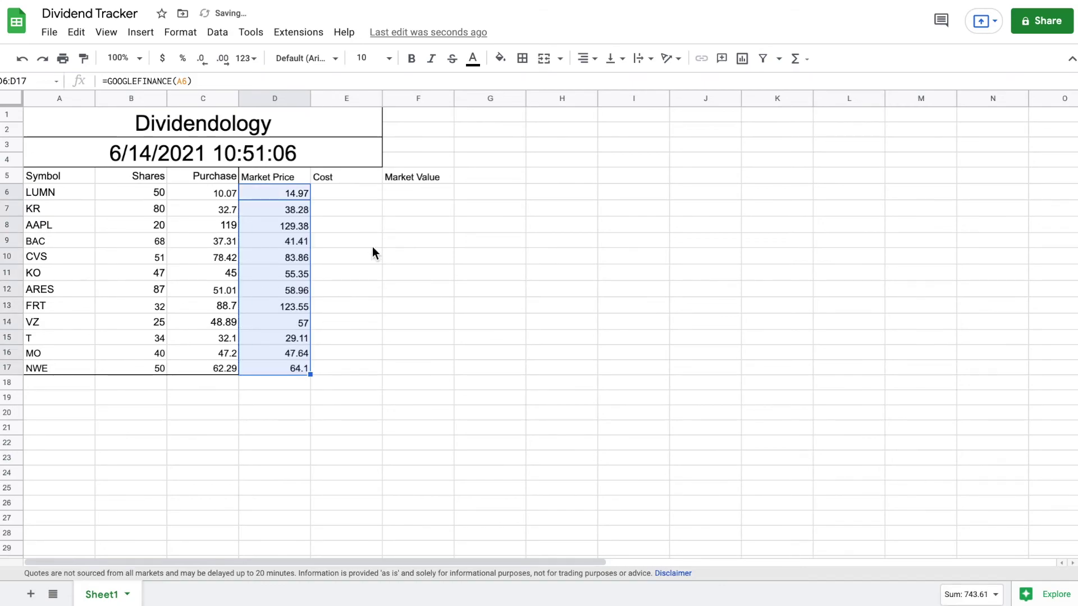
Step: Calculate Cost as shares times purchase price with =B6*C6 in E6, and autofill the formula down to E17
click(348, 192)
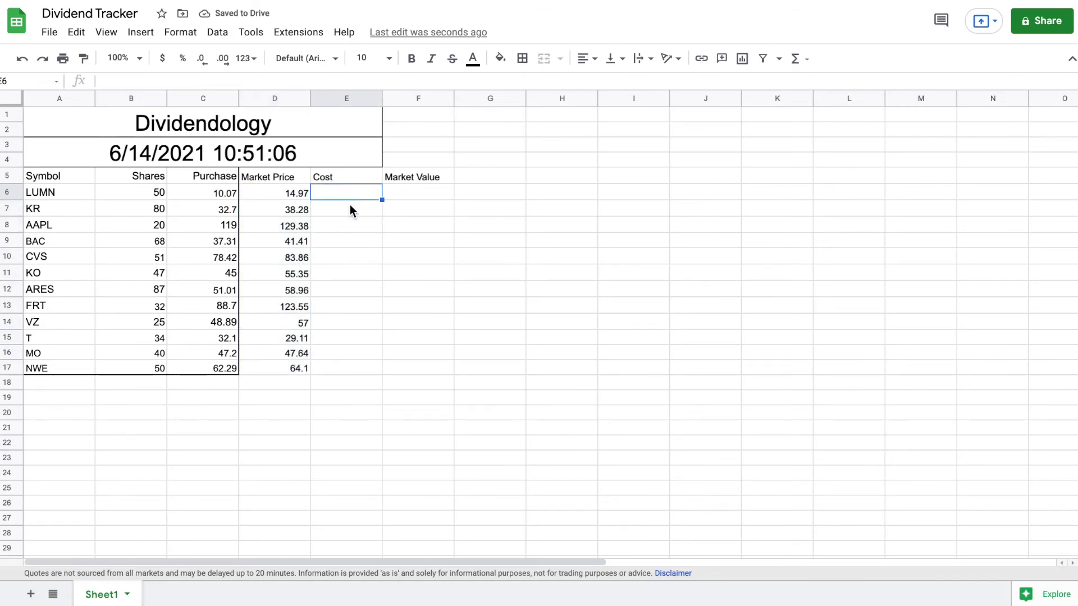
text(=)
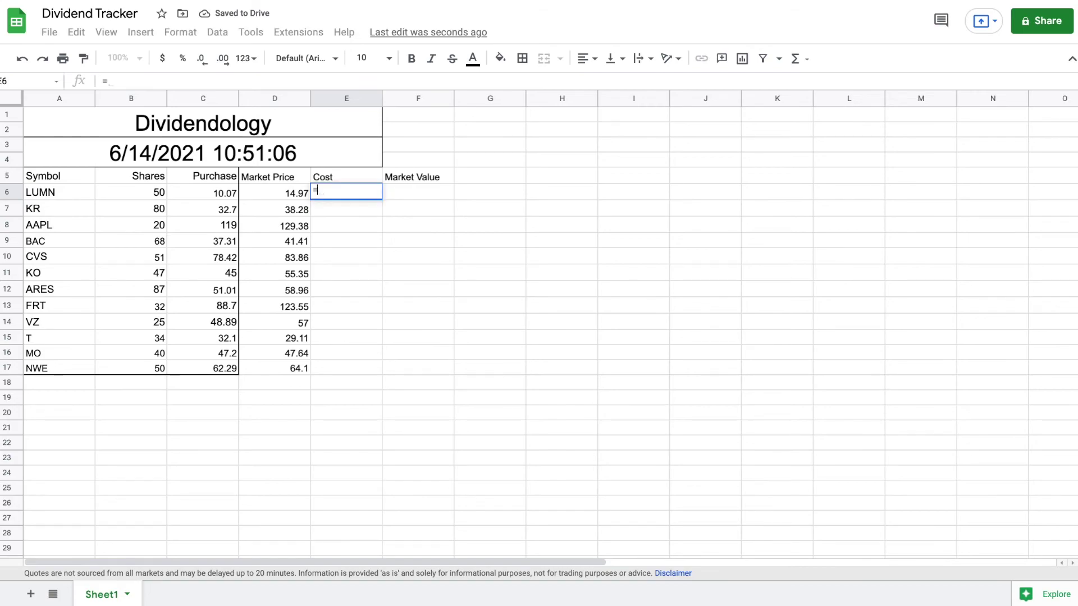
click(157, 194)
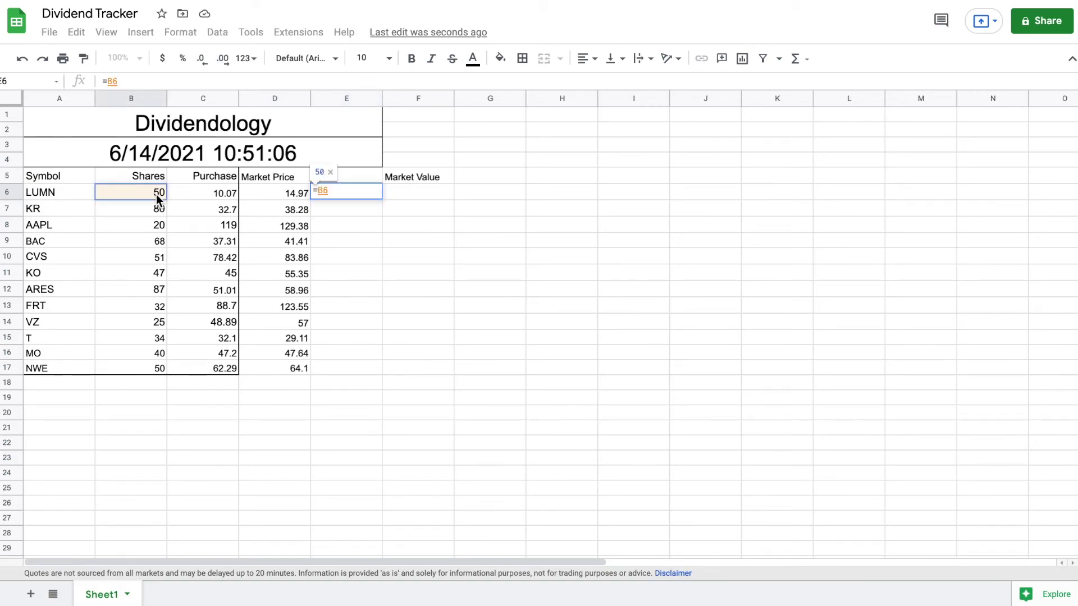
text(*)
click(208, 191)
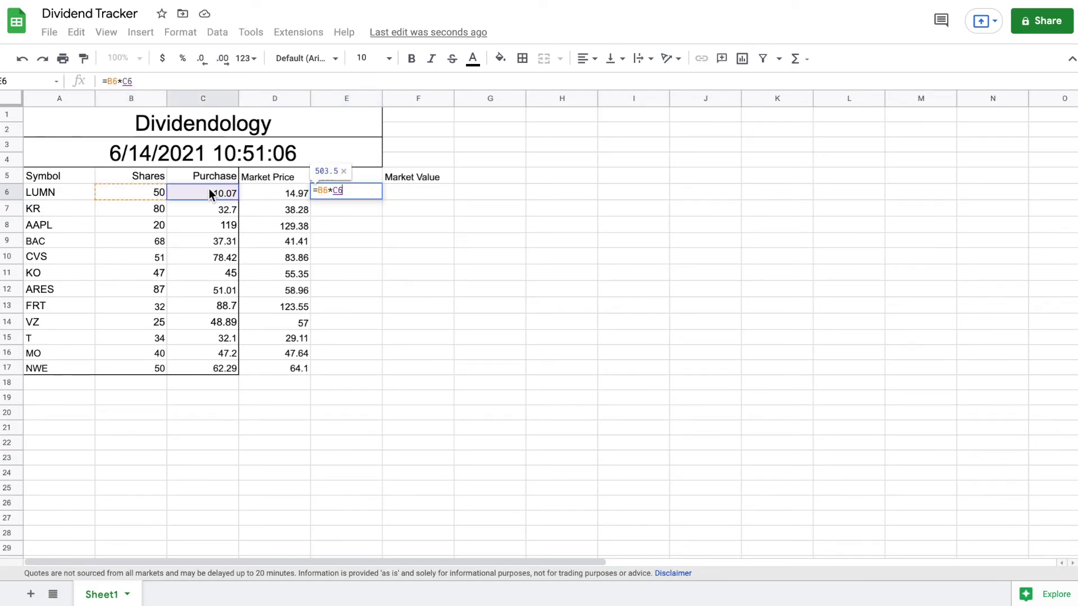
key(Return)
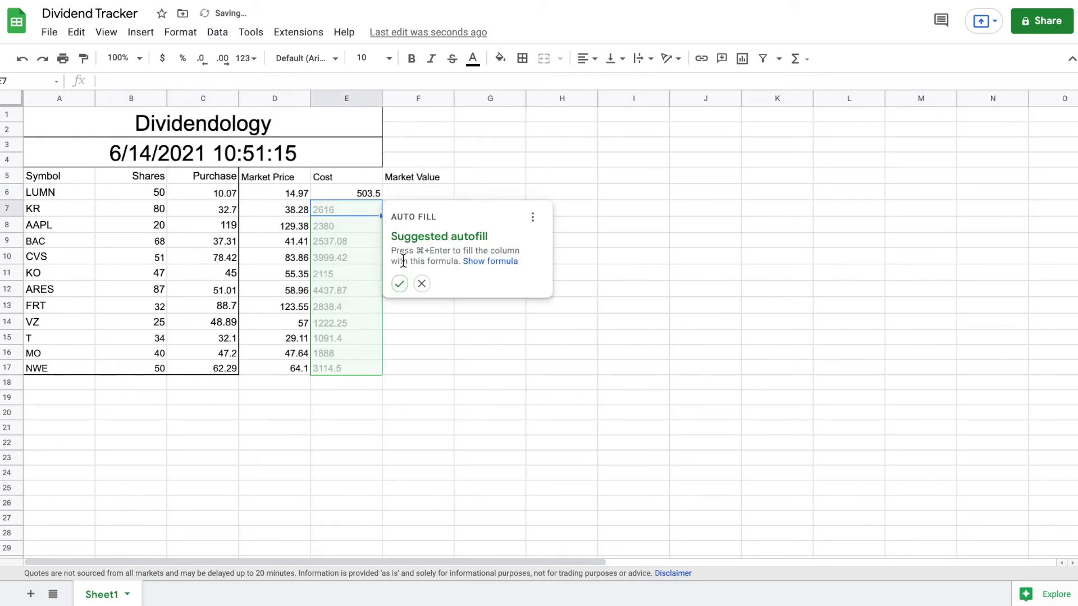
click(399, 284)
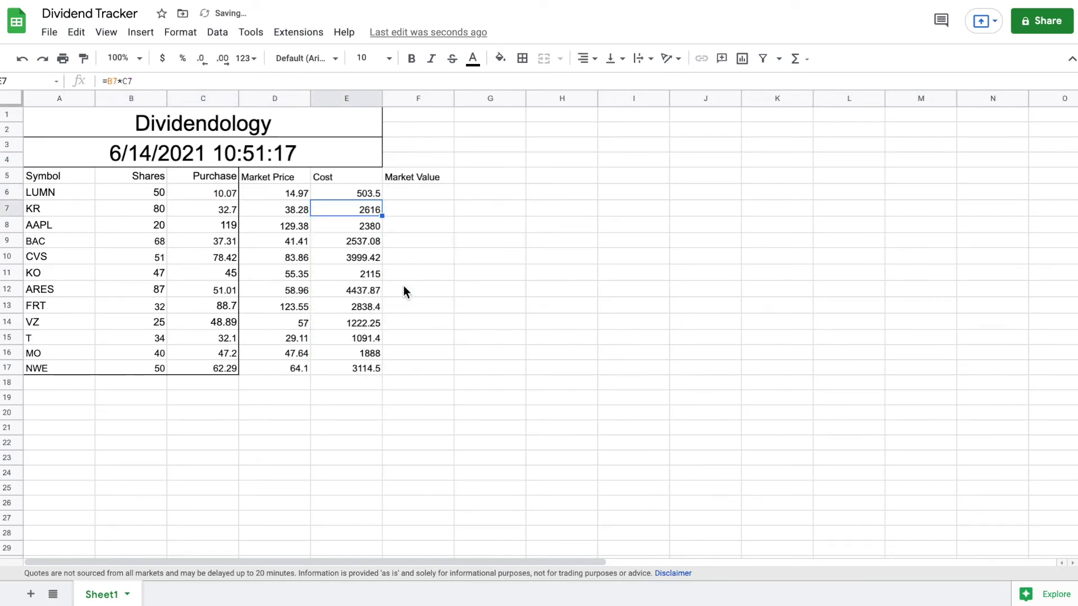
Step: Calculate Market Value as shares times market price with =B6*D6 in F6, and autofill the formula down to F17
click(426, 194)
text(=)
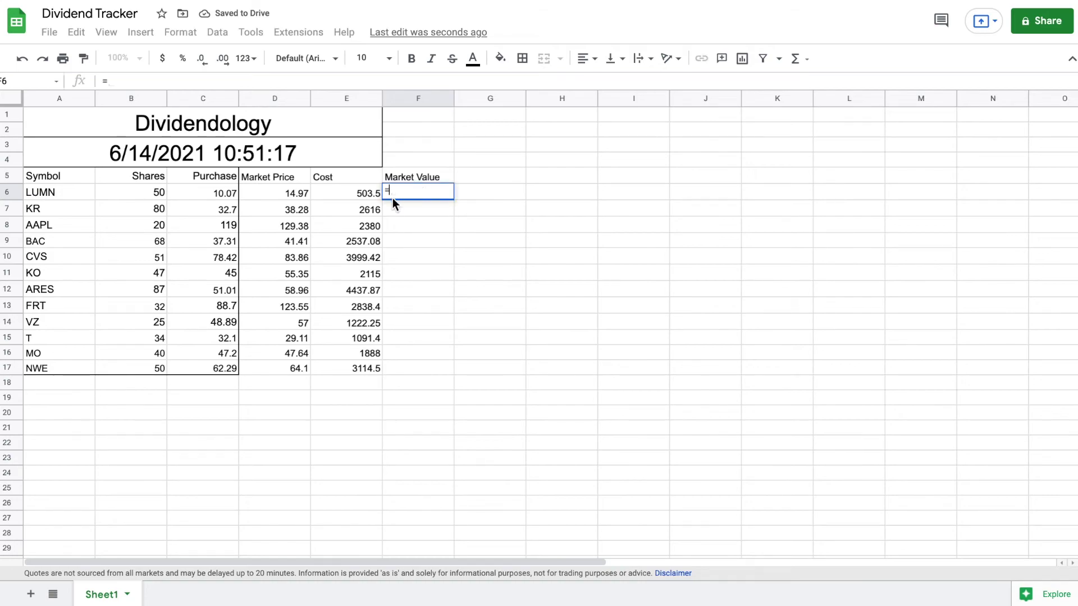
click(160, 193)
text(*)
click(297, 194)
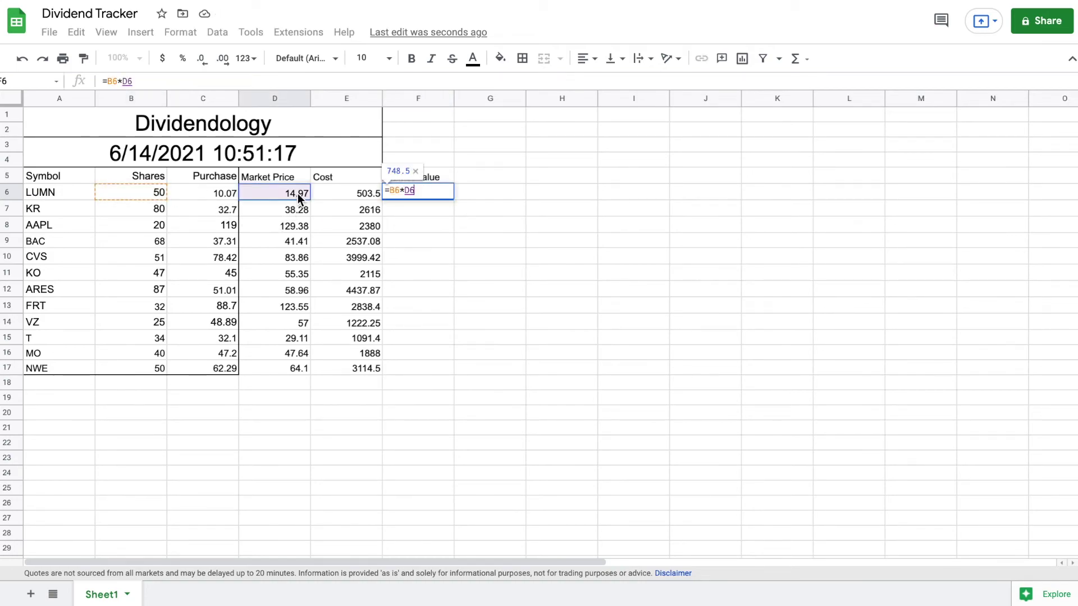
key(Return)
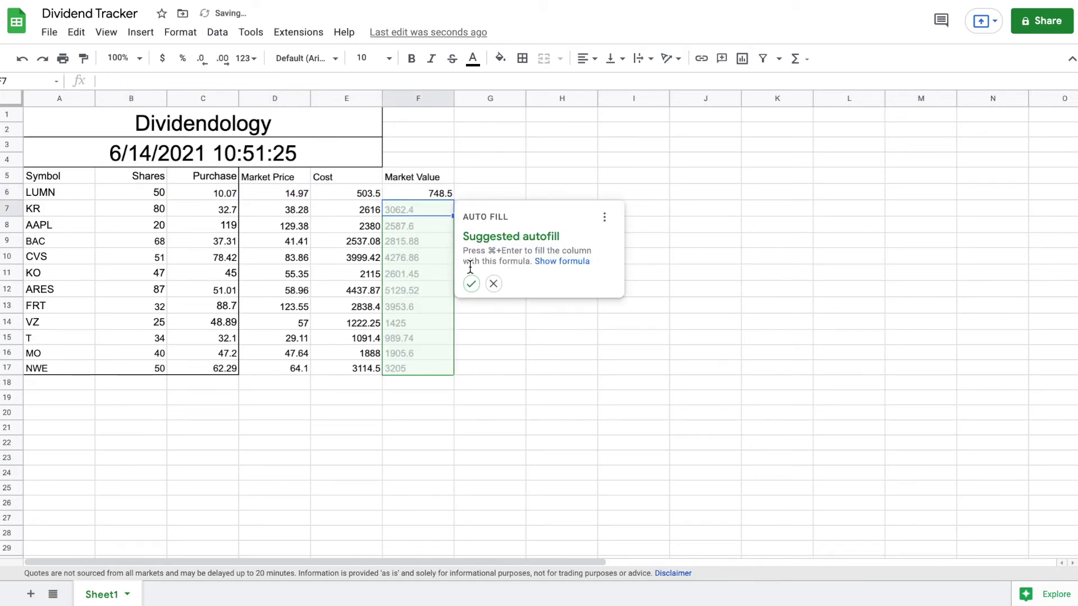
click(472, 284)
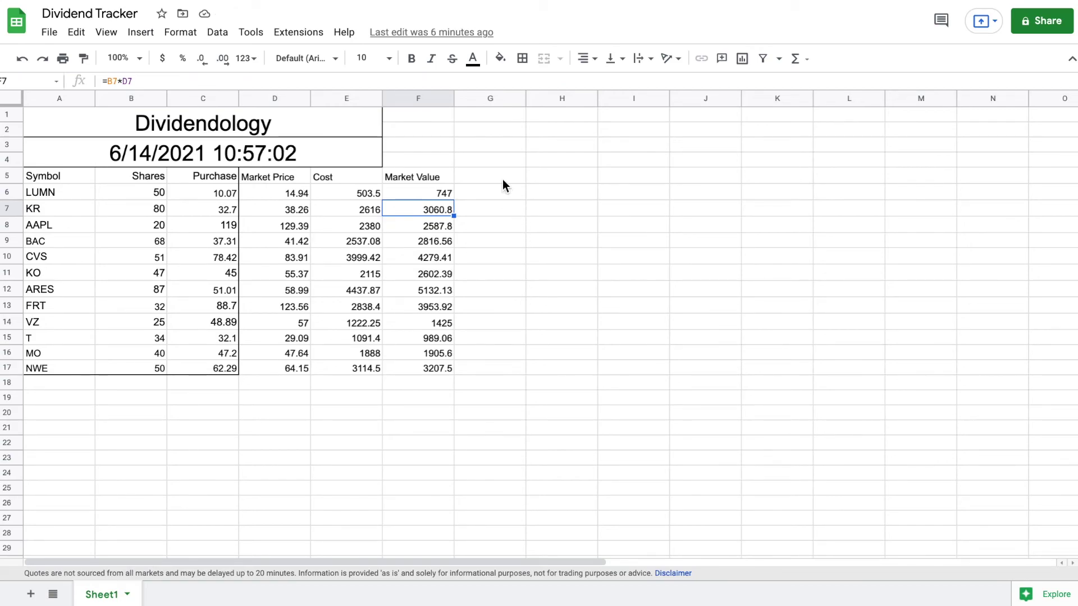
Step: Enter the column headers Dollar Gain in G5 and Growth in H5
click(503, 179)
text(Dollar Gain)
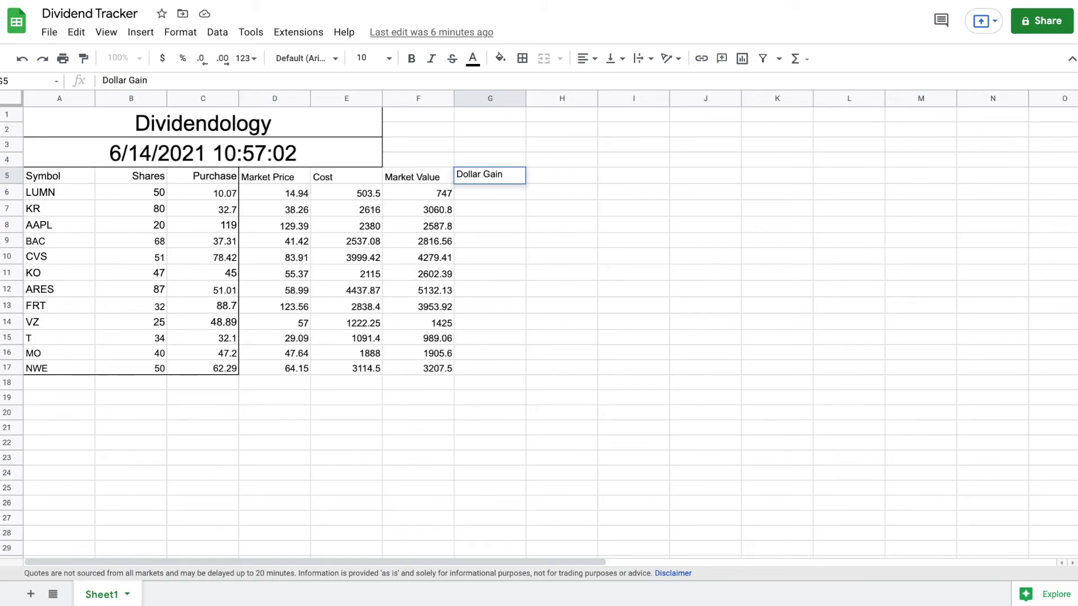
key(Tab)
text(Growth)
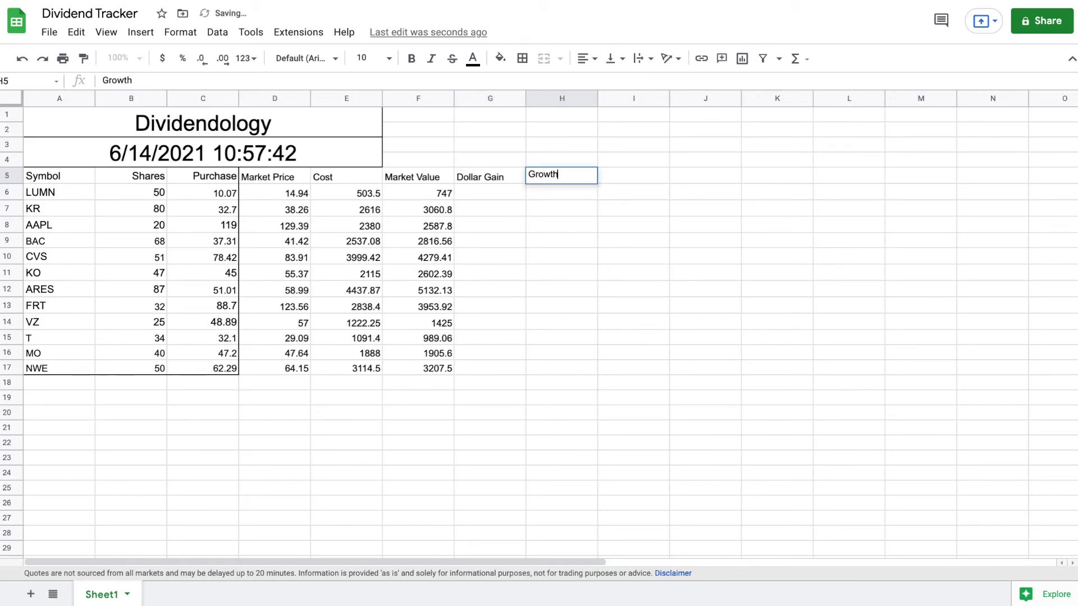
key(Return)
Step: Calculate Dollar Gain as market value minus cost with =F6-E6 in G6, and autofill the formula down to G17
click(512, 188)
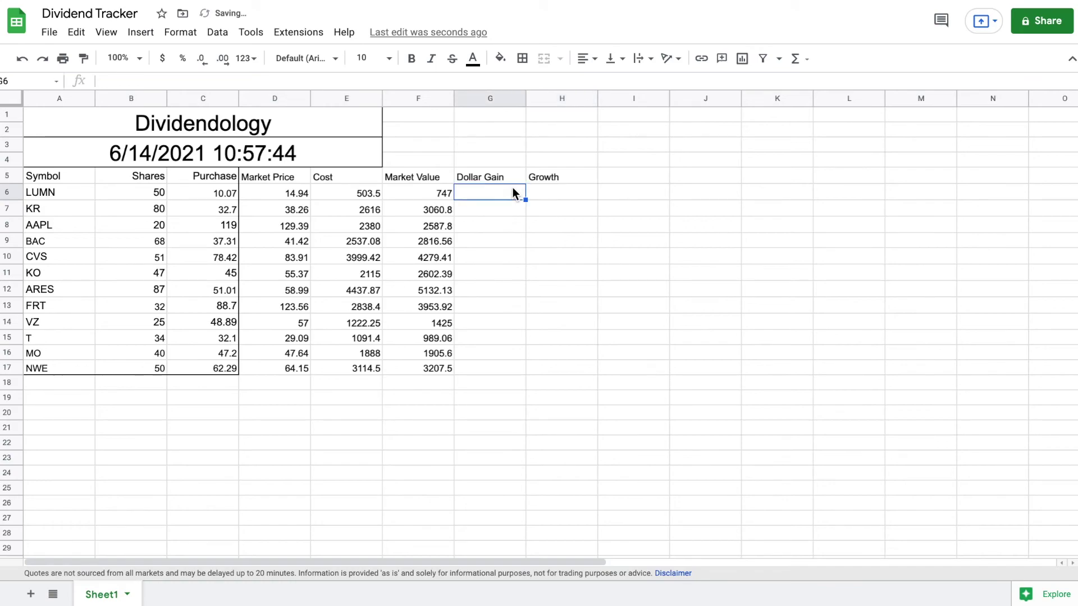
text(=)
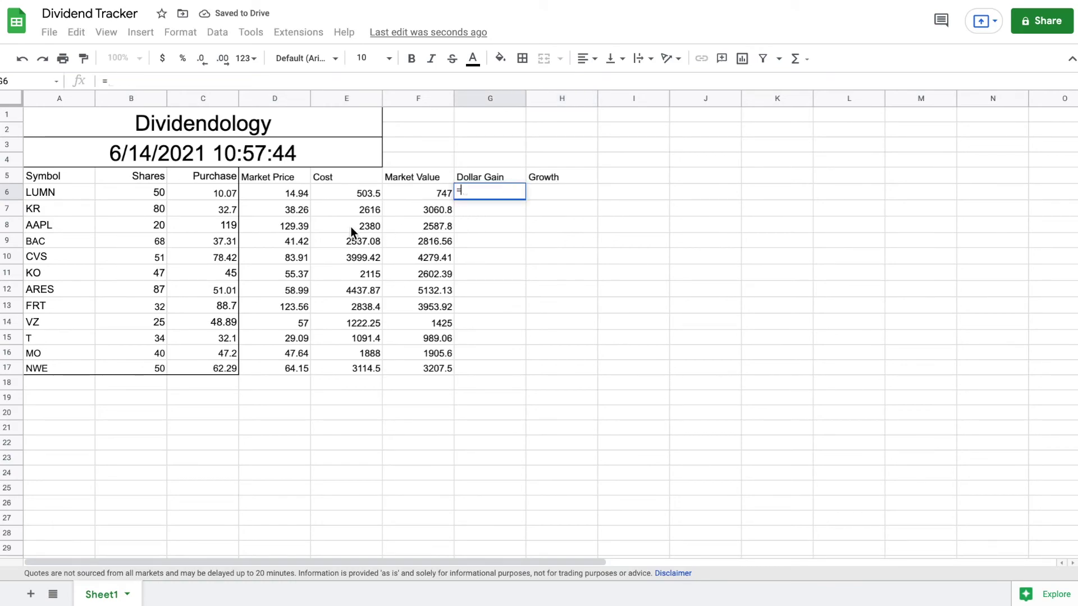
click(429, 194)
text(-)
click(362, 191)
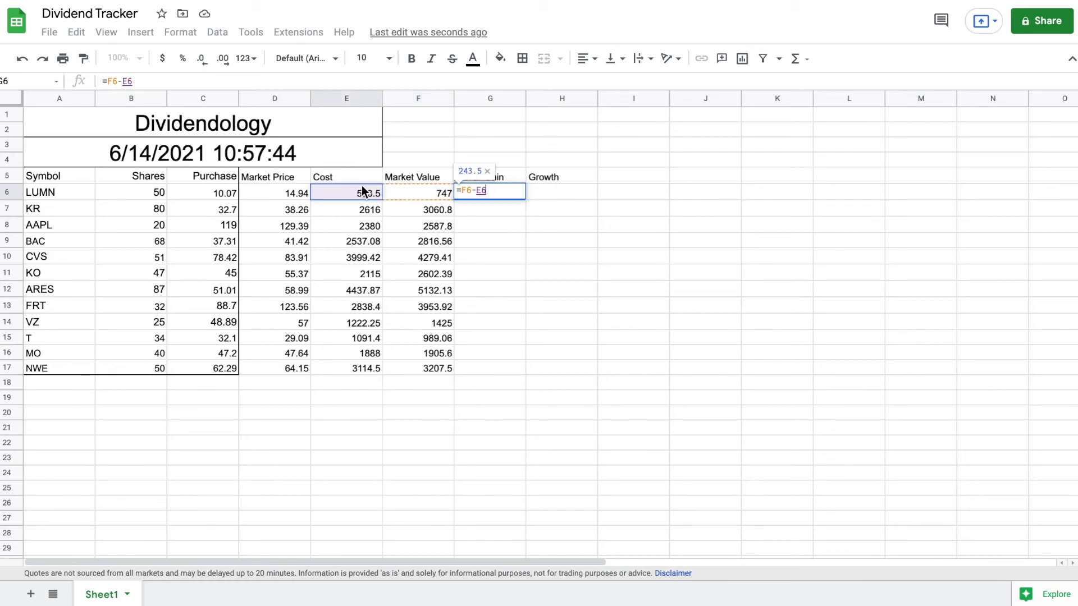
key(Return)
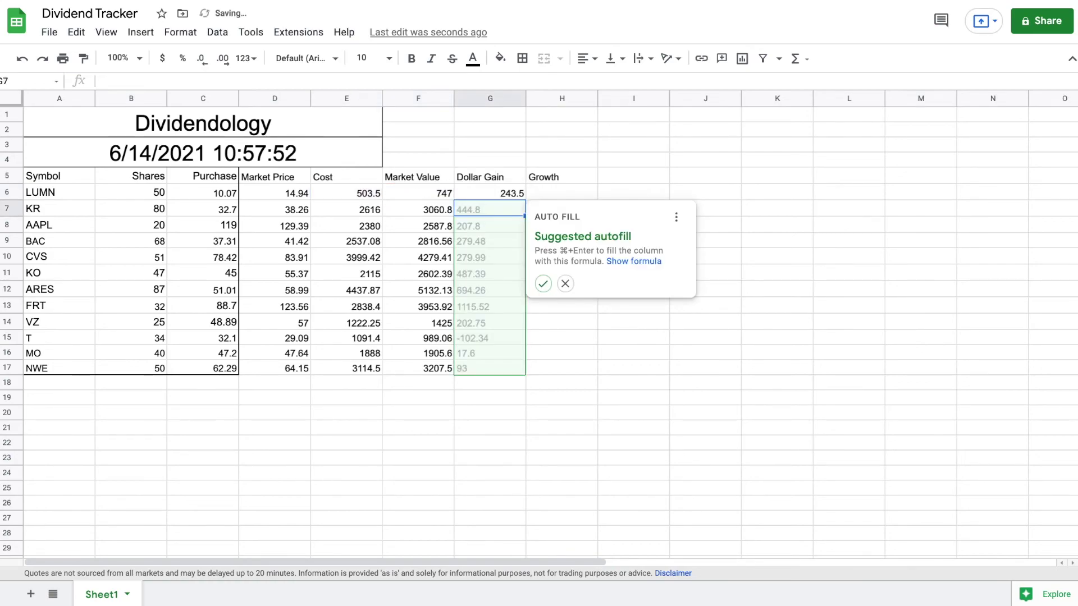
click(543, 284)
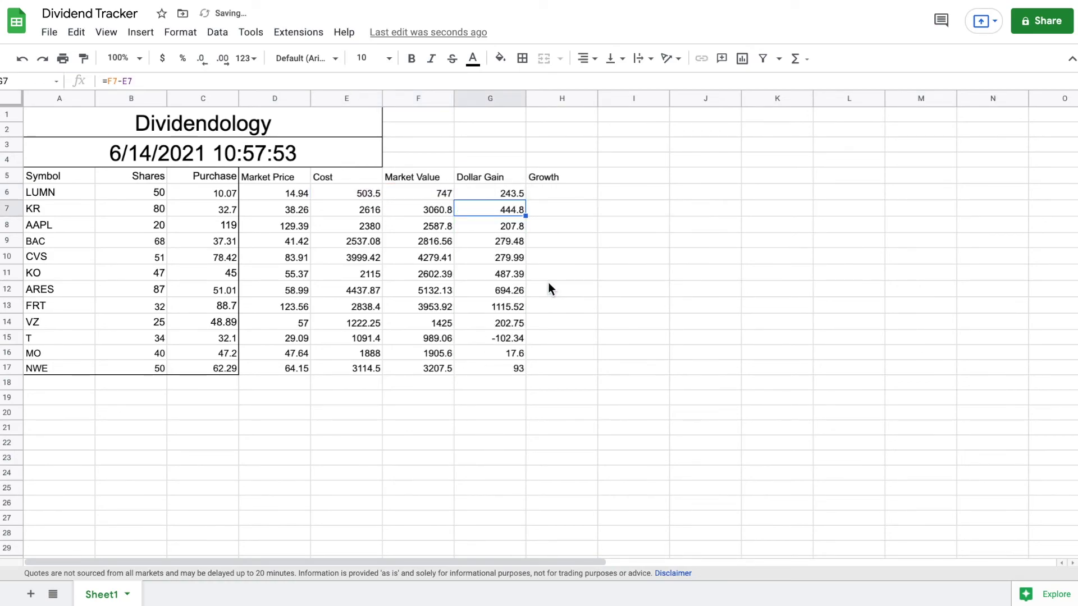
click(520, 338)
Step: Calculate Growth relative to the purchase price with =(D6-C6)/C6 in H6, and autofill the formula down to H17
click(577, 197)
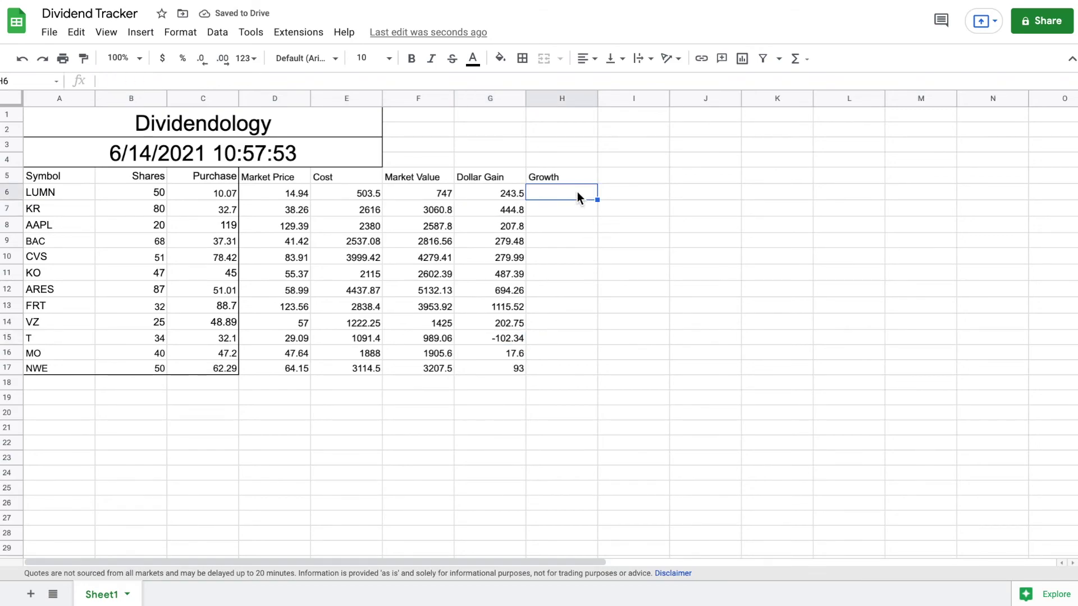
text(=()
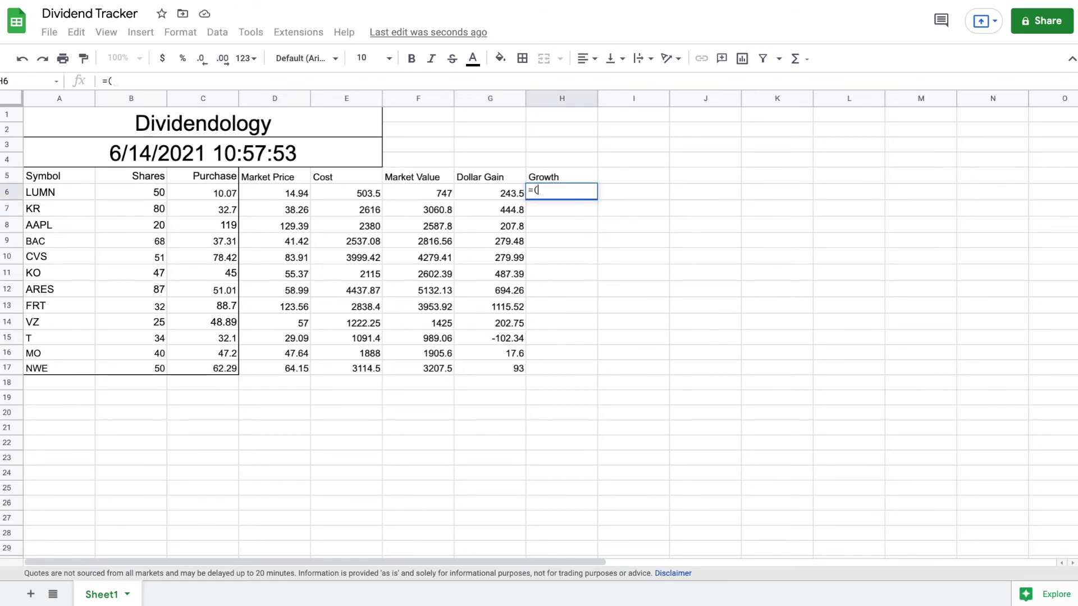
click(298, 193)
text(-)
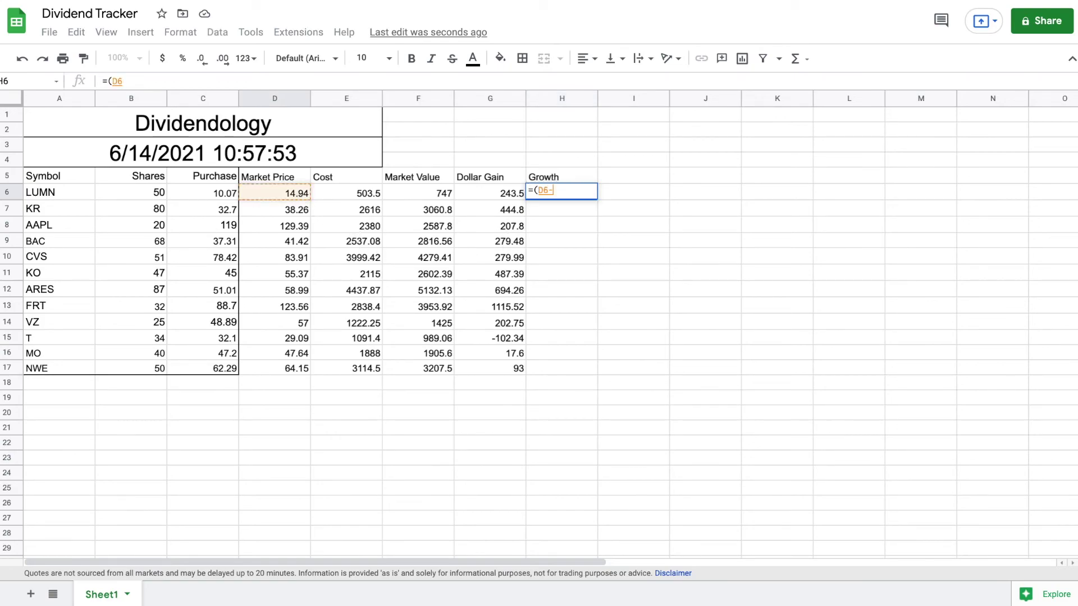
click(219, 193)
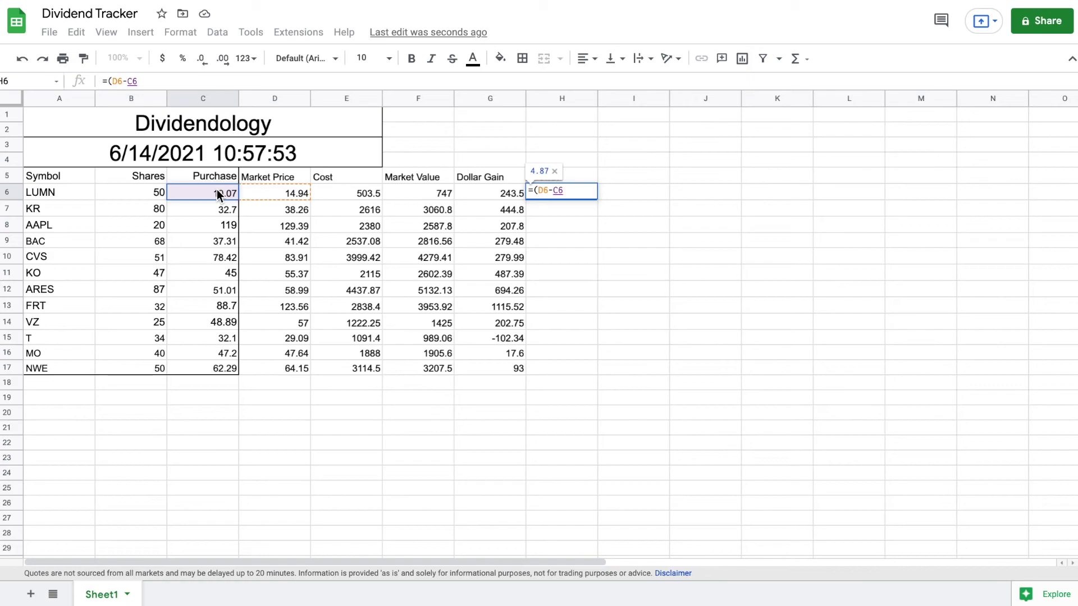
text()/)
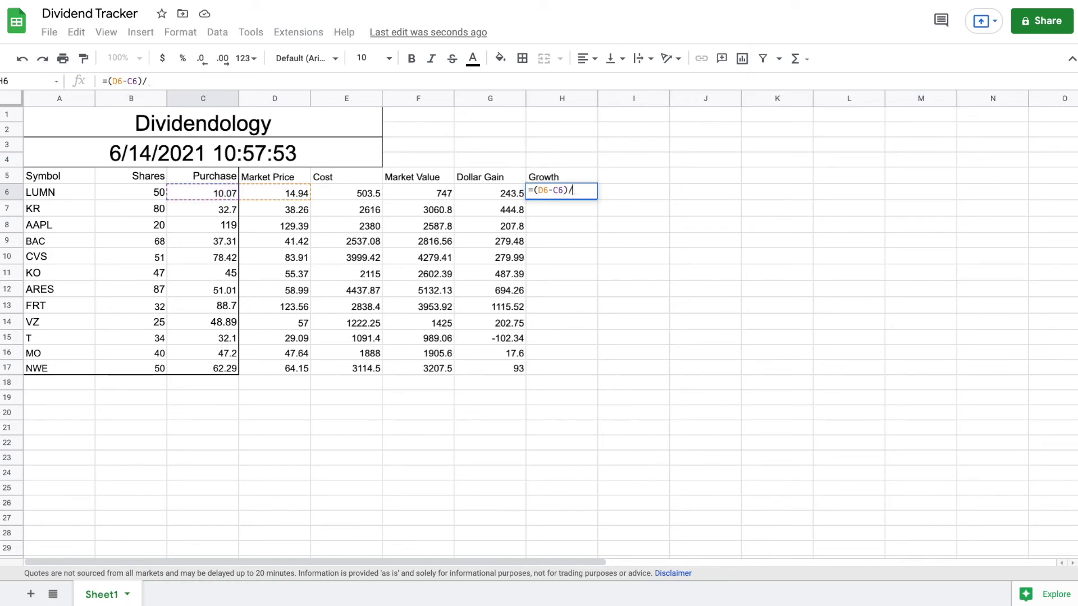
click(208, 195)
key(Return)
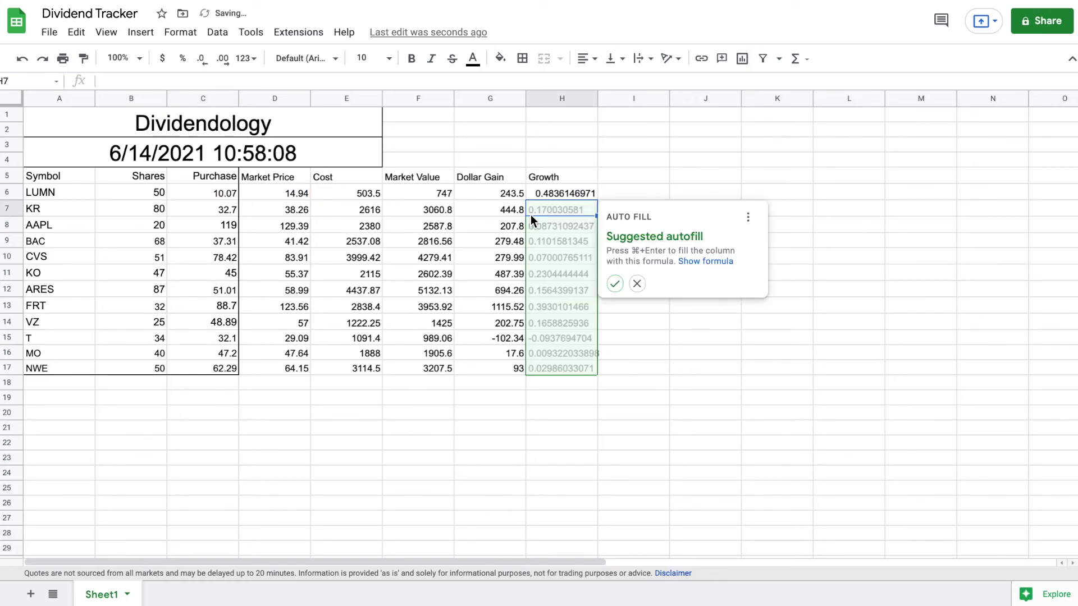
click(613, 284)
Step: Format the Growth values in H6:H17 as percentages
drag(574, 194, 565, 369)
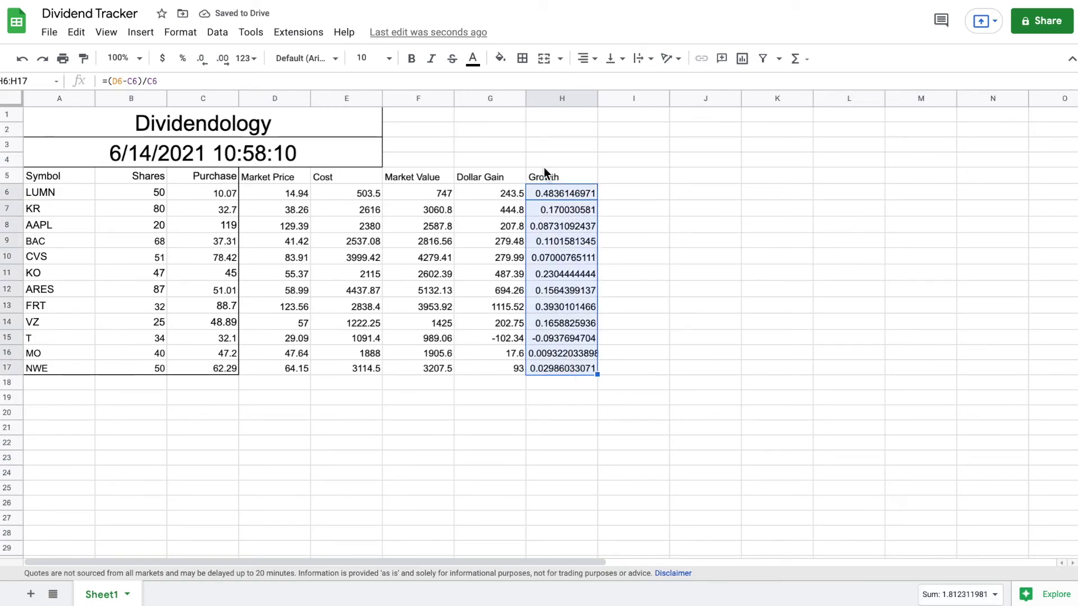
click(183, 60)
click(667, 210)
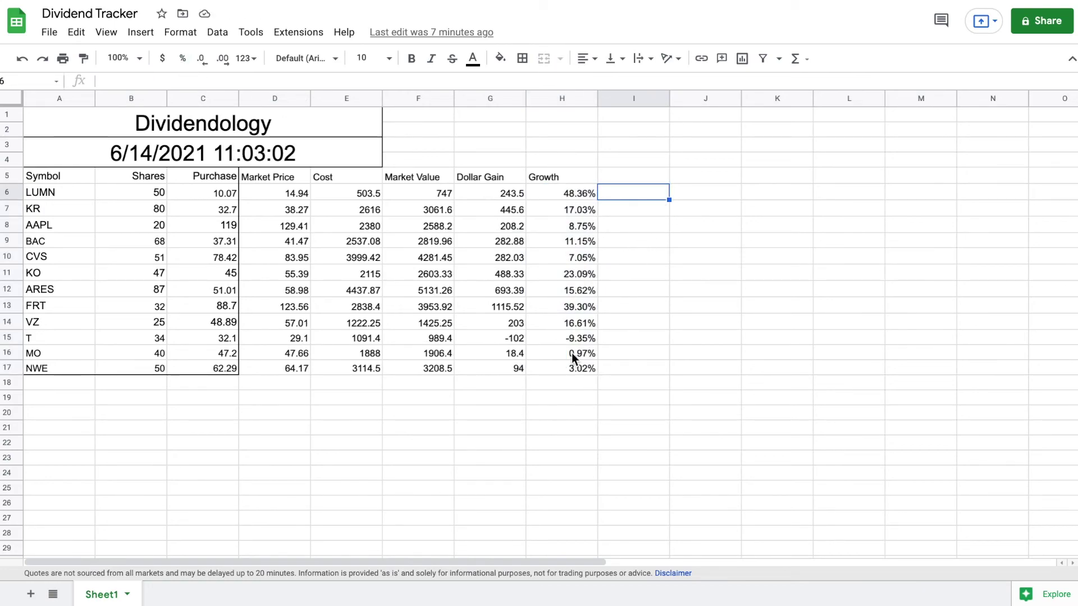
Step: Enter the column header Dividend in cell I5
click(653, 177)
text(Dividend)
key(Return)
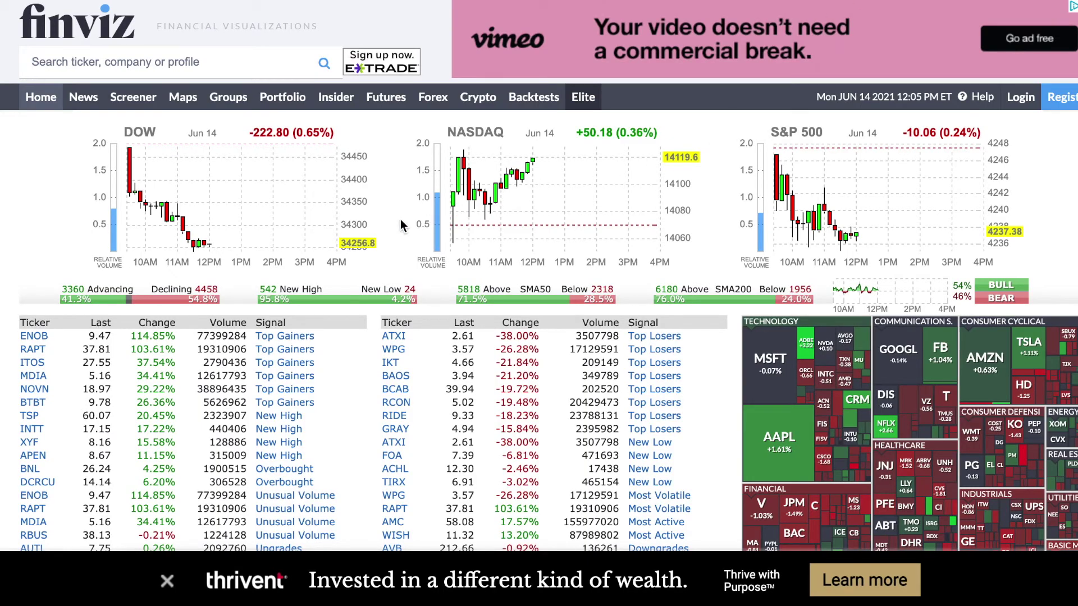
Step: On the Finviz website, look up the ticker LUMN and find its Dividend figure in the statistics table
text(LUMN)
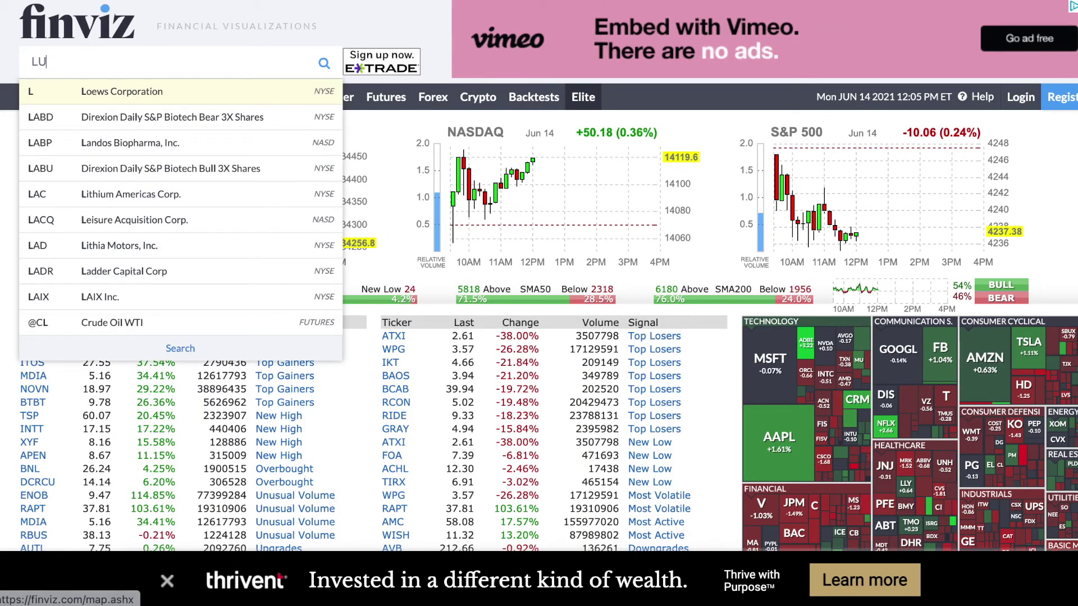
click(148, 94)
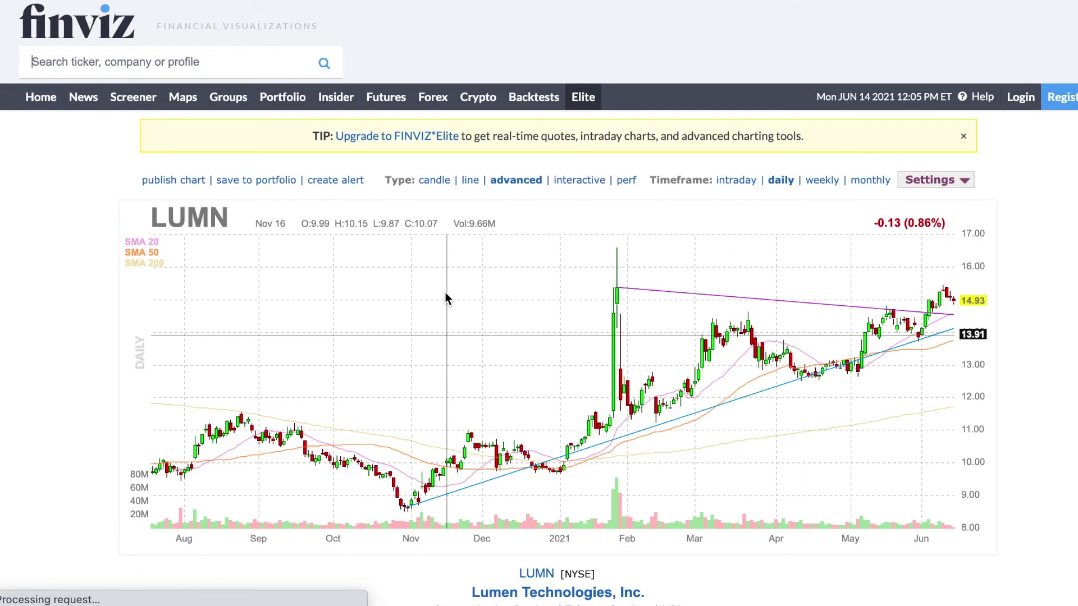
scroll(321, 371, down, 8)
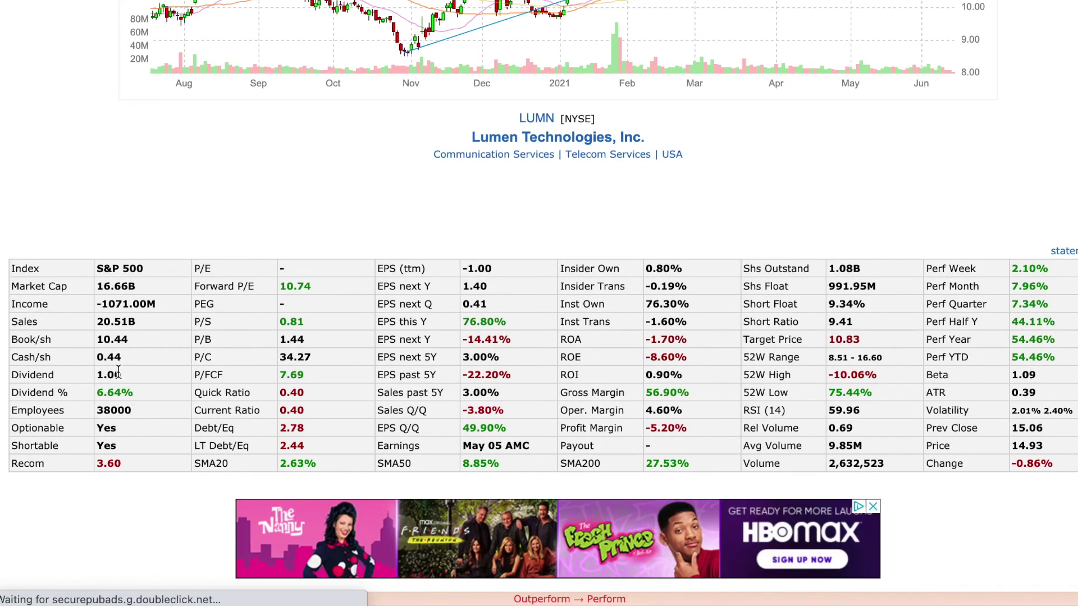
drag(121, 374, 96, 377)
key(alt+Tab)
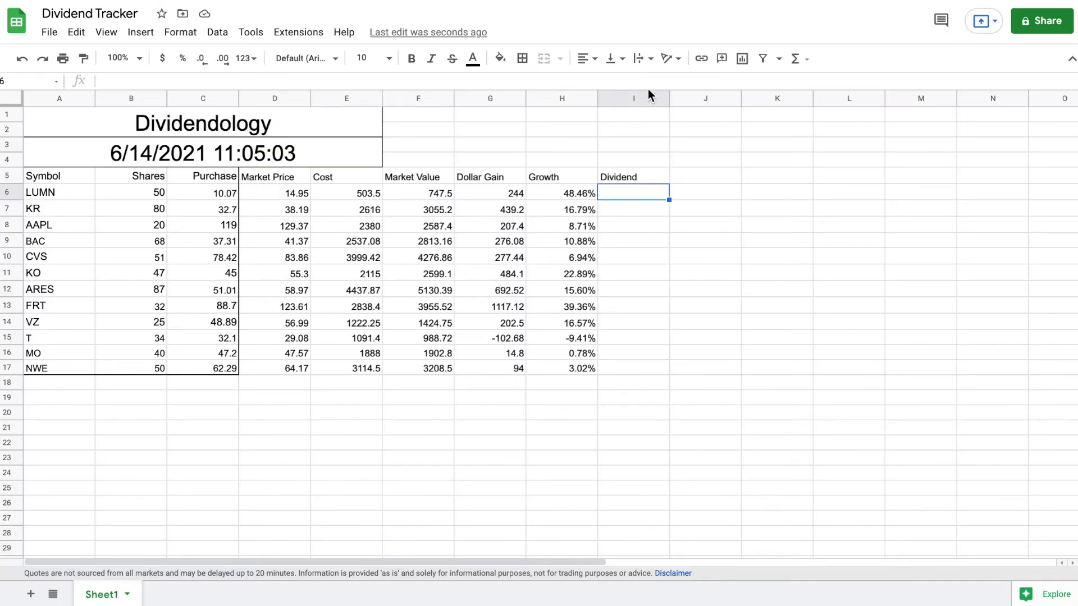
text(=substitute(SUBSTITUTE(index(importhtml("http://finviz.com/quote.ashx?t="&A6,"table",8),7,2),"*",""),"-","0.00"))
double_click(641, 192)
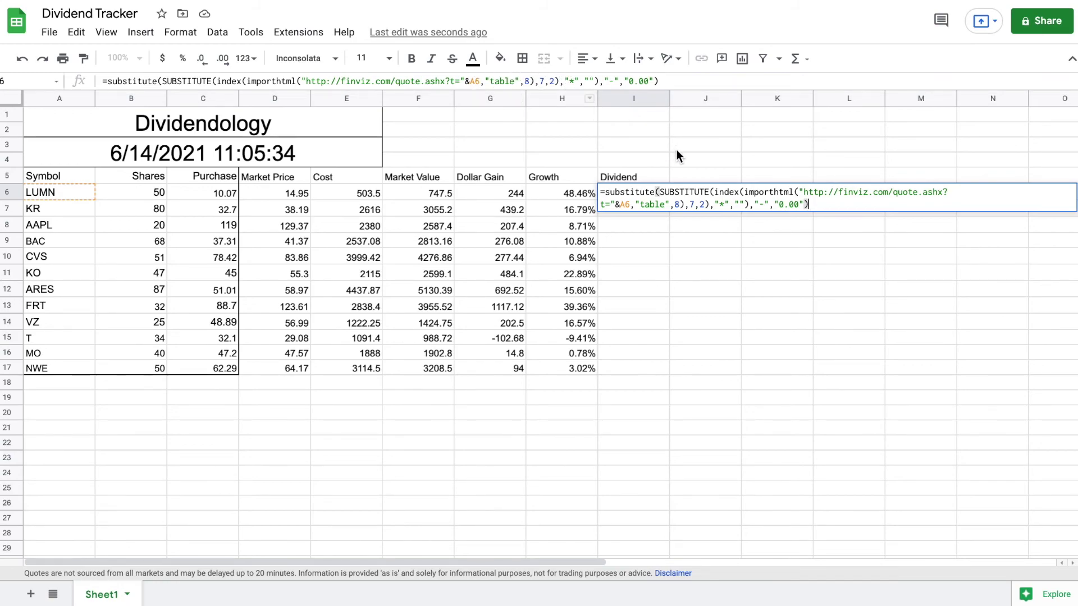
key(Return)
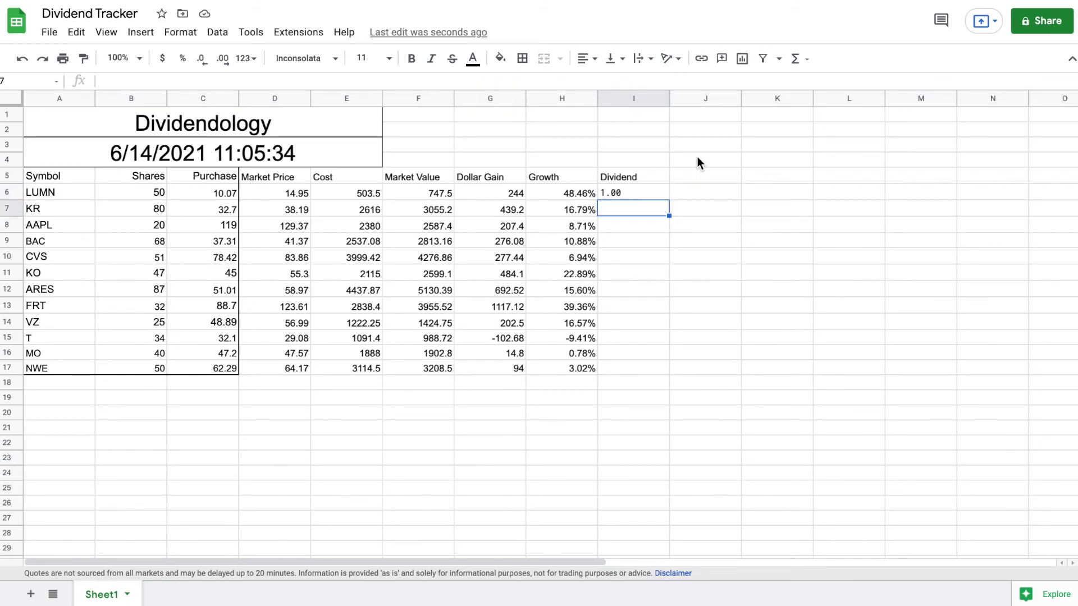
Step: Fill the dividend import formula from I6 down to I17 for all holdings
click(644, 194)
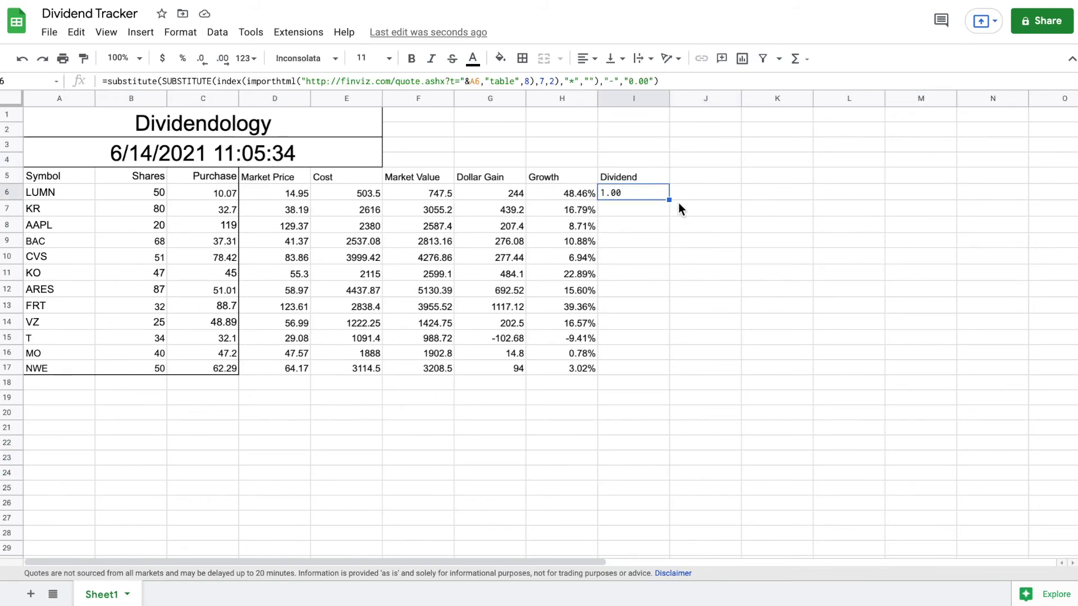
drag(669, 201, 646, 365)
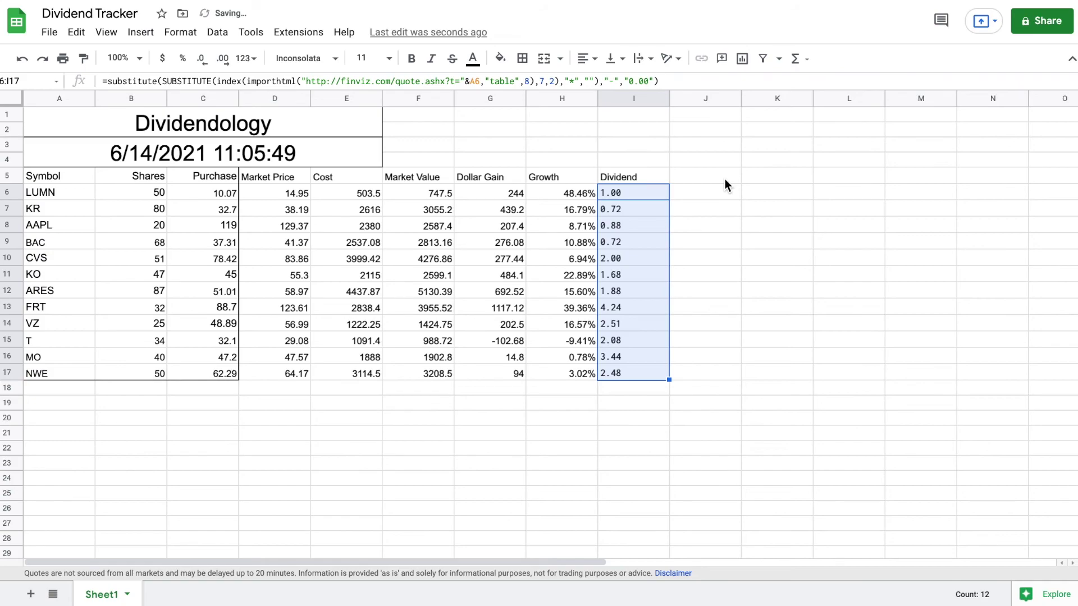
click(677, 148)
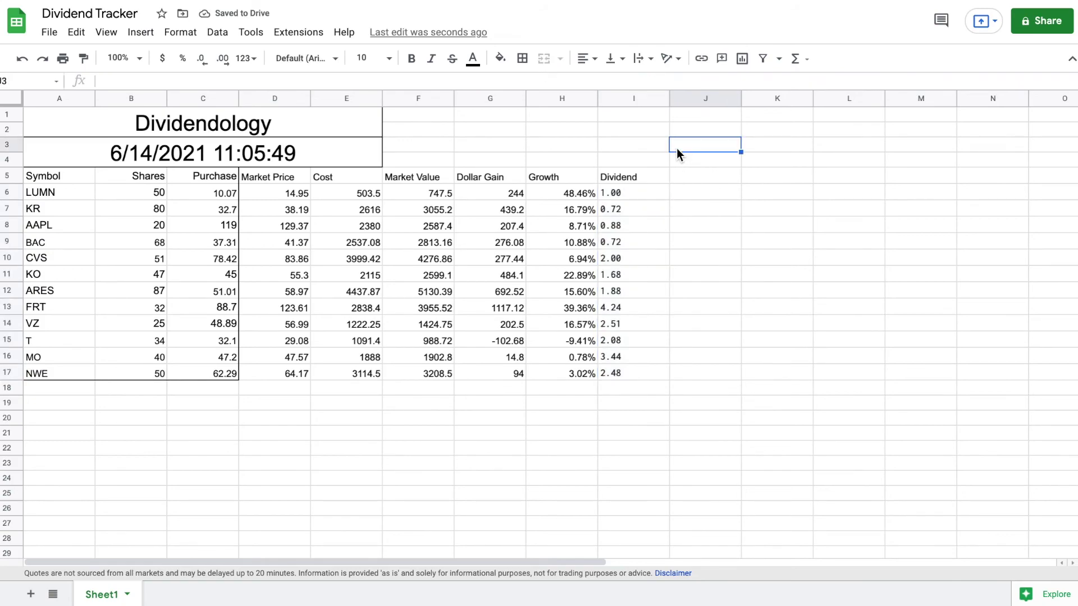
Step: Change the font of the Dividend values in I6:I17 to the default Arial
click(581, 209)
drag(620, 197, 628, 372)
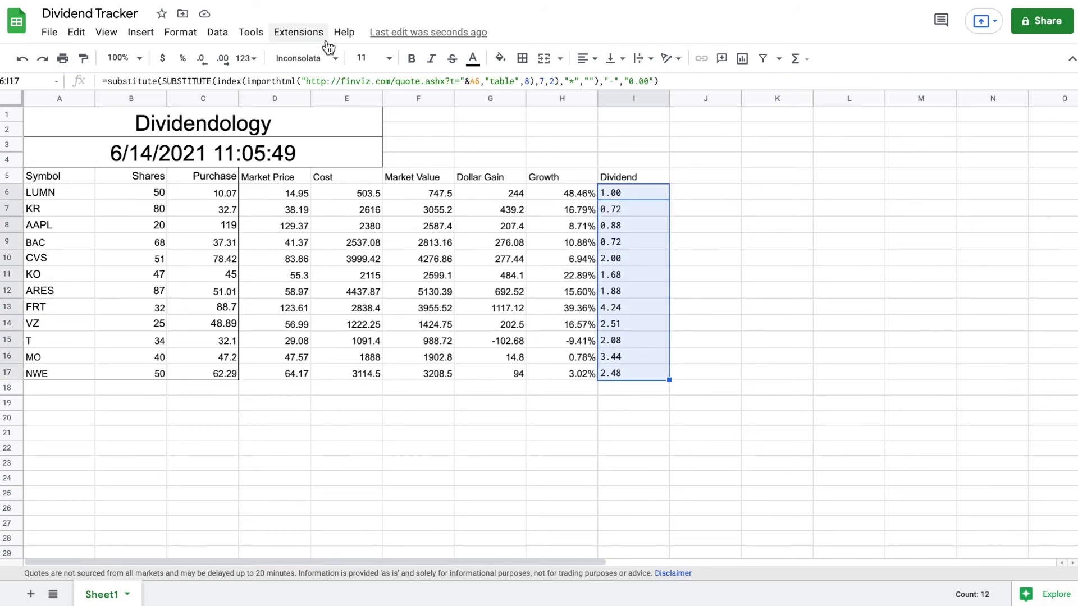
click(333, 59)
click(349, 144)
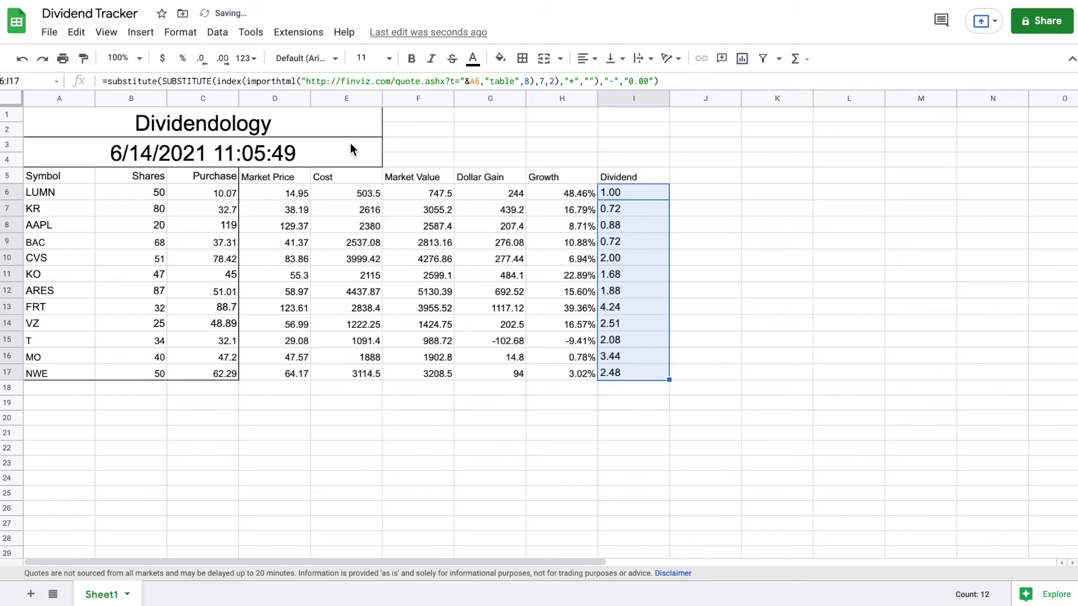
Step: Right-align the Dividend values in I6:I17
click(731, 180)
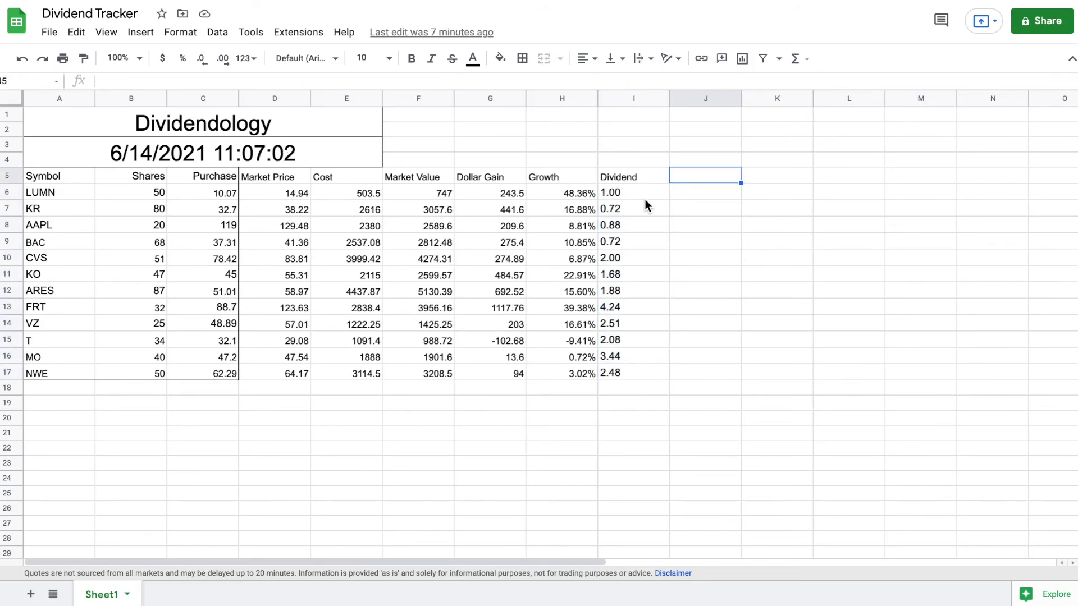
drag(624, 193, 631, 378)
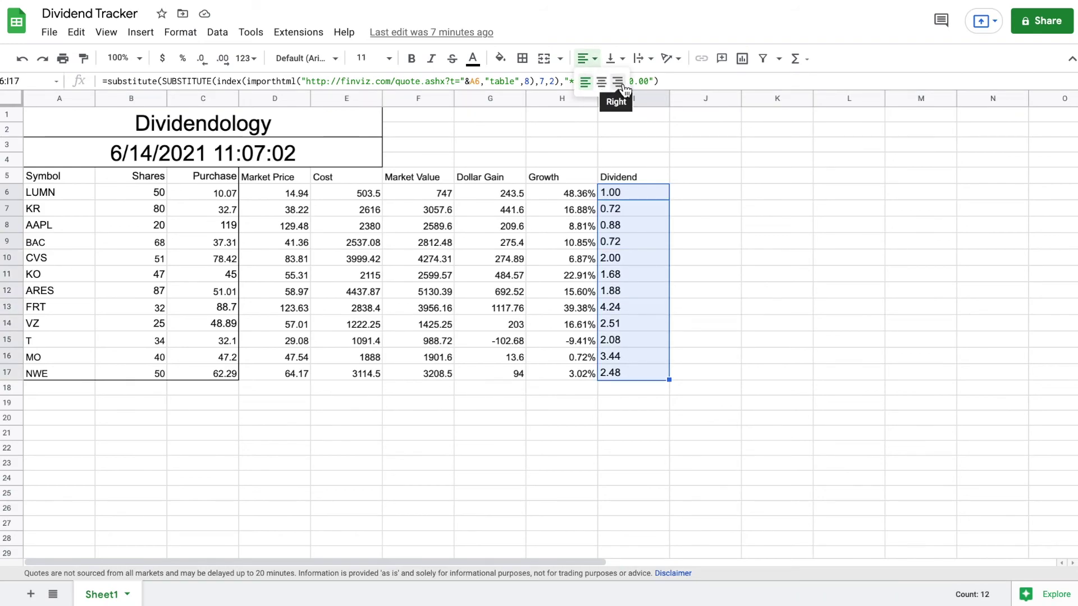
click(617, 82)
Step: Enter the header Current Dividend Yield in J5 and widen column J to fit it
click(698, 180)
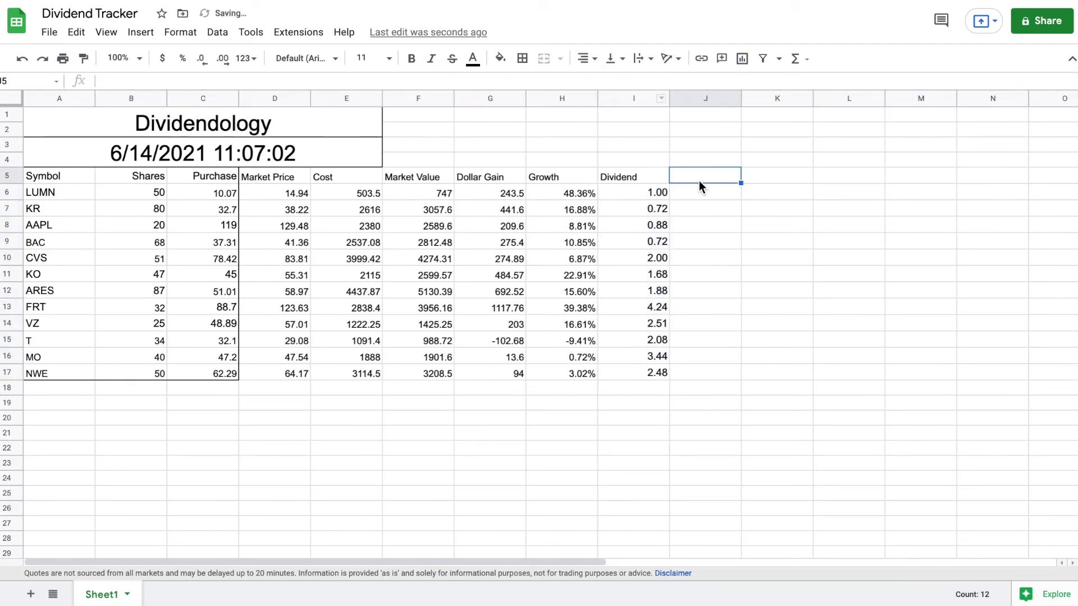
text(Current Dividend)
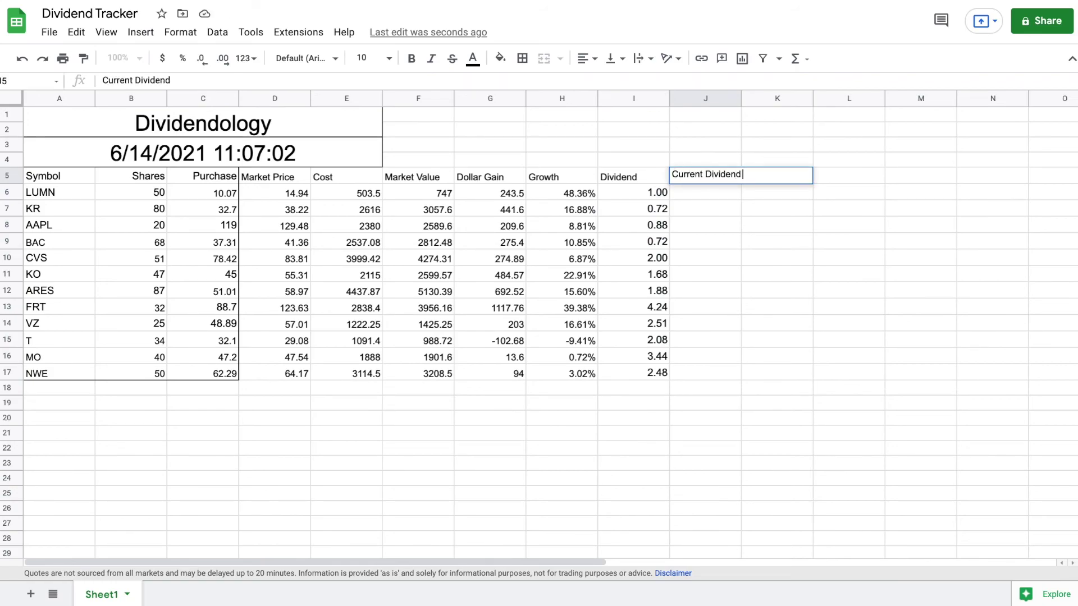
text( Yield)
key(Return)
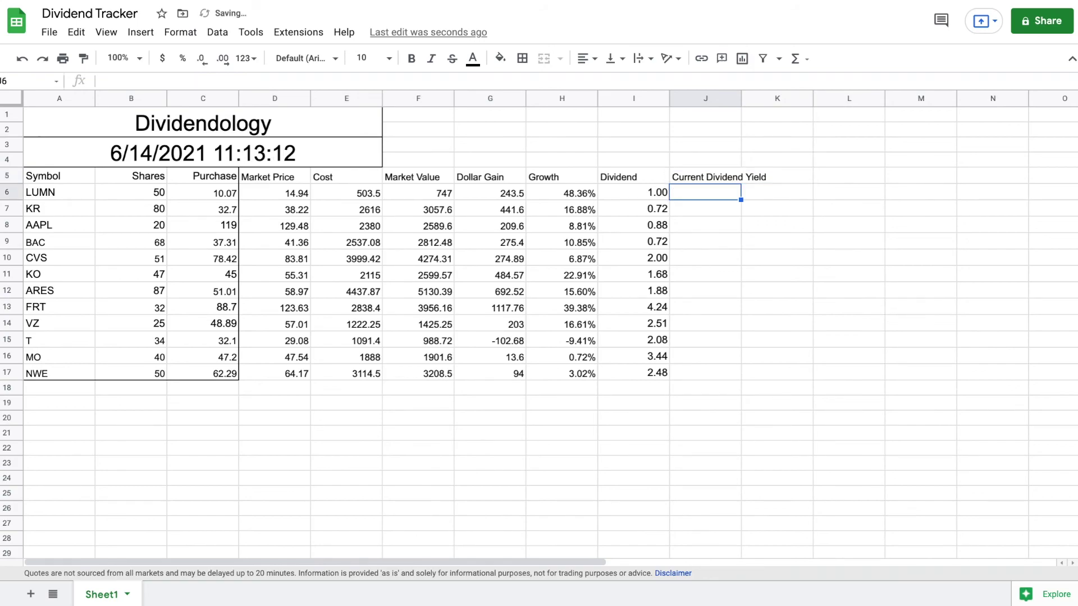
click(739, 98)
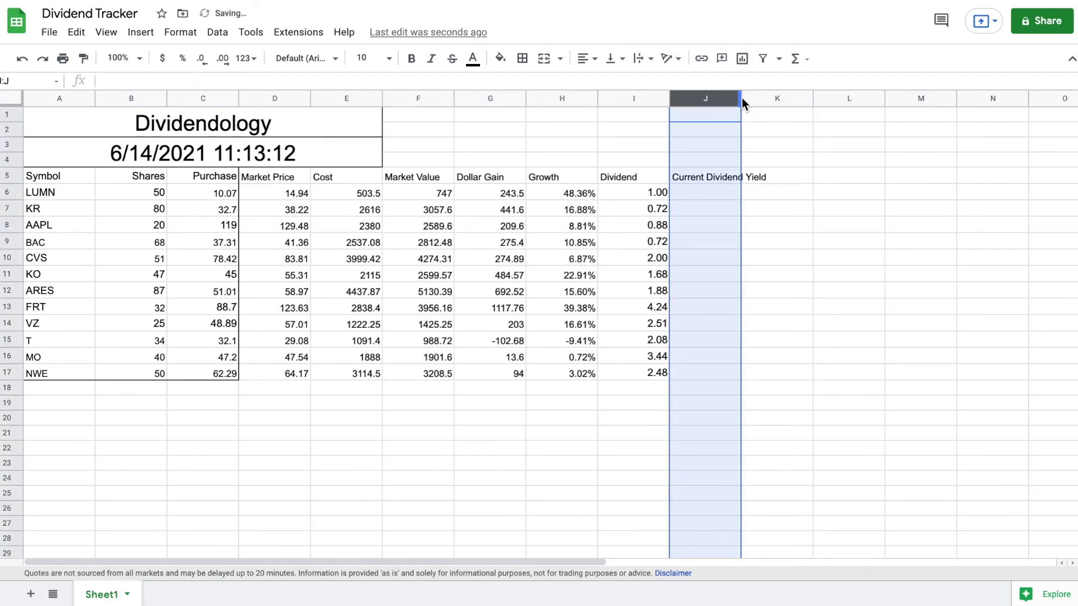
drag(740, 99, 769, 98)
Step: Enter the header Dividend Yield on Cost in K5 and widen column K to fit it
click(802, 174)
text(Dividend )
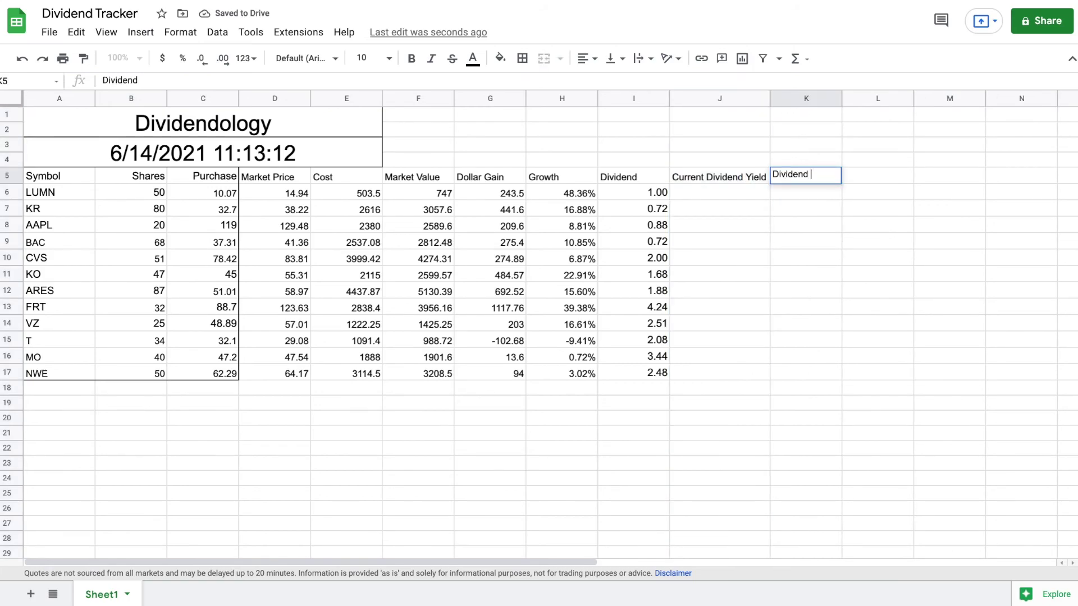
text(Yield on Cost)
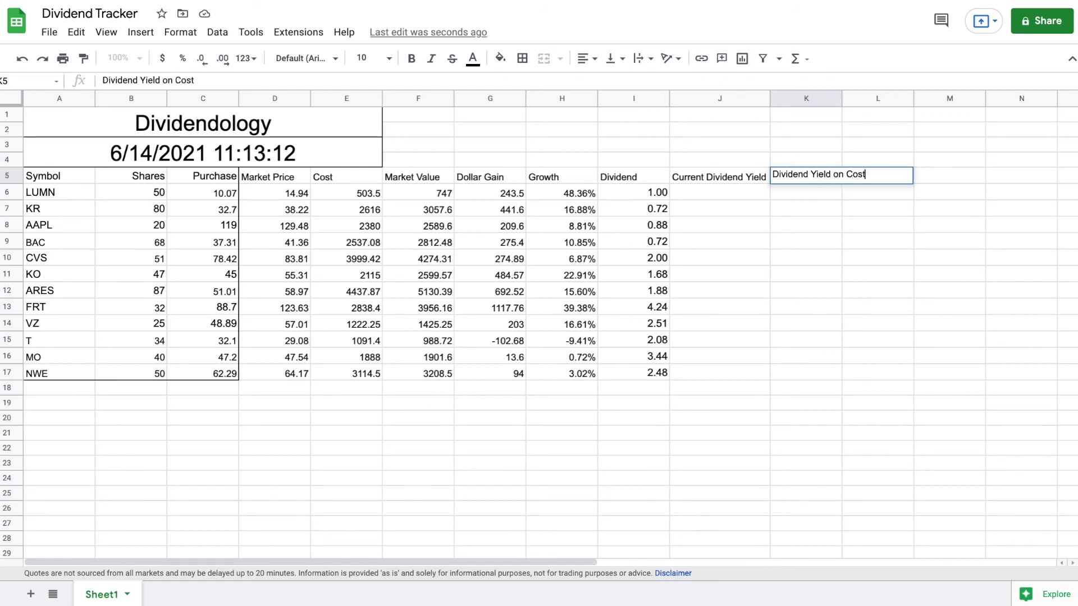
key(Return)
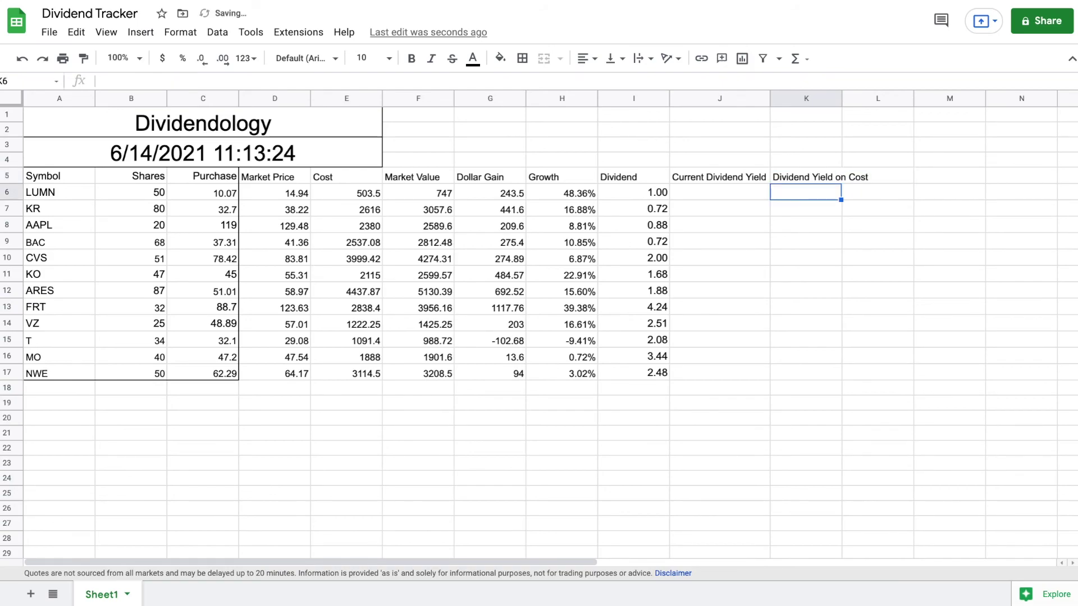
drag(842, 98, 872, 102)
Step: Calculate the current dividend yield in J6 as =I6/D6 and fill the formula down to J17
click(730, 191)
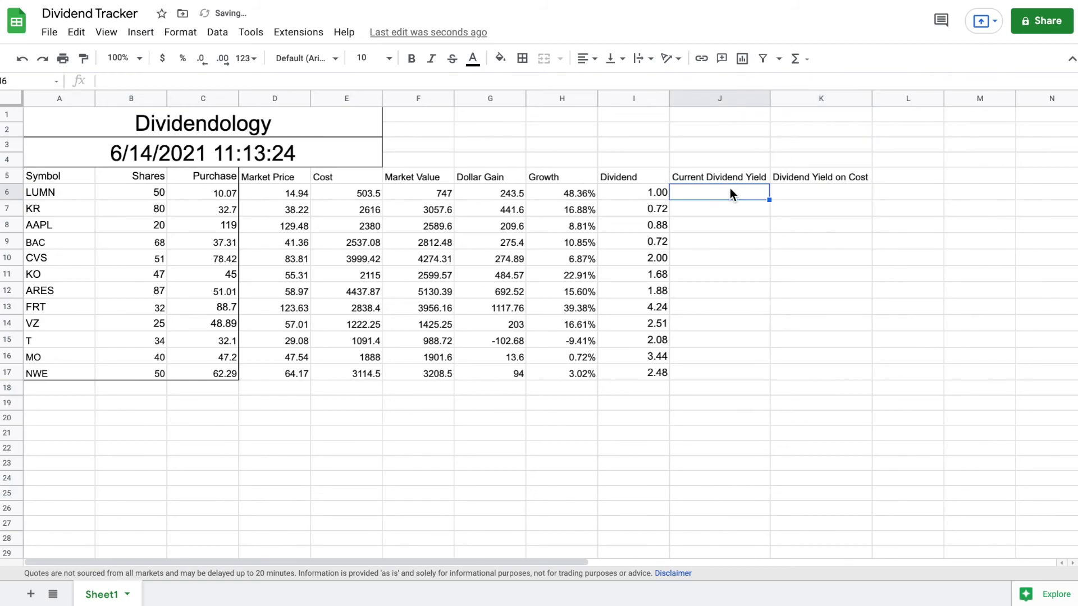
text(=)
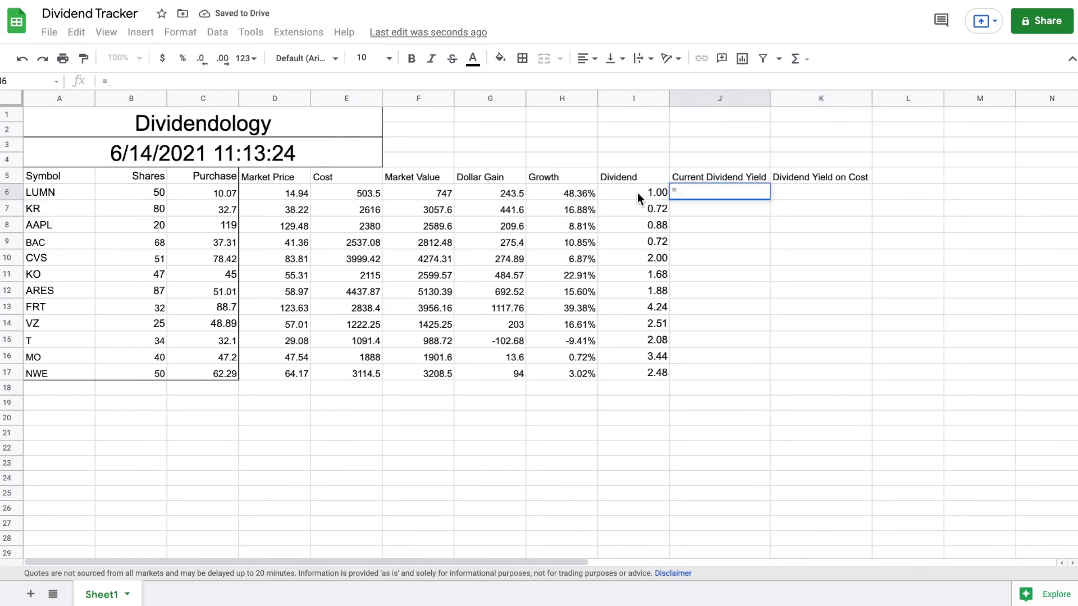
click(637, 193)
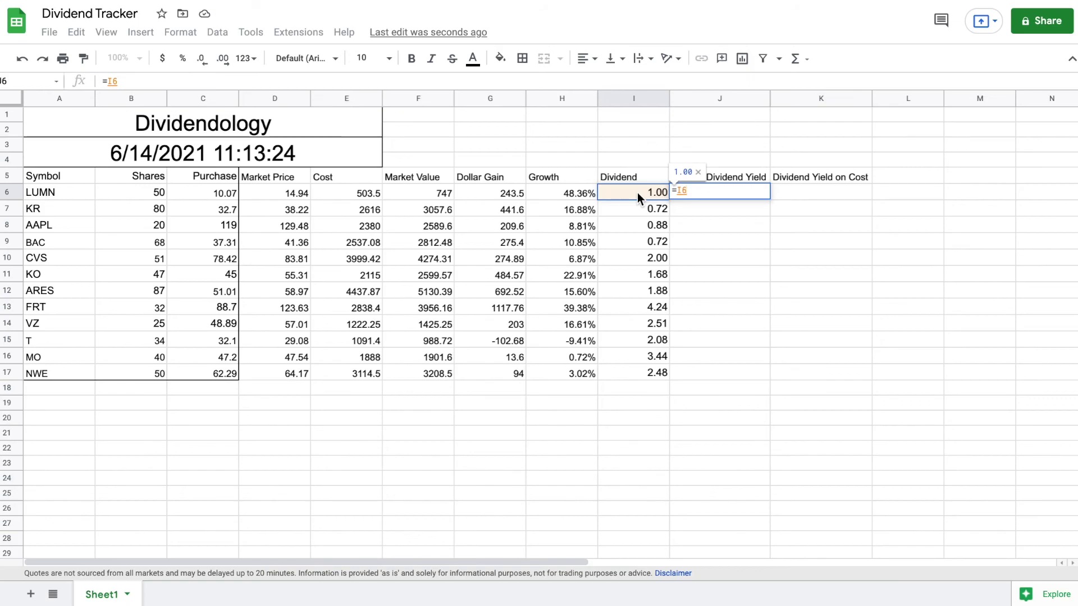
text(/)
click(284, 196)
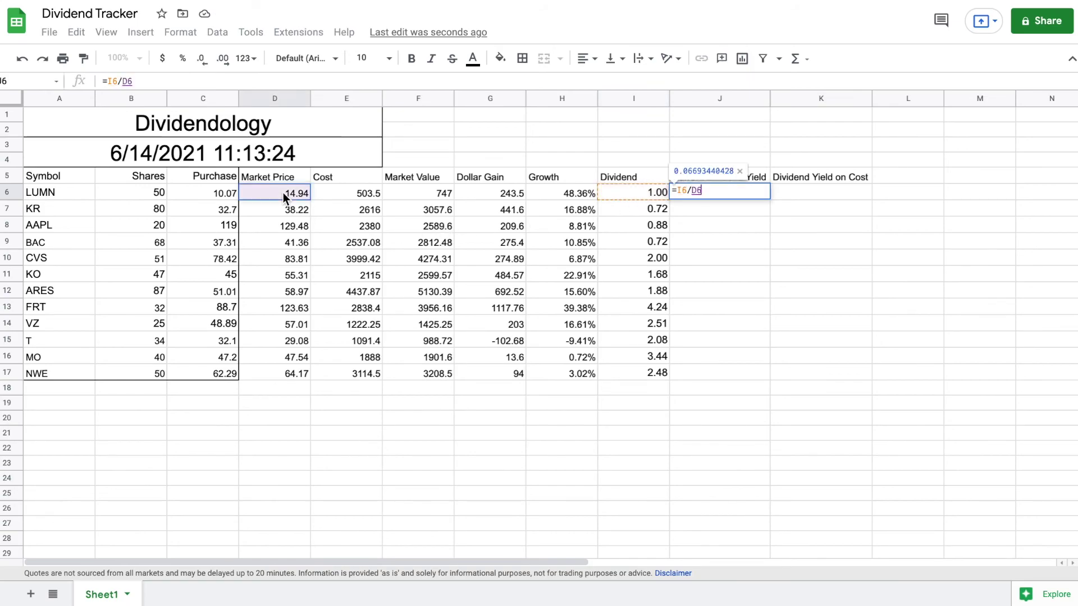
key(Return)
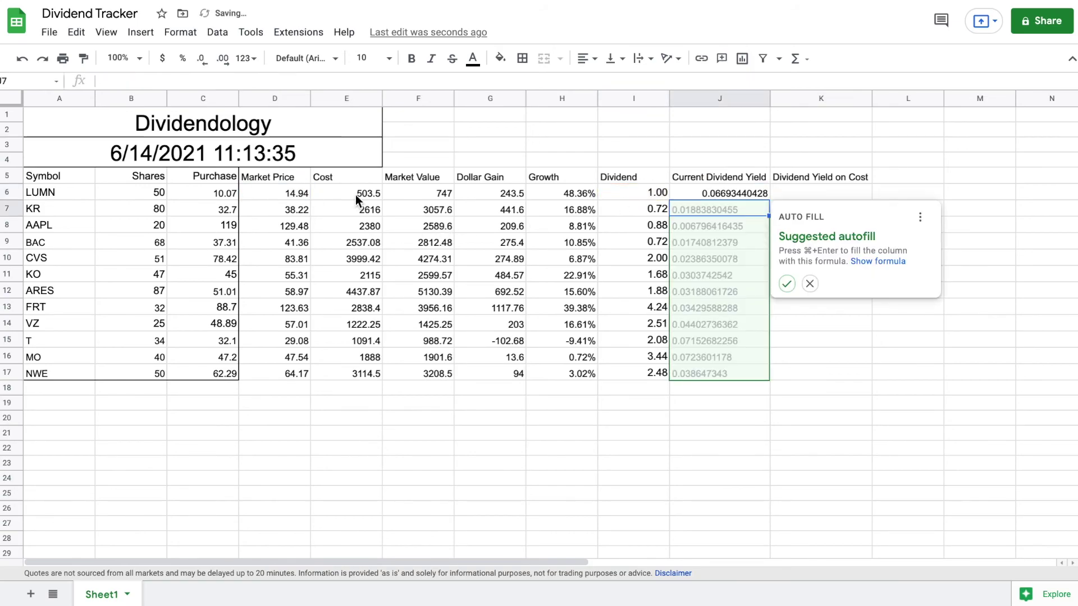
click(787, 284)
Step: Calculate the dividend yield on cost in K6 as =I6/C6 and fill the formula down to K17
click(821, 191)
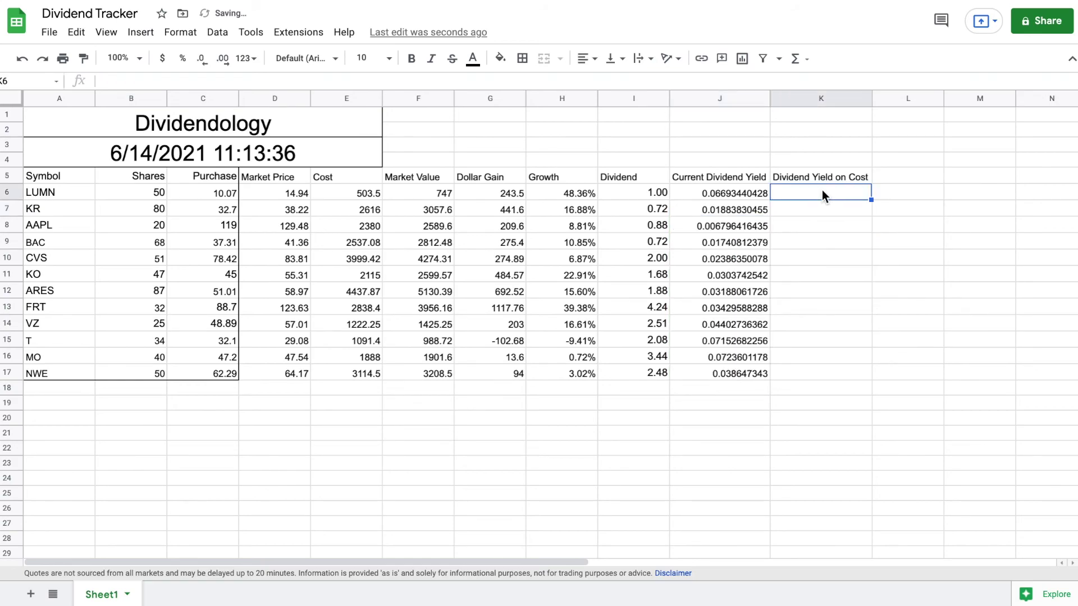
text(=)
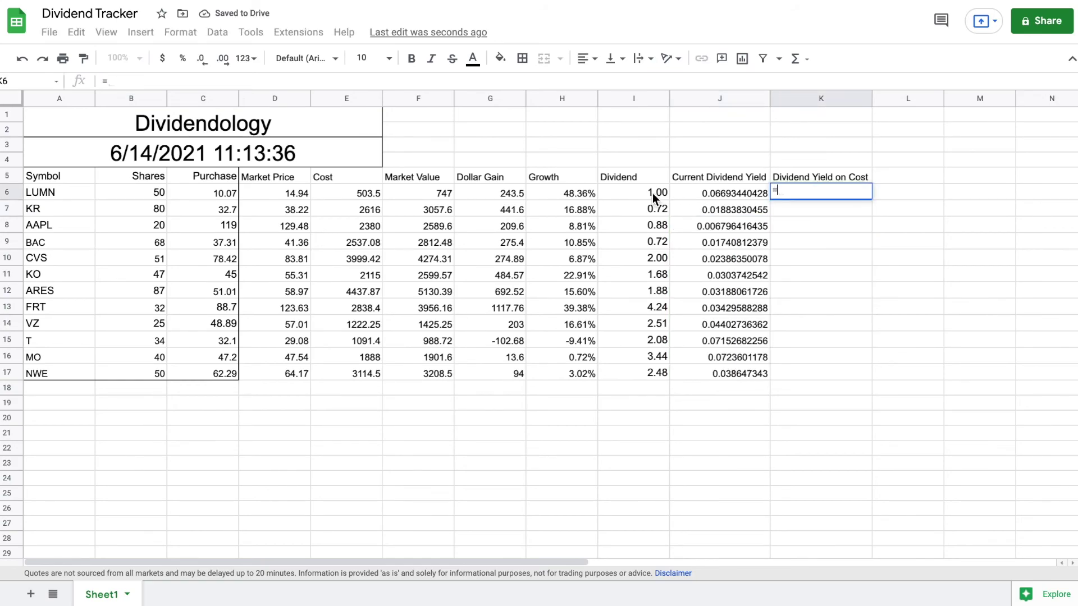
click(643, 192)
text(/)
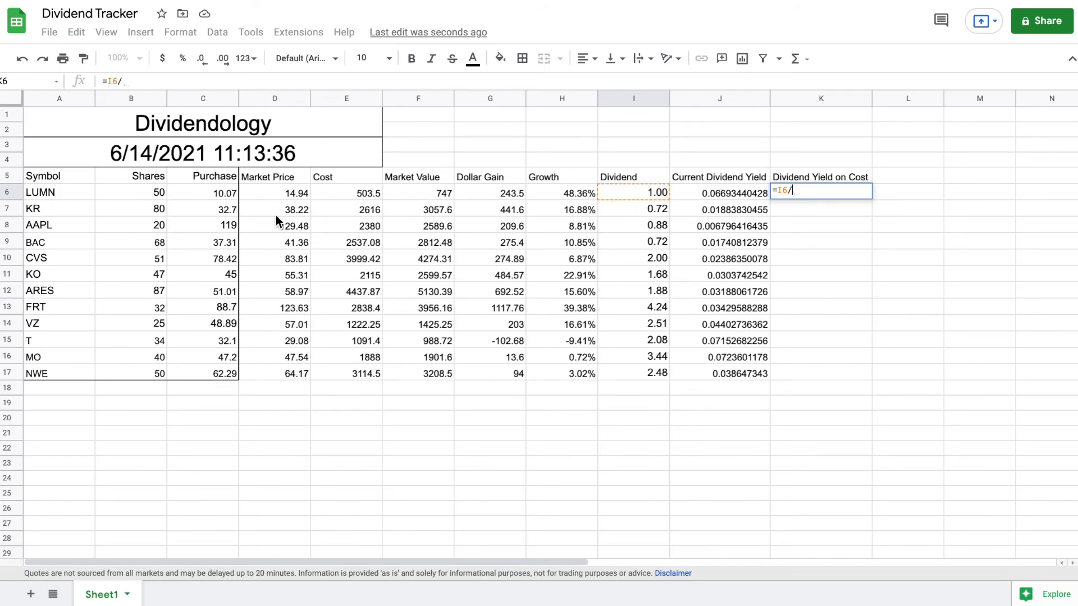
click(227, 193)
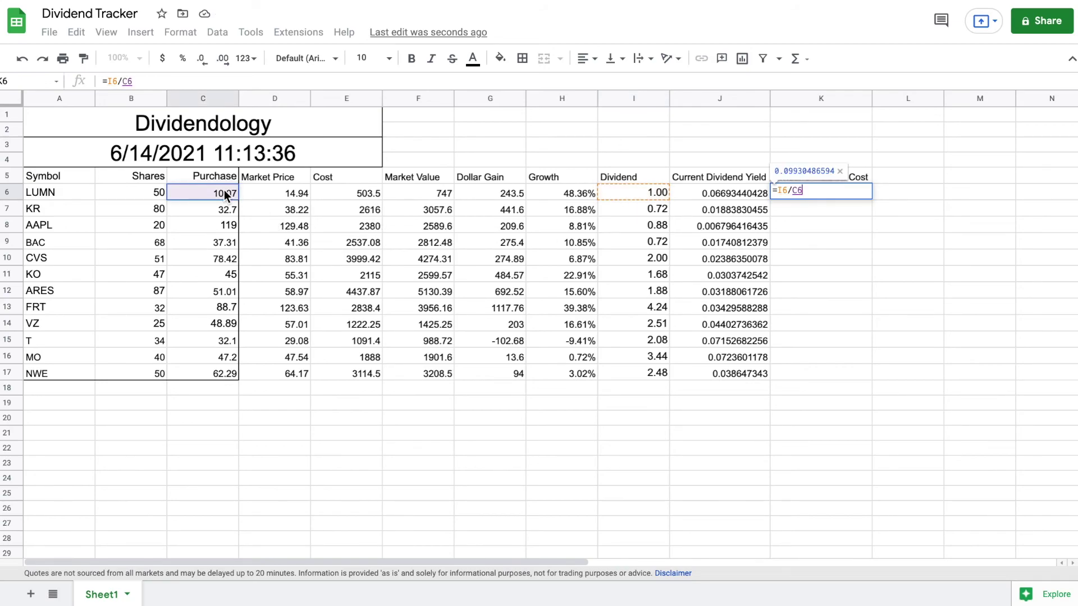
key(Return)
click(888, 284)
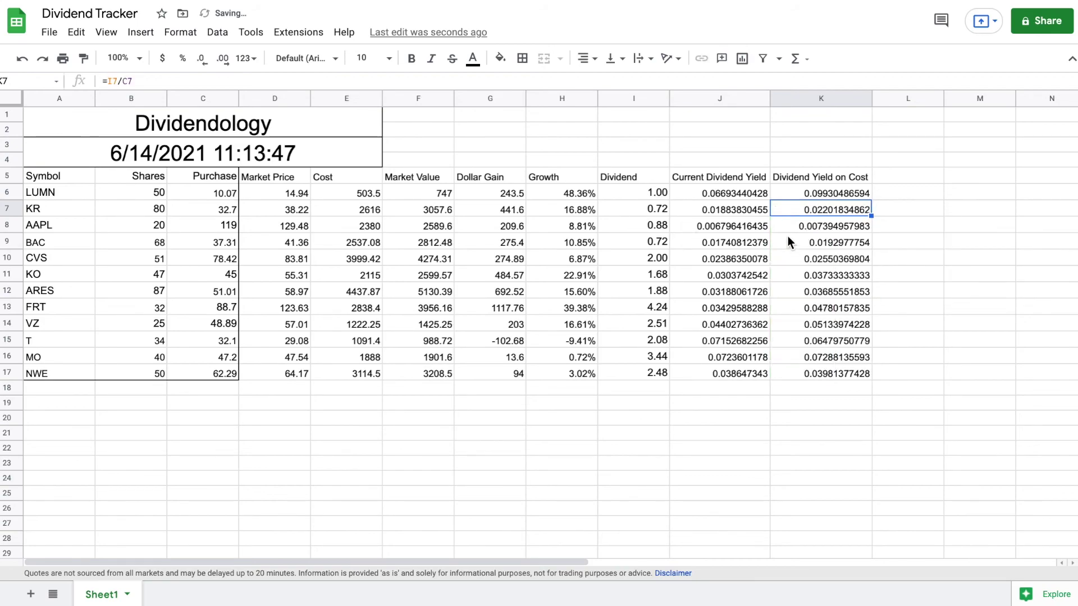
Step: Format both dividend yield columns, J6:K17, as percentages
drag(741, 199, 796, 374)
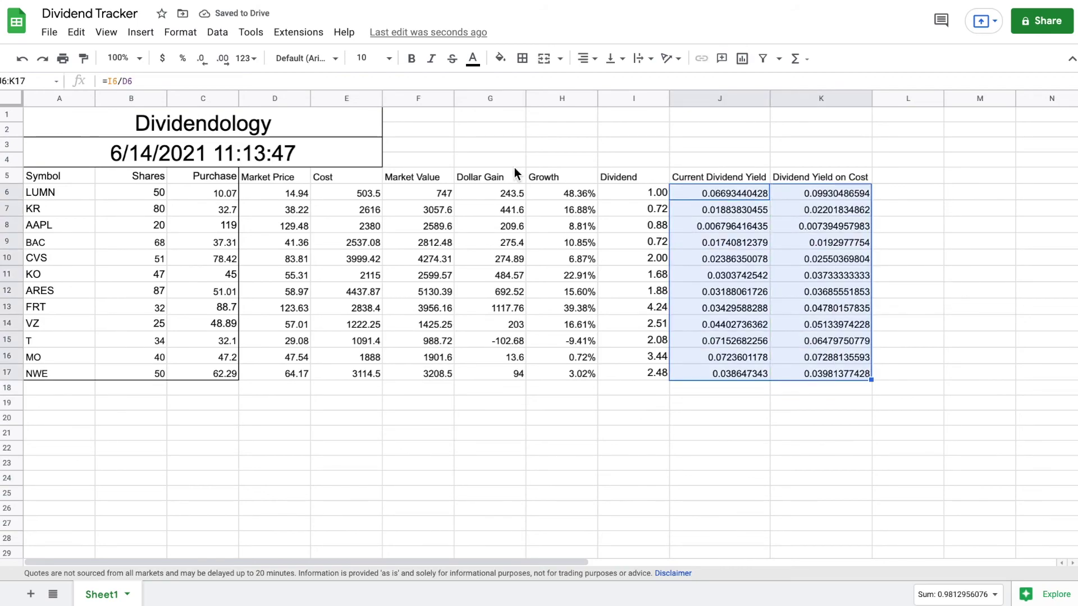
click(181, 61)
click(979, 255)
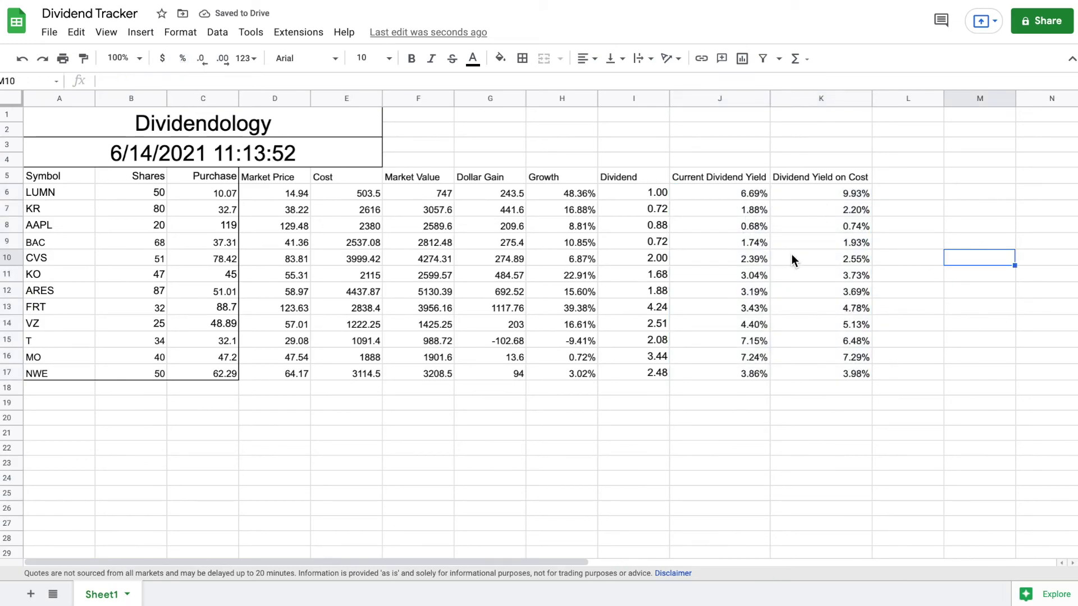
Step: Enter the header Dividend Income in L5 and widen column L slightly to fit it
click(911, 187)
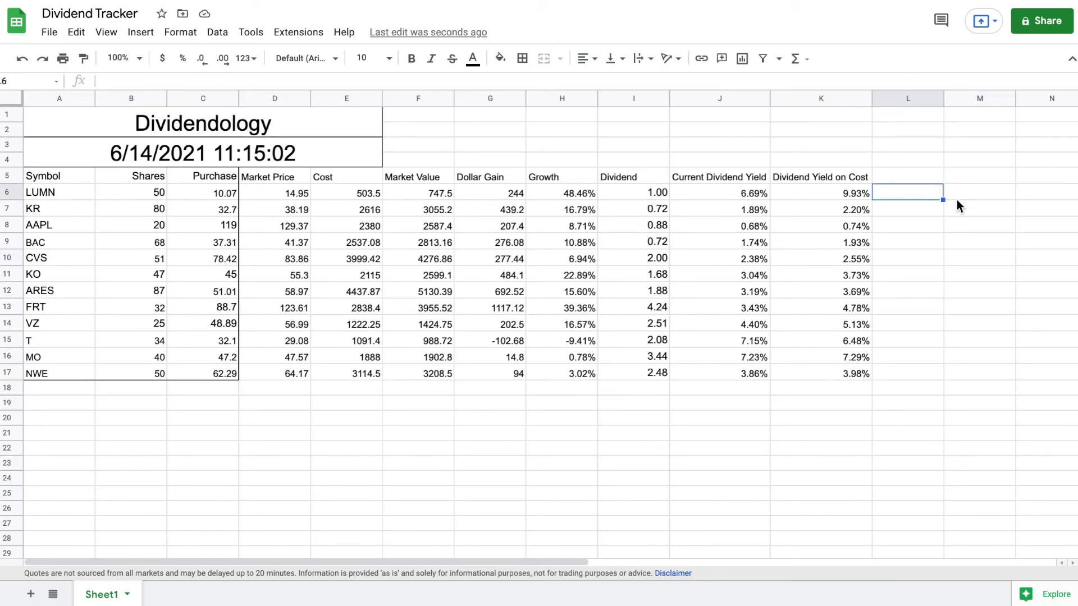
click(908, 173)
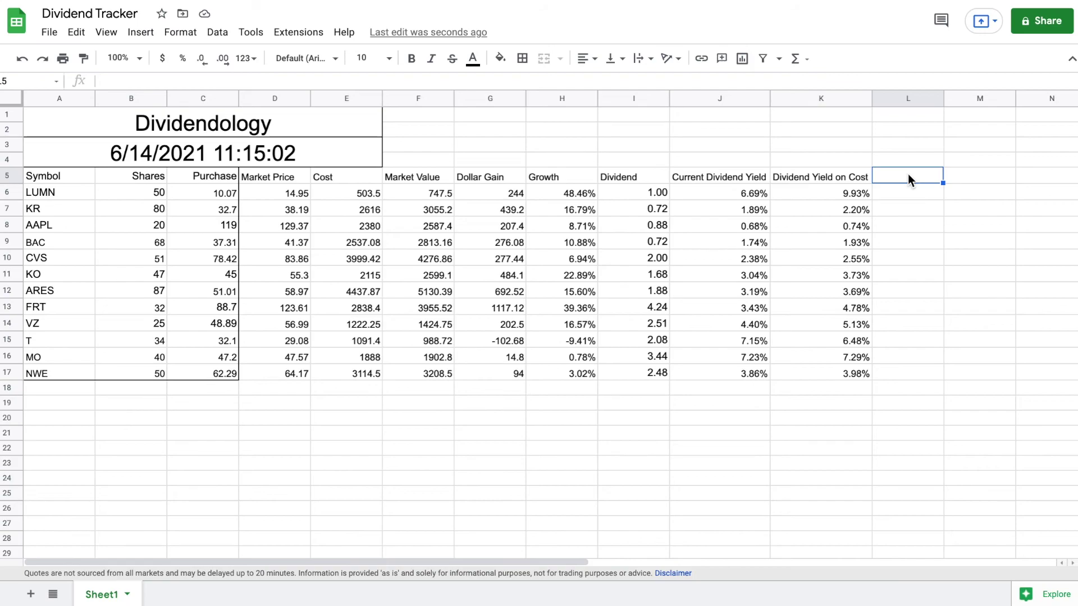
text(Dividend Income)
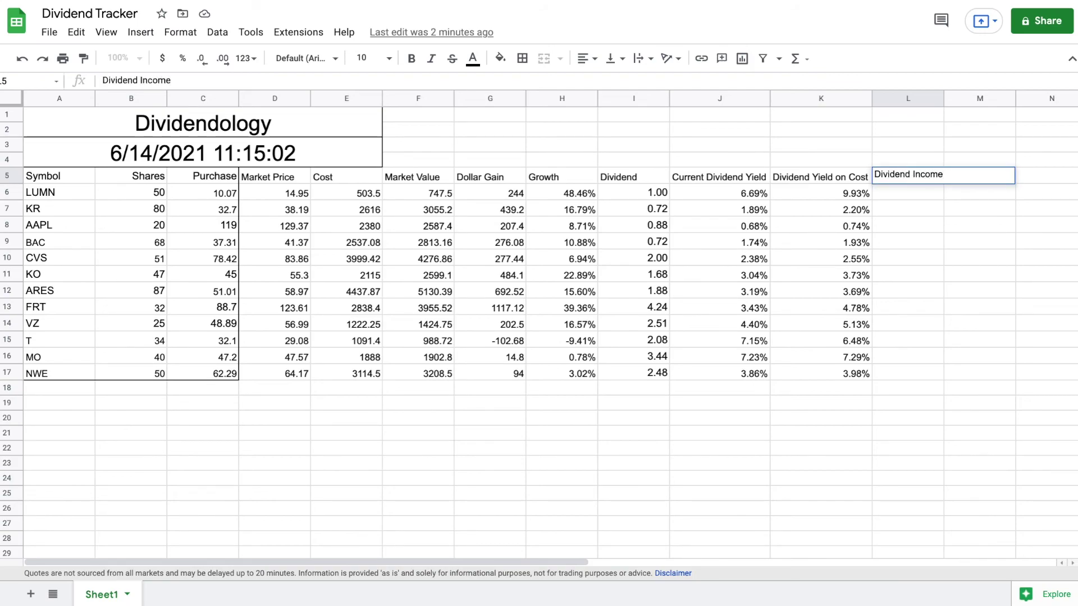
key(Return)
drag(944, 100, 947, 100)
Step: Calculate the dividend income in L6 as =I6*B6 and fill the formula down to L17
double_click(907, 190)
text(=)
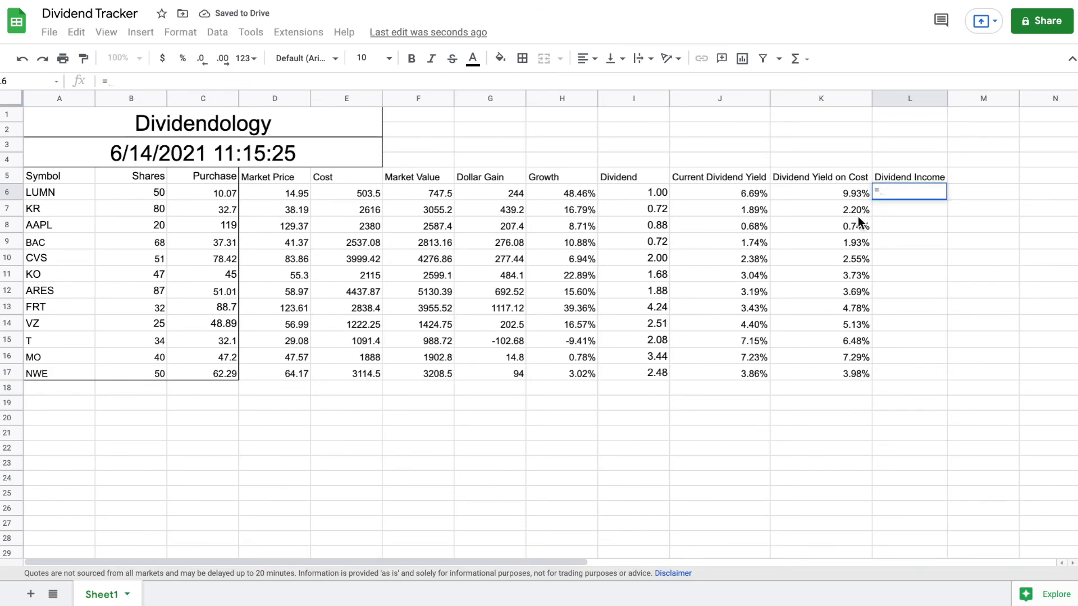
click(642, 195)
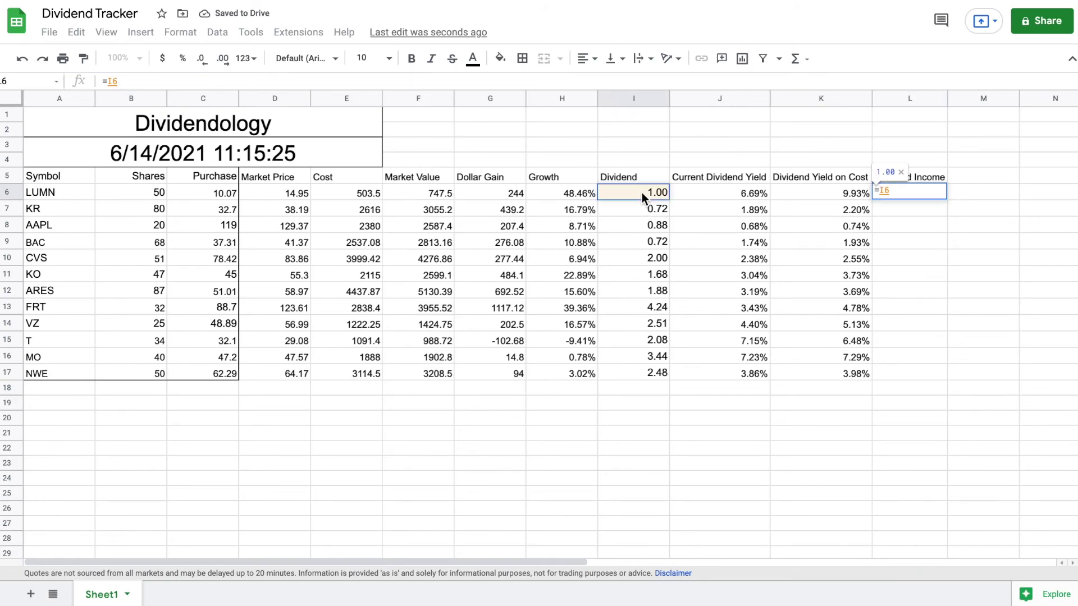
text(*)
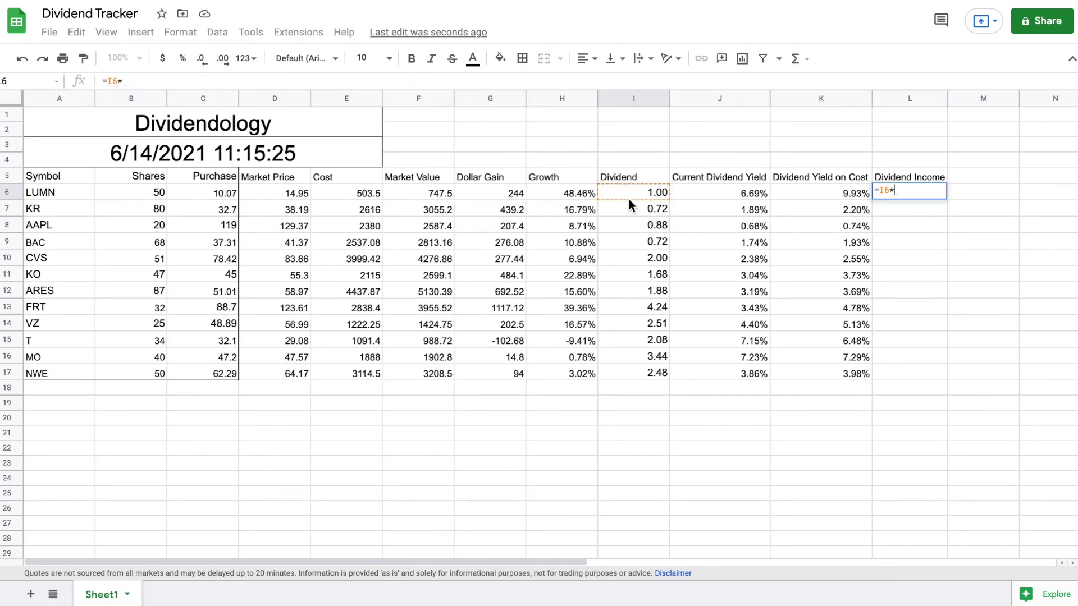
click(155, 191)
key(Return)
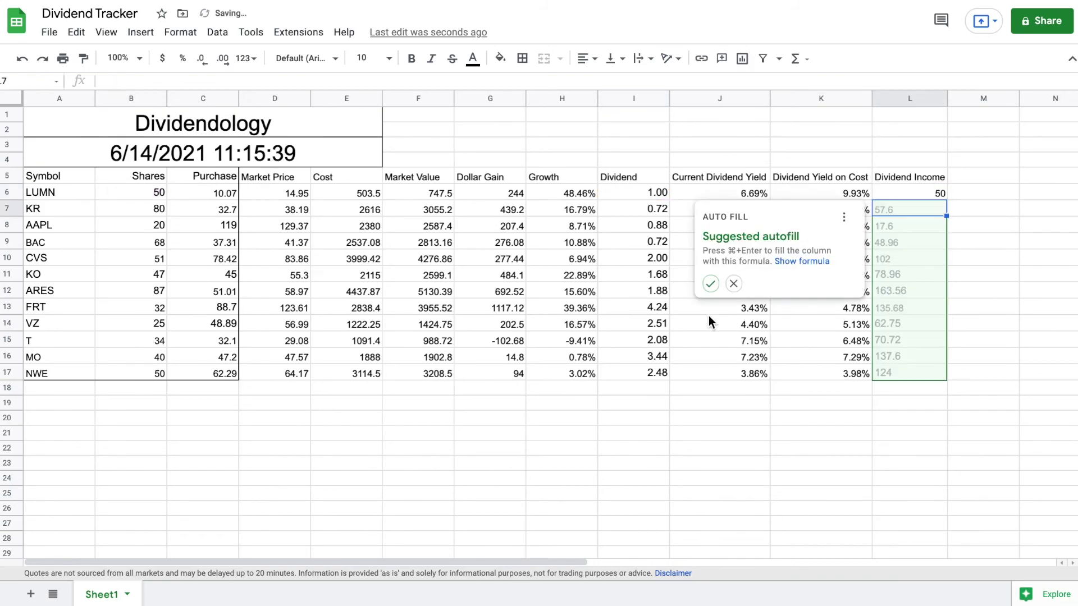
click(710, 285)
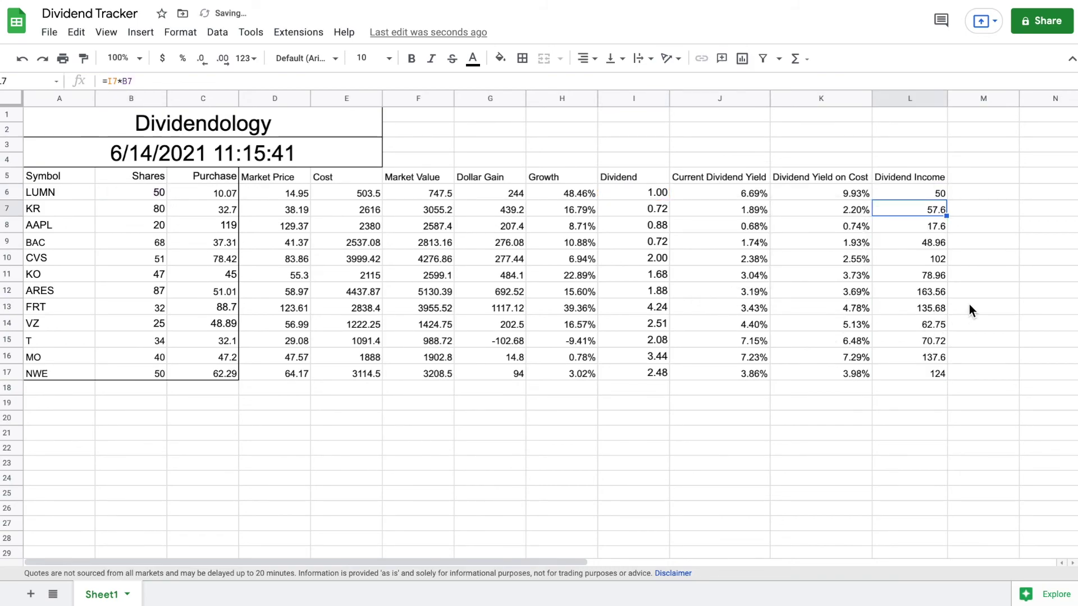
click(991, 274)
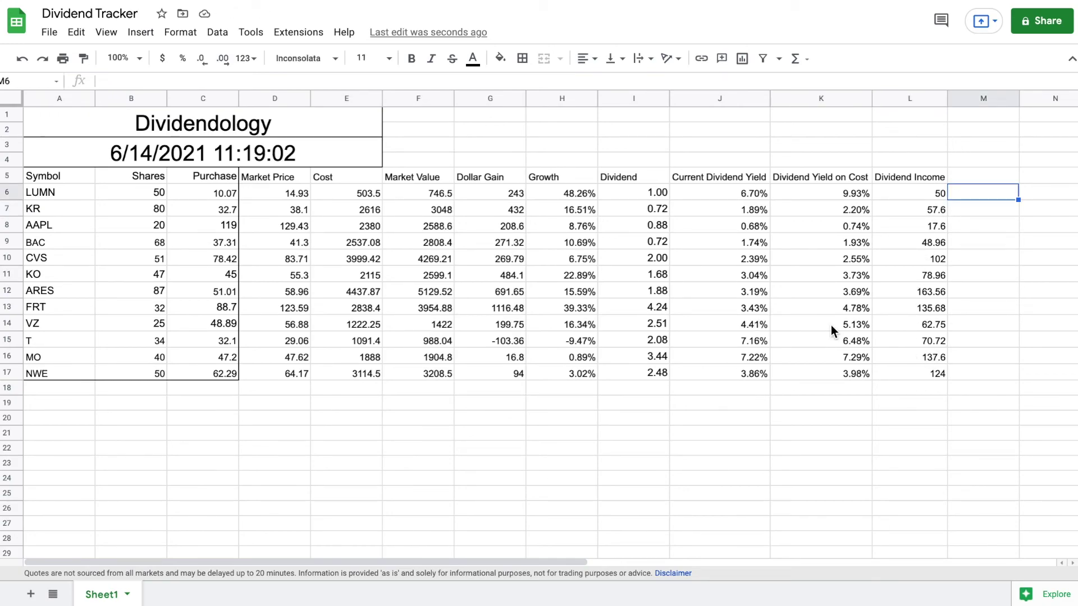
click(987, 177)
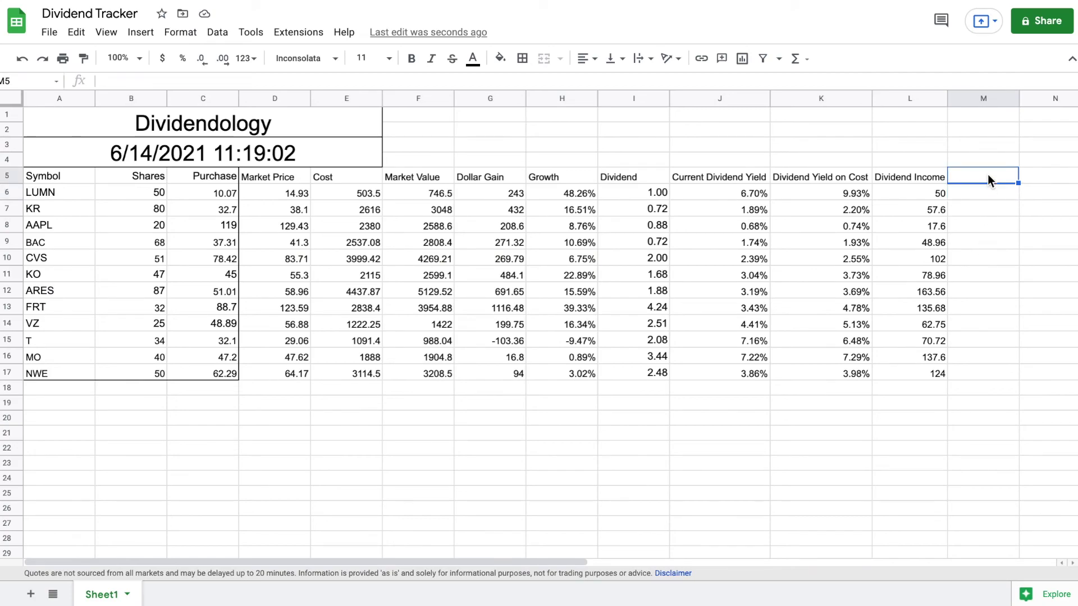
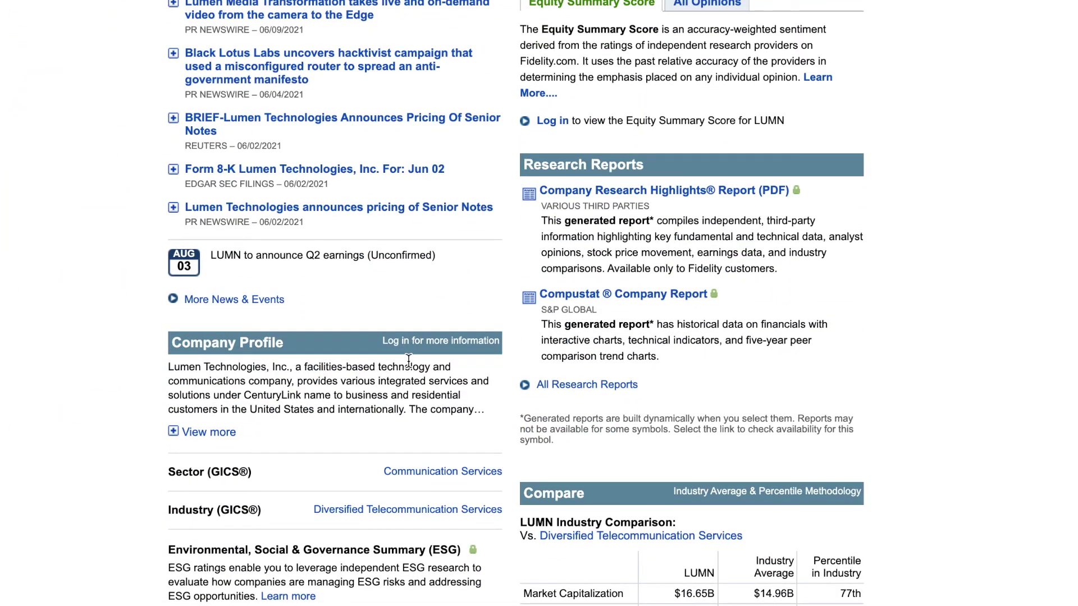
scroll(408, 360, down, 3)
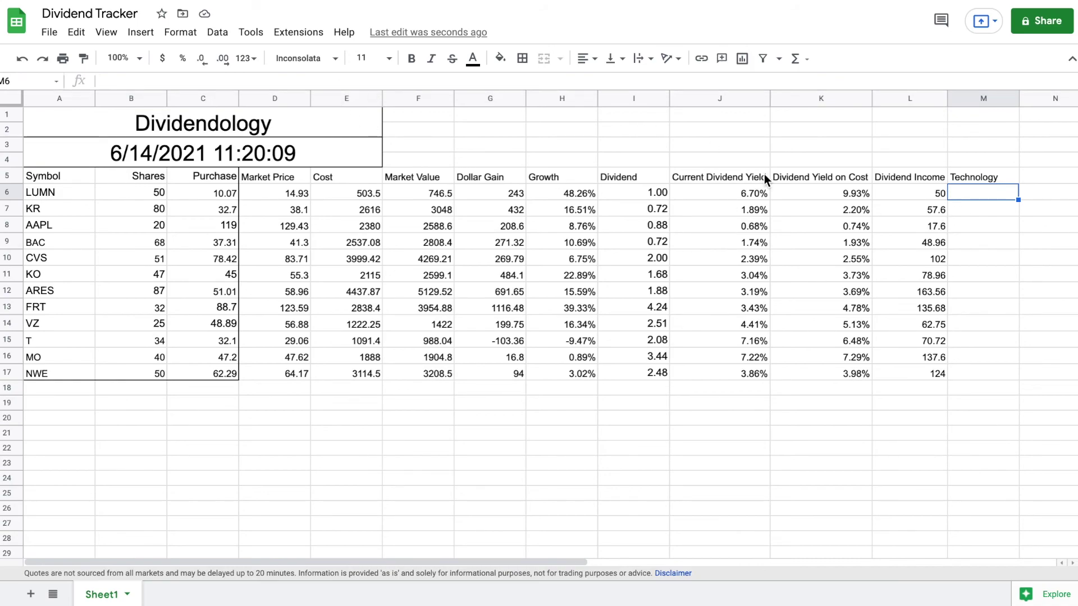
double_click(972, 196)
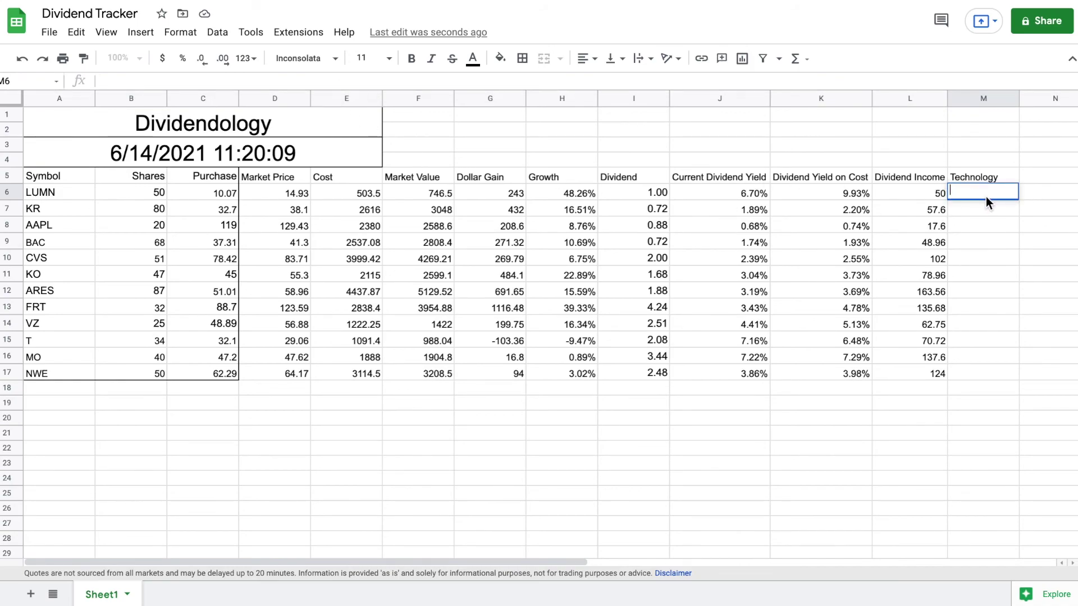
text(=if(isblank(A6),"",index(importxml("https://eresearch.fidelity.com/eresearch/goto/evaluate/snapshot.jhtml?symbols="&A6&"","//div[@class='sub-heading']//span[@class='right']"),1)))
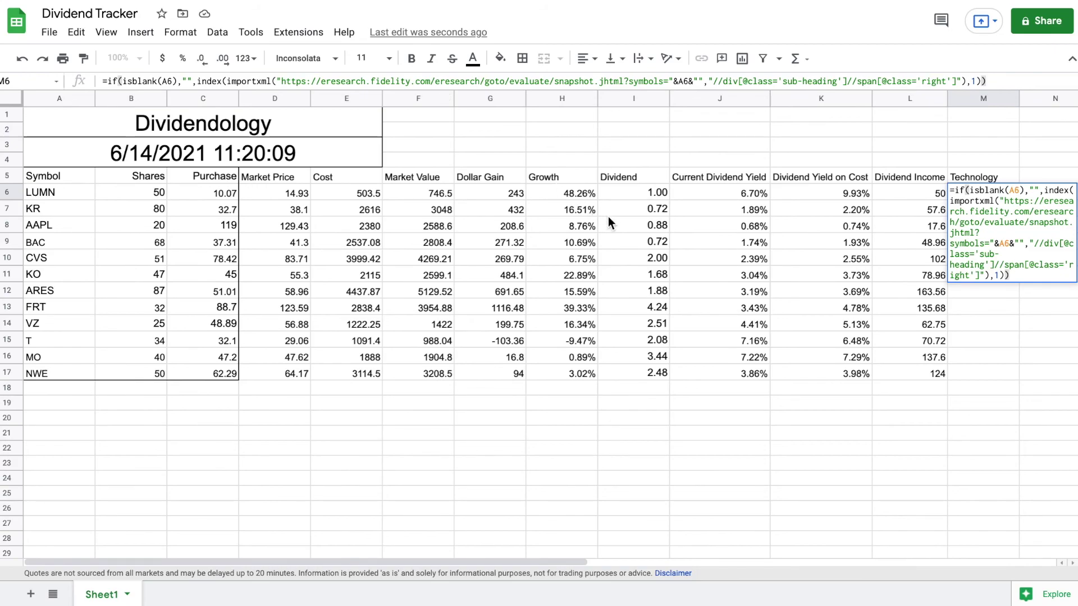
key(Return)
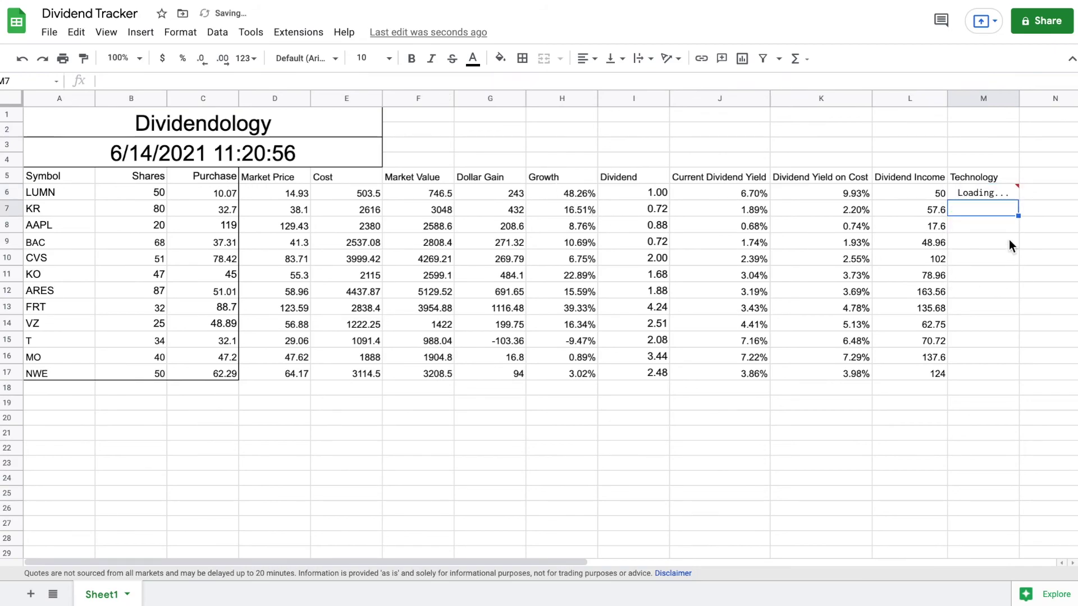
Step: Fill the sector import formula from M6 down to M17 and widen column M to fit the sector names
click(1011, 197)
drag(1017, 200, 1008, 378)
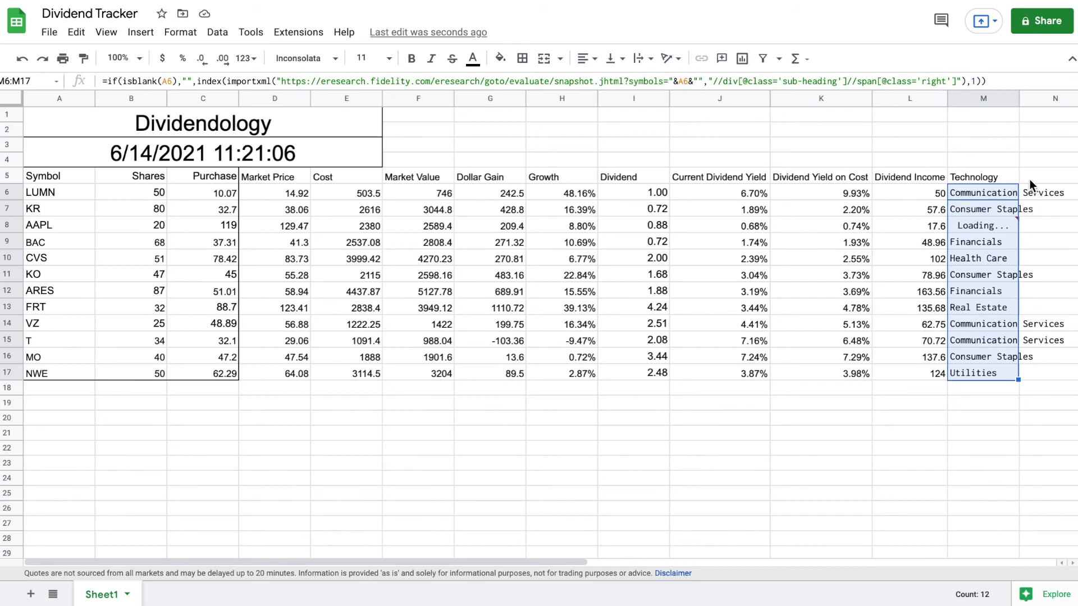
drag(1018, 99, 1066, 113)
click(1024, 117)
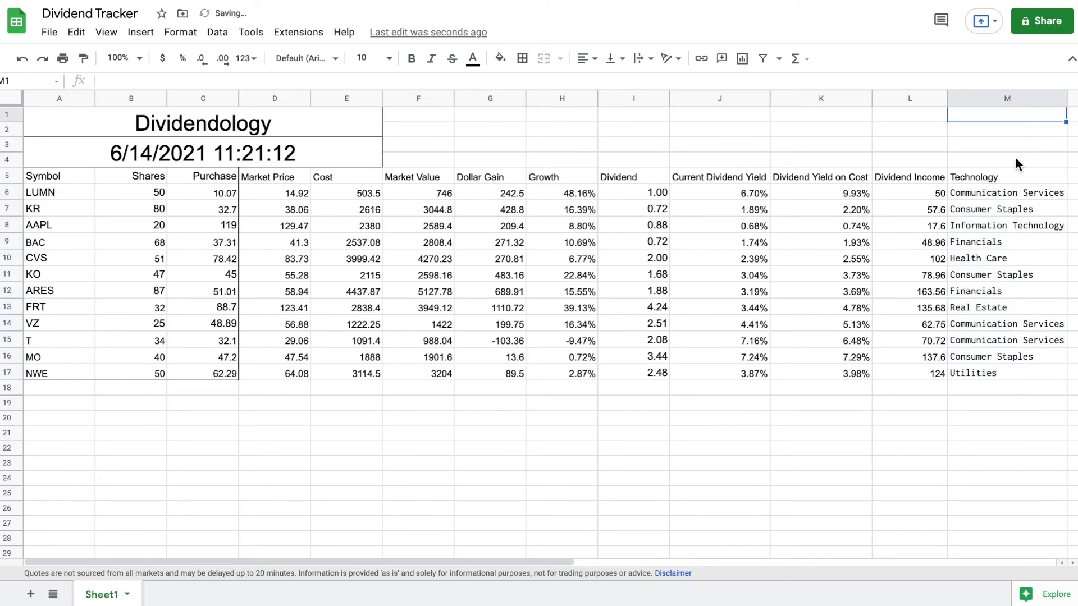
Step: Set the font of the sector names in M6:M17 to Default (Arial)
click(906, 194)
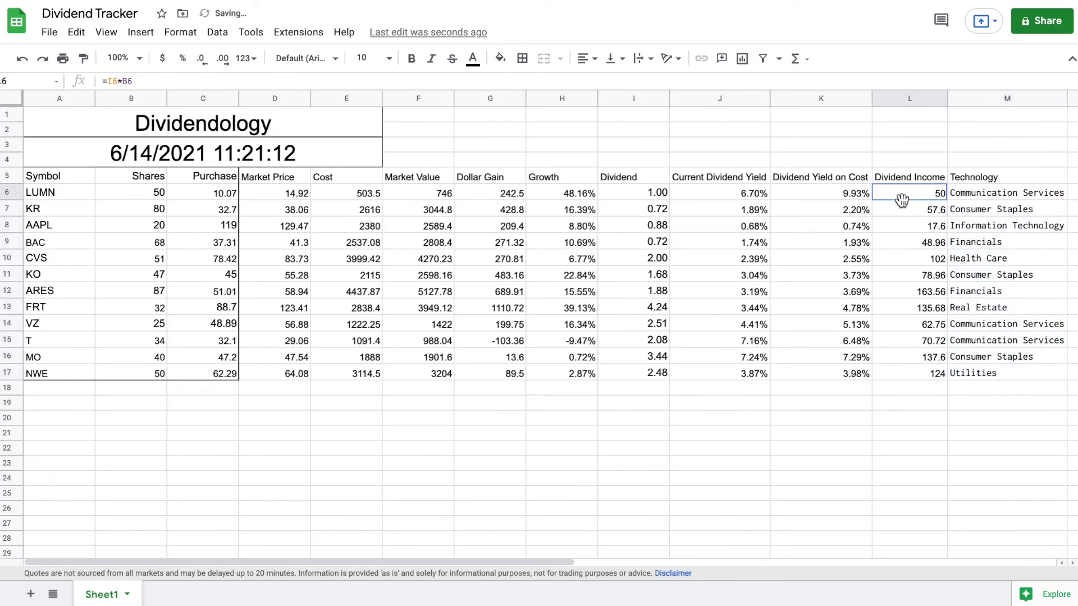
click(997, 214)
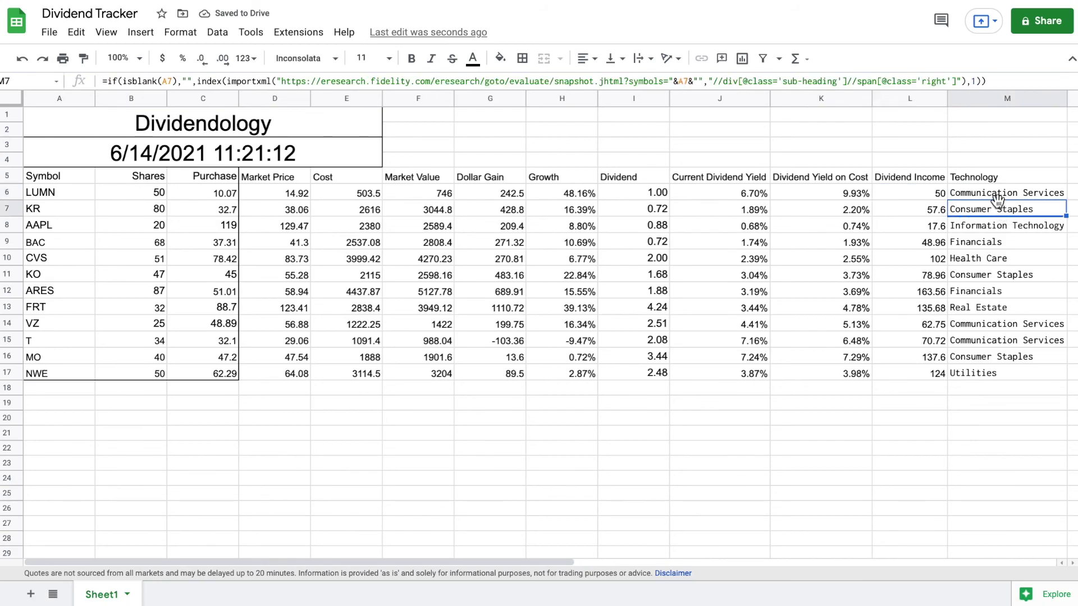
drag(998, 197, 992, 368)
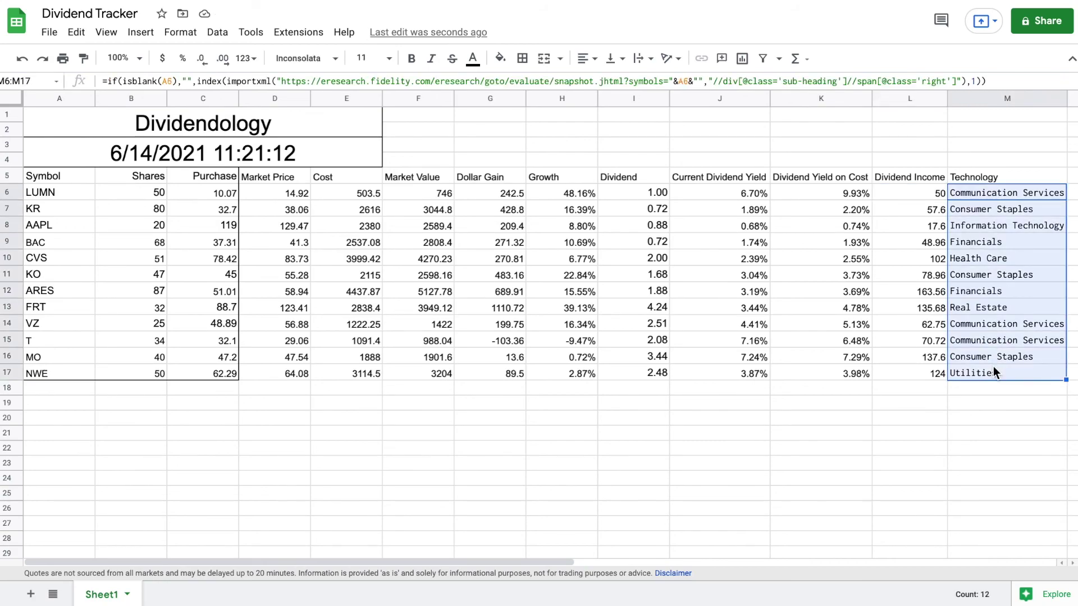
click(331, 59)
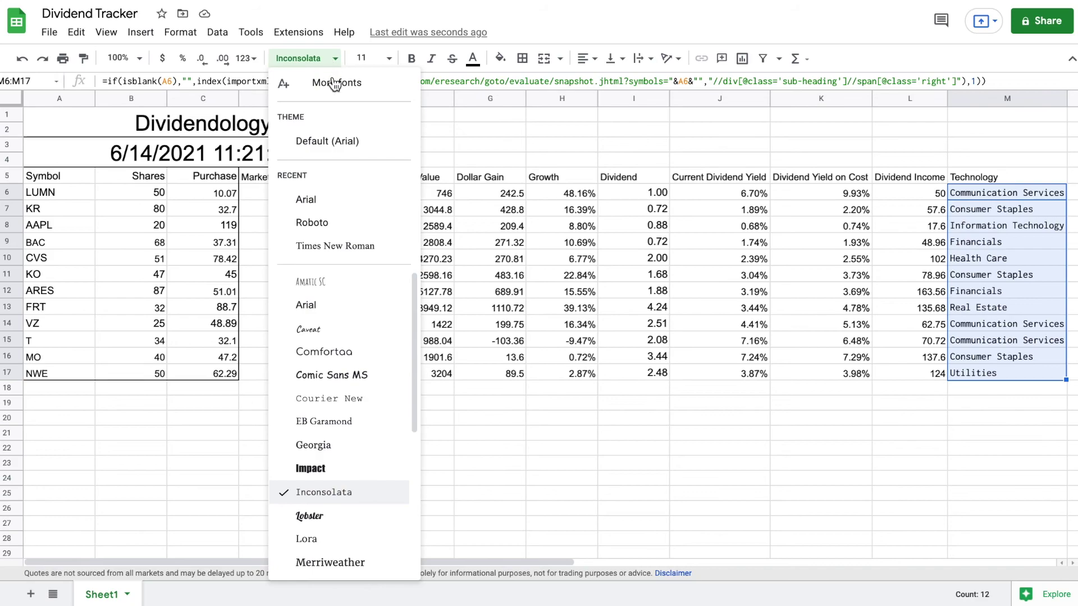
click(343, 141)
click(756, 120)
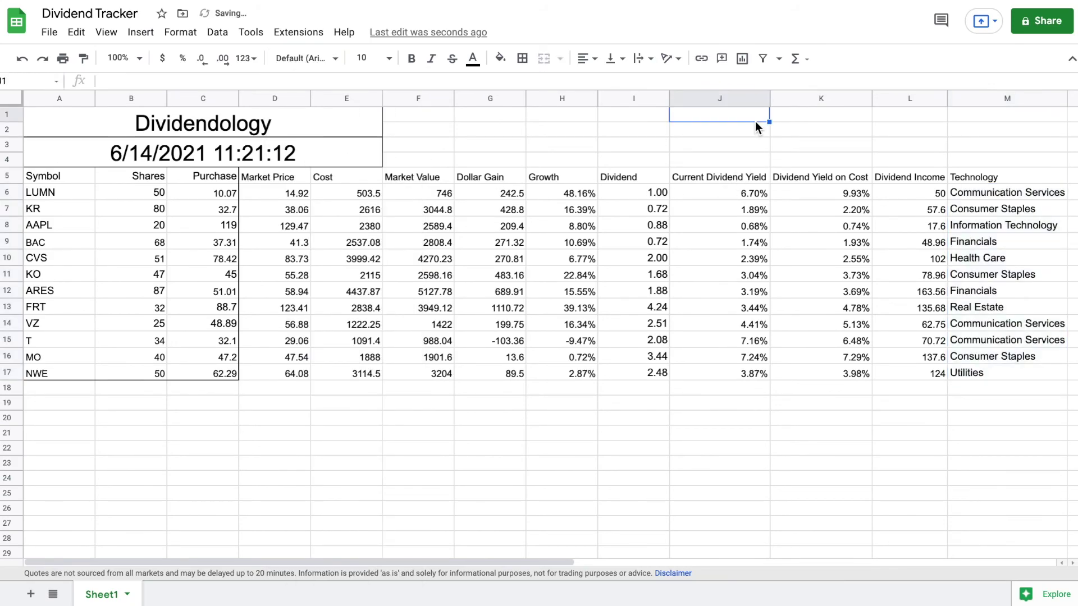
Step: Center the sector names in M6:M17 horizontally
drag(997, 194, 994, 368)
click(588, 59)
click(600, 78)
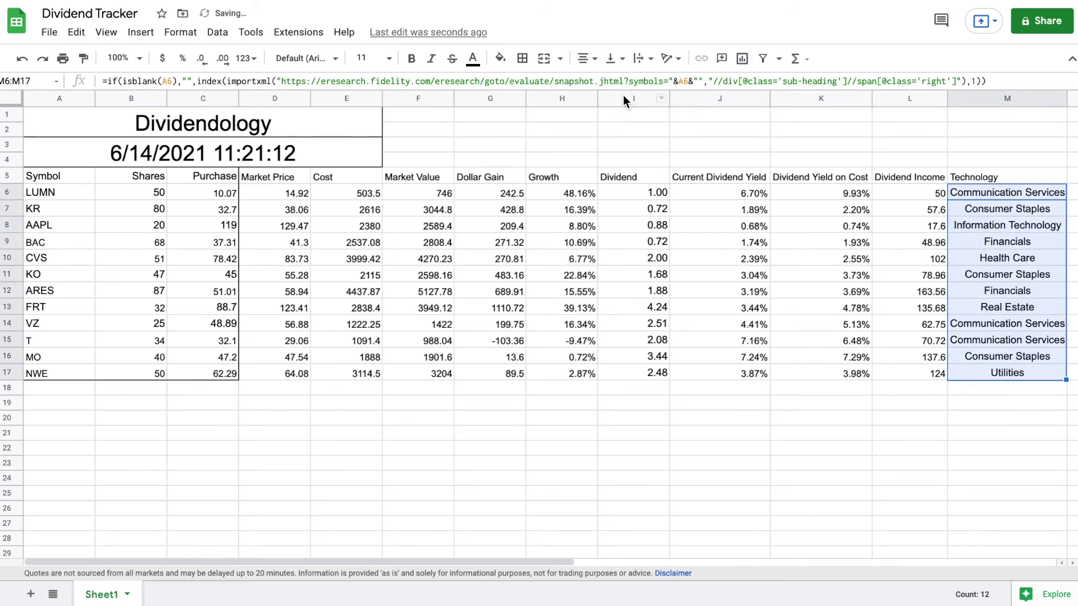
click(706, 144)
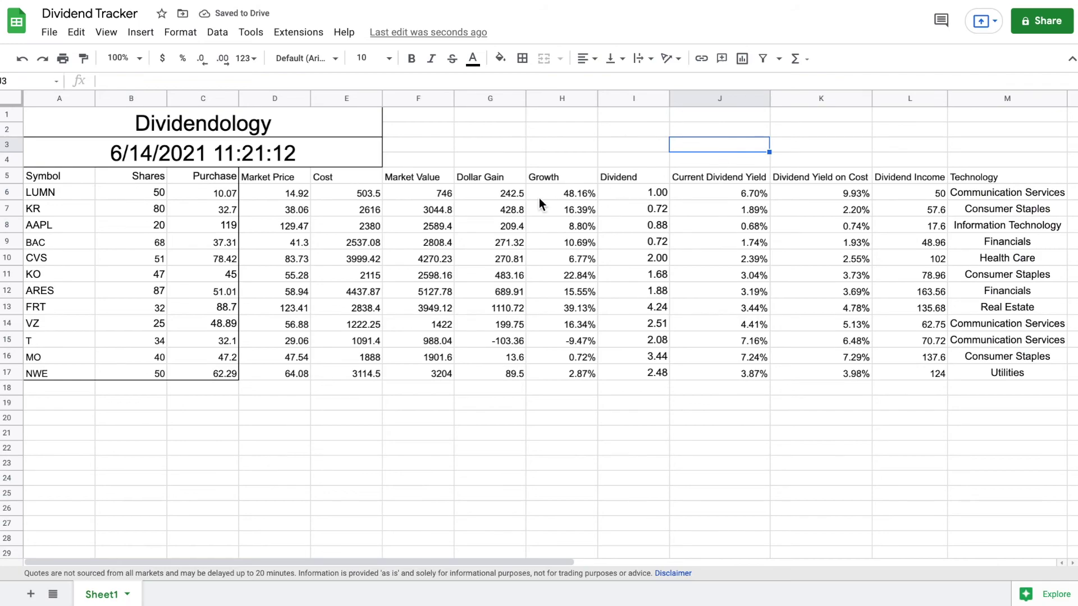
Step: Add an outer border around the block D5:M17, from the Market Price header to the last sector
drag(291, 177, 1023, 371)
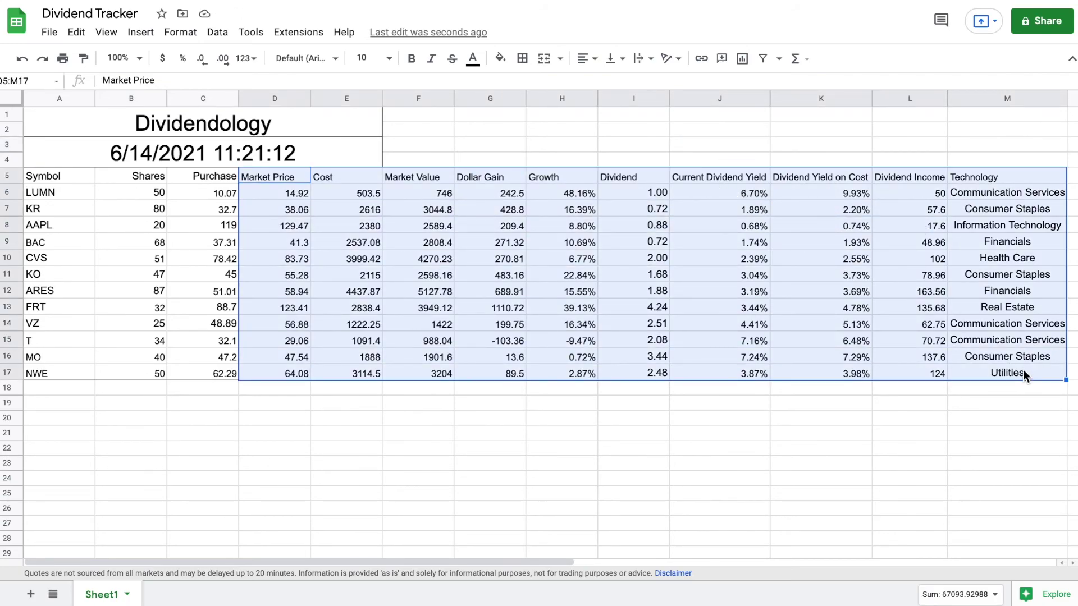
click(522, 58)
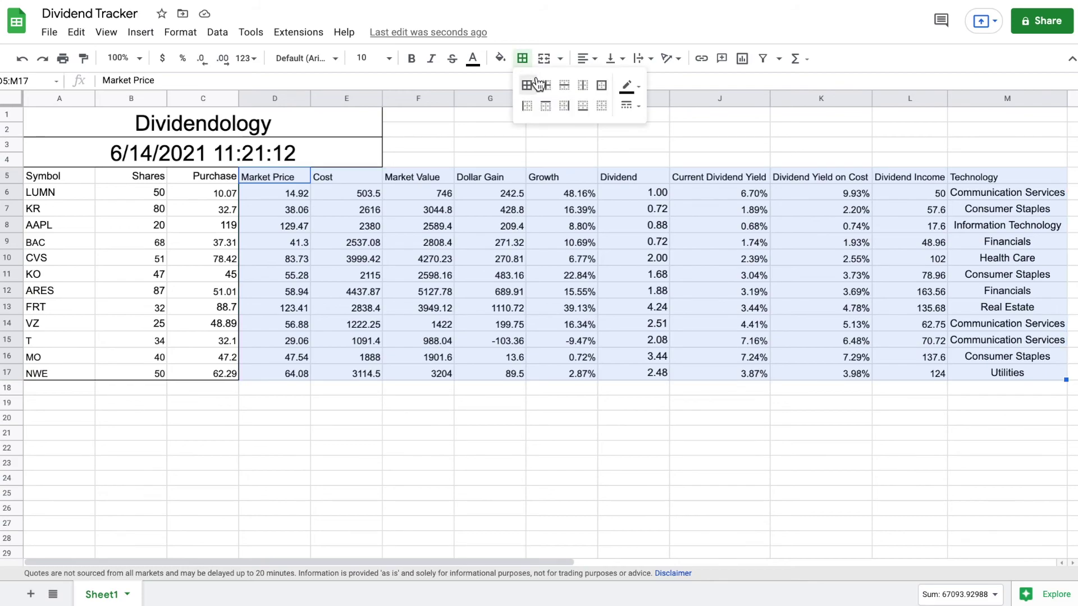
click(603, 91)
click(656, 147)
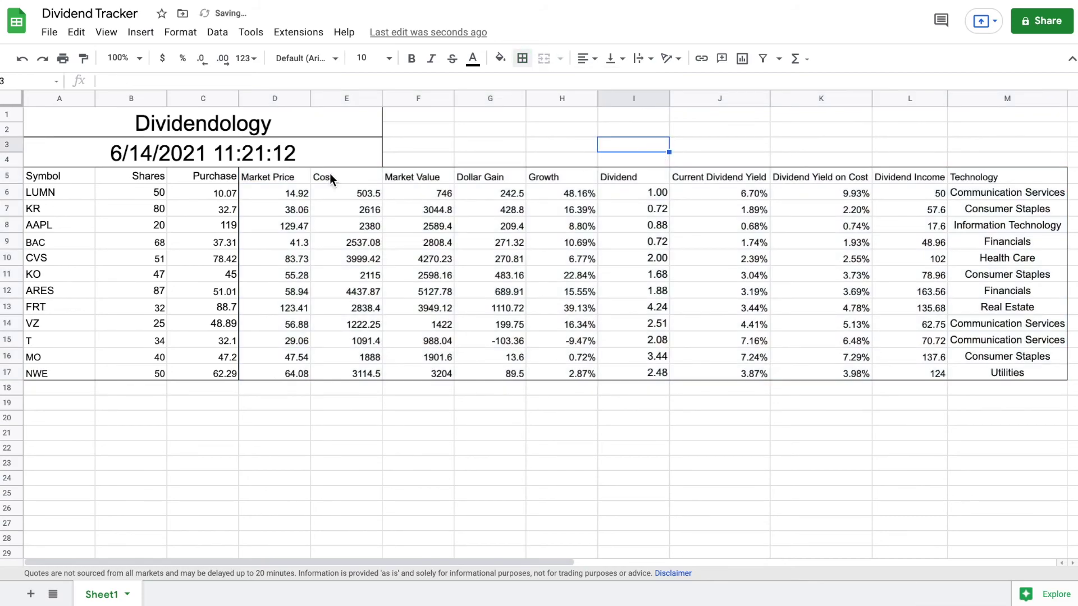
Step: Make header row 5 bold and widen columns K and J slightly to fit their bold headers
click(11, 175)
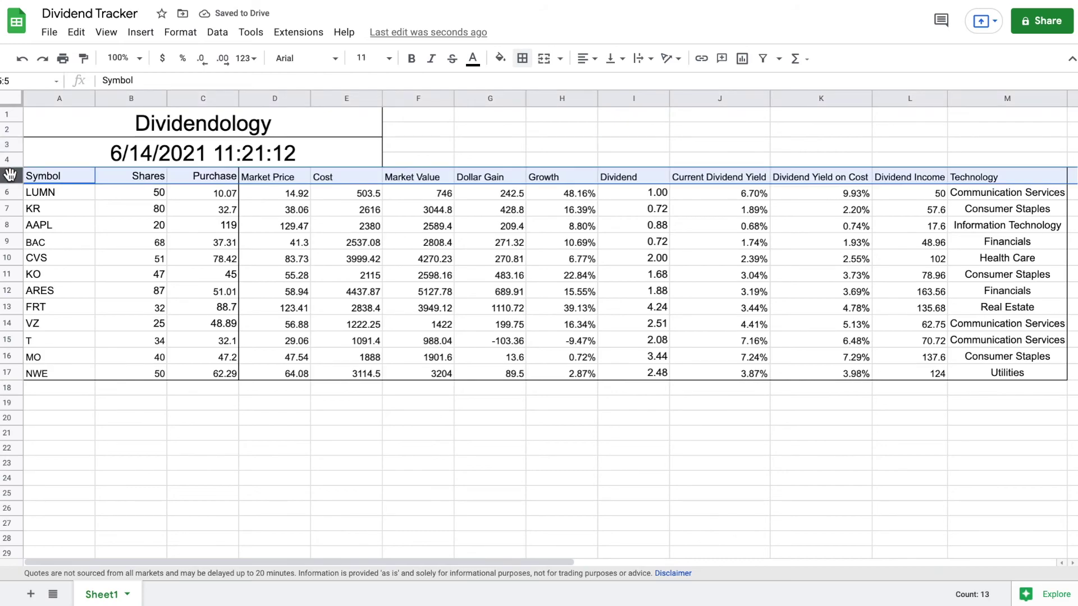
click(412, 61)
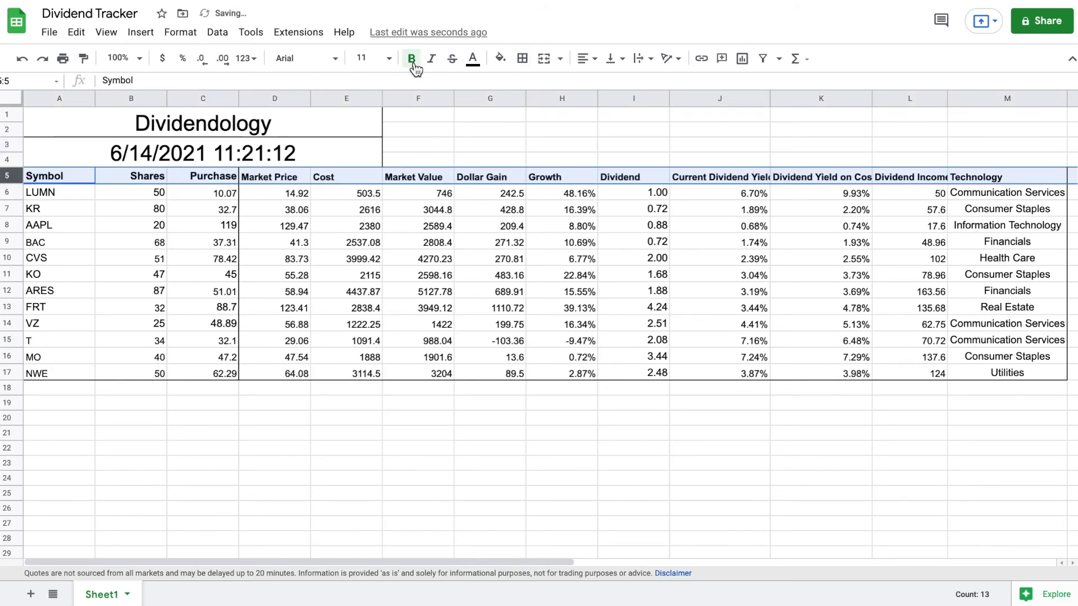
click(530, 129)
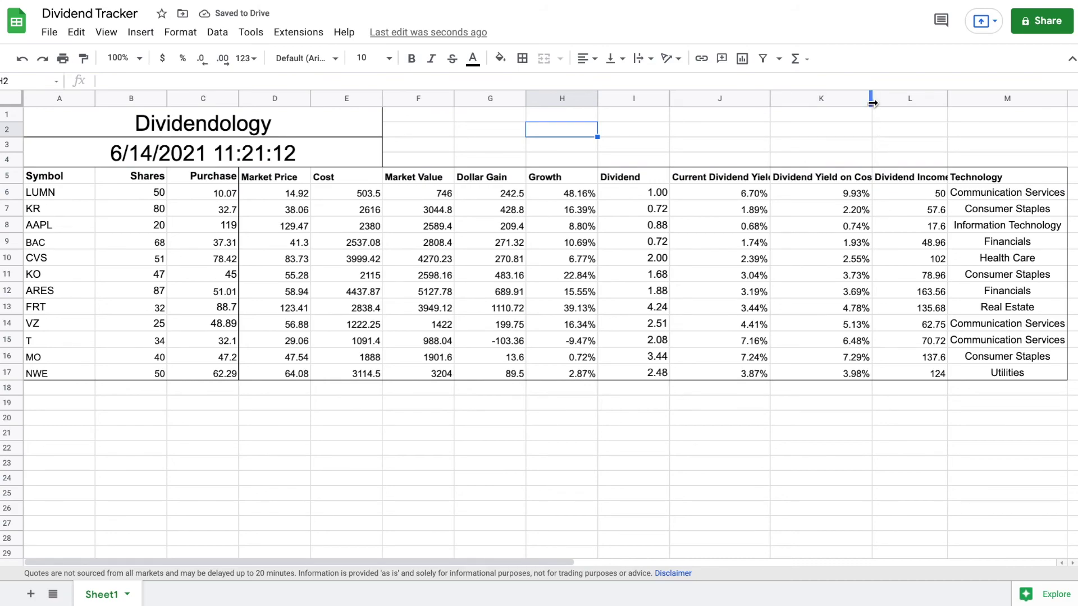
drag(871, 103, 890, 100)
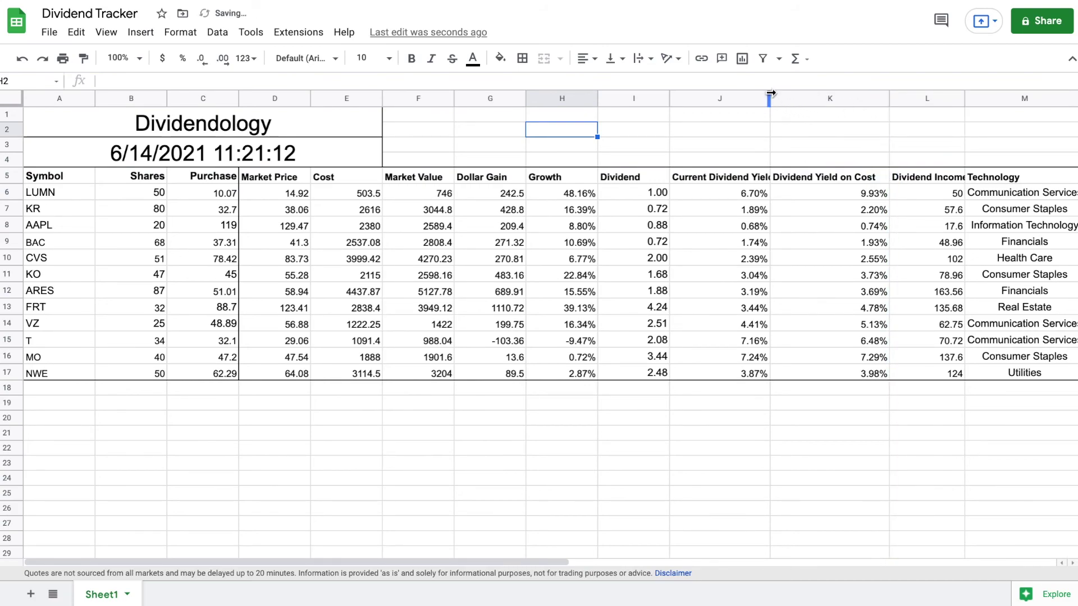
drag(770, 98, 779, 98)
click(730, 116)
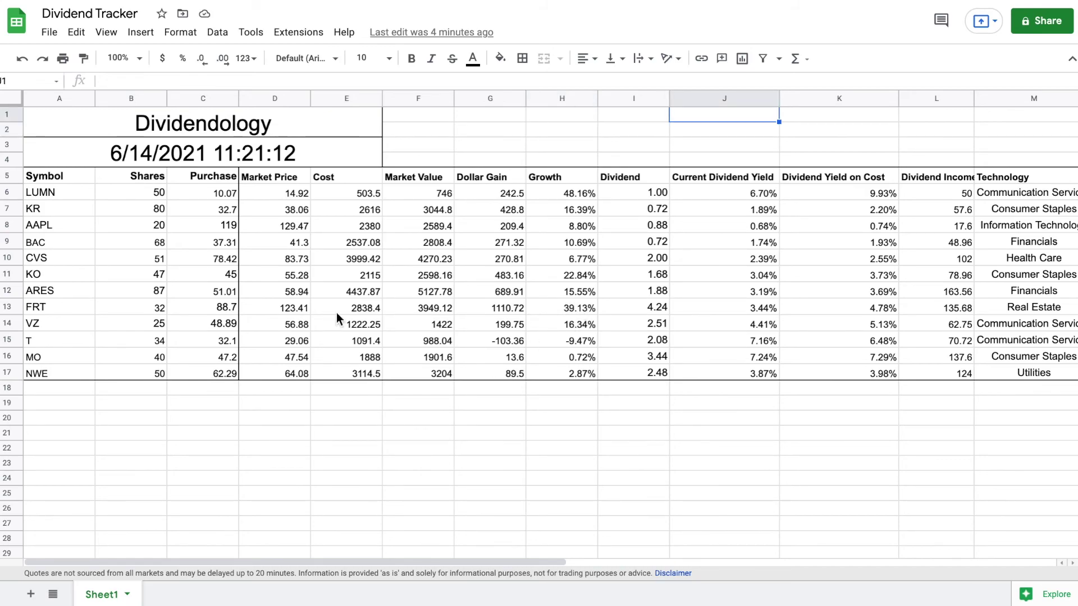
Step: Insert a pie chart of market value by symbol from A6:A17 and F6:F17
drag(65, 191, 63, 369)
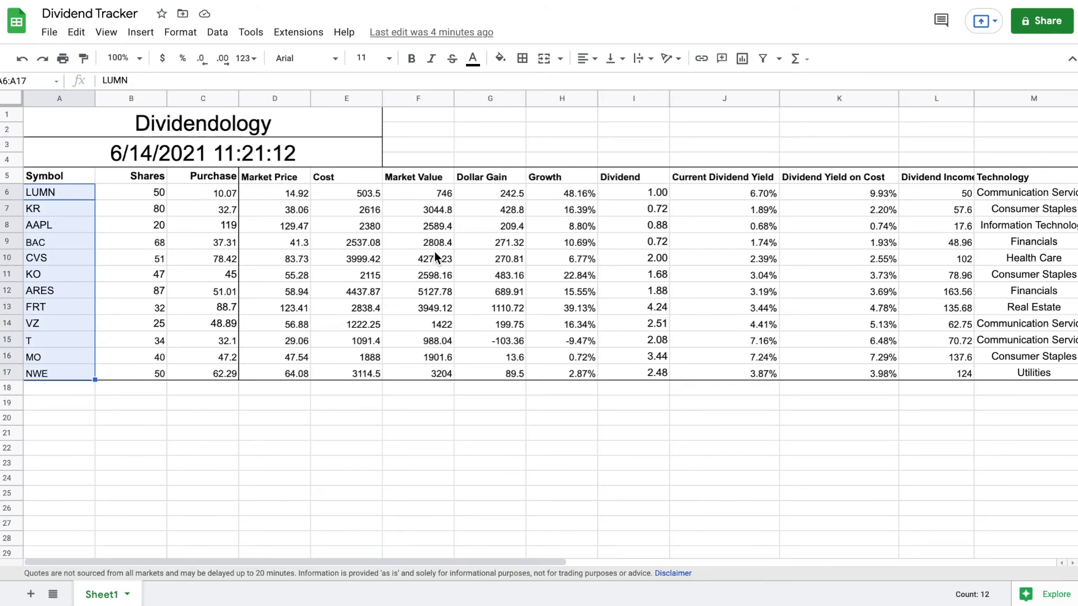
drag(436, 193, 429, 365)
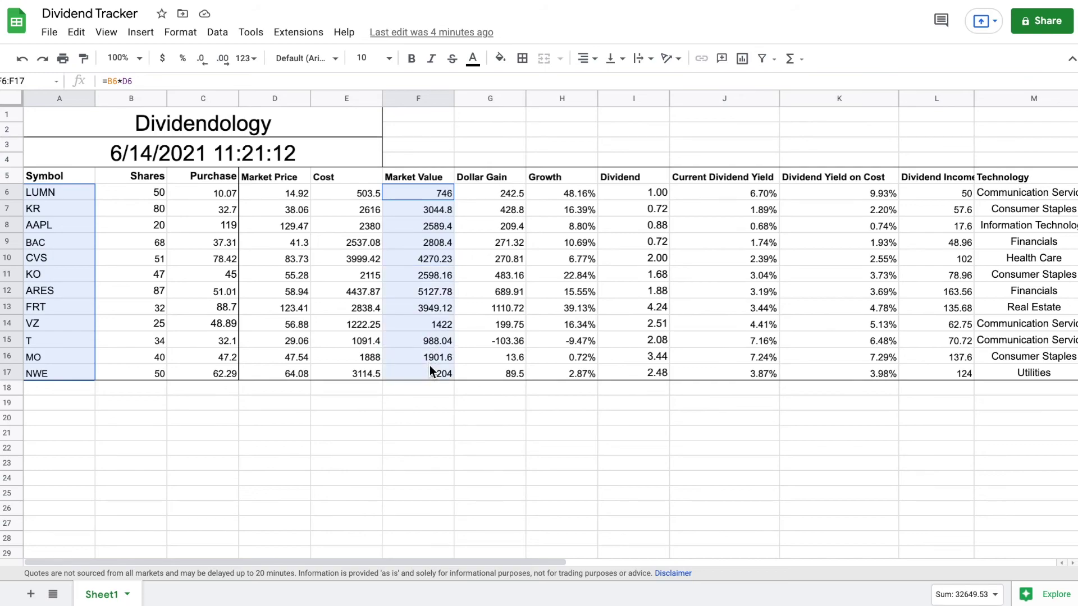
click(140, 33)
click(200, 159)
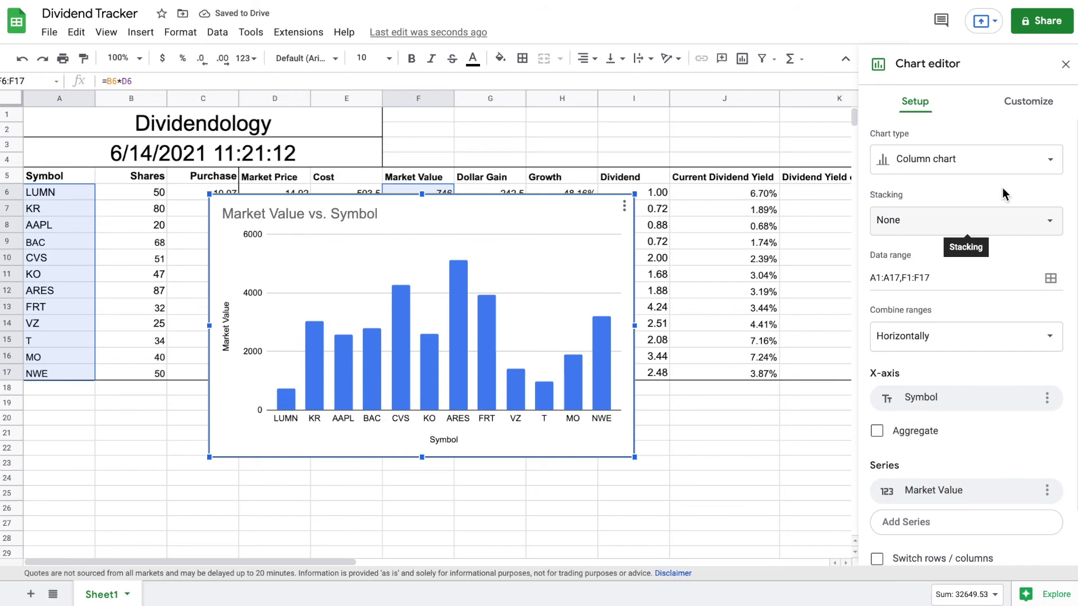
click(1050, 163)
click(1027, 230)
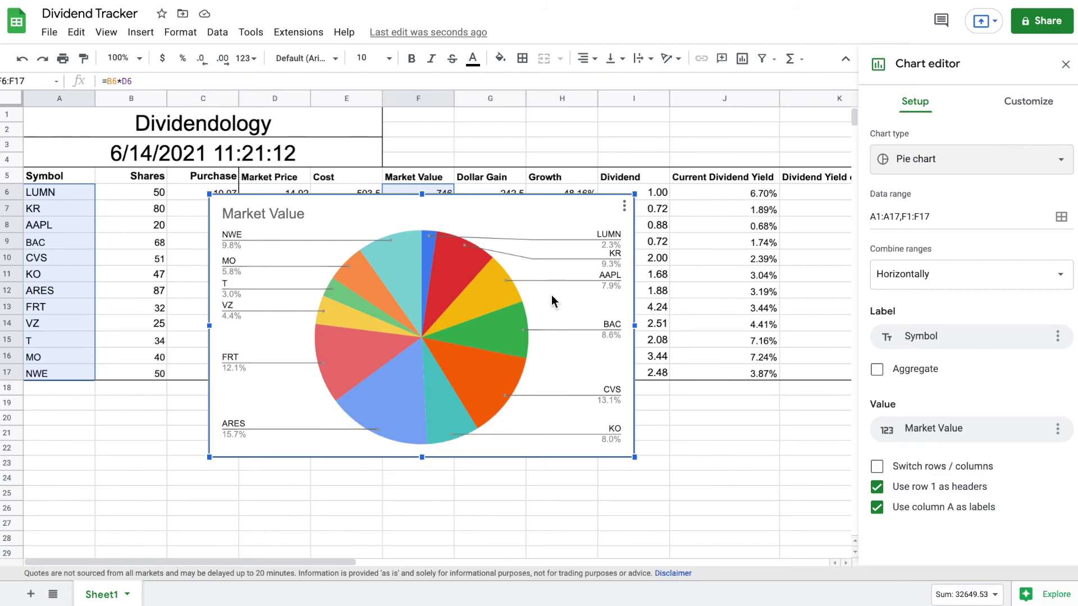
Step: Move the Market Value pie chart directly below the table at A18, narrow it to span columns A to E, and close the chart editor
drag(556, 201, 368, 399)
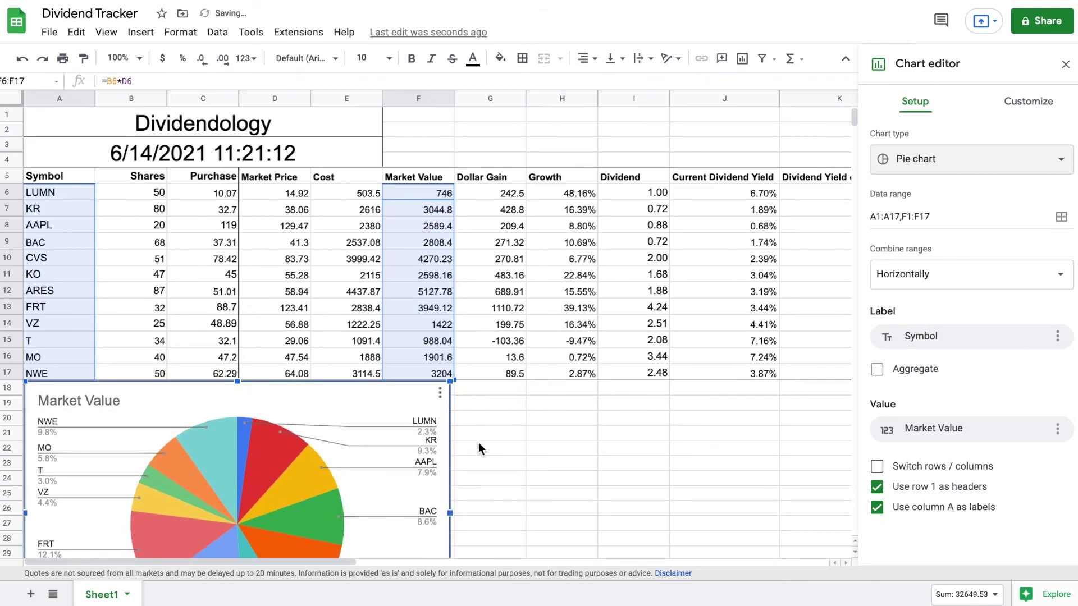
drag(450, 512, 374, 512)
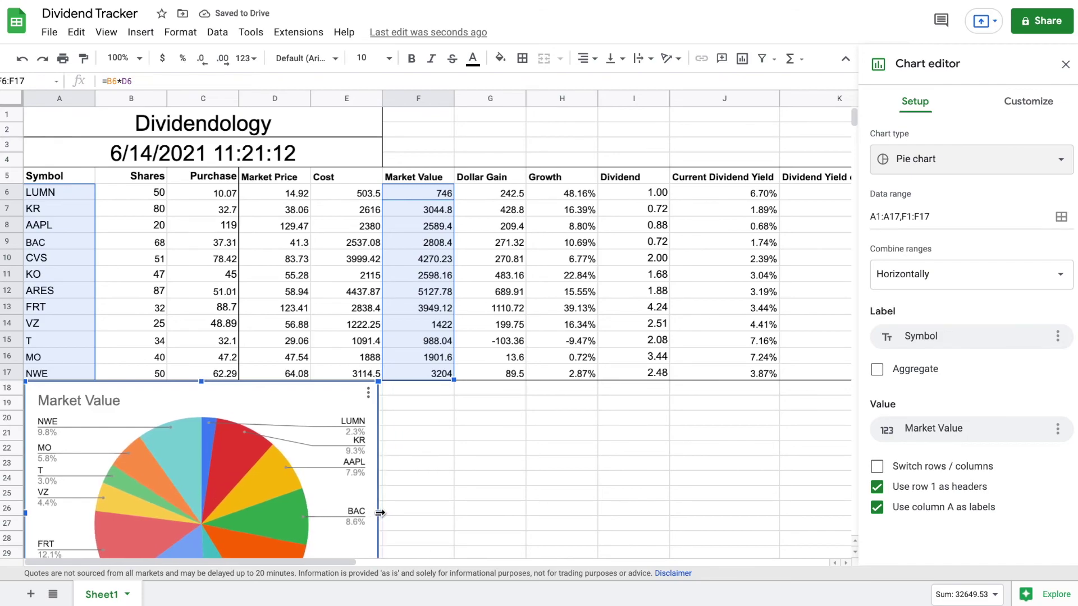
drag(376, 512, 380, 513)
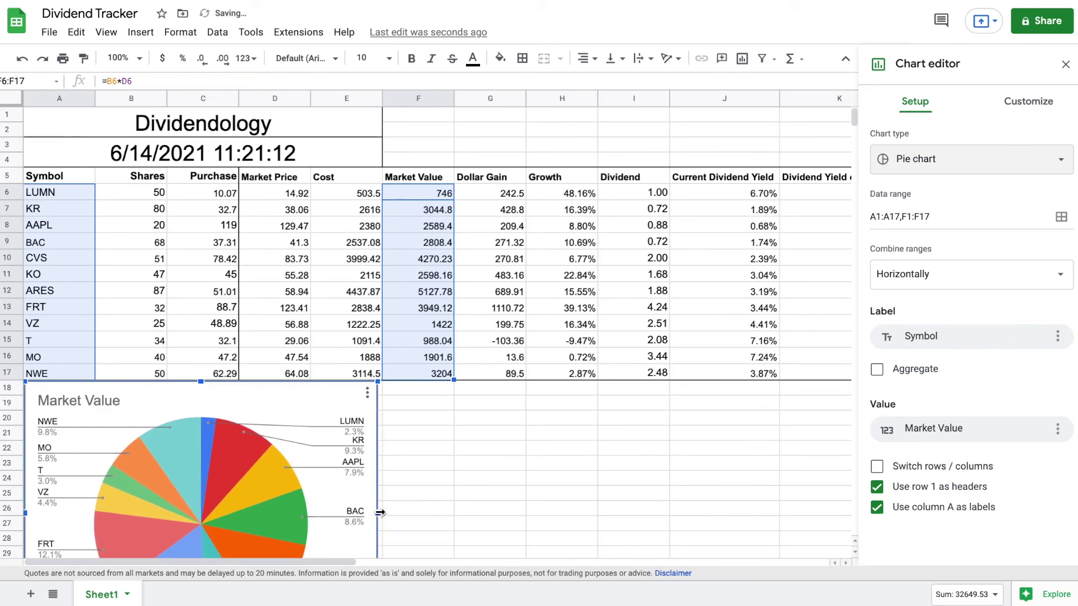
click(1064, 64)
scroll(709, 407, down, 1)
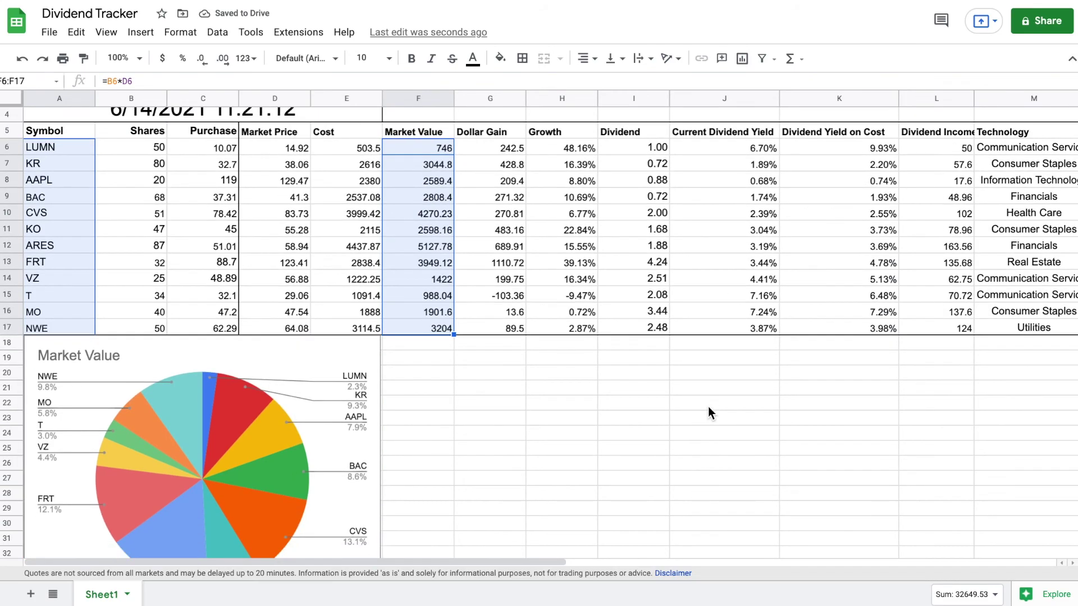
scroll(708, 413, down, 1)
scroll(708, 408, down, 1)
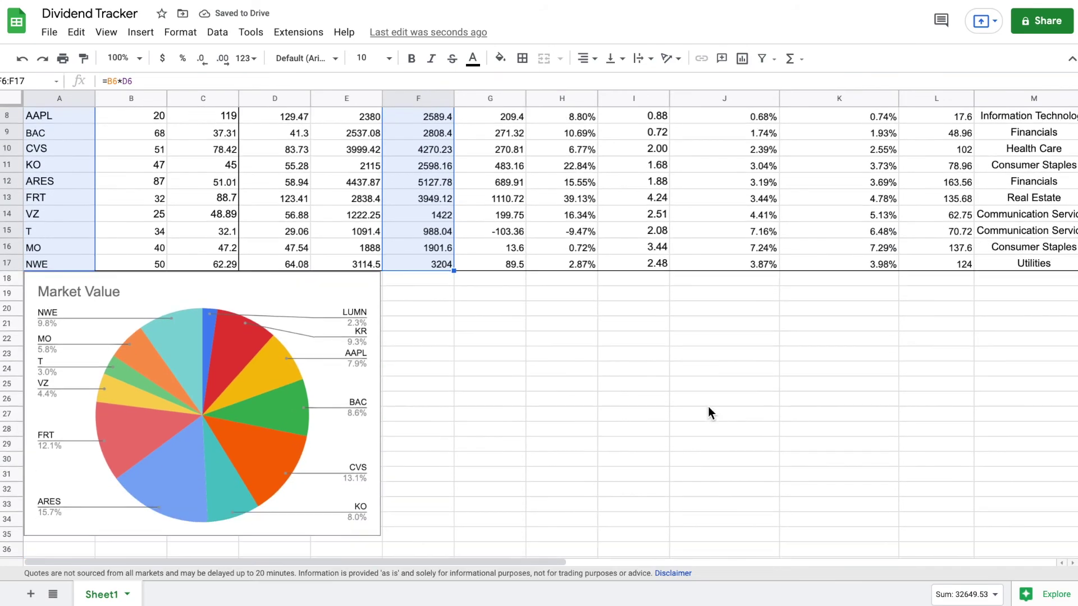
scroll(708, 408, up, 2)
scroll(708, 406, up, 1)
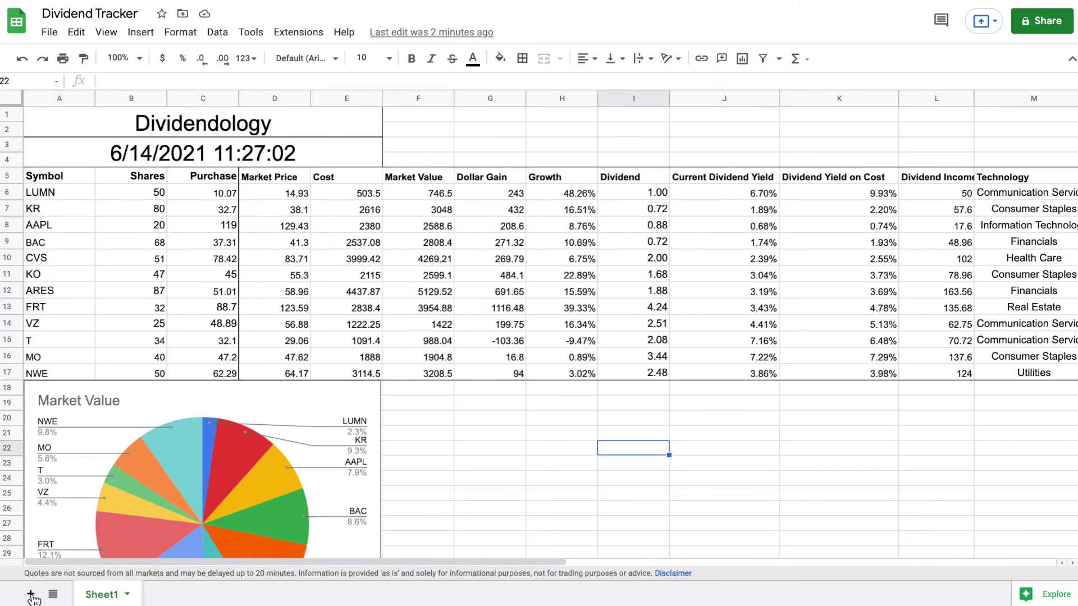
Step: Add a second sheet, rename Sheet1 as Home and name the new sheet Dividends
double_click(112, 596)
text(Home)
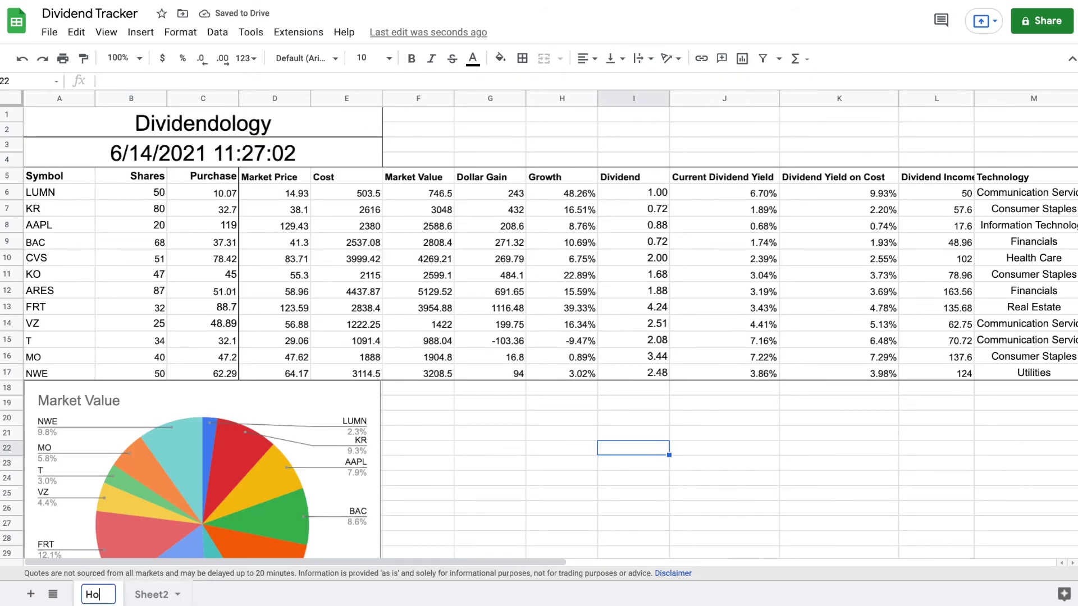
key(Return)
double_click(171, 596)
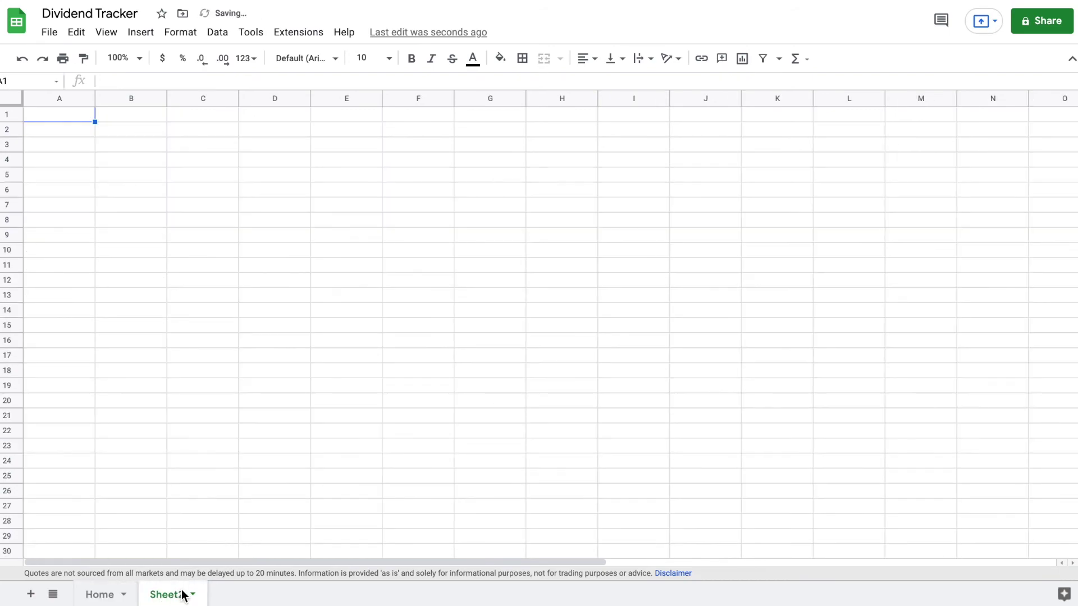
text(Dividends)
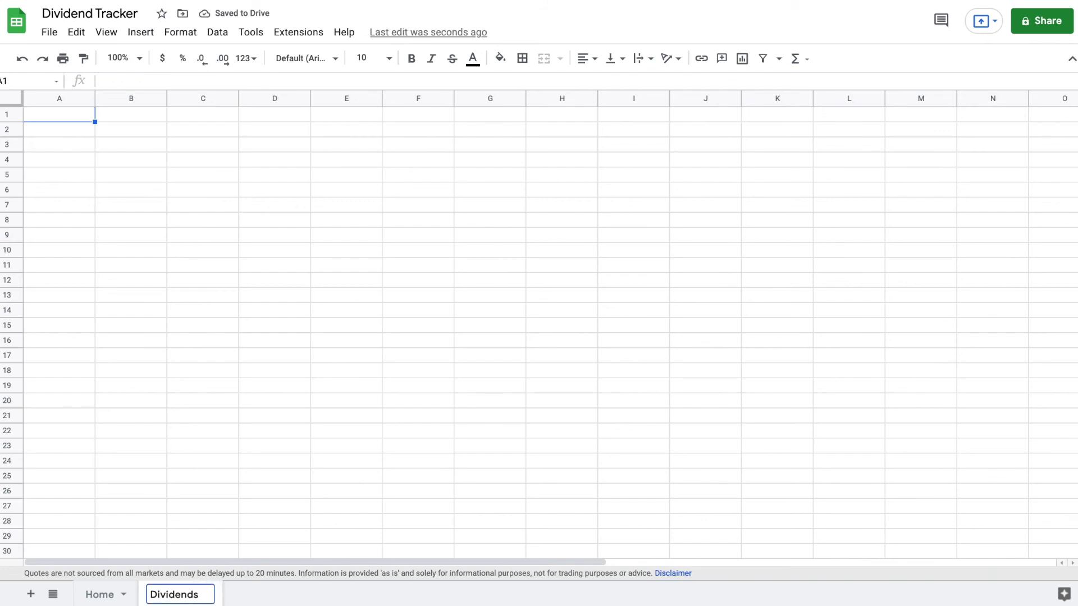
key(Return)
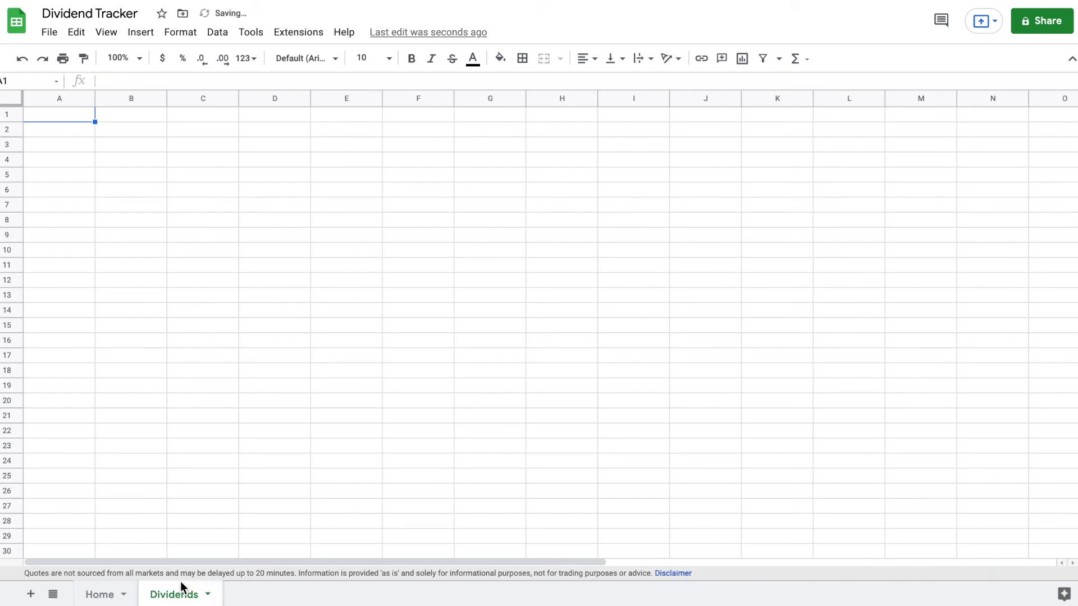
Step: Link B2 on the Dividends sheet to the first symbol with =Home!A6 and fill the formula down to B19
click(126, 135)
text(=)
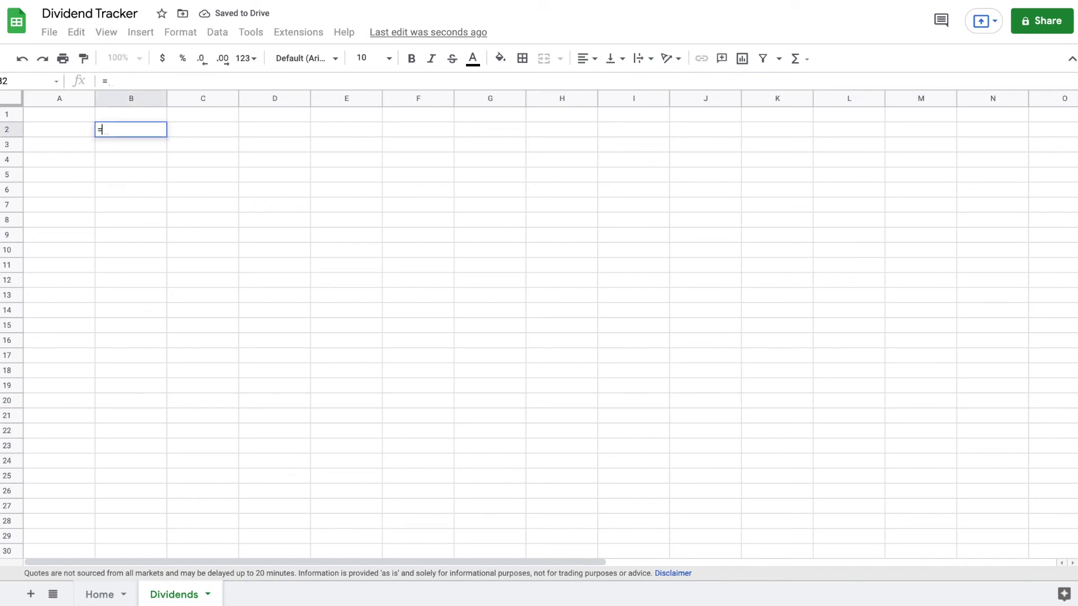
click(100, 595)
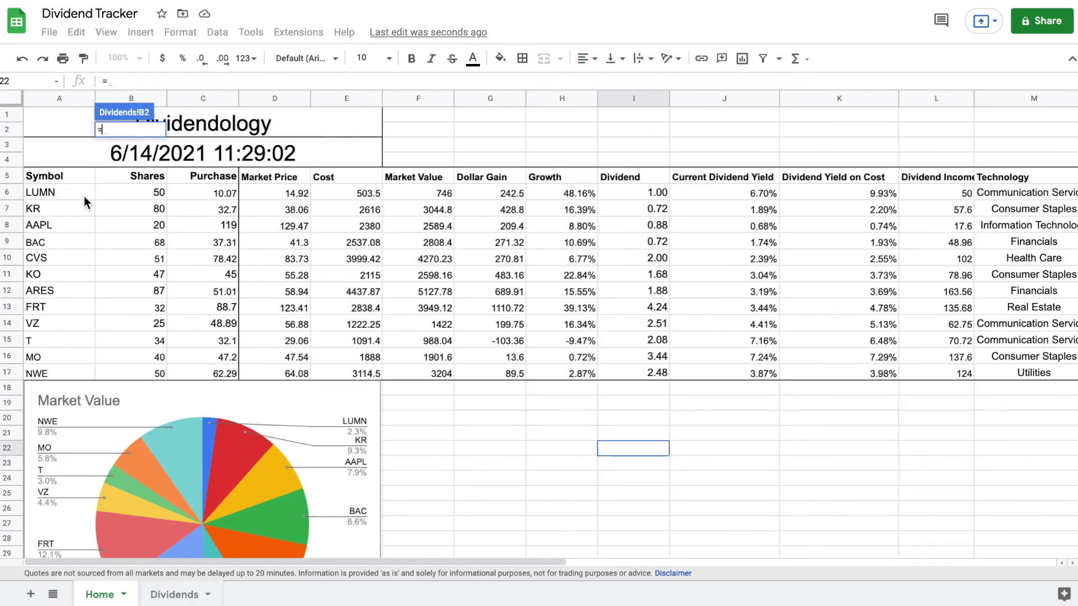
click(76, 194)
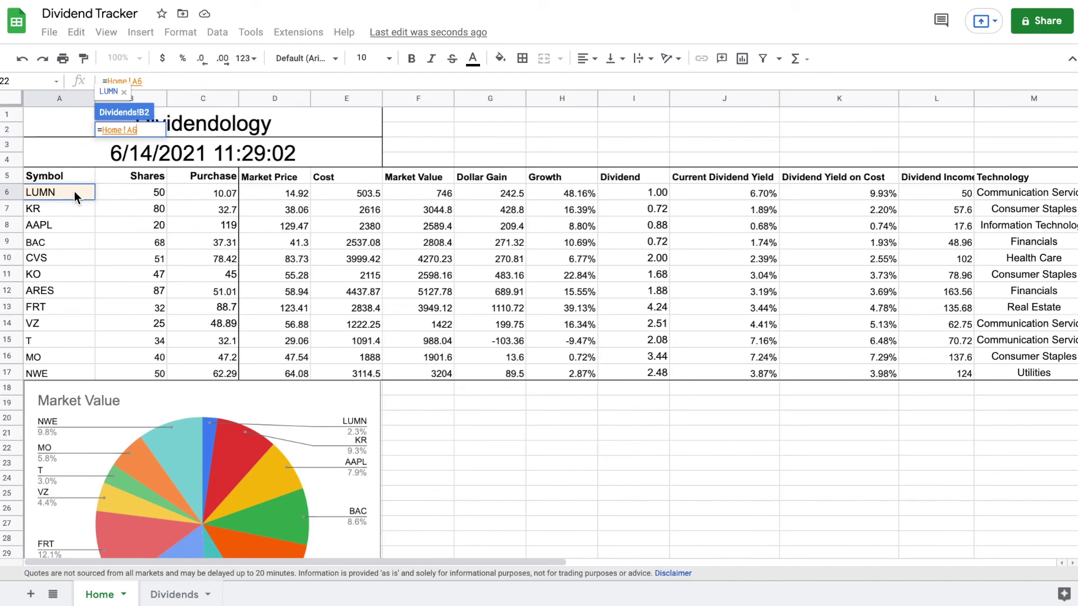
key(Return)
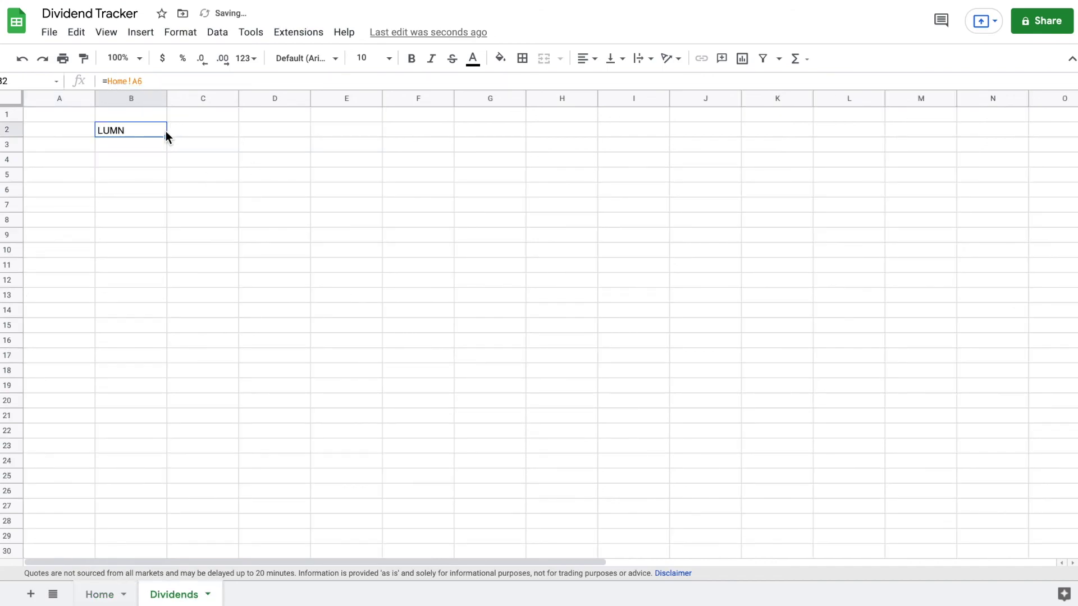
drag(165, 338, 165, 379)
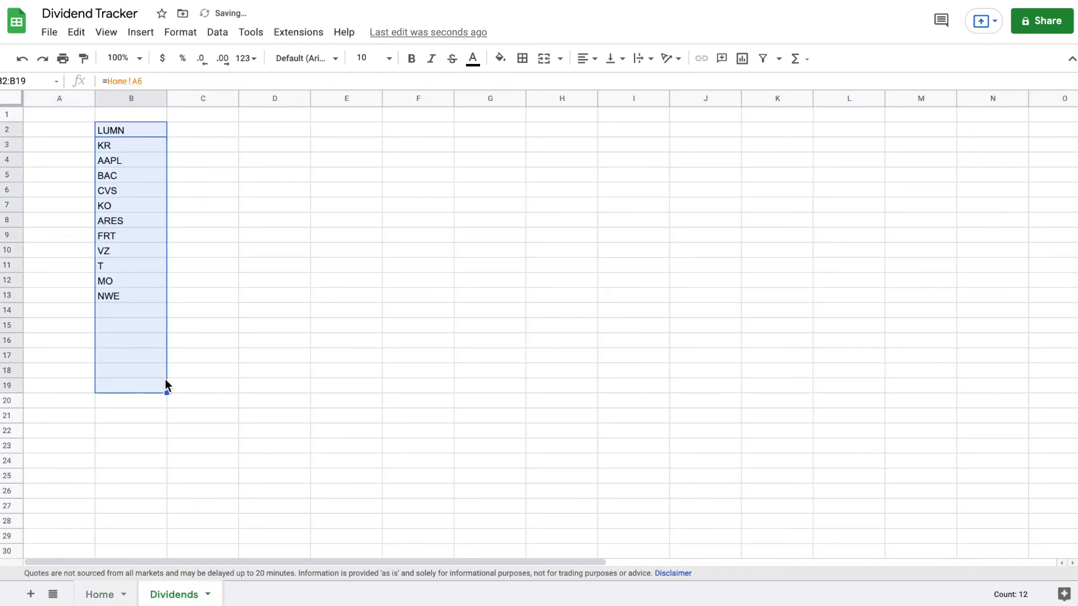
click(275, 293)
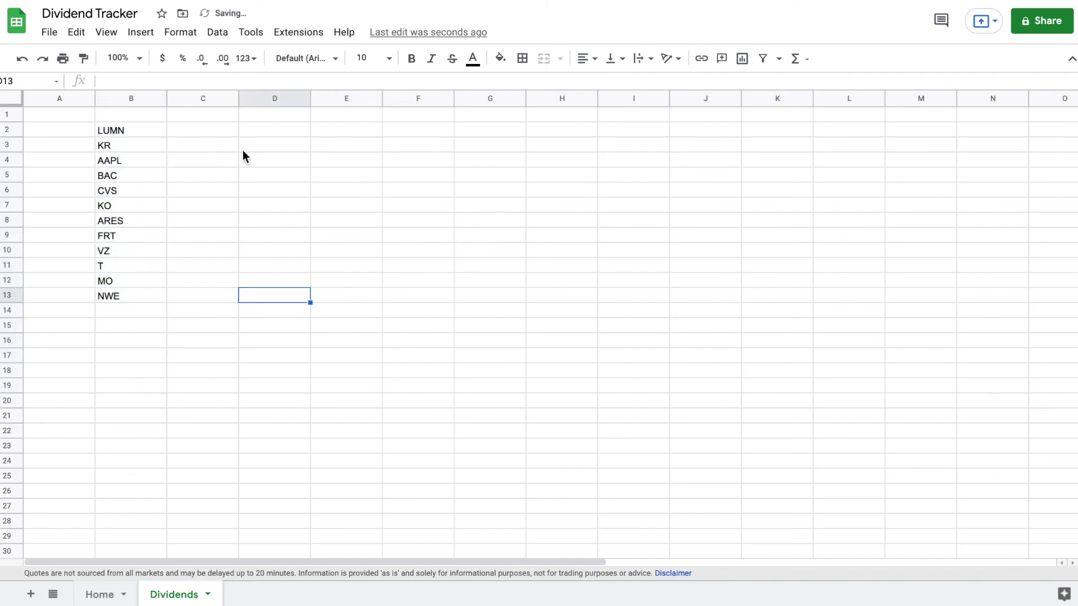
Step: Enter the header Dividend Income in C1 of the Dividends sheet
click(214, 114)
text(Divid)
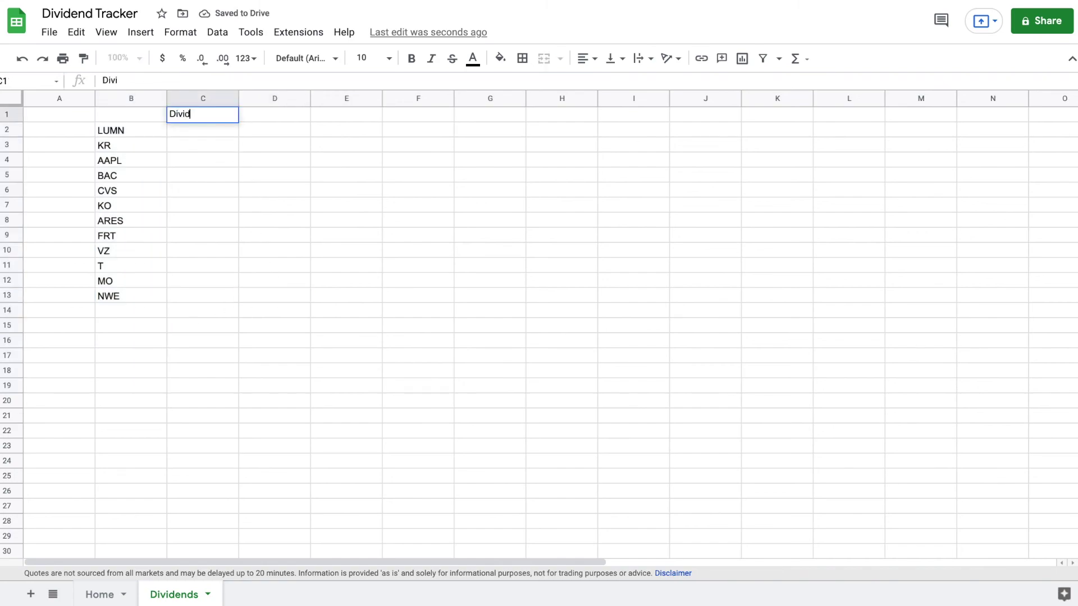
text(end Income)
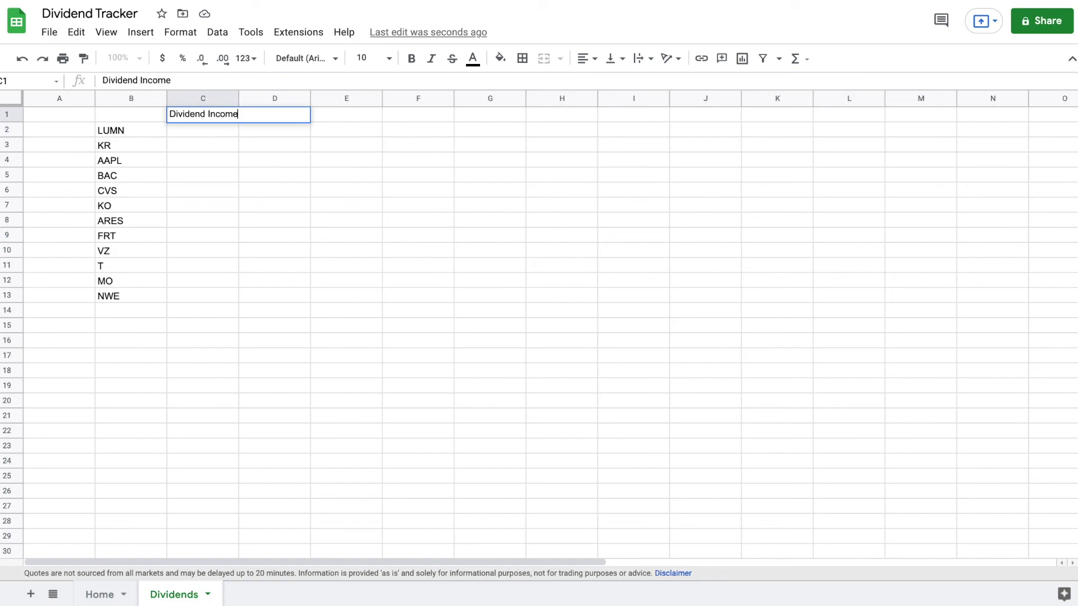
key(Tab)
key(Tab)
key(Down)
key(Down)
Step: Enter the header Yield on Cost in D1 and widen column C to fit its header
click(283, 115)
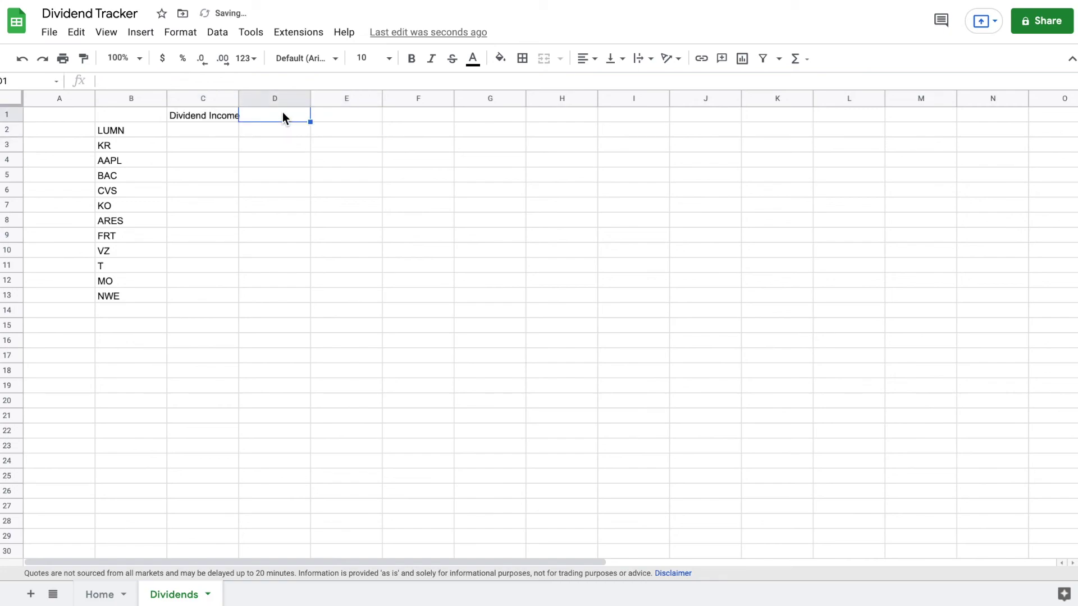
text(Yied)
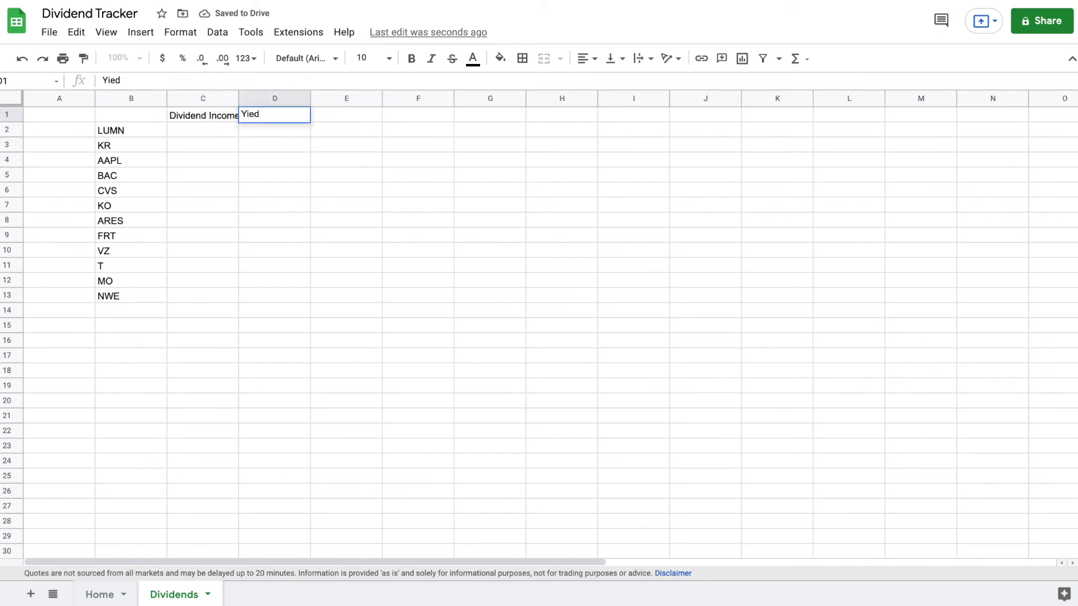
text(ld on Cost)
key(Return)
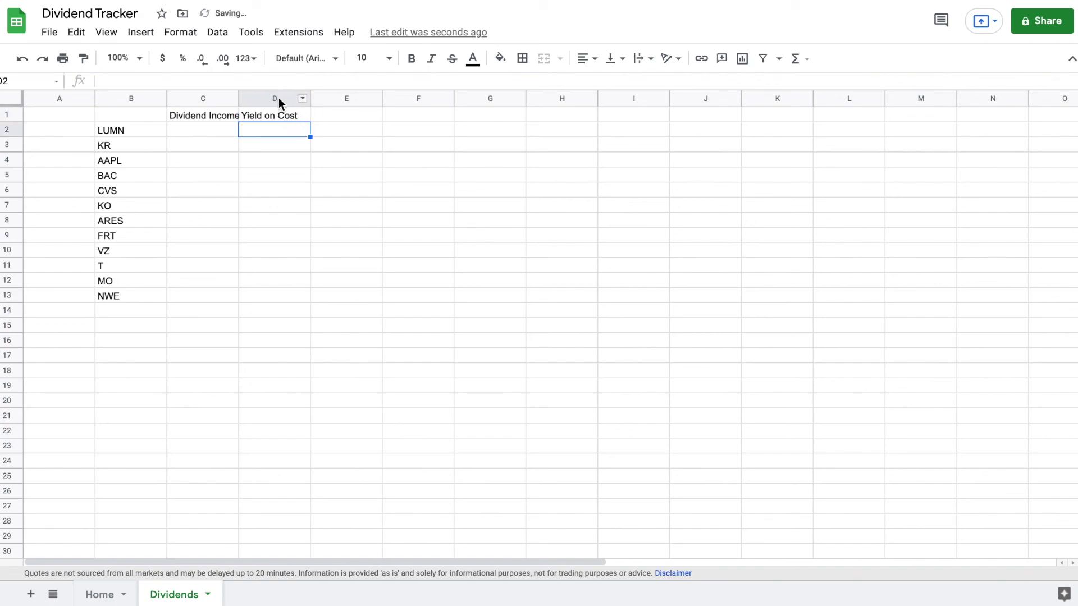
drag(239, 99, 249, 99)
click(280, 194)
Step: Link C2 to the first holding's dividend income with =Home!L6 and fill the formula down to C13
click(230, 135)
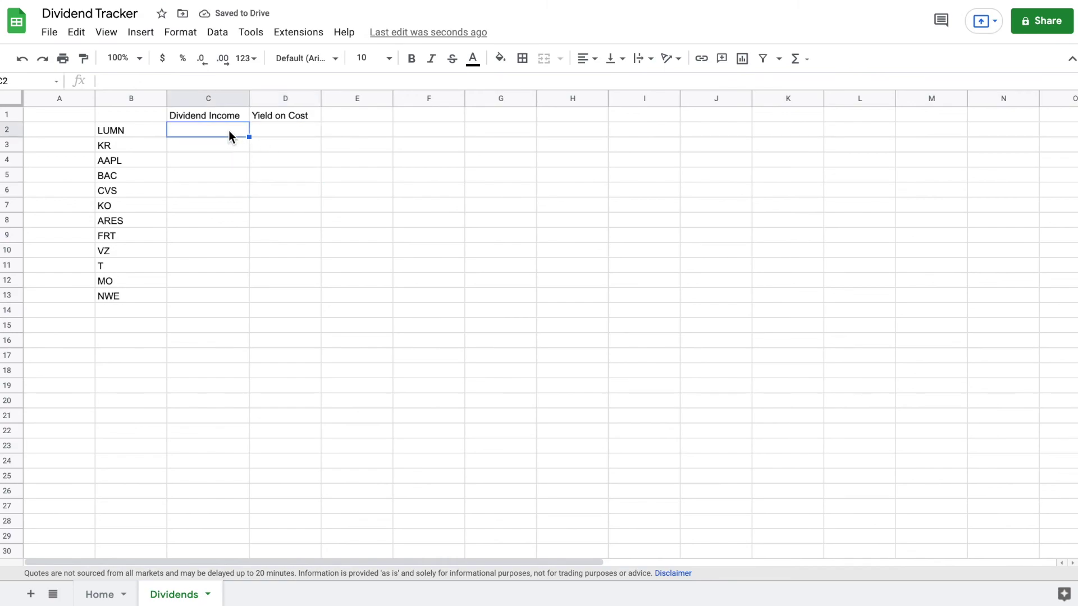
text(=)
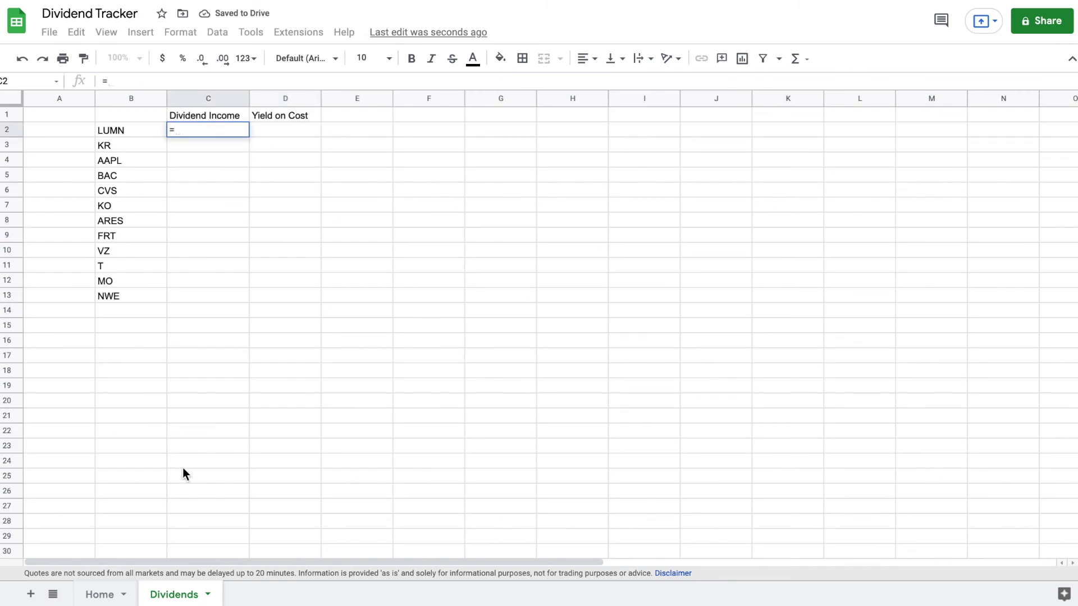
click(107, 594)
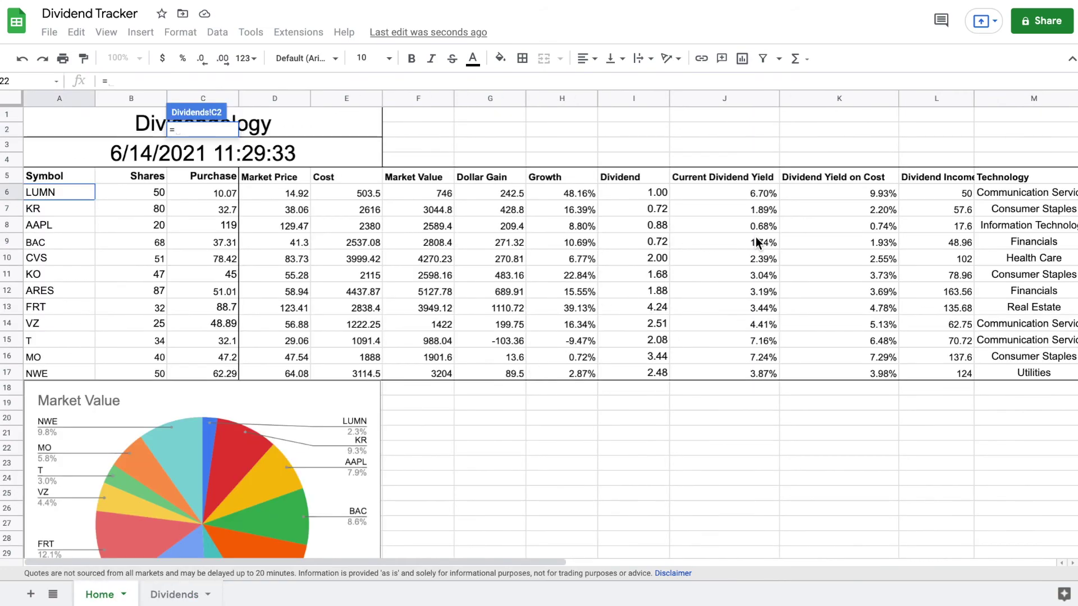
click(937, 193)
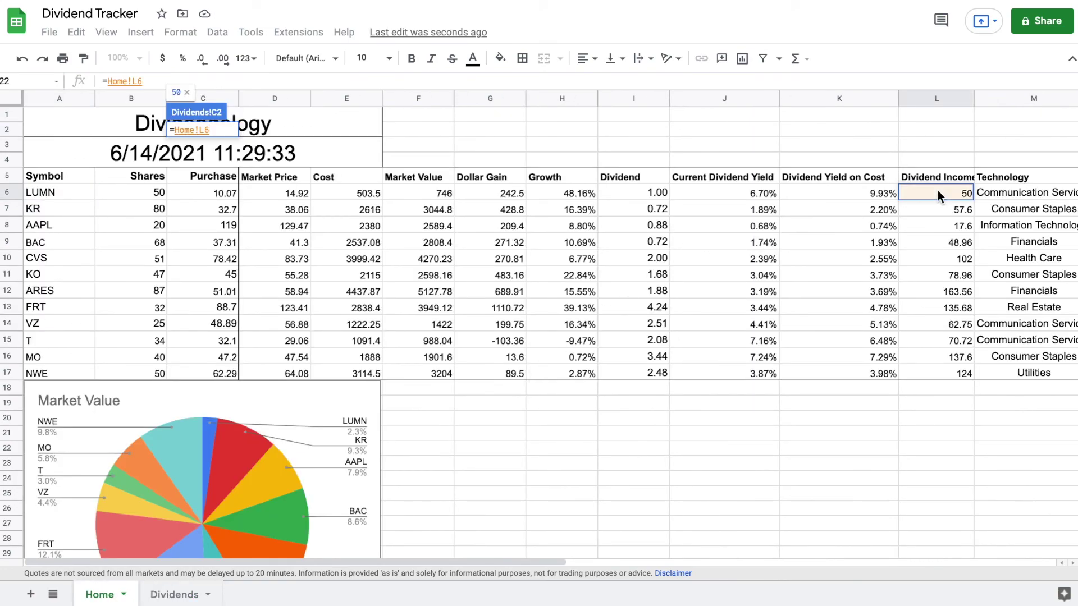
key(Return)
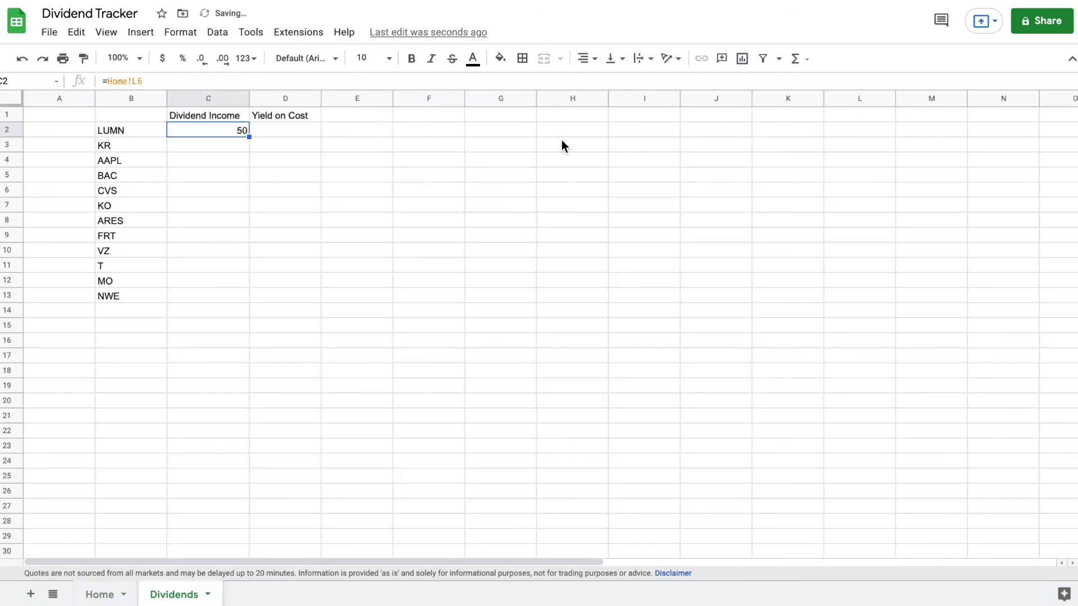
double_click(249, 135)
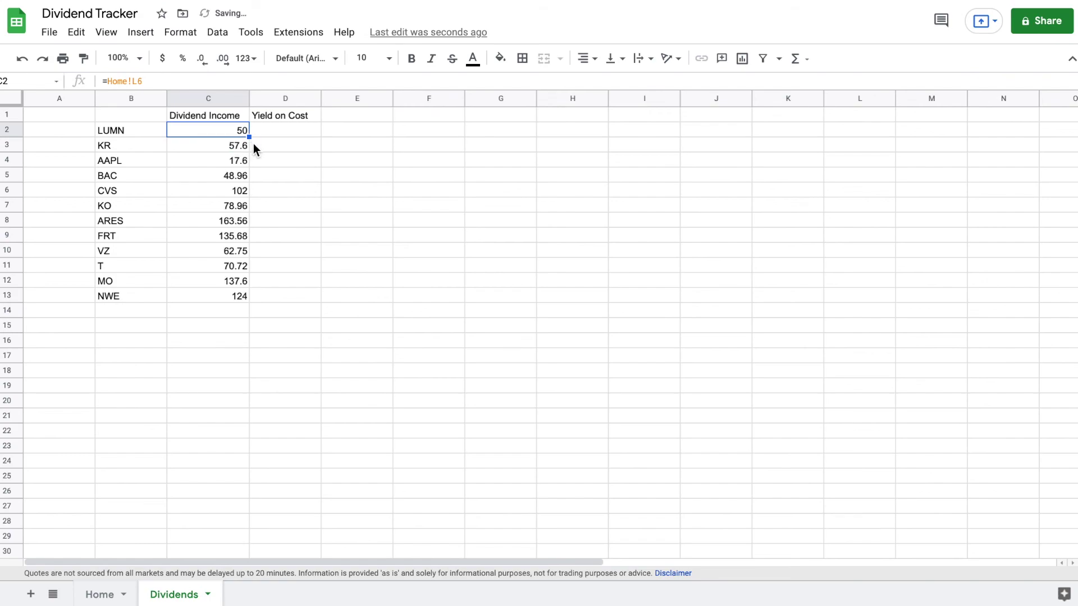
Step: Link D2 to the first holding's yield on cost with =Home!K6 and fill the formula down to D13
click(279, 131)
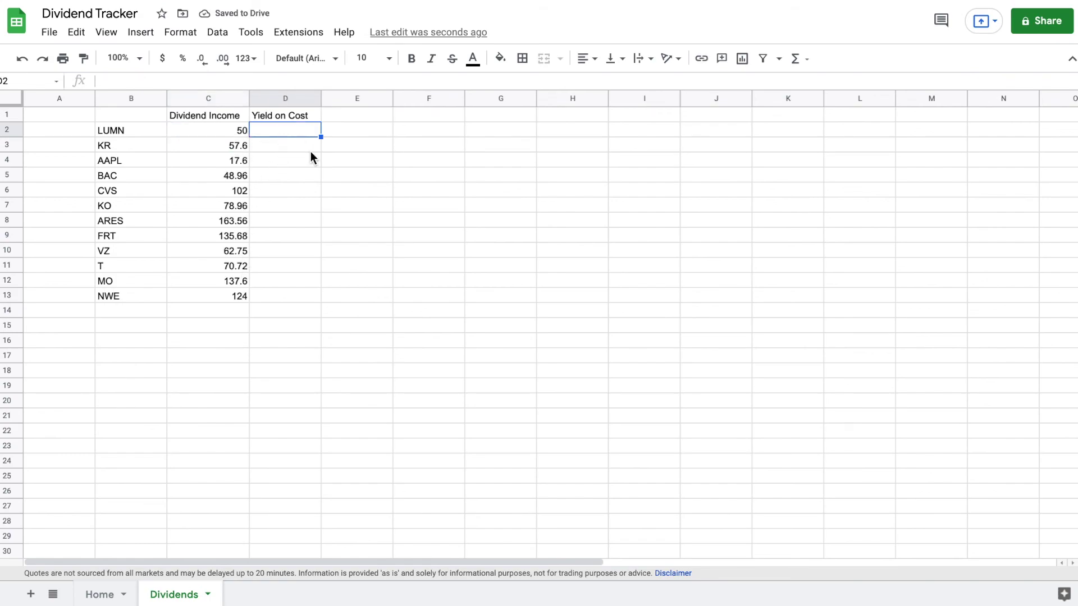
text(=)
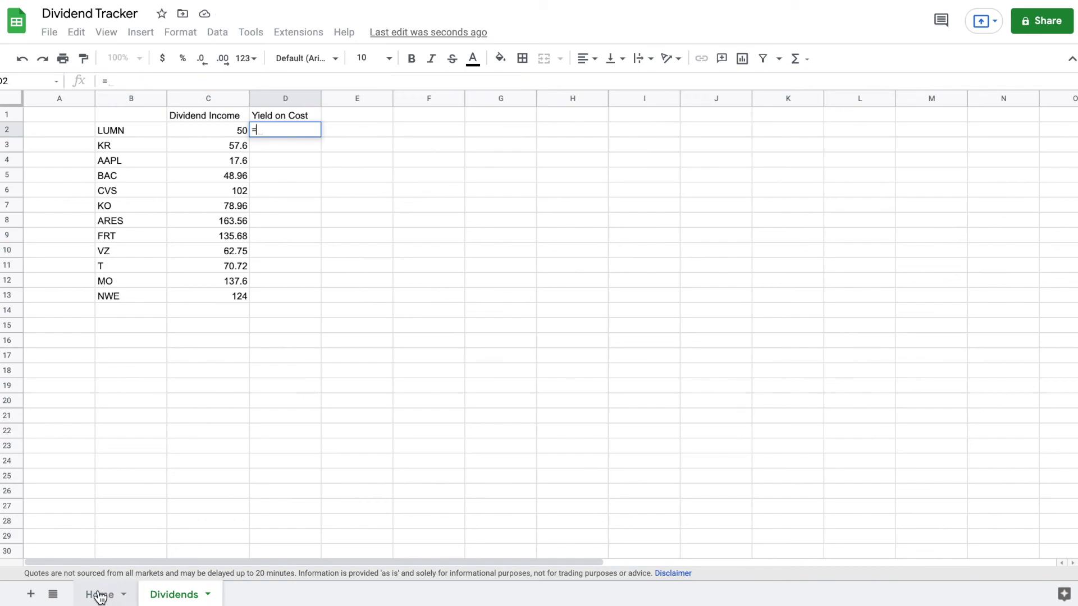
click(100, 595)
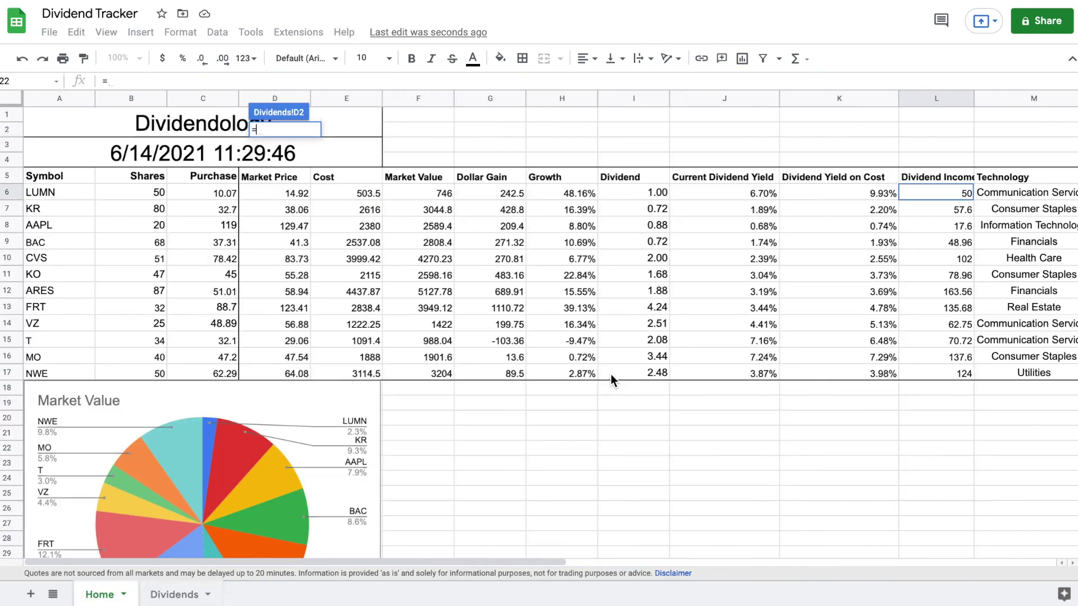
click(852, 193)
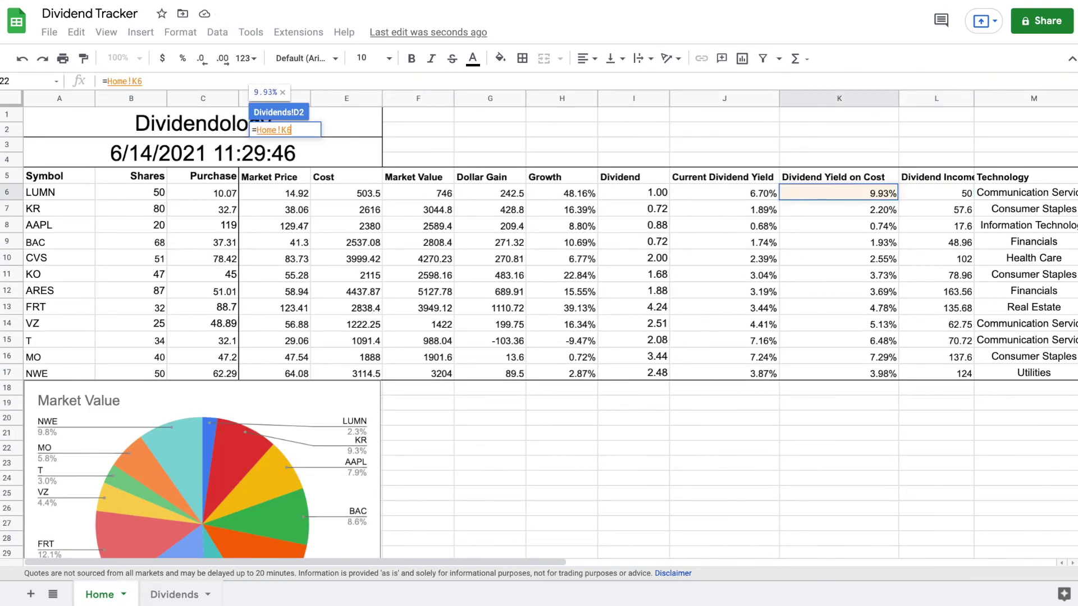
key(Return)
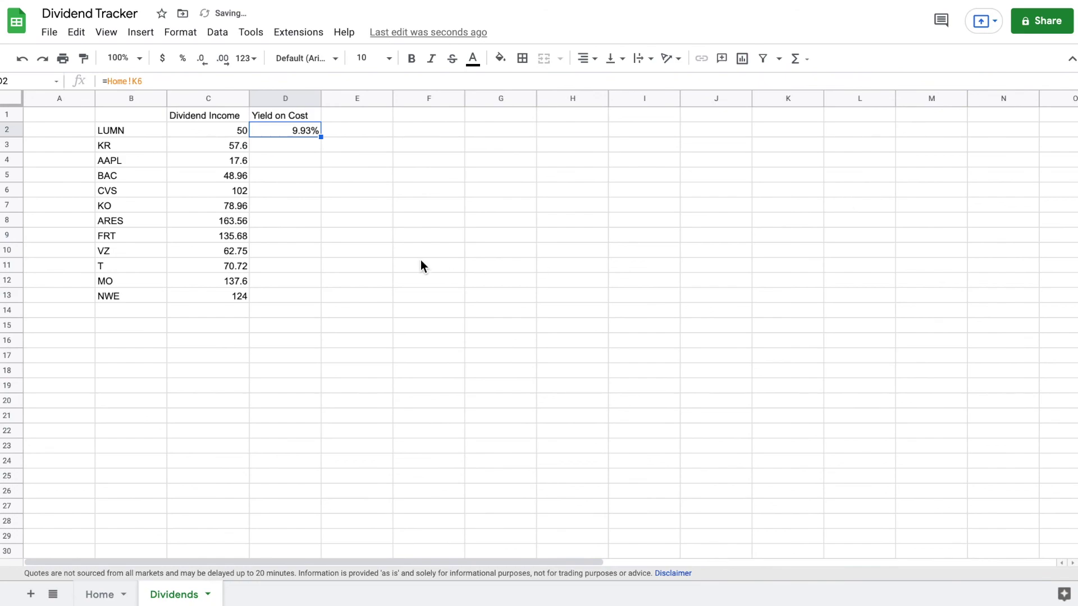
double_click(321, 136)
click(410, 164)
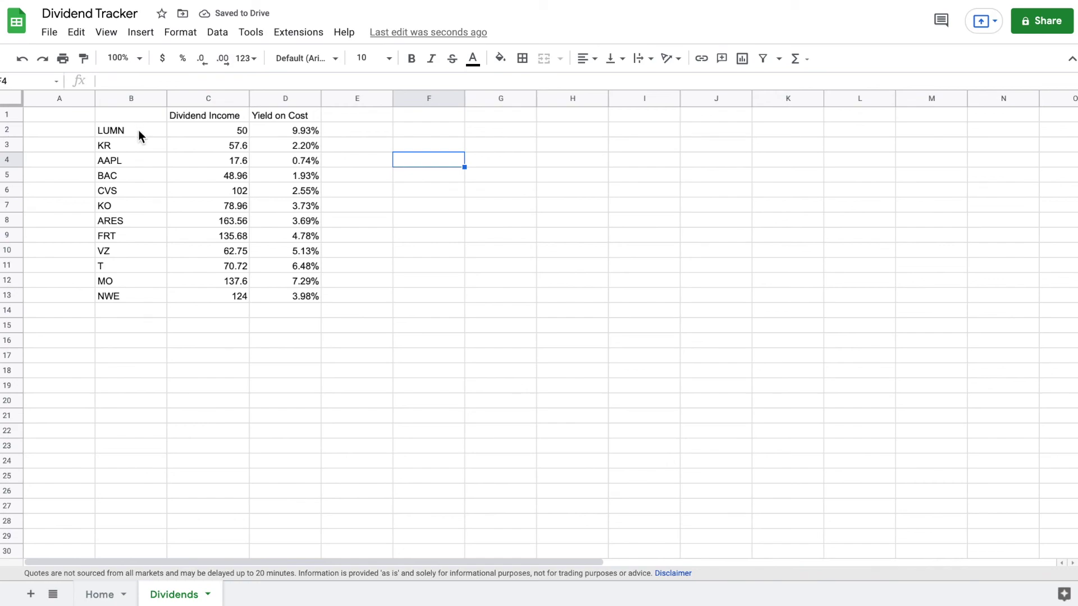
Step: Insert a combo chart of Dividend Income and Yield on Cost by symbol from B2:B13, C1:C13 and D1:D13
drag(138, 129, 133, 241)
drag(134, 298, 134, 297)
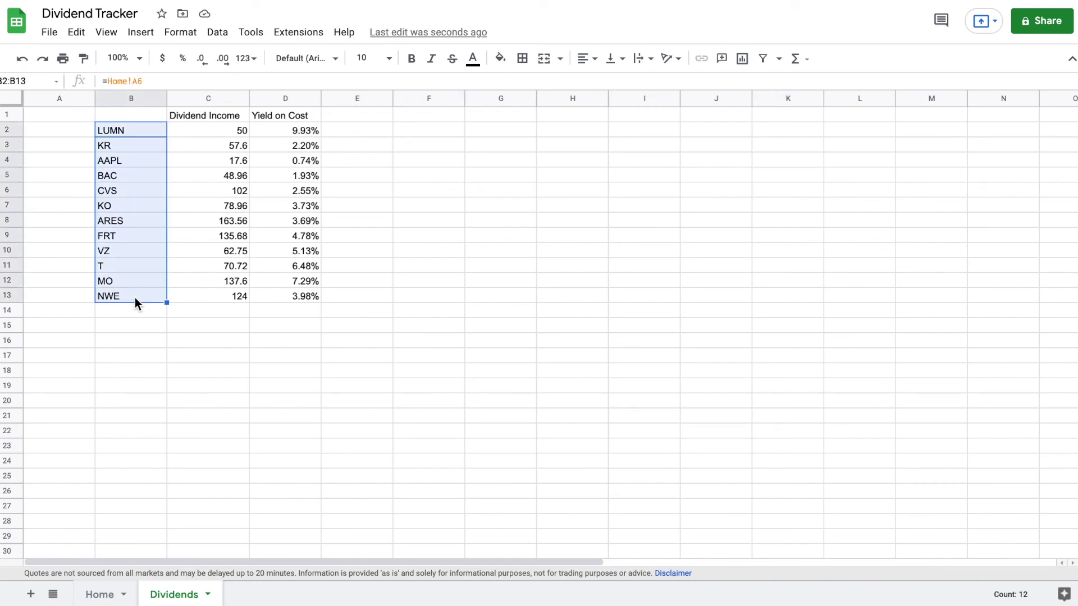
drag(229, 114, 233, 294)
drag(295, 117, 308, 290)
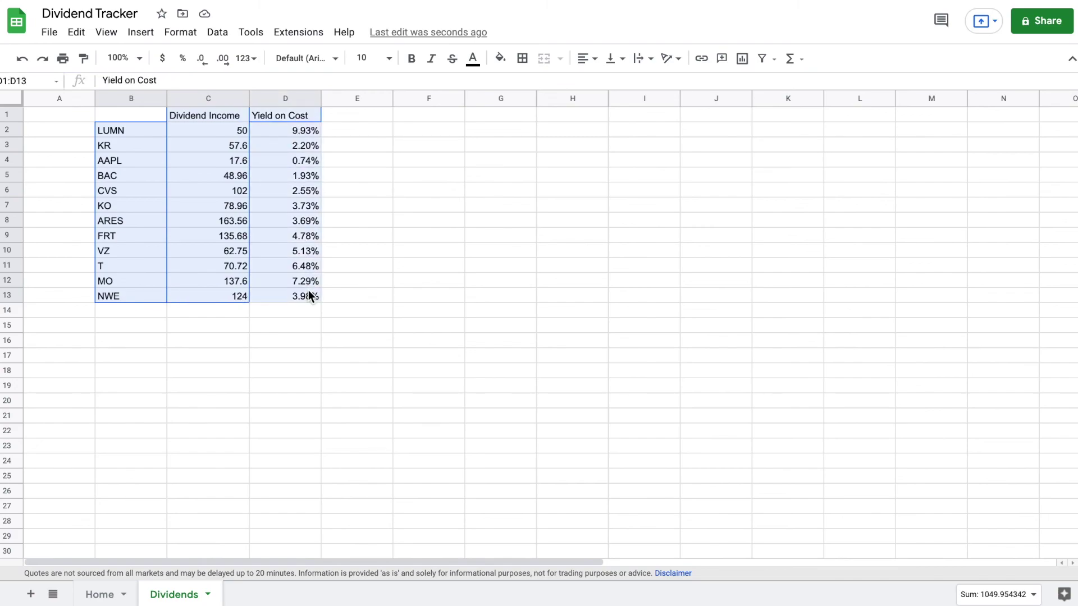
click(148, 35)
click(203, 161)
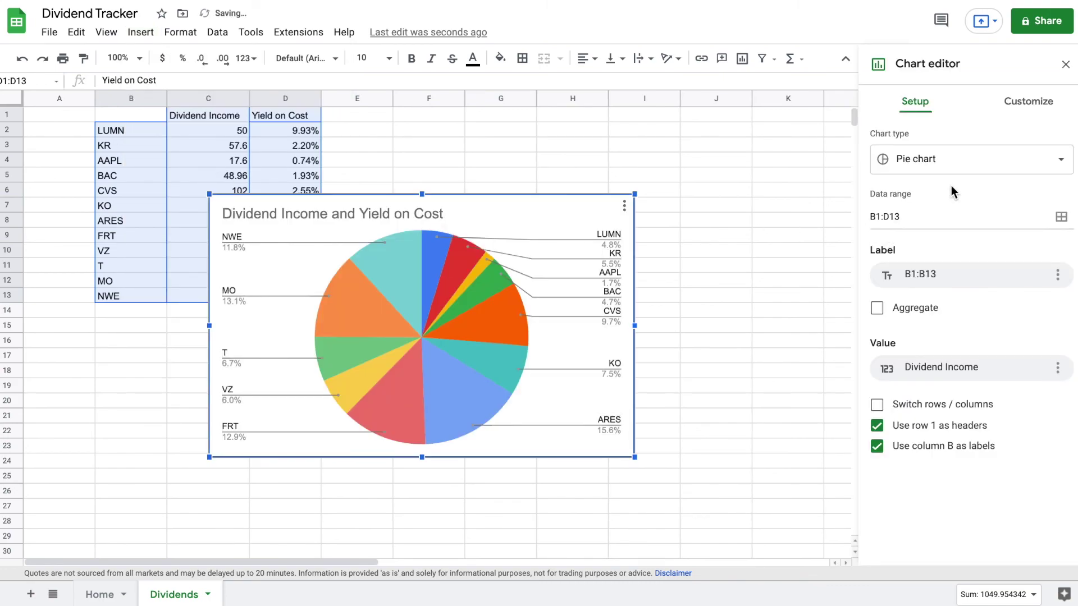
click(987, 168)
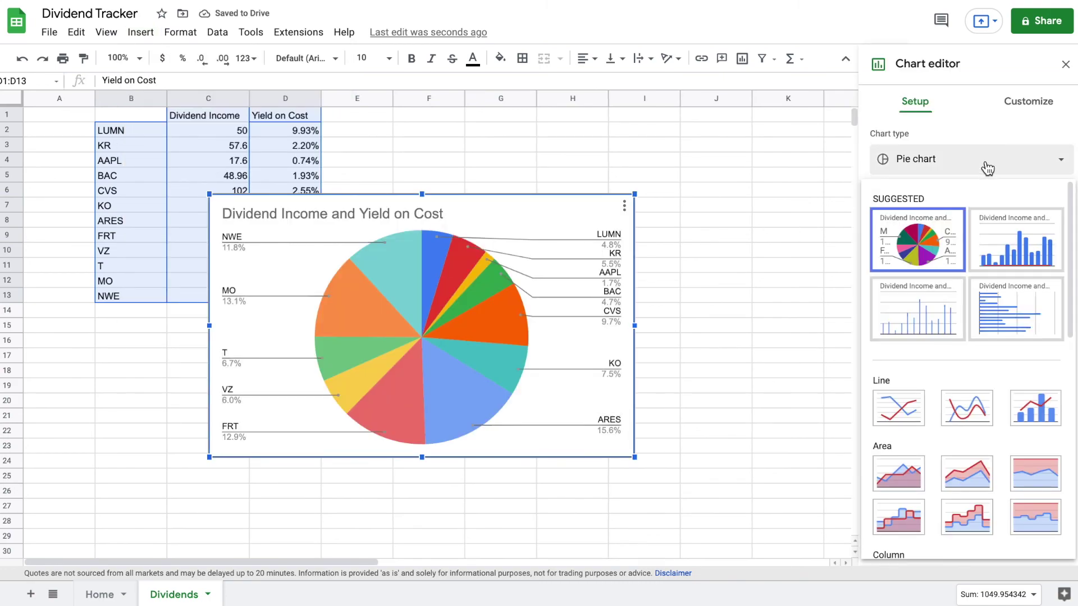
click(1034, 411)
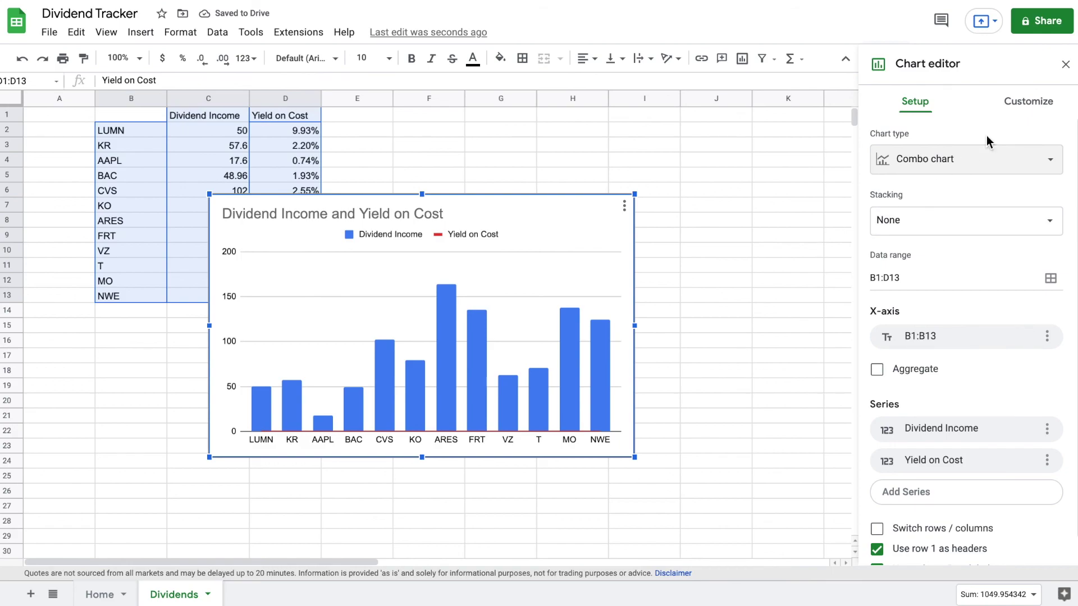
Step: Assign the chart's Yield on Cost series to the right axis and close the chart editor
click(1023, 115)
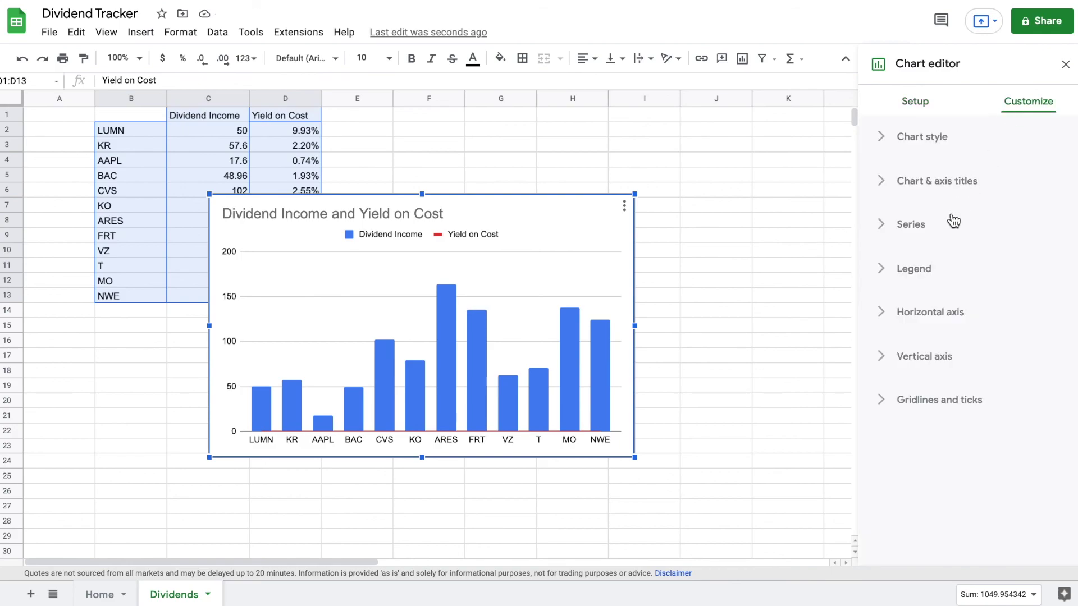
click(945, 231)
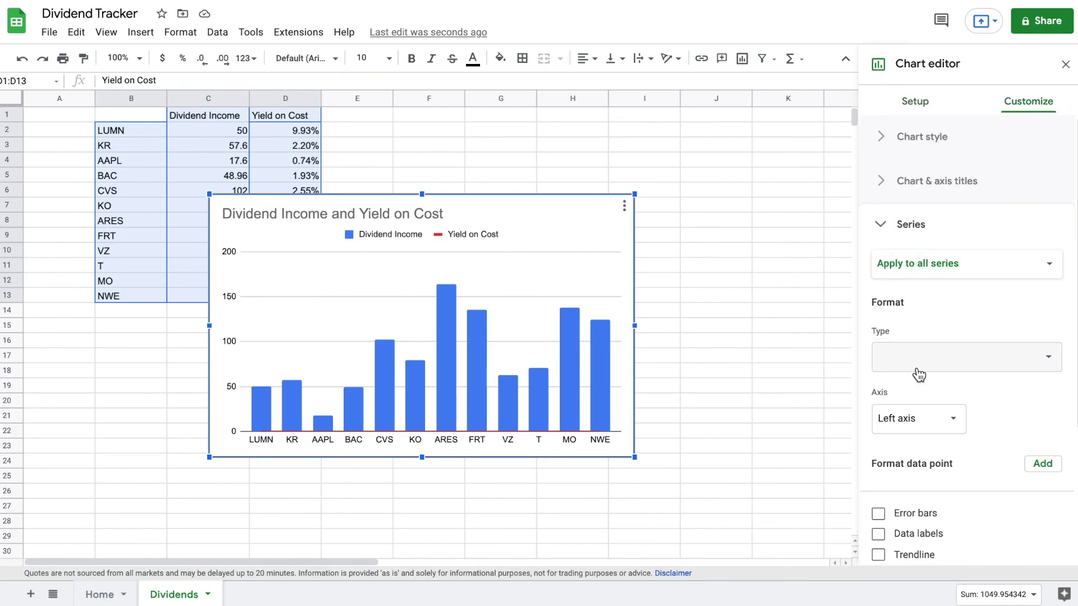
scroll(917, 371, down, 2)
click(976, 194)
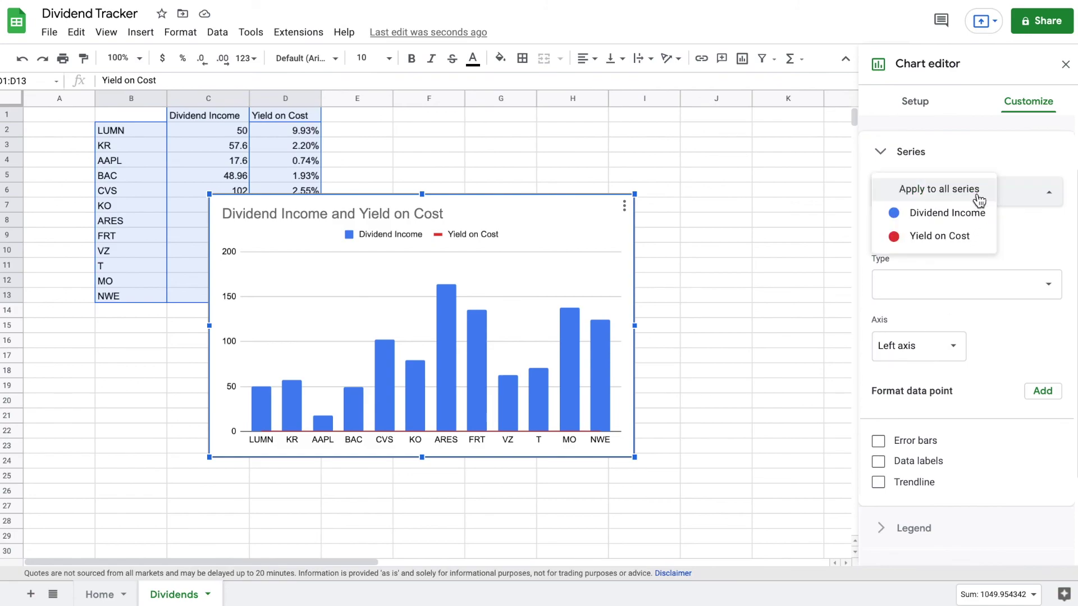
click(970, 237)
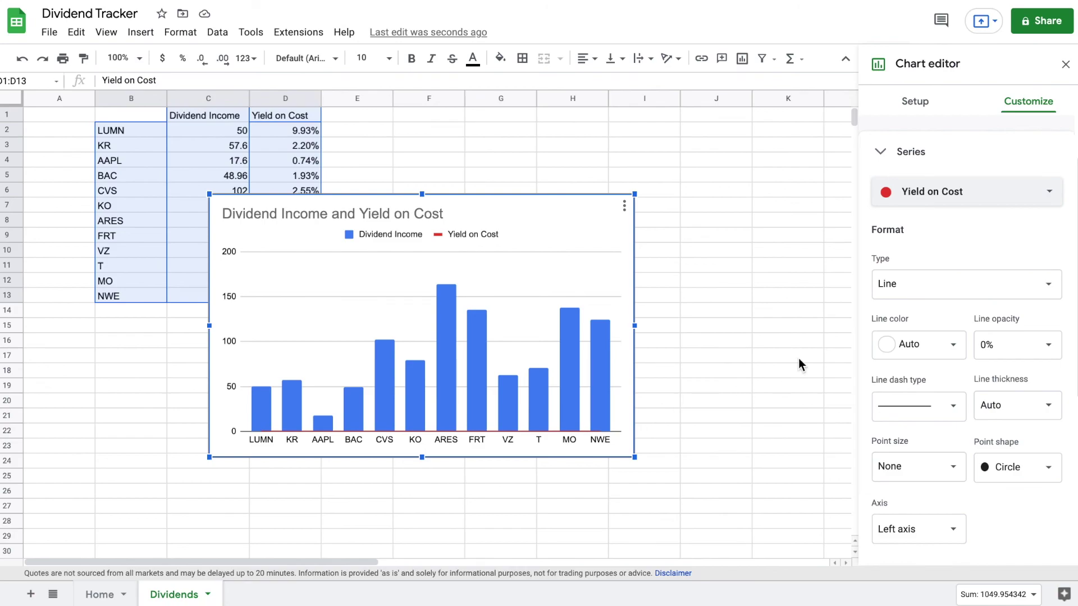
scroll(905, 351, down, 3)
click(941, 382)
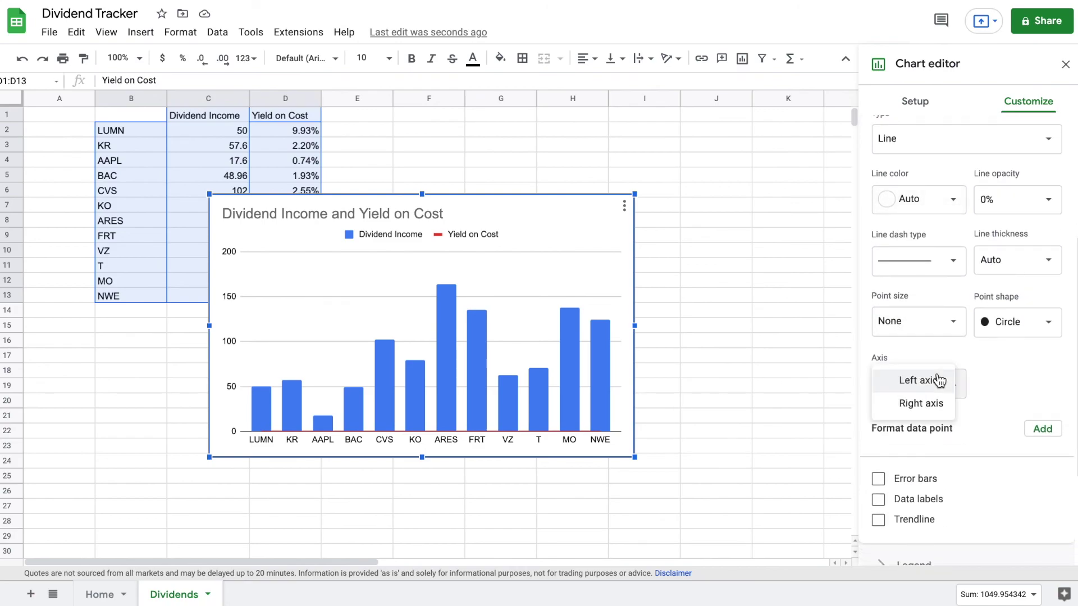
click(936, 403)
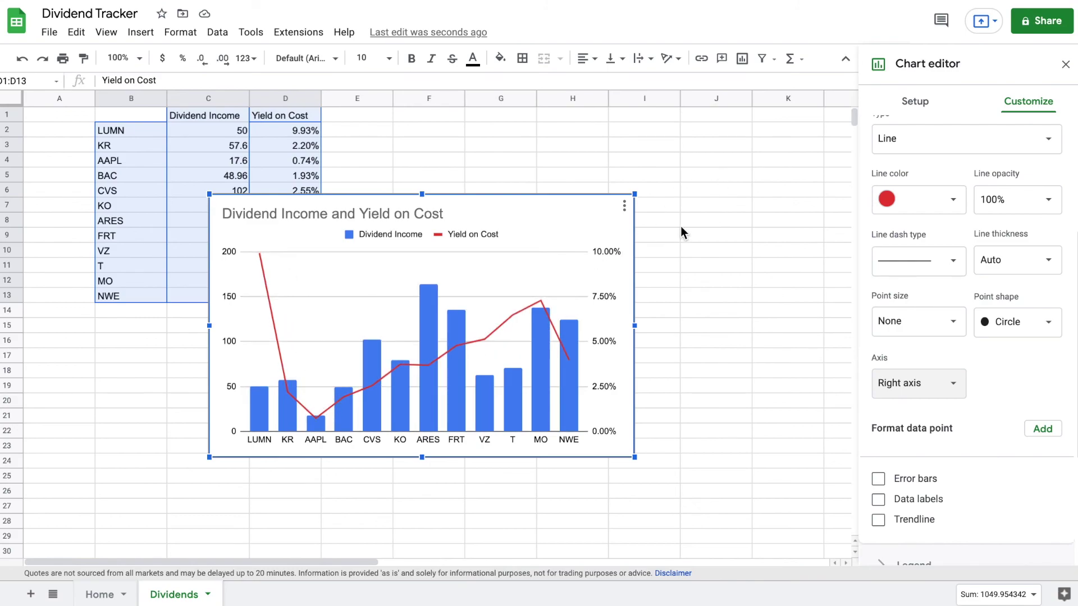
click(1065, 64)
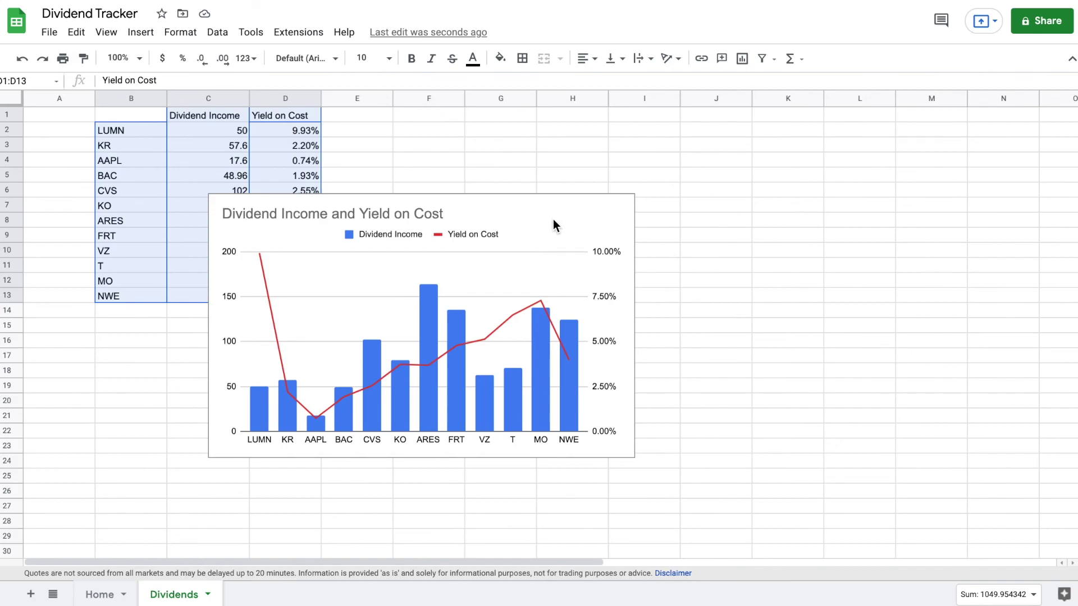
Step: Move the Dividend Income and Yield on Cost chart clear of the table, with its corner at about F2
click(584, 224)
drag(347, 405, 527, 339)
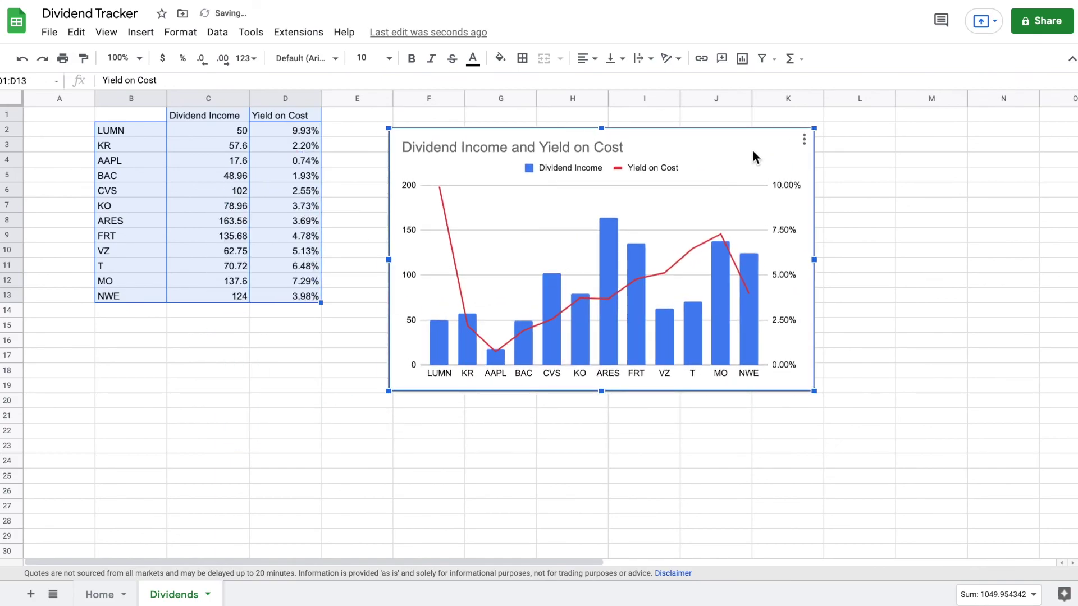
key(Escape)
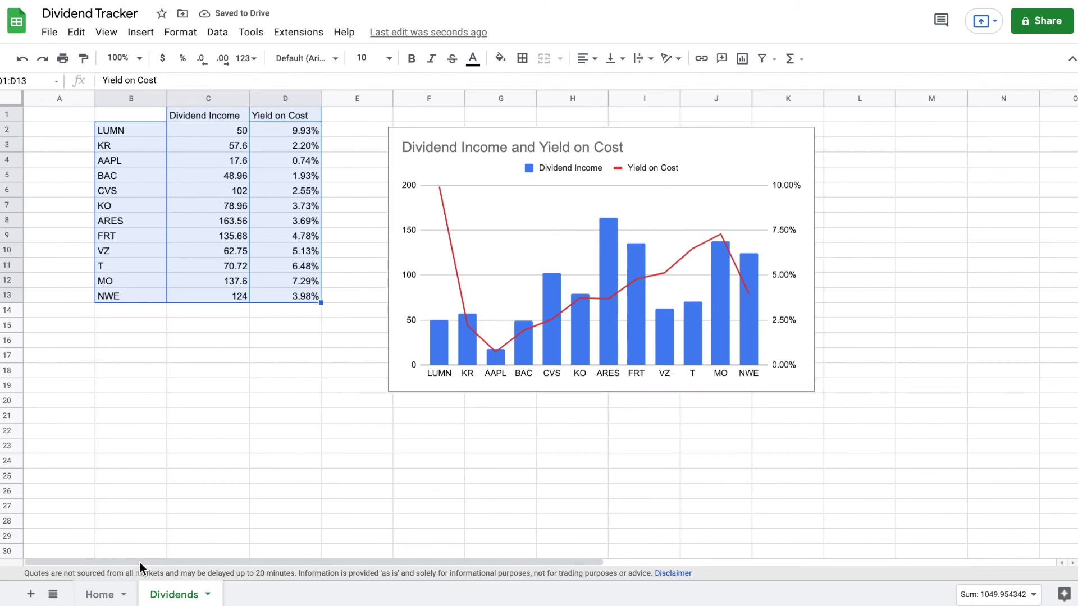
Step: Paste a copy of the combo chart on the Home sheet and place it directly beside the Market Value pie chart at F18
click(109, 599)
scroll(556, 486, down, 3)
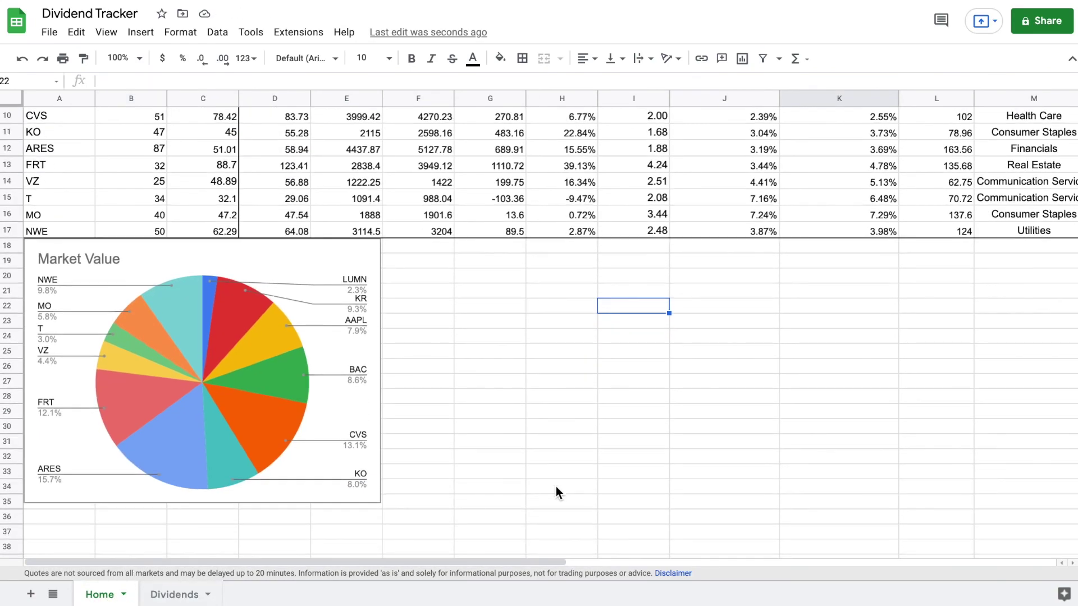
key(ctrl+v)
drag(964, 333, 680, 265)
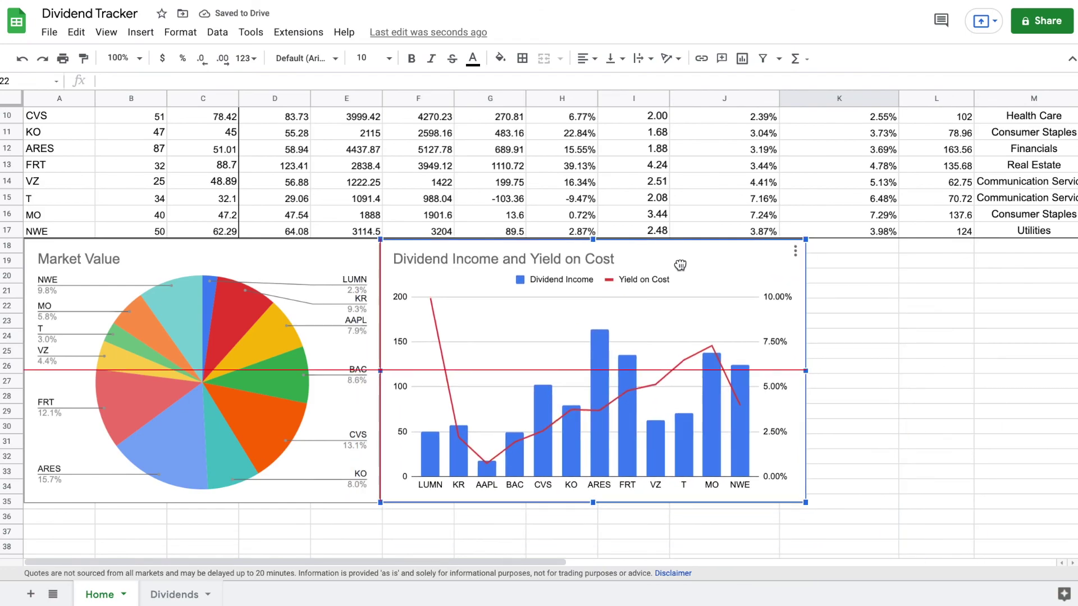
click(897, 312)
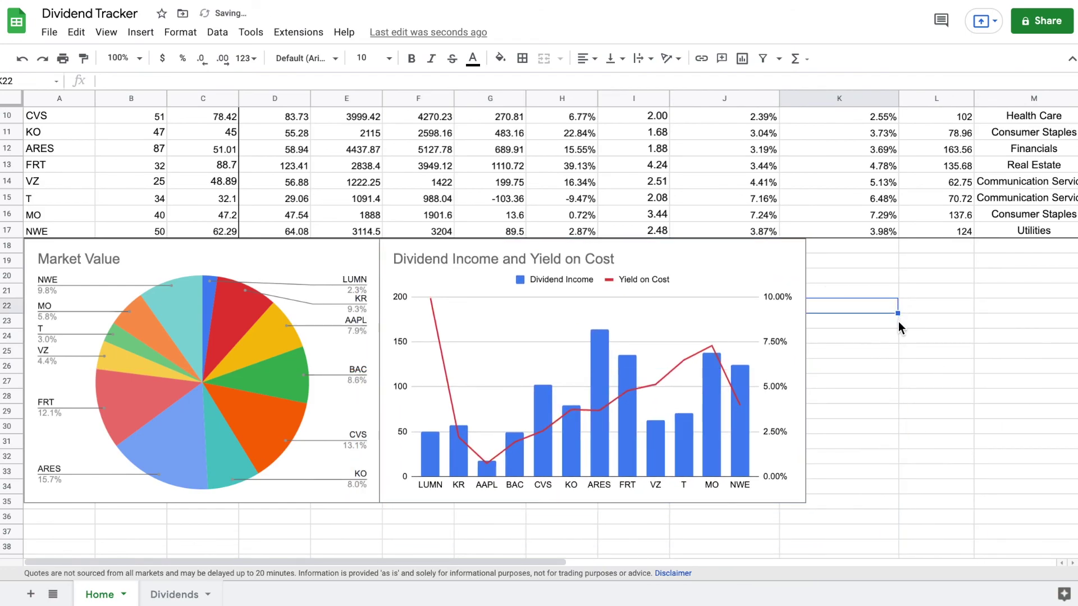
scroll(898, 325, up, 3)
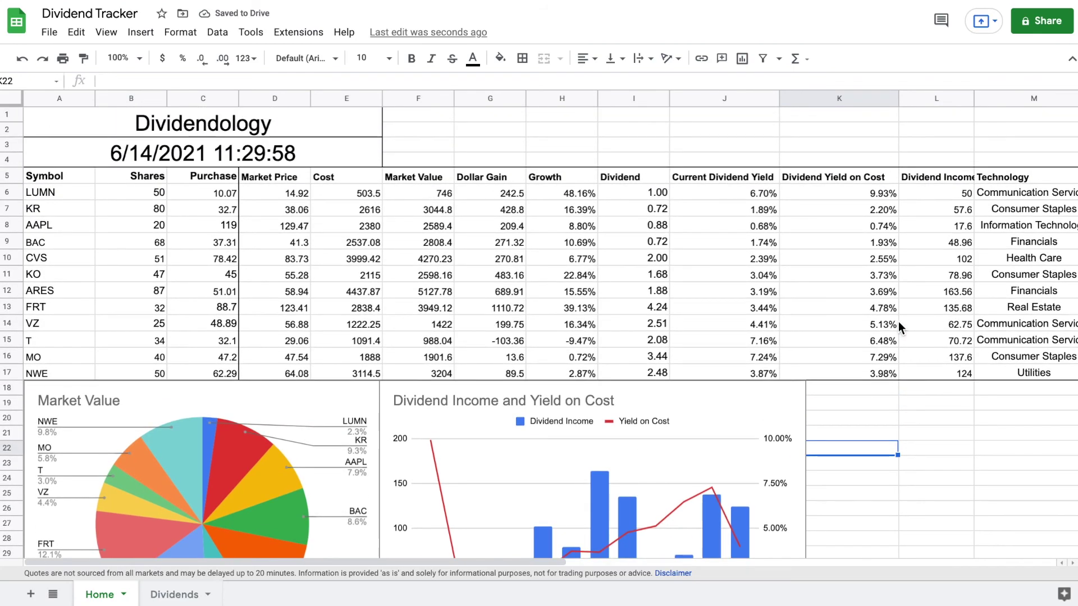
Step: Replace the Technology header in M5 of the Home sheet with Industry
click(121, 57)
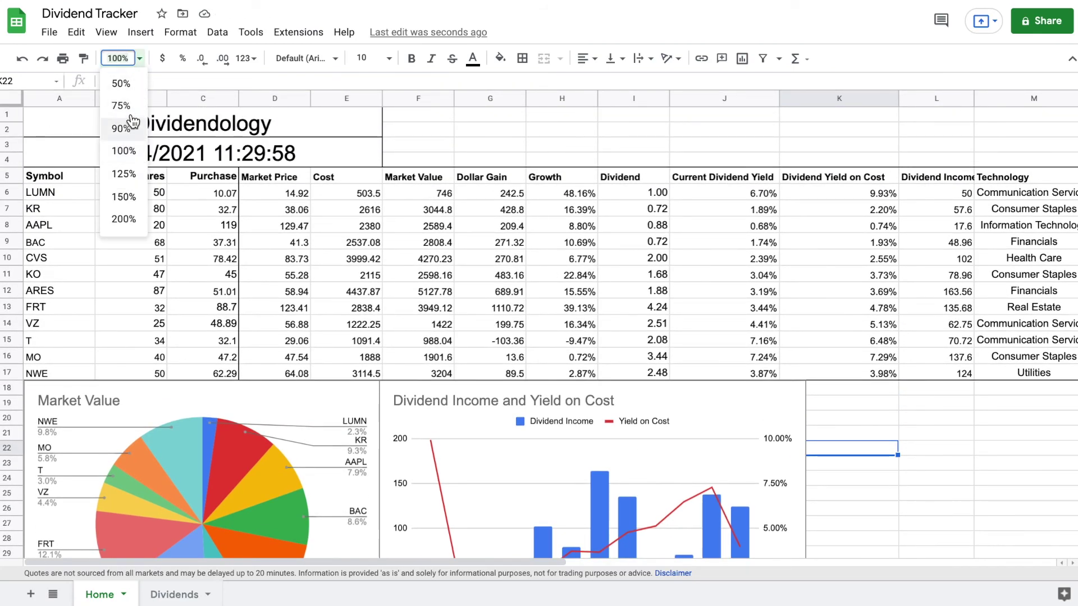
click(133, 111)
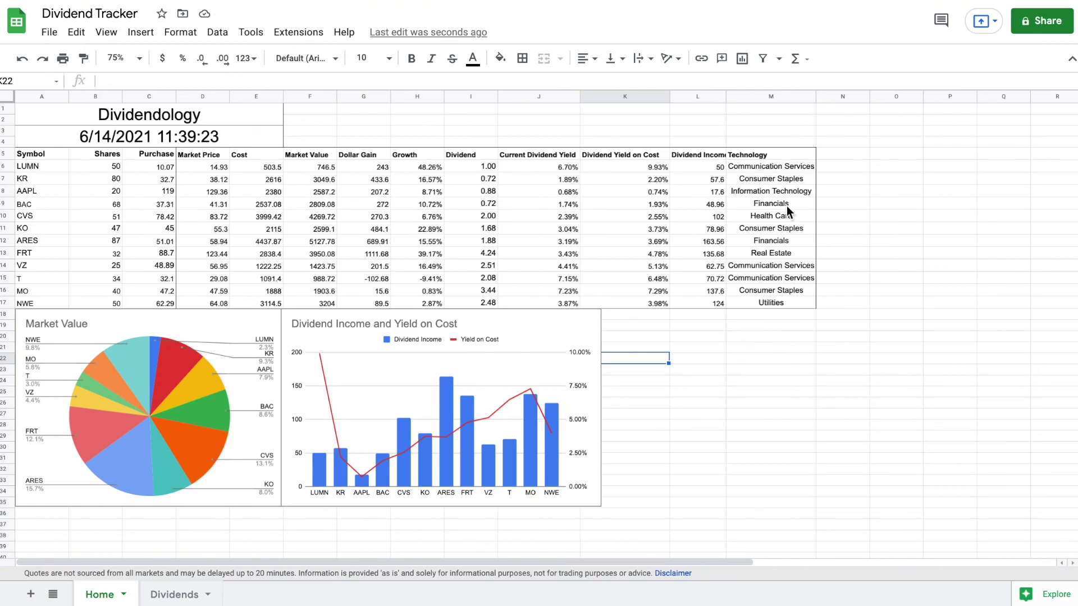
click(787, 152)
key(Delete)
text(Industry)
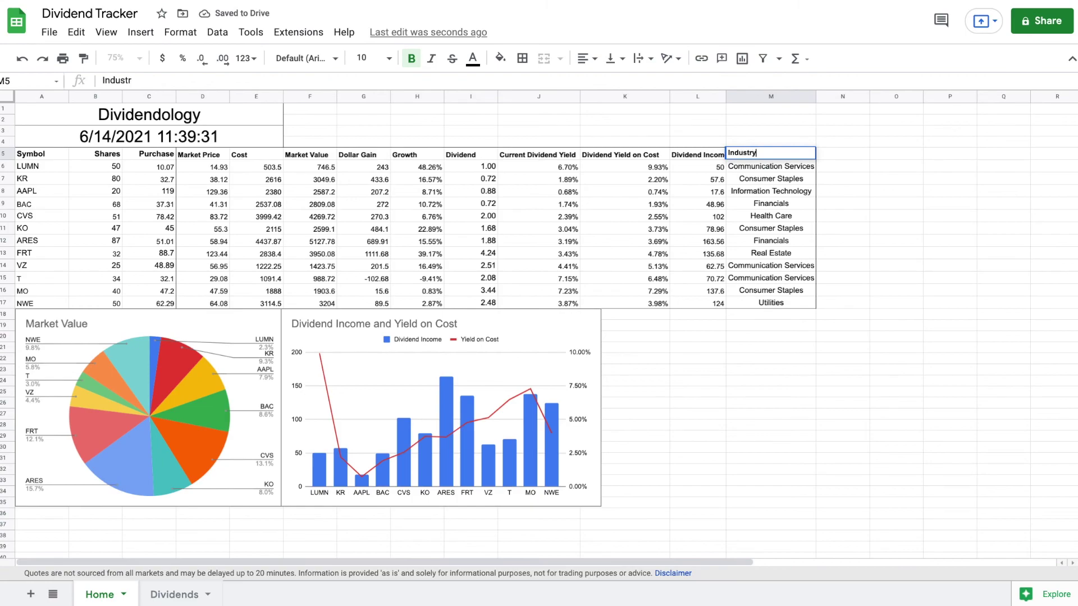
key(Return)
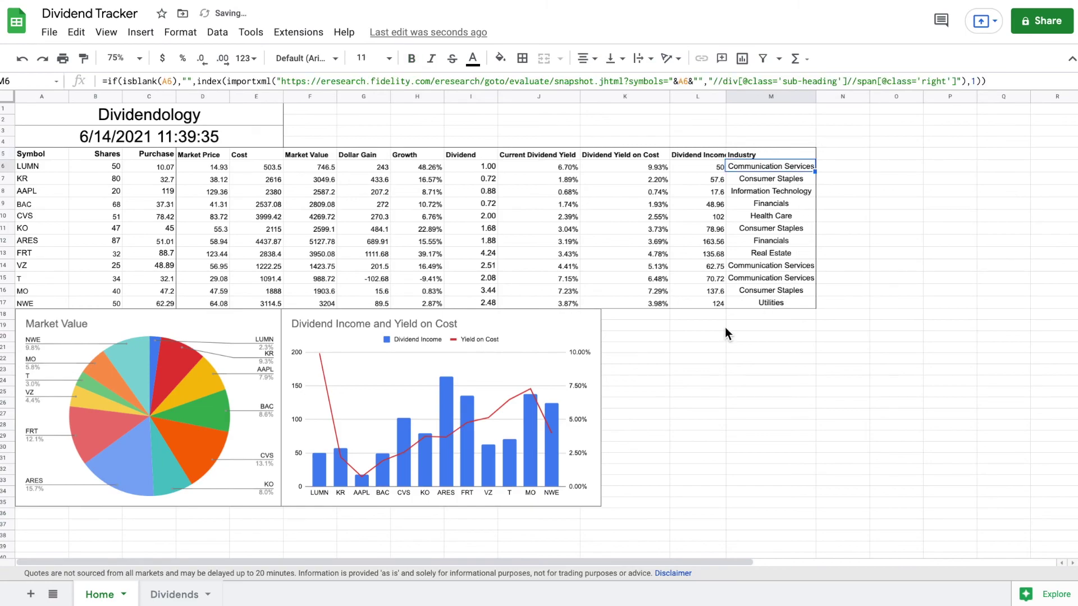
Step: Add a new sheet and name it Value by Industry
click(31, 594)
double_click(166, 595)
key(BackSpace)
text(Value )
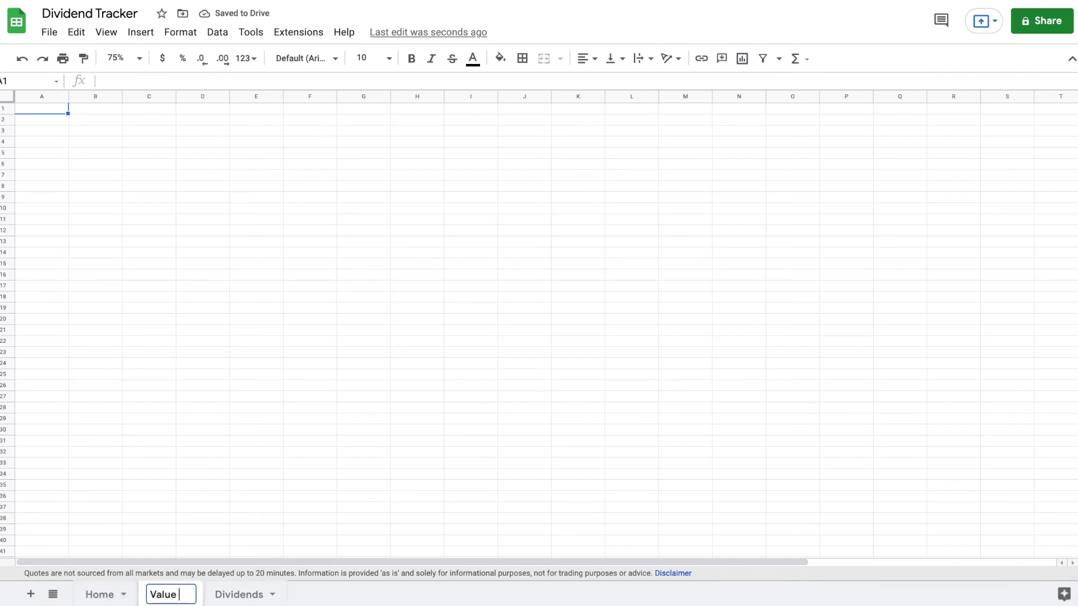
text(by Ind)
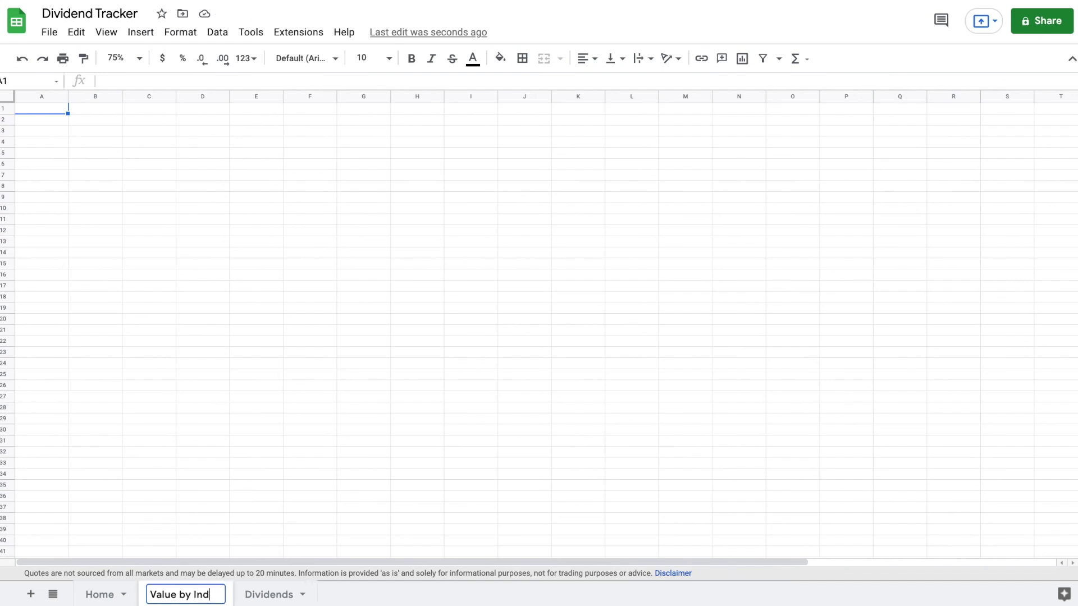
text(ustry)
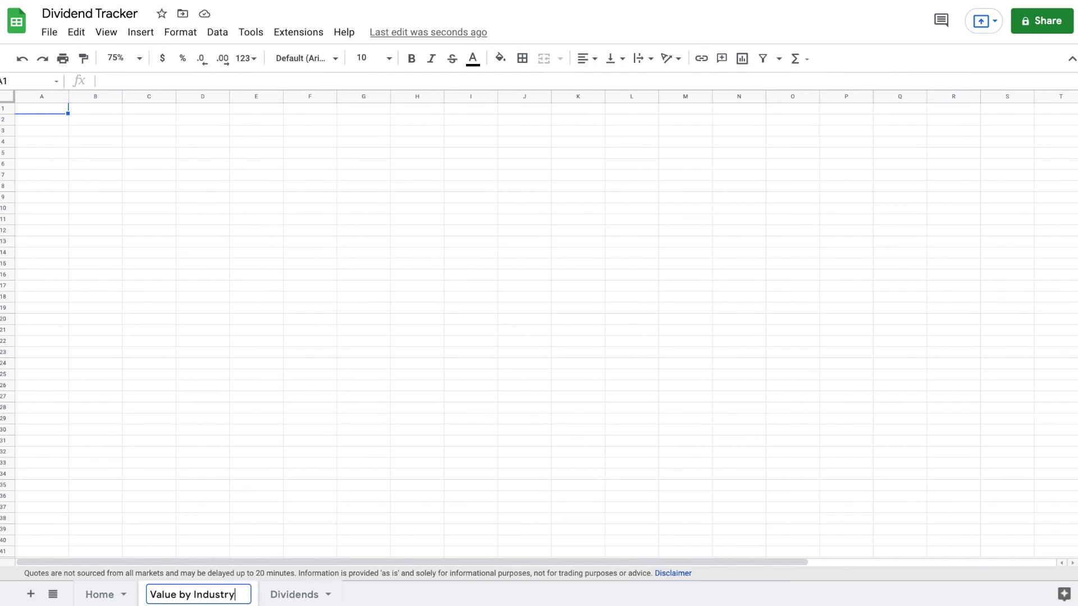
click(166, 244)
Step: Link B2 of Value by Industry to the first symbol with =Home!A6 and fill the formula down to B13
click(104, 120)
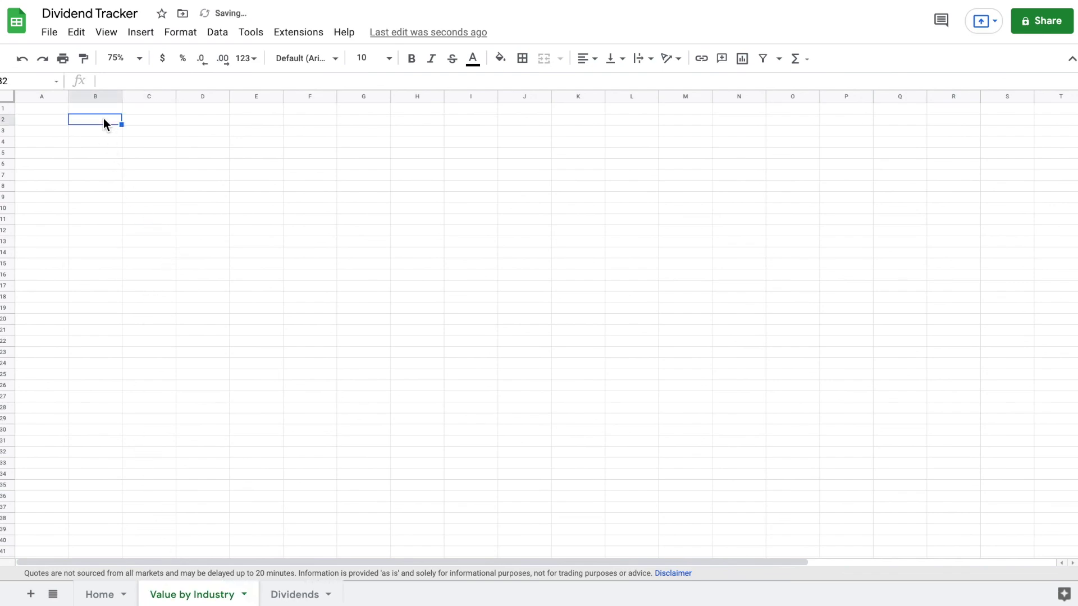
text(=)
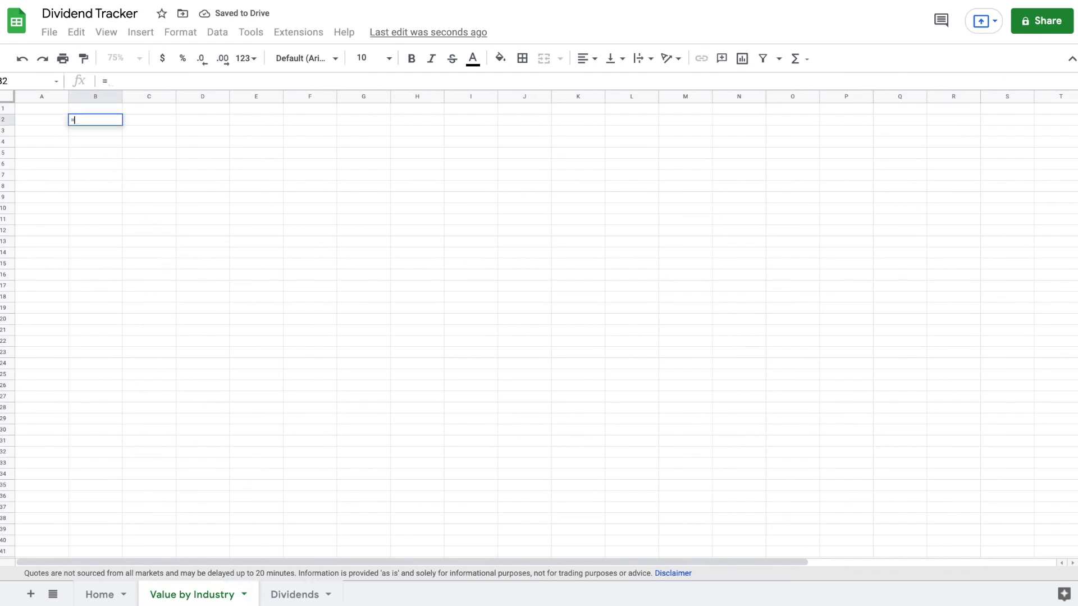
click(100, 594)
click(51, 165)
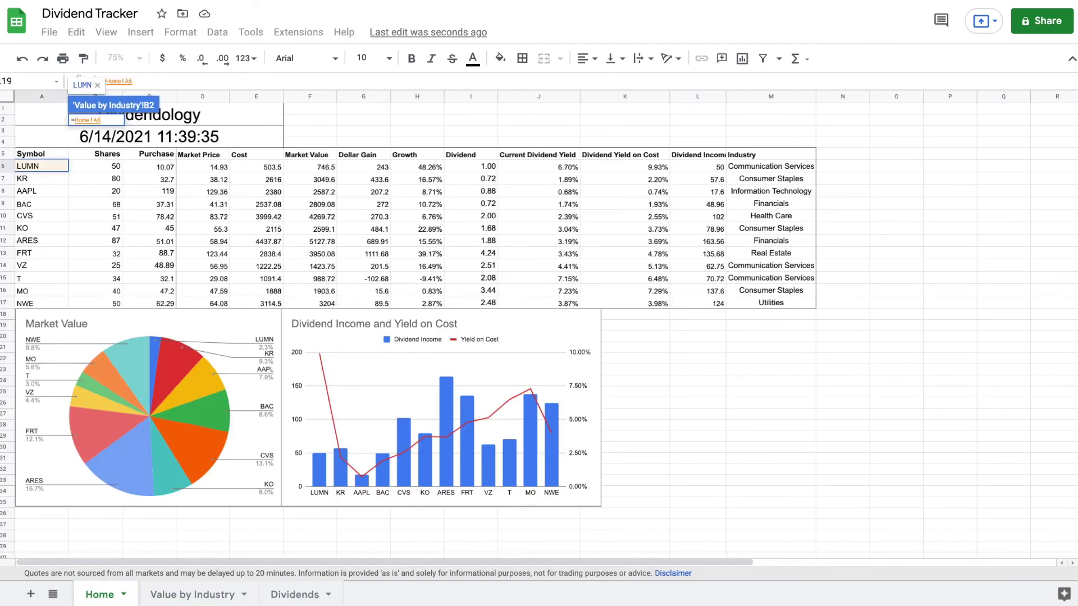
key(Return)
drag(123, 123, 117, 268)
Step: Link C2 to the first holding's market value with =Home!F6 and fill the formula down to C13
click(161, 119)
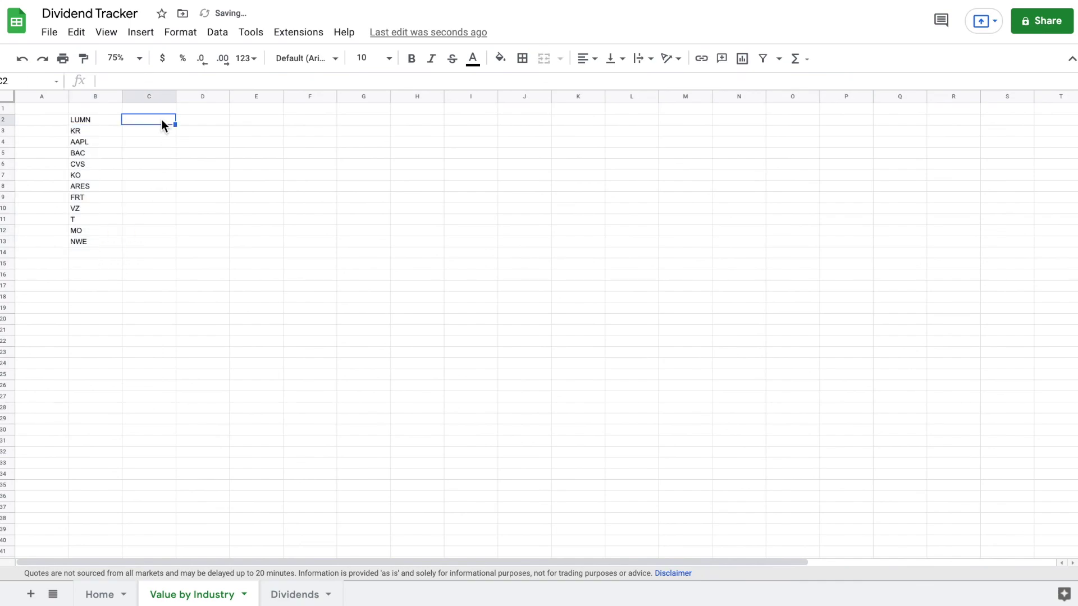
text(=)
click(101, 594)
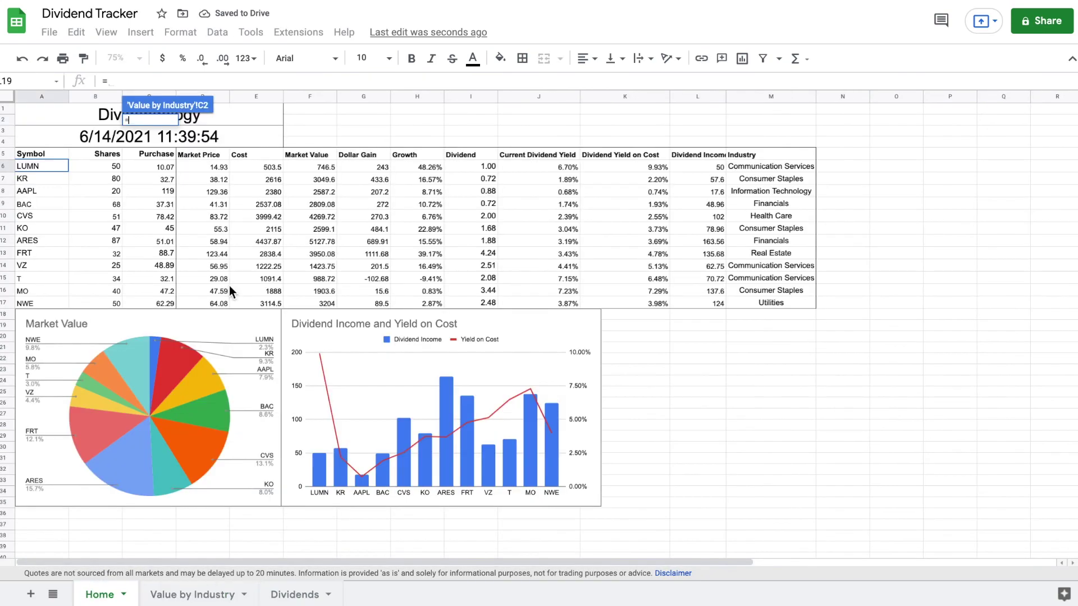
click(317, 164)
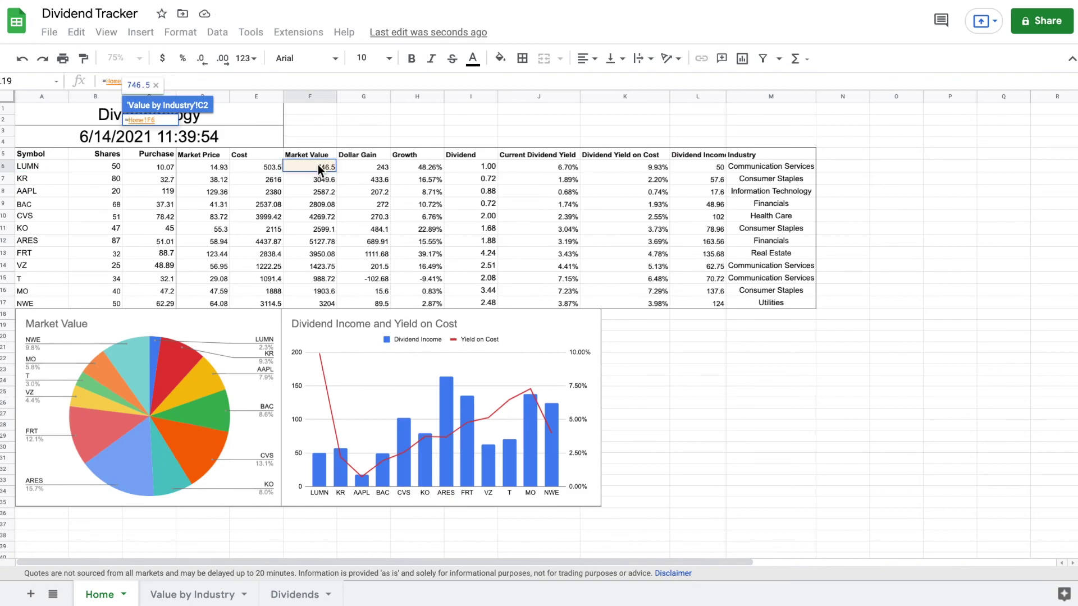
key(Return)
drag(170, 239, 171, 247)
Step: Link D2 to the first holding's industry with =Home!M6, fill down to D13, and widen column D to fit the names
click(214, 119)
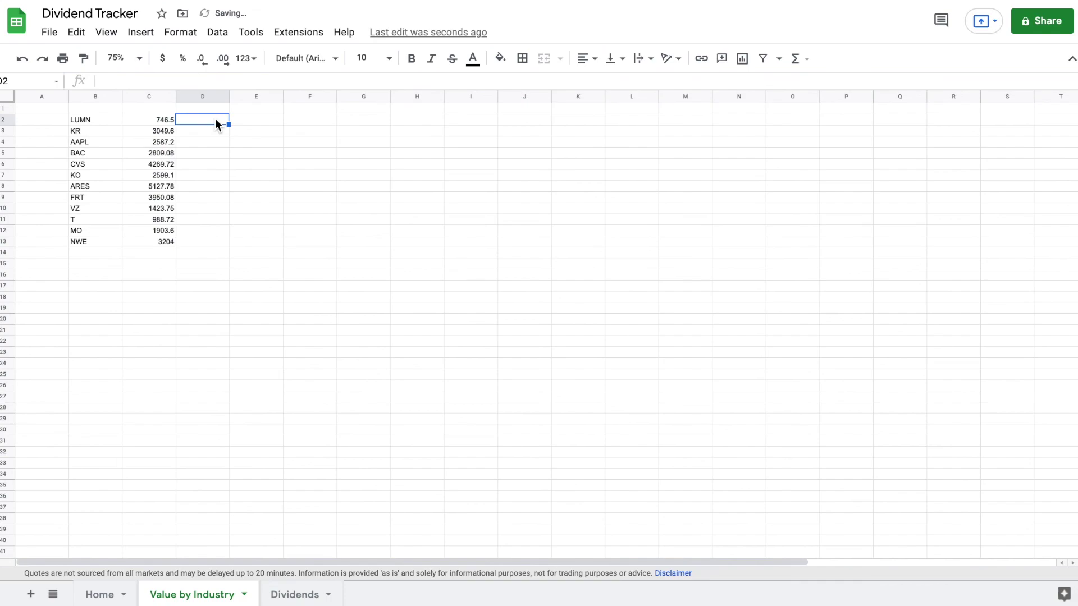
text(=)
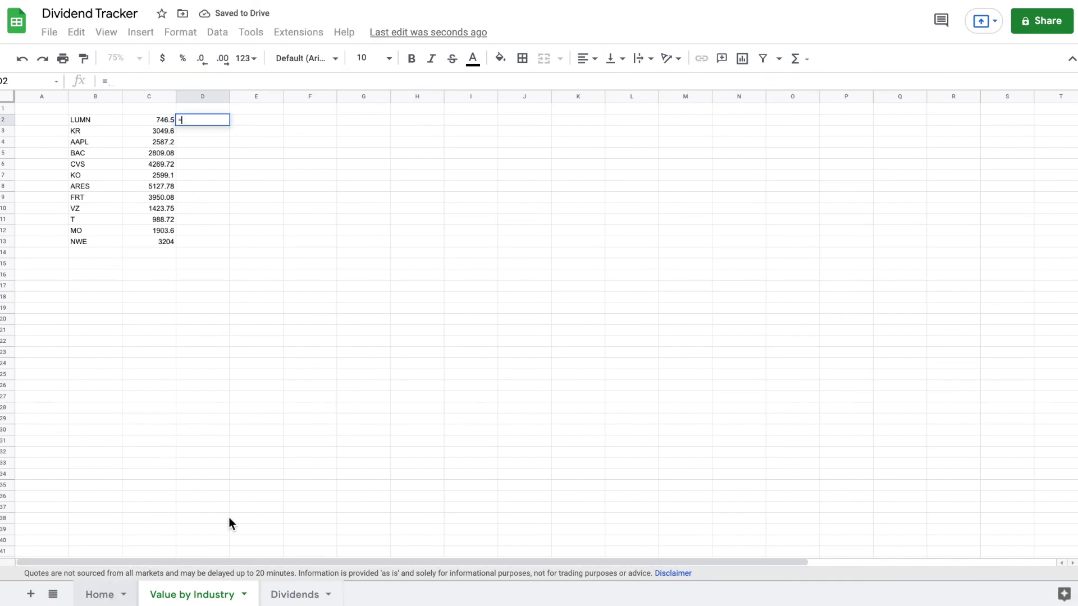
click(129, 584)
click(759, 166)
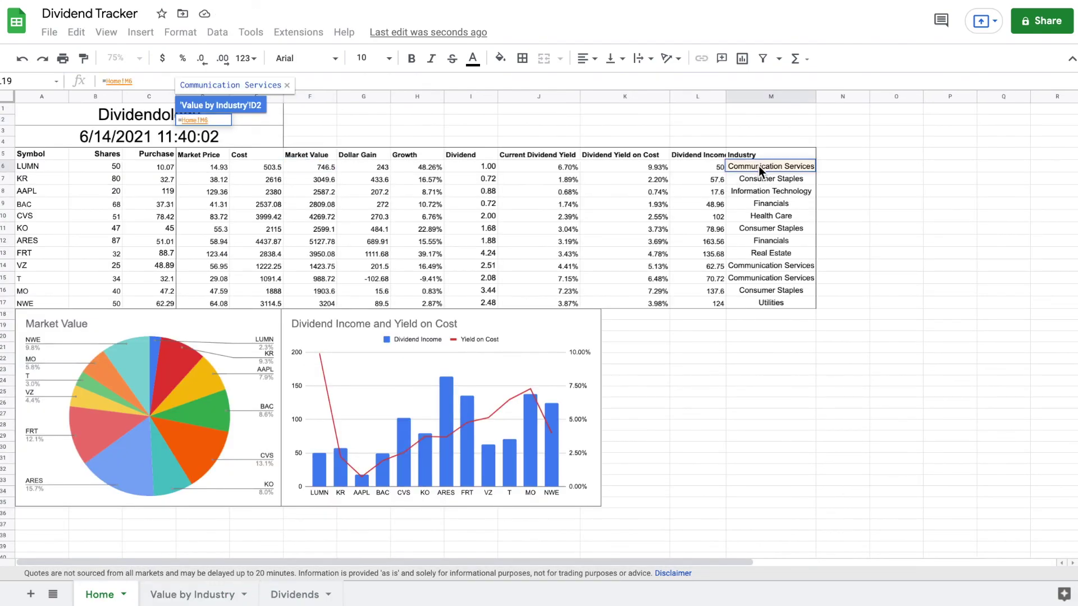
key(Return)
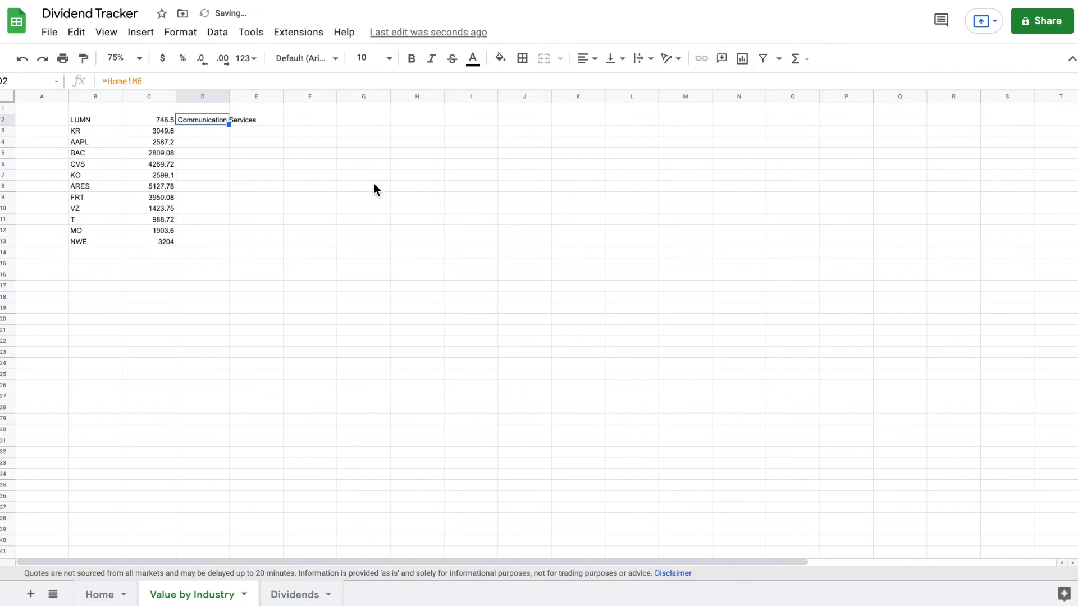
double_click(228, 124)
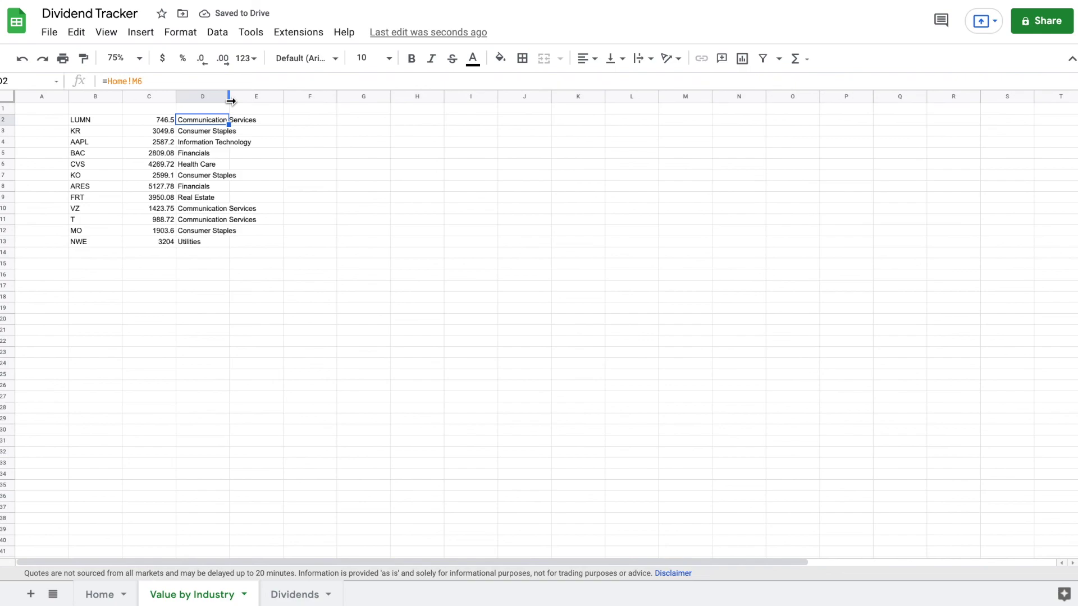
drag(231, 101, 260, 106)
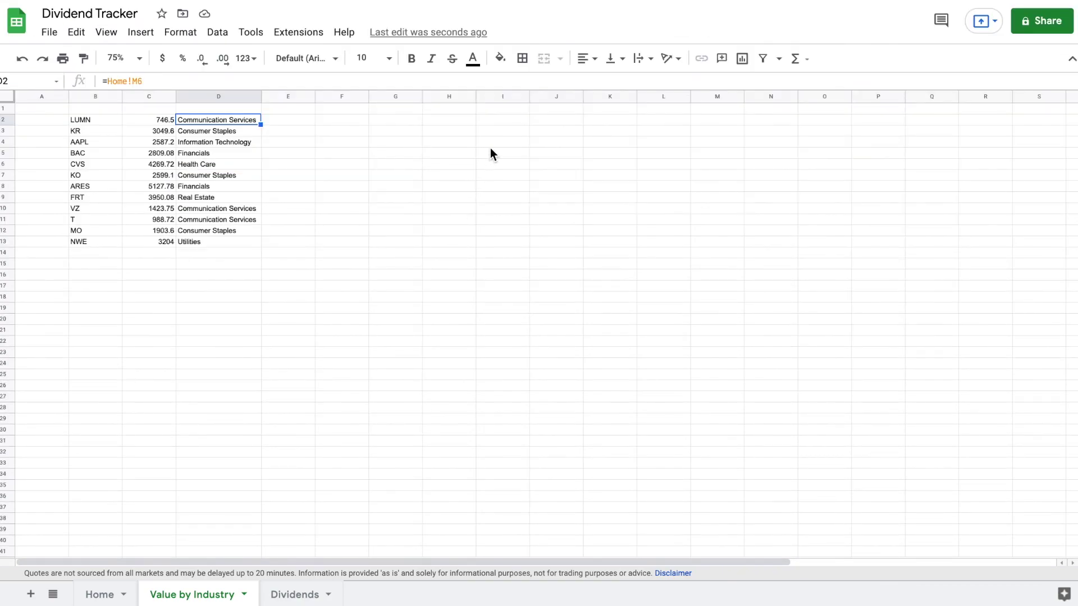
Step: List the distinct industries from H3 with =unique(D2:D13) and widen column H to fit them
click(453, 132)
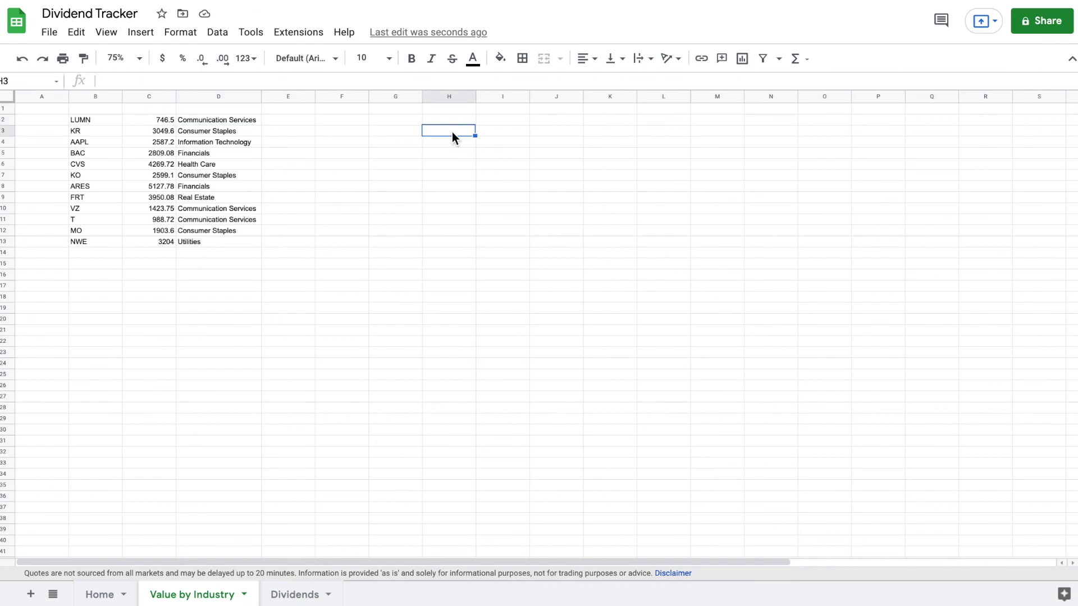
text(=uni)
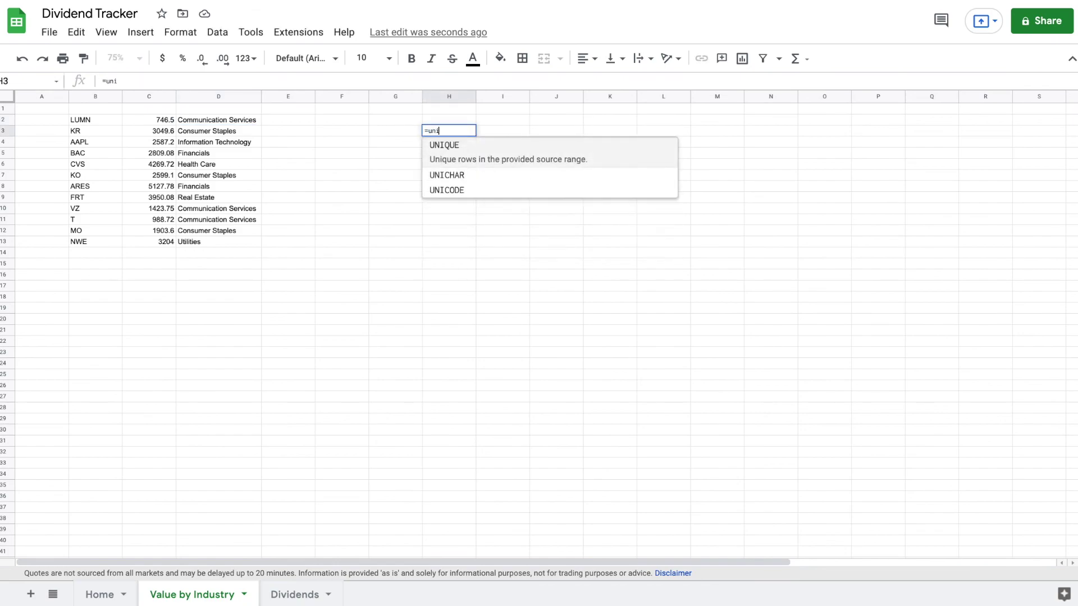
text(que()
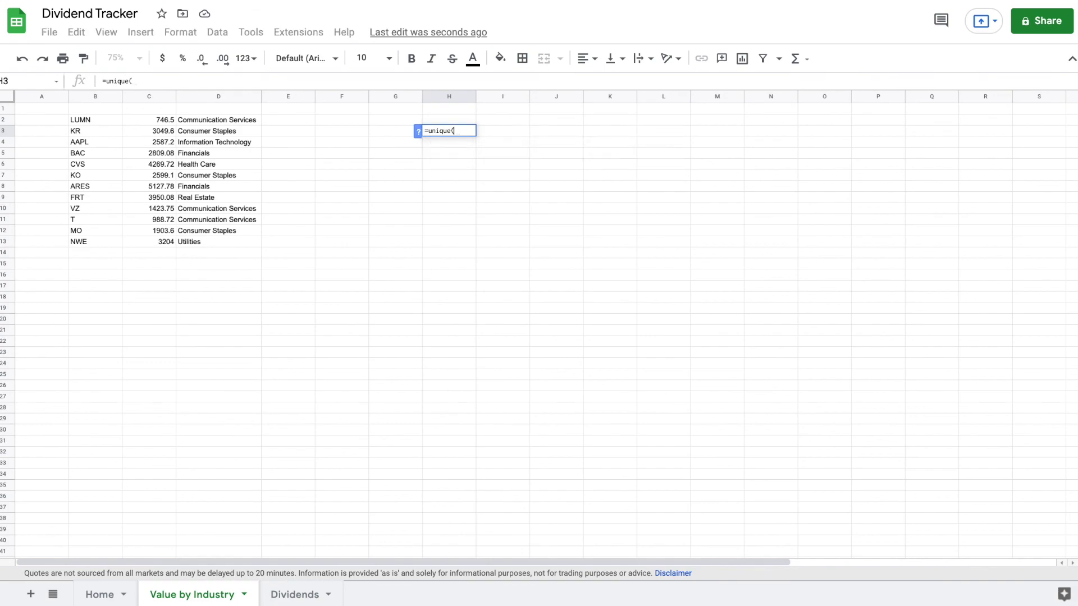
drag(214, 119, 211, 239)
text())
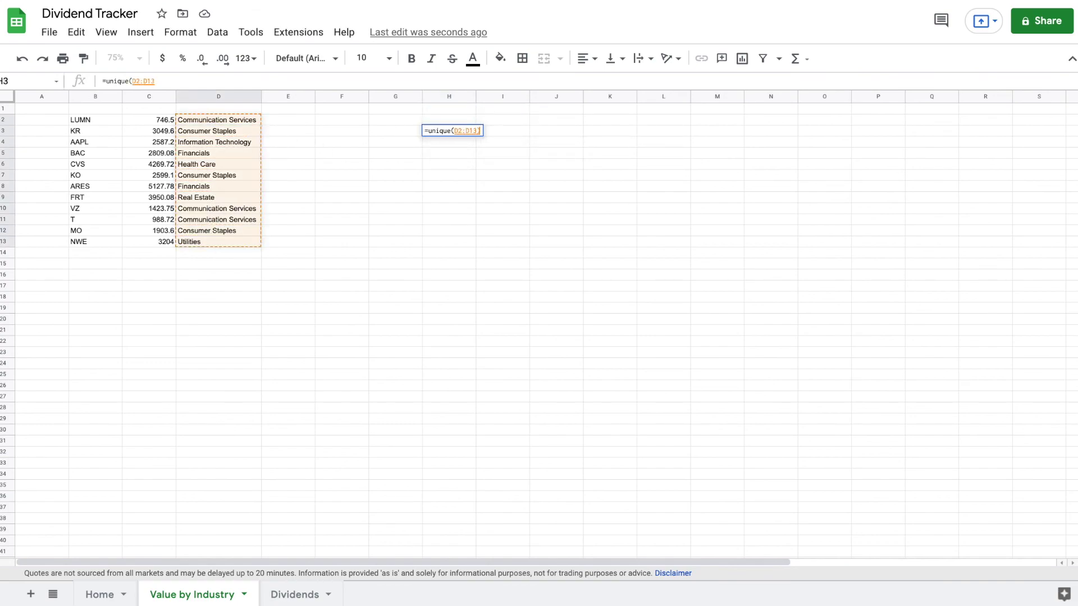
key(Return)
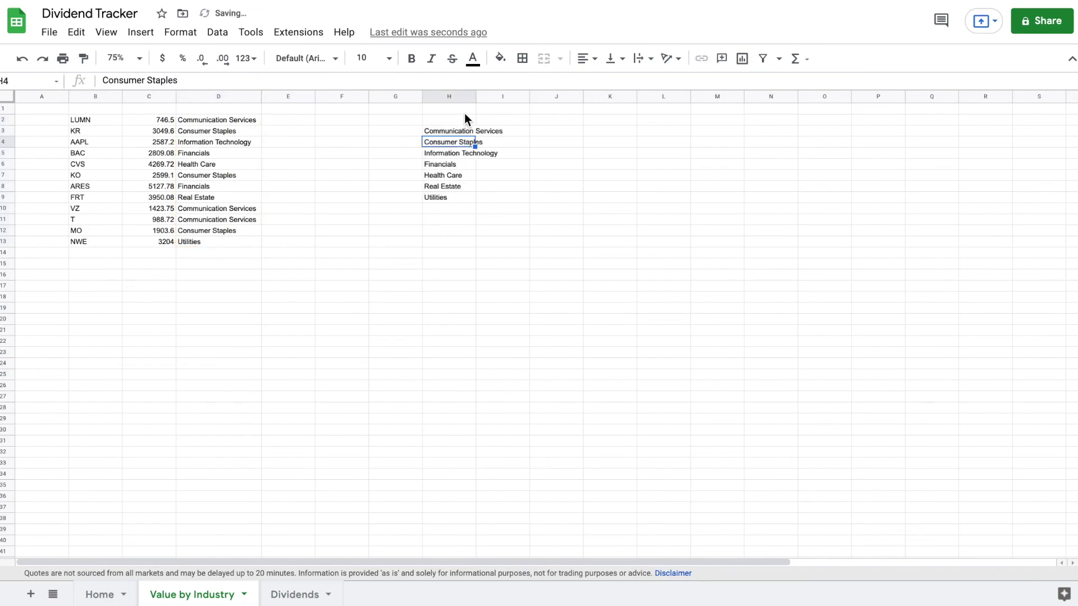
drag(475, 96, 509, 103)
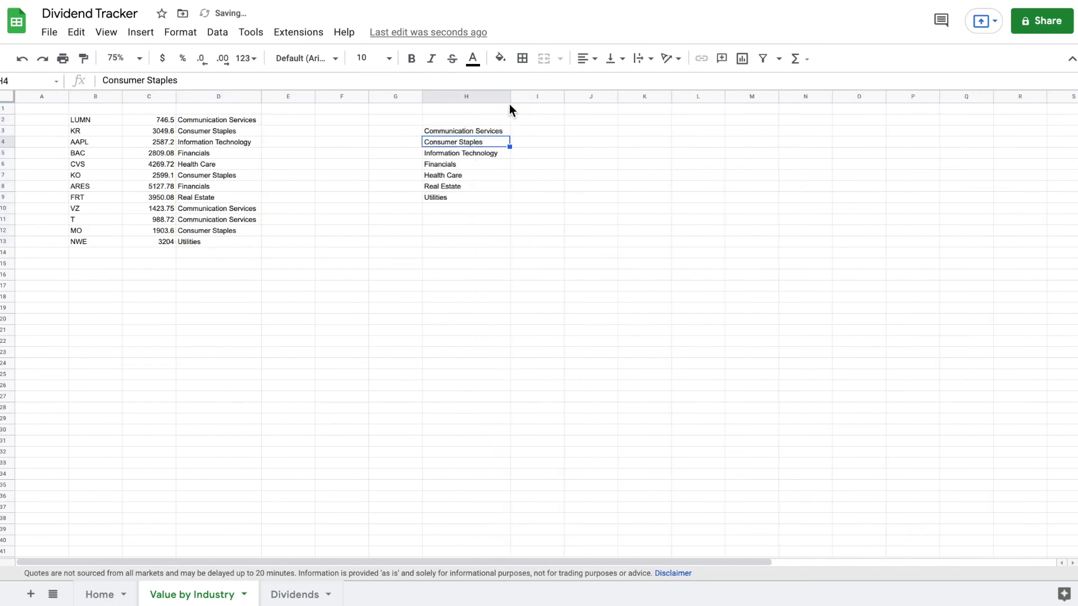
Step: Total market value per industry in I3 with =if(isblank(H3),"",sumif(D2:D13,H3,C2:C13)) and fill the formula down to I9
click(536, 128)
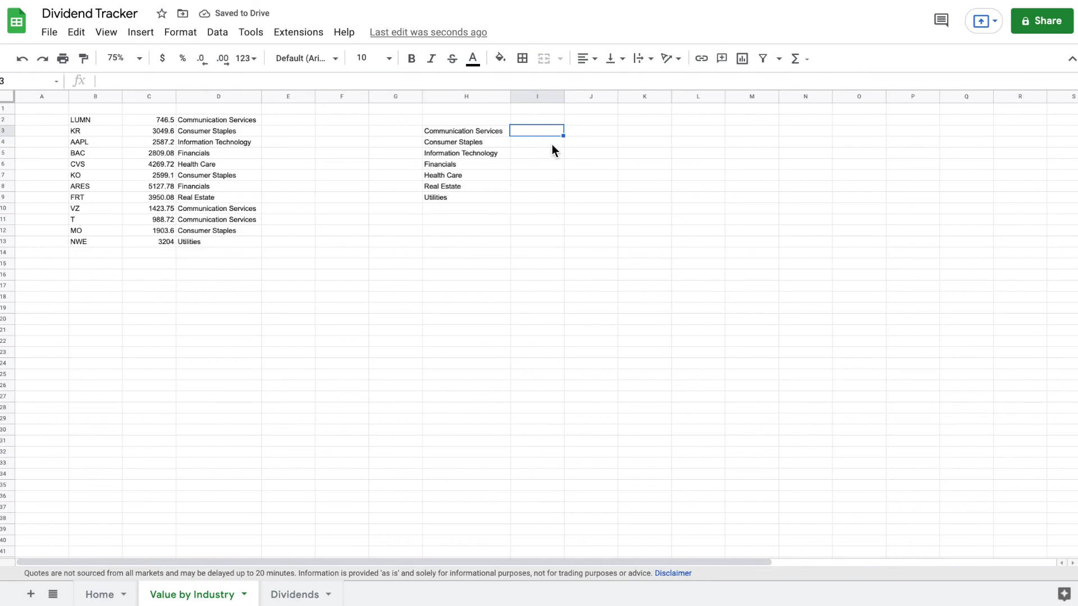
text(=if(isblank(H3),"",sumif(D2:D13,H3,C2:C13)))
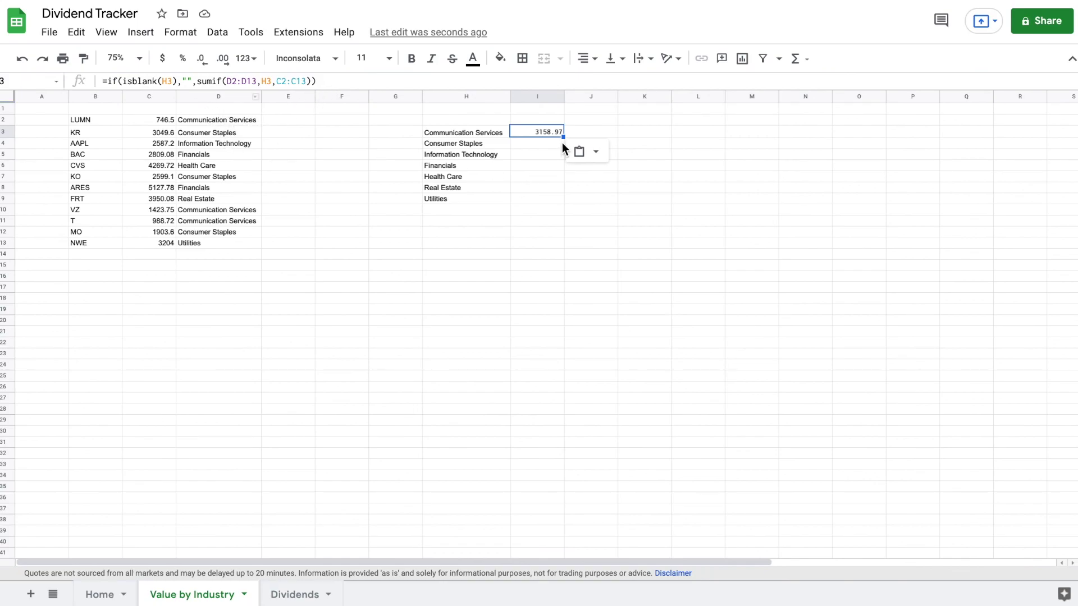
drag(562, 136, 555, 207)
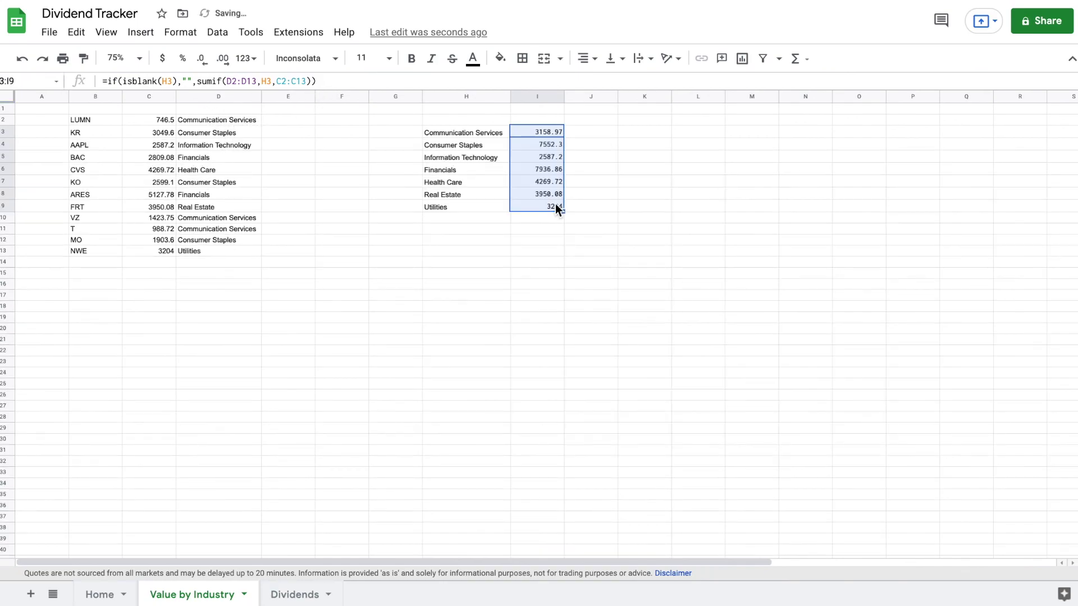
click(625, 185)
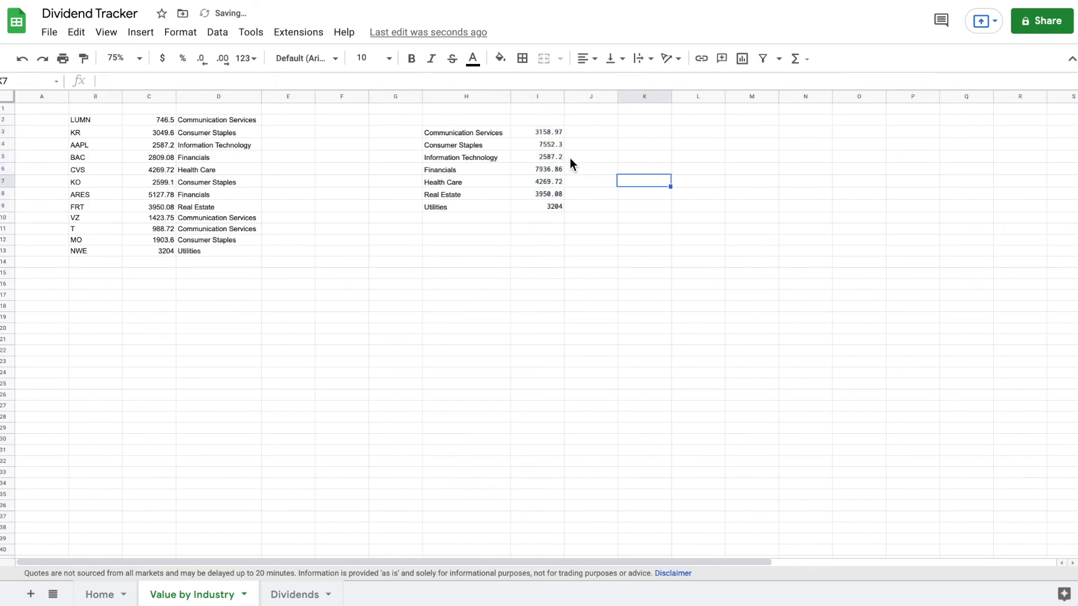
Step: Insert a pie chart of the industry totals in H3:I9, enlarge it slightly, and move it below the tables at about E14
drag(475, 138, 536, 206)
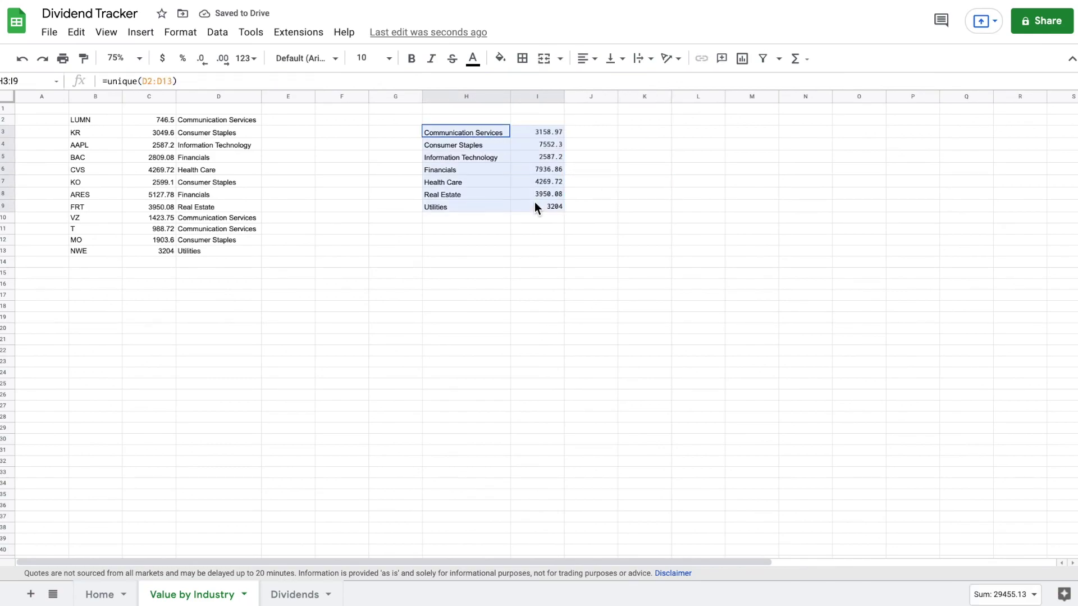
click(141, 32)
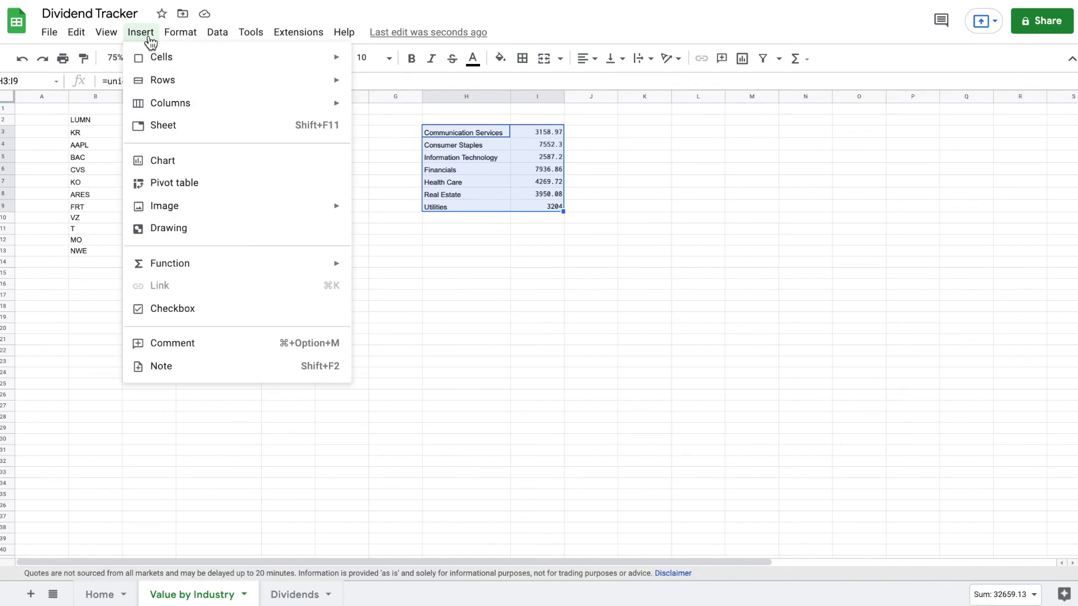
click(194, 160)
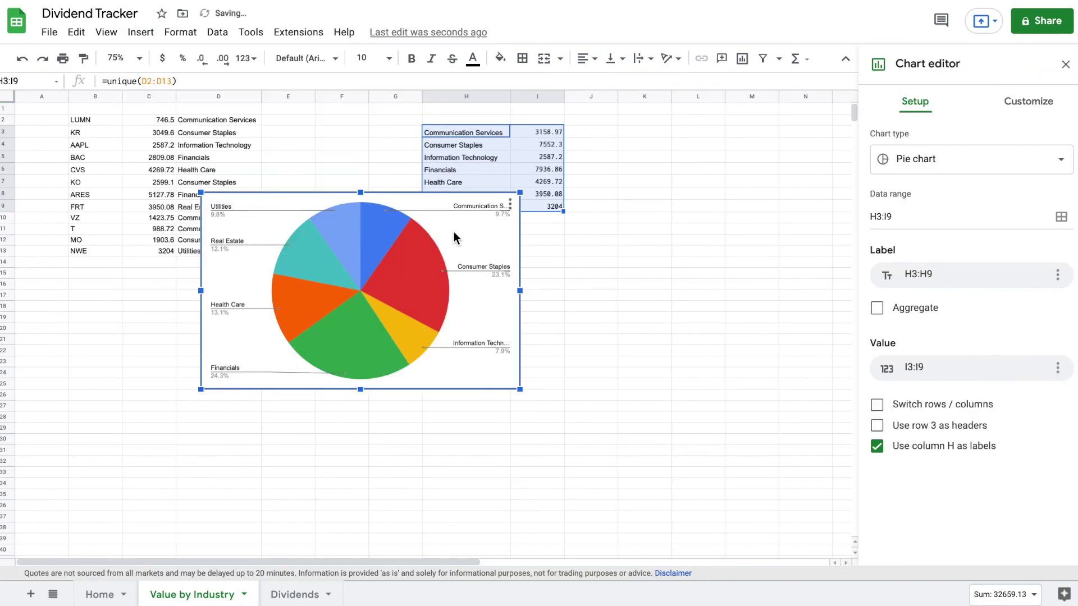
drag(520, 388, 549, 405)
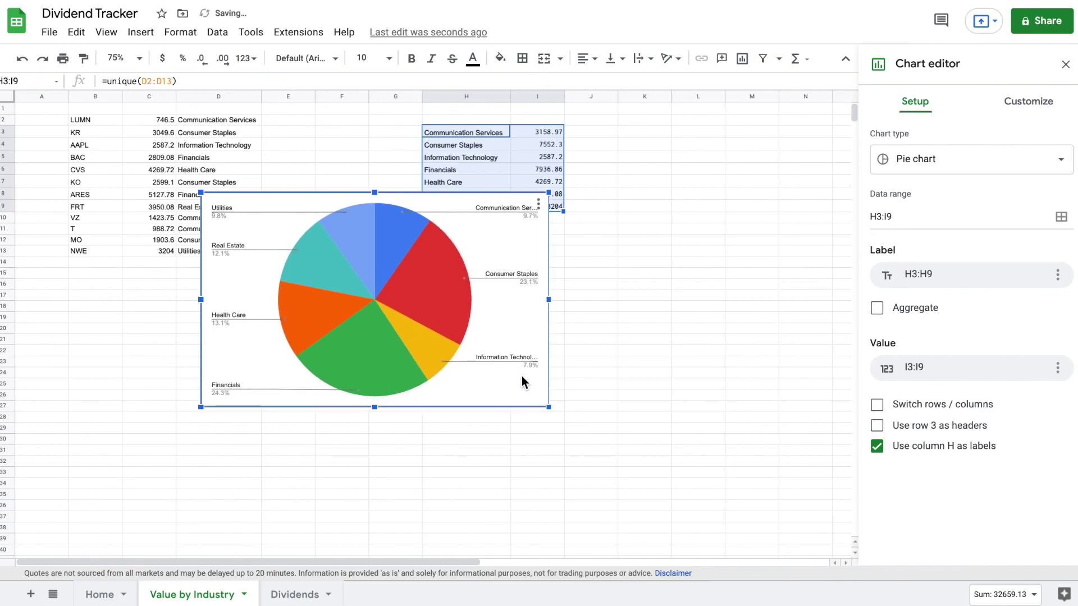
drag(524, 239, 588, 311)
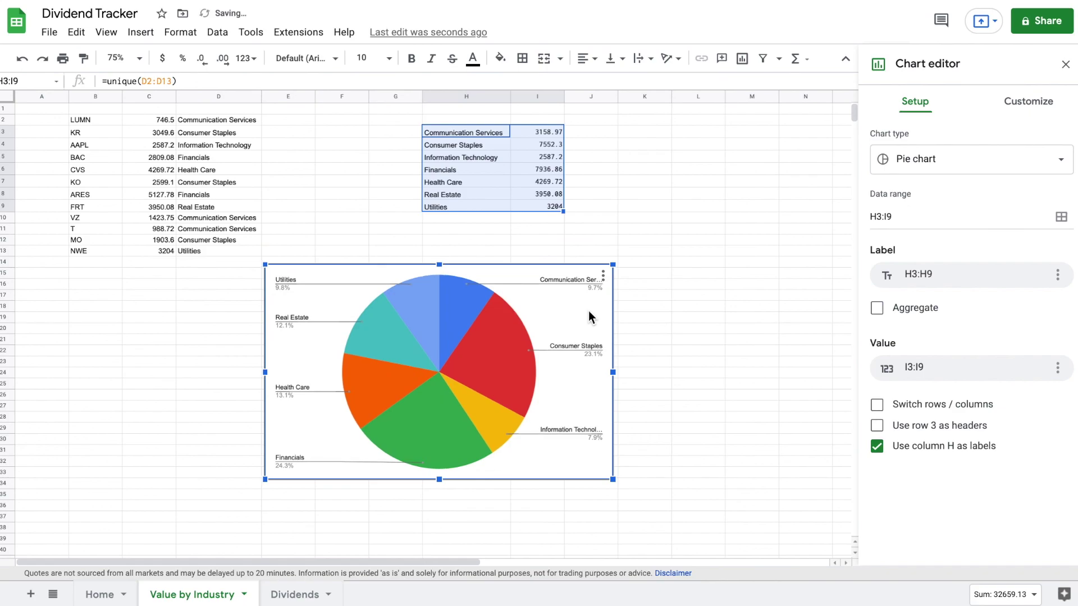
Step: Paste the copied industry pie chart onto the Home sheet and place it directly beside the Dividend Income and Yield on Cost chart
click(106, 594)
key(ctrl+v)
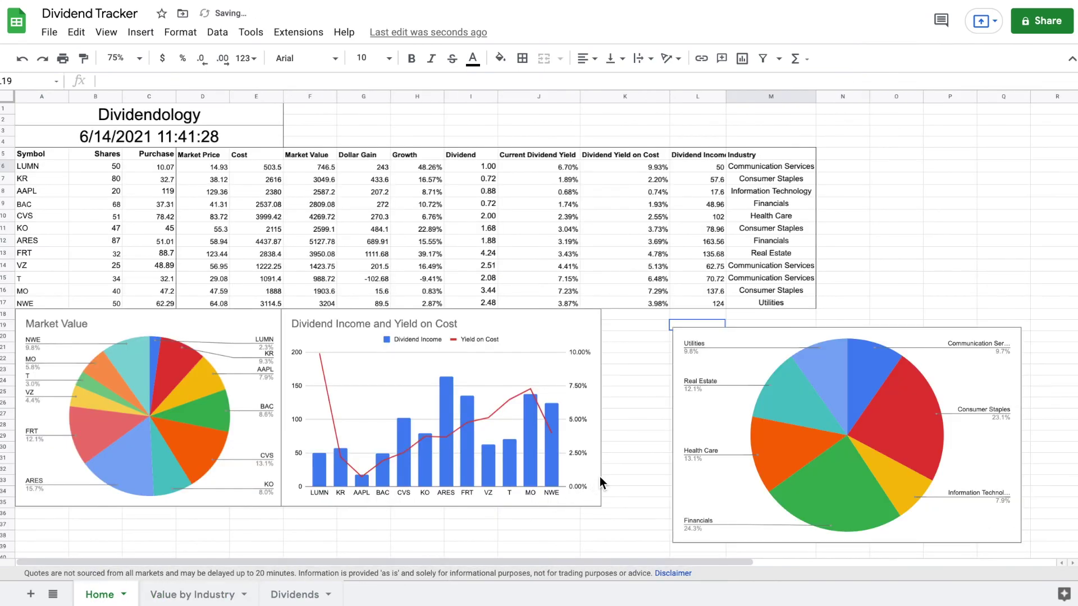
click(954, 372)
drag(950, 377, 868, 356)
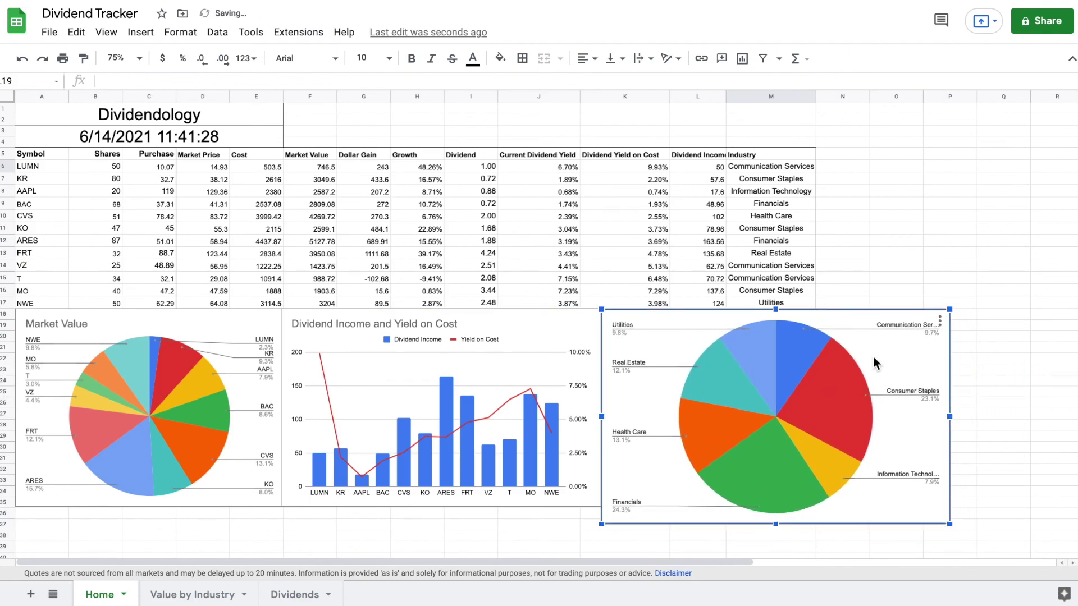
Step: Narrow the Dividend Income and Yield on Cost chart, then move and resize the industry pie chart to adjoin it at the same height
click(582, 413)
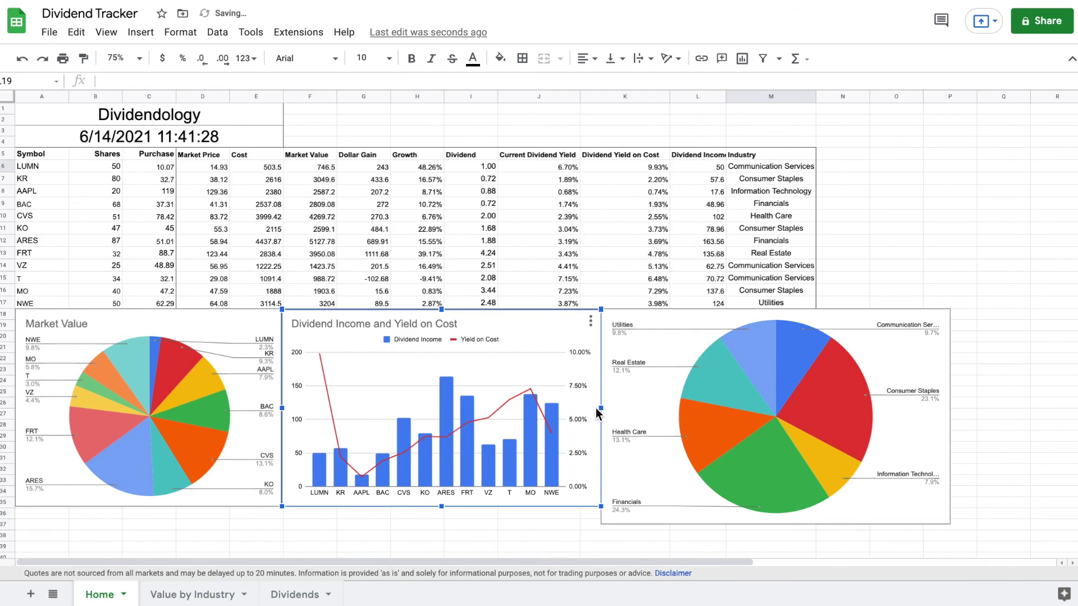
drag(599, 410, 558, 409)
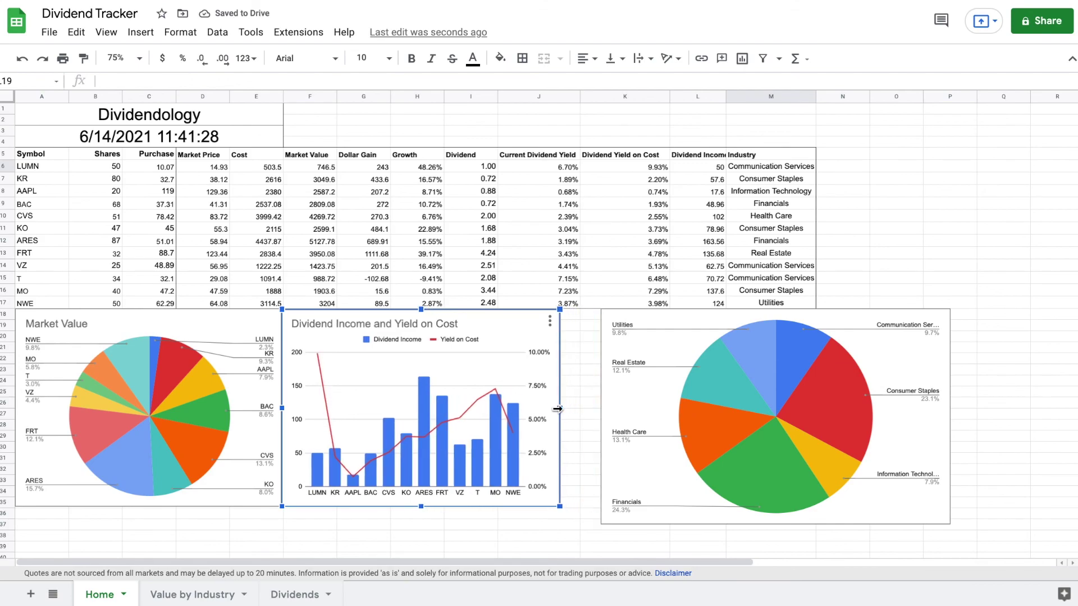
click(654, 409)
drag(653, 409, 614, 410)
drag(907, 526, 828, 487)
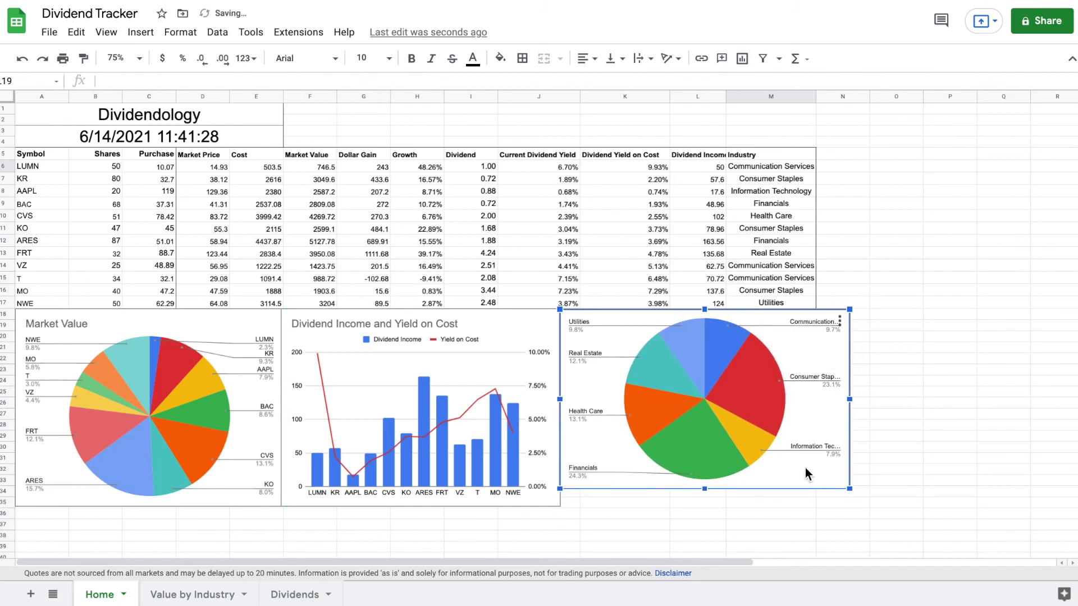
drag(703, 489, 704, 506)
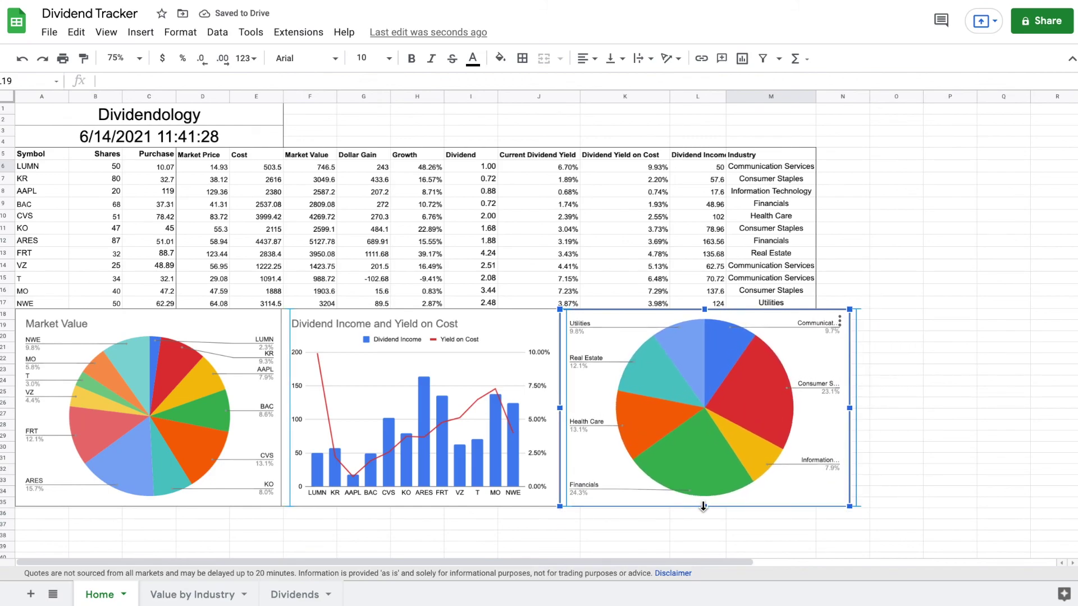
drag(849, 408, 818, 409)
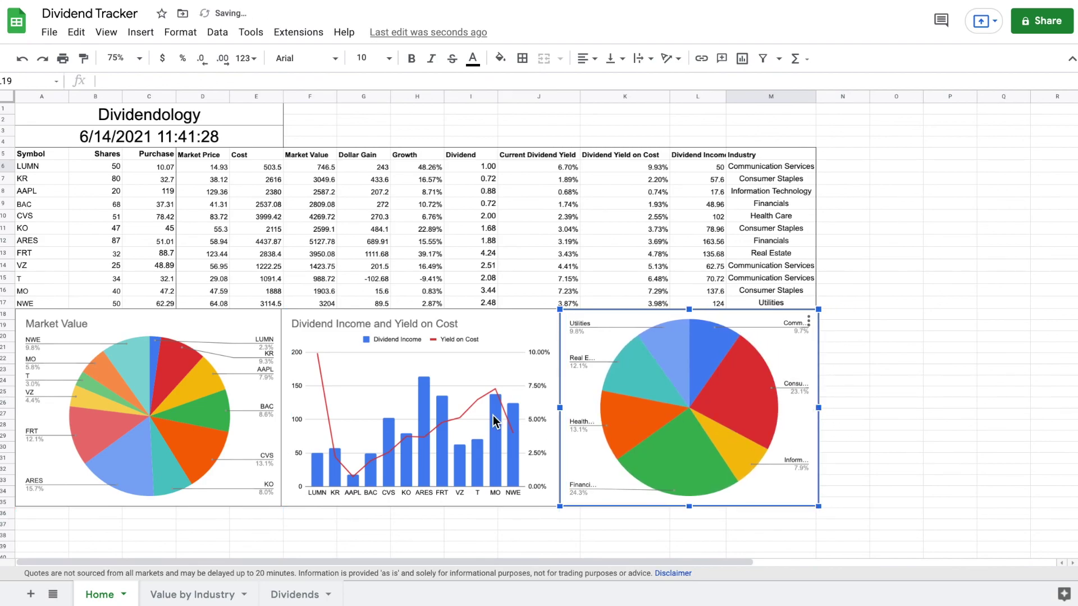
Step: Narrow the Market Value chart slightly and shift the other two charts over so all three sit flush within the holdings table's width
click(265, 430)
drag(280, 408, 274, 408)
click(370, 393)
drag(370, 393, 361, 389)
drag(361, 388, 362, 393)
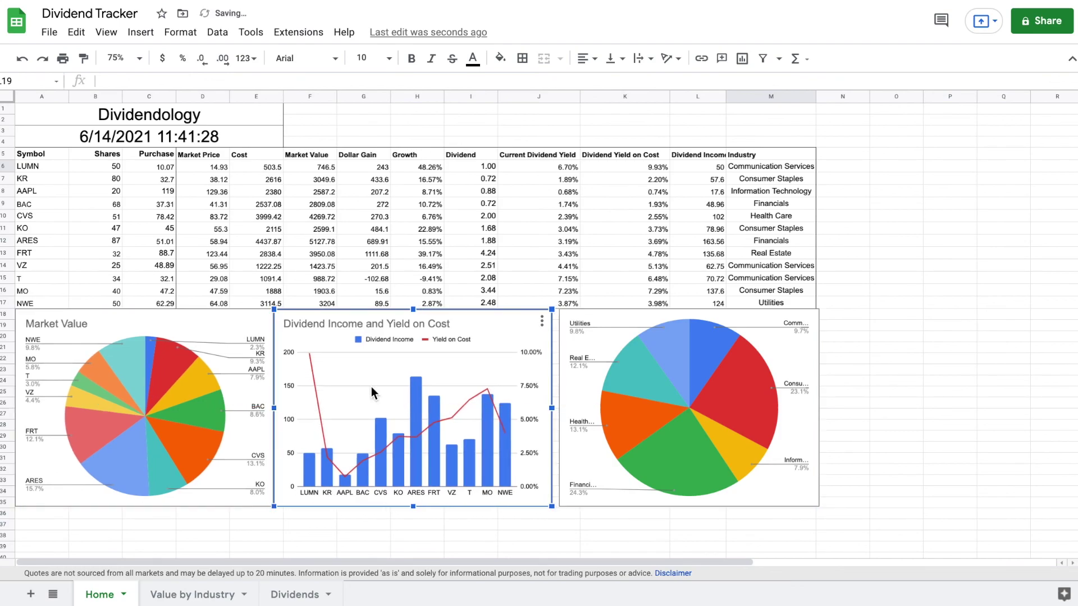
click(590, 393)
drag(590, 393, 582, 393)
drag(813, 406, 817, 407)
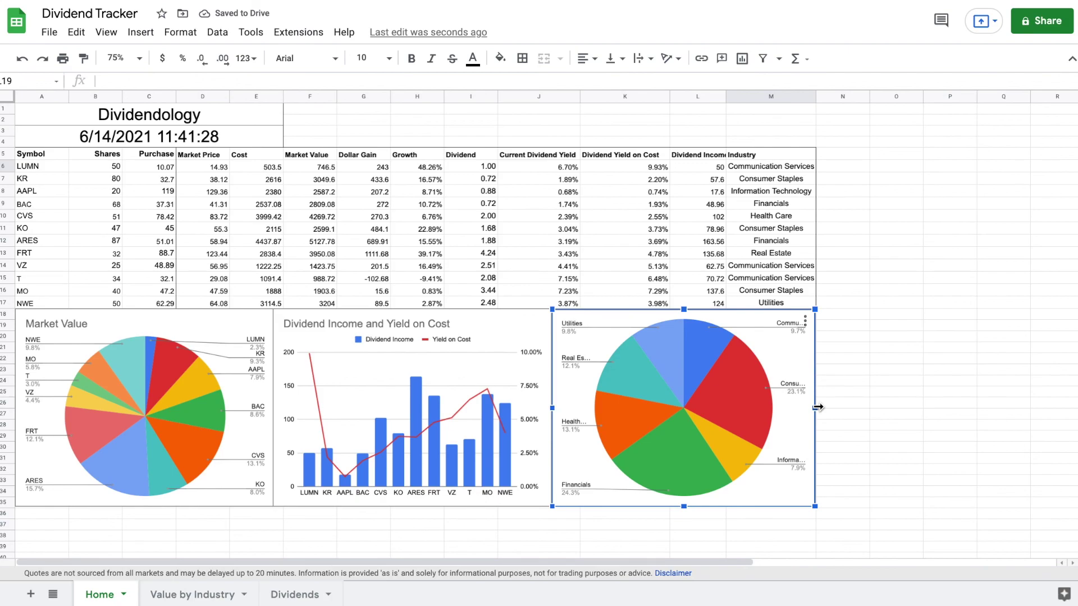
click(894, 344)
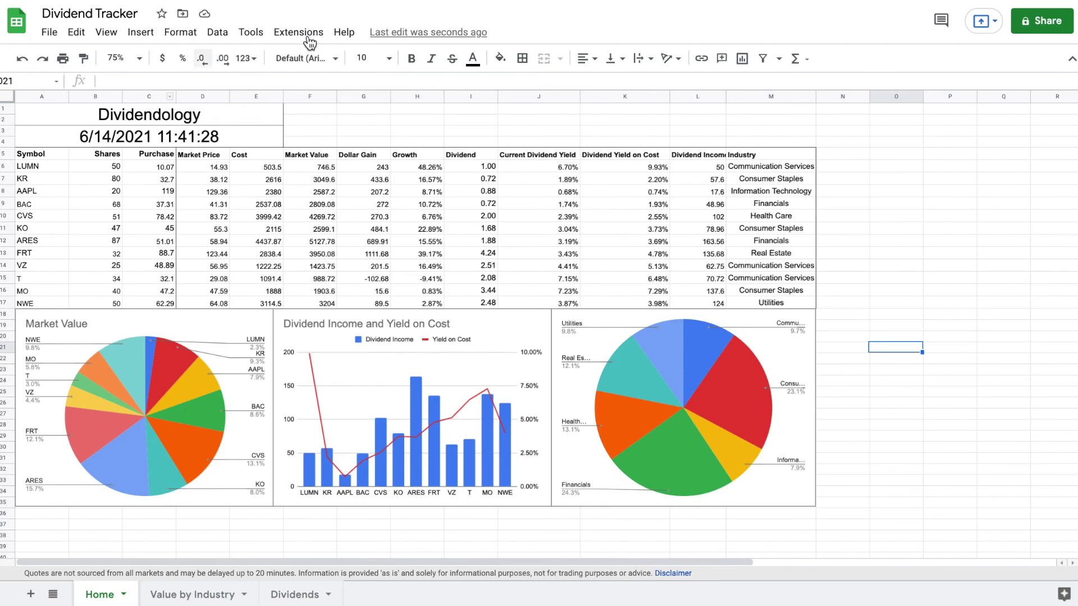
Step: Enter the summary labels Portfolio Value in F1 and Portfolio Dividend Yield in F2
click(309, 110)
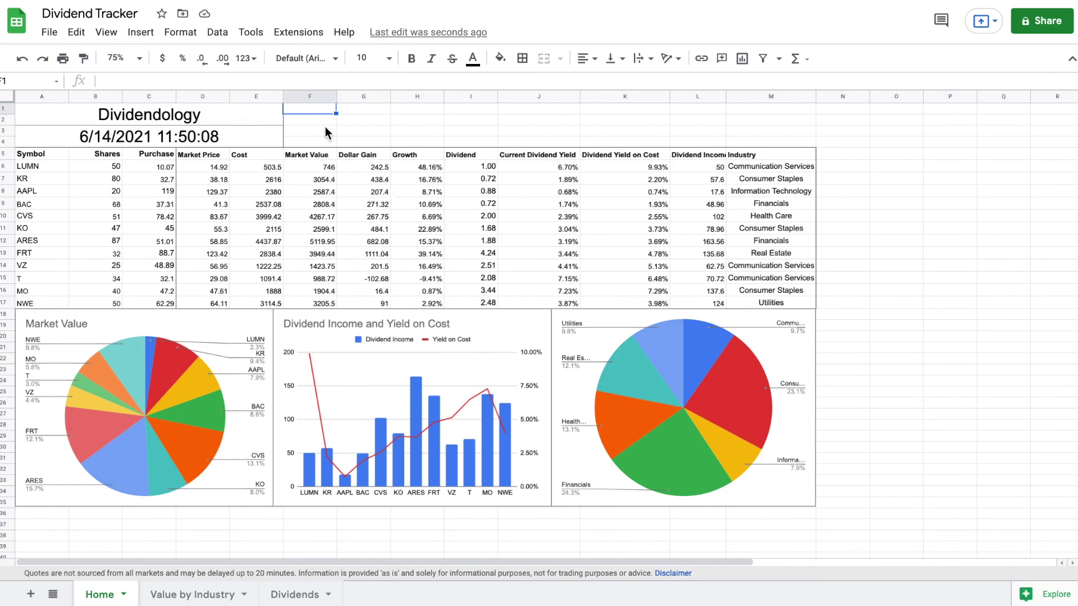
text(Portfol)
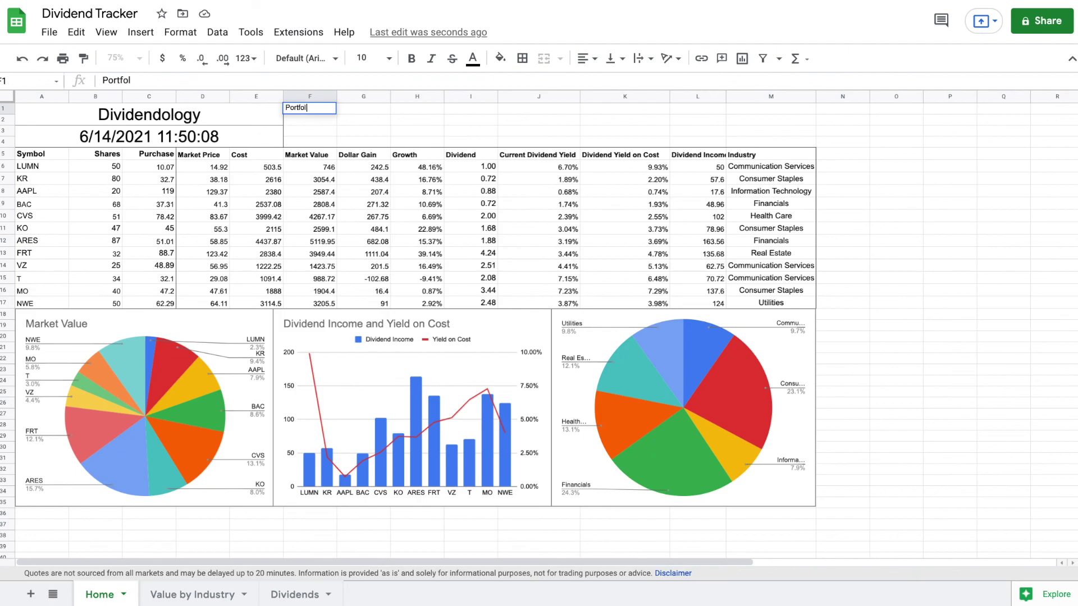
text(io Value)
key(Return)
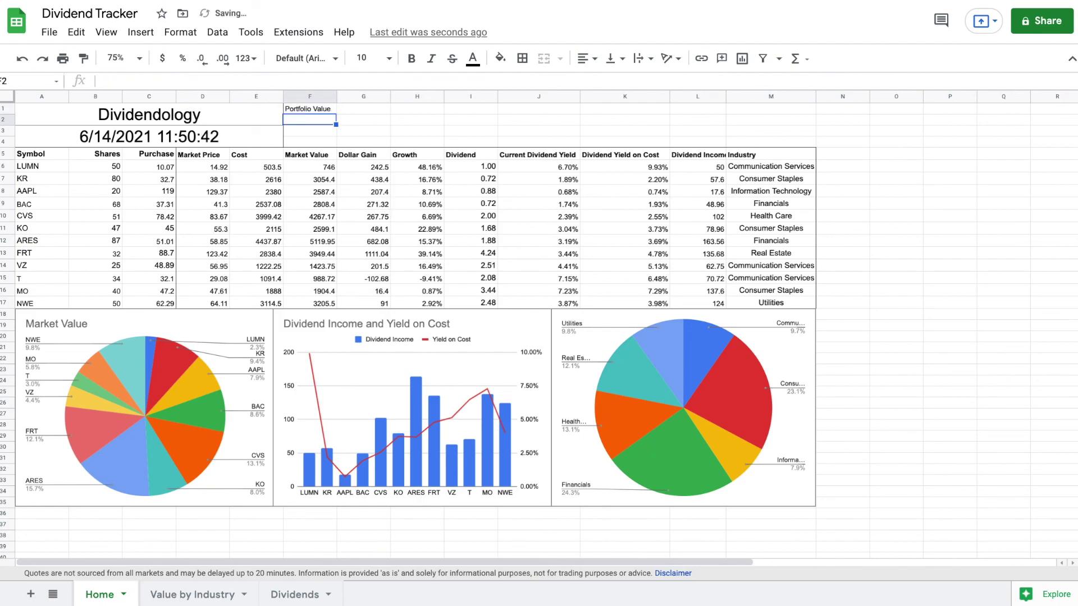
text(Portf)
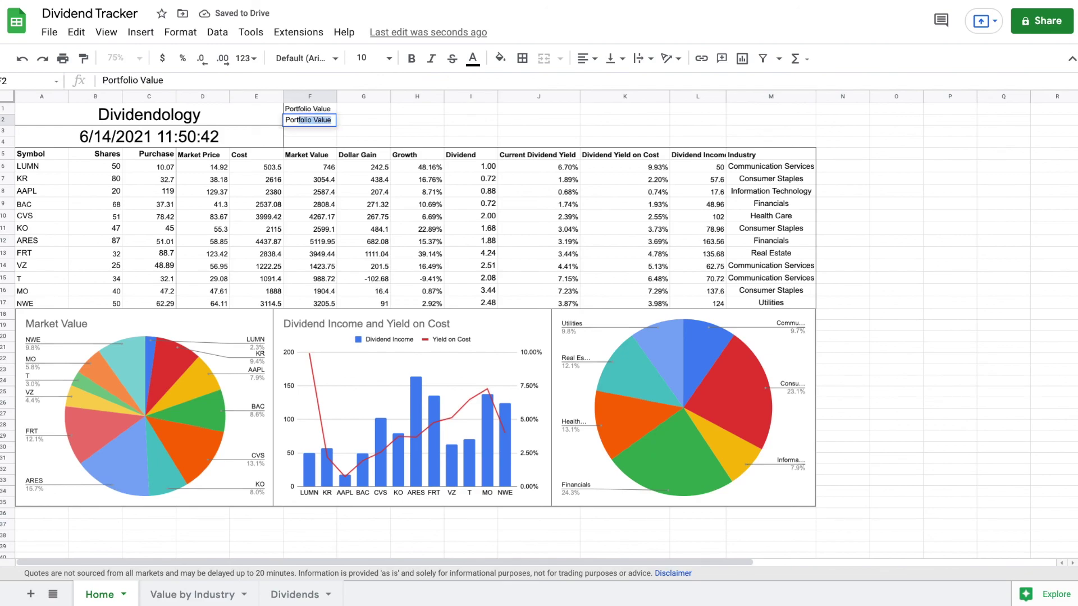
text(olio Dividend)
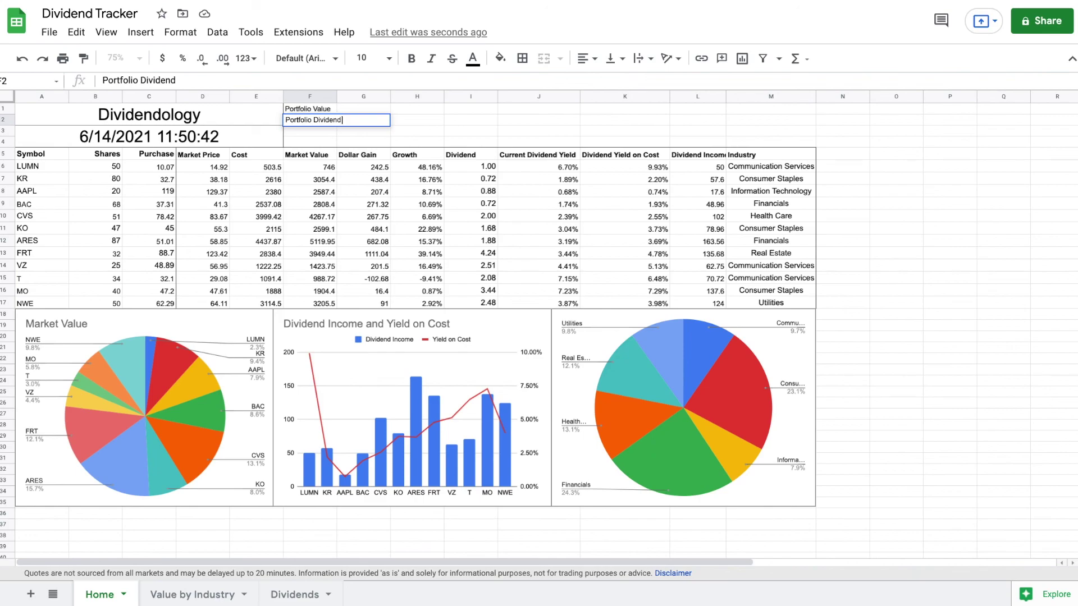
text( Yied)
text(ld)
key(Return)
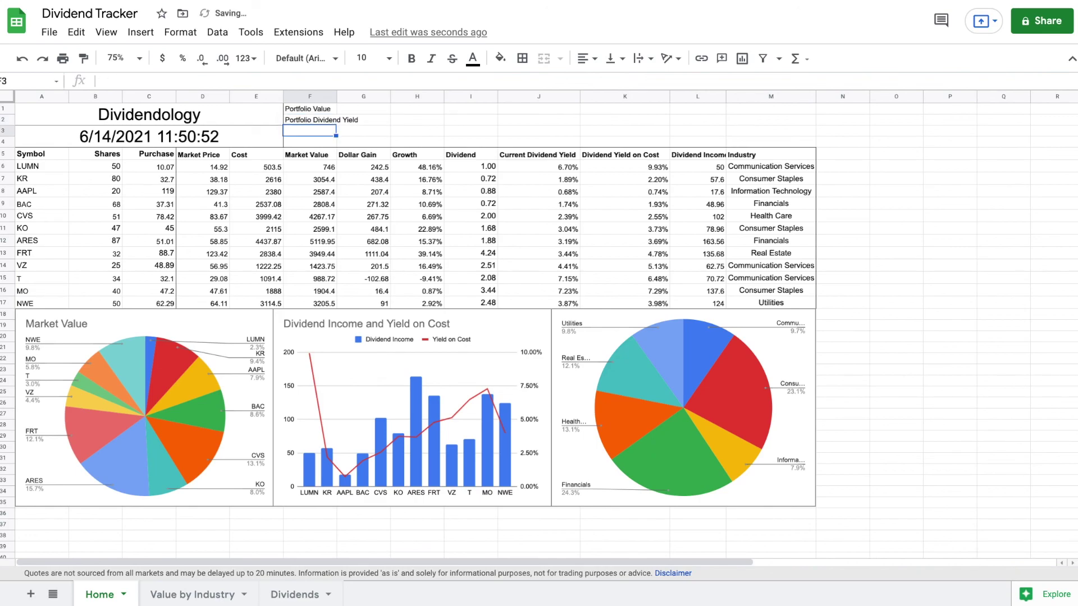
Step: Enter the summary labels Annual Dividends in F3 and Ang Monthly Dividends in F4
text(Annual)
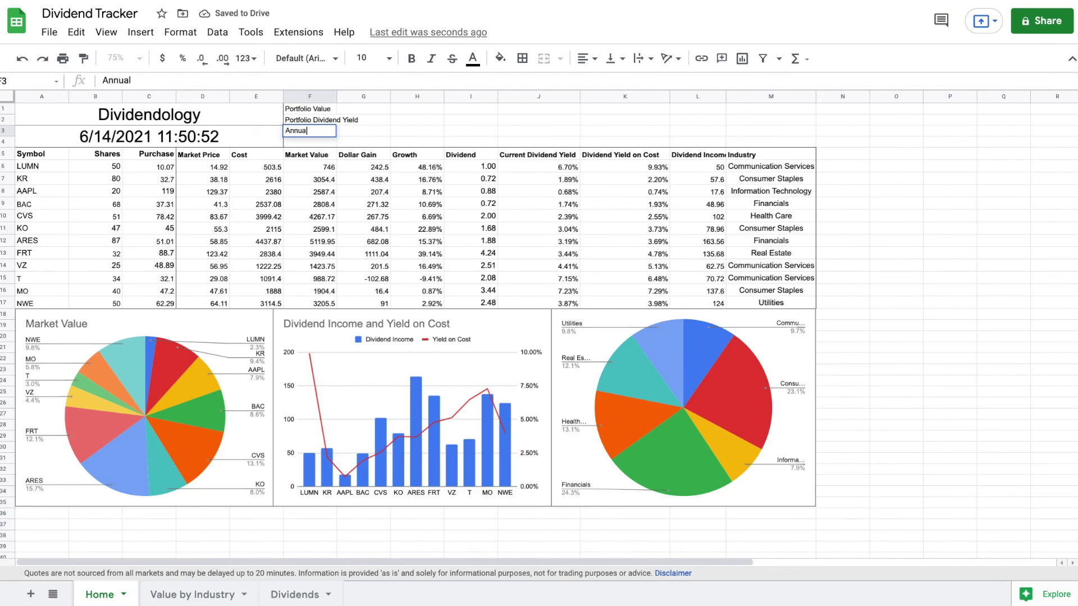
text( Dividends)
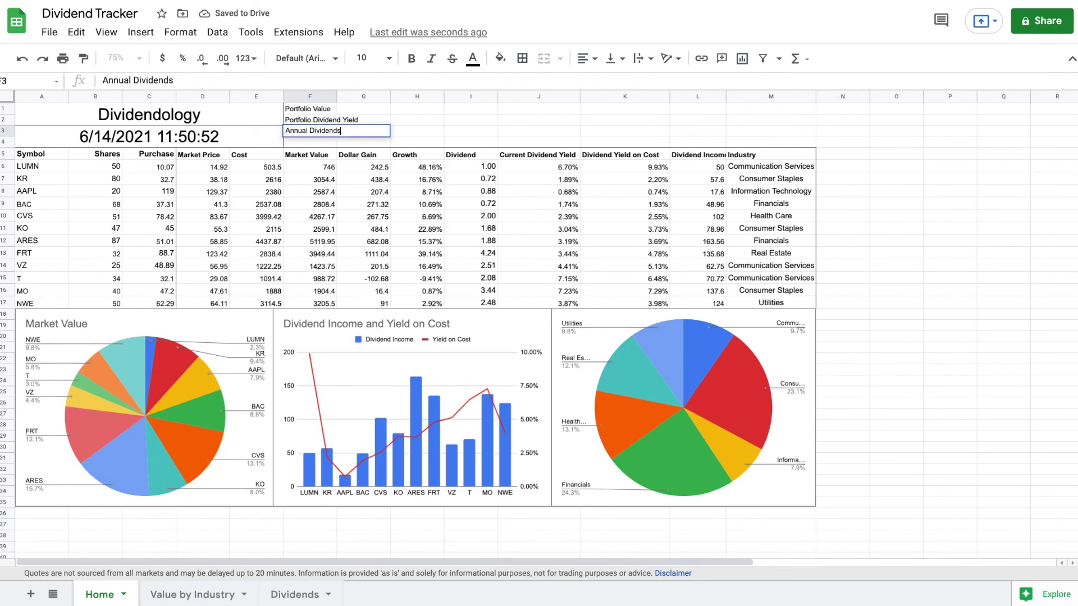
key(Return)
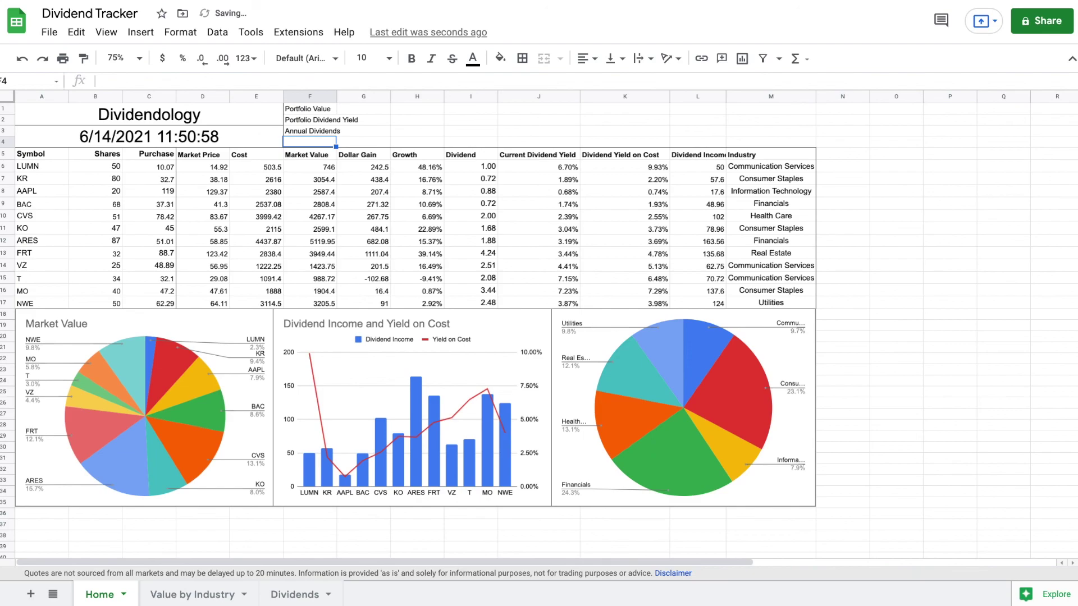
text(Ang)
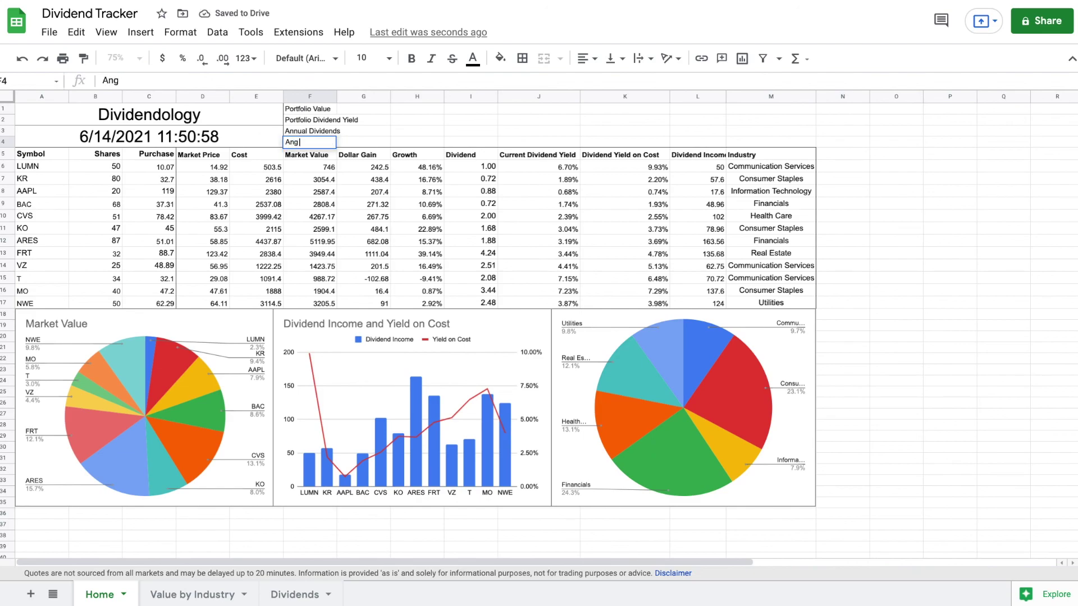
text( Monthly)
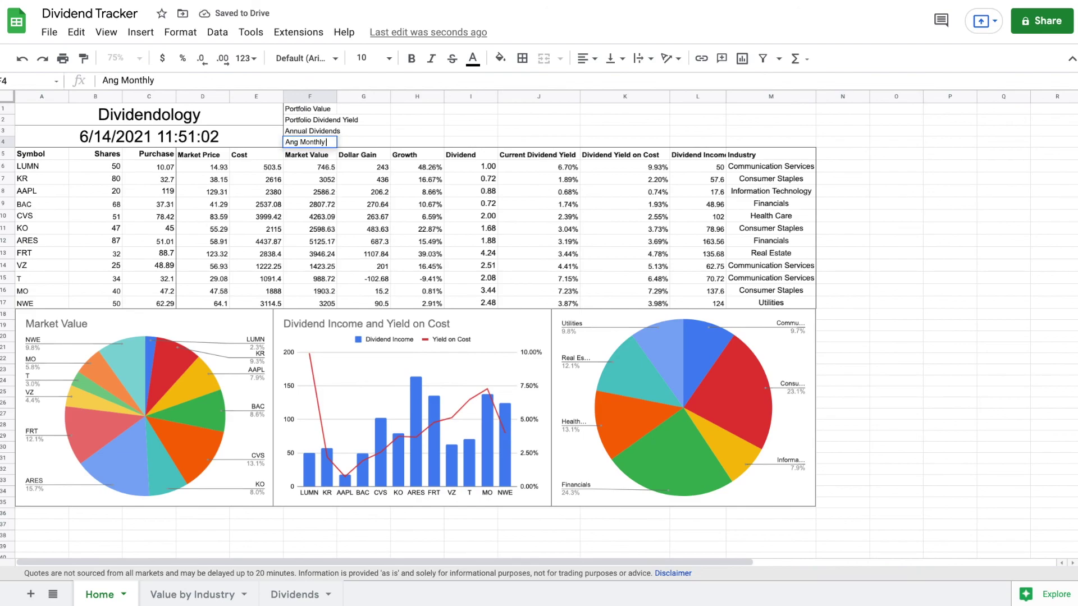
text( Dividends)
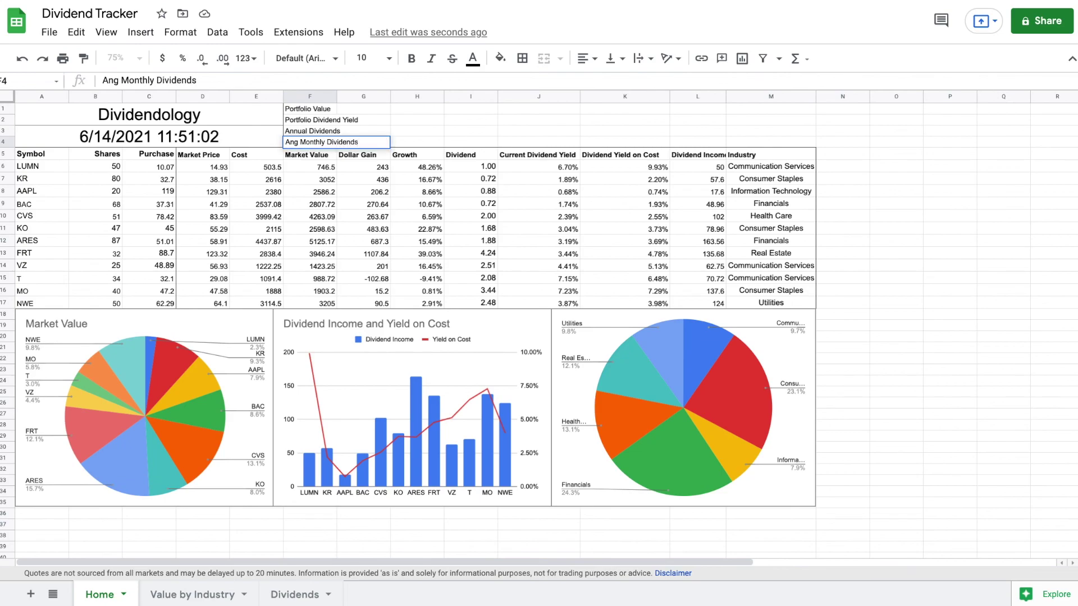
key(Return)
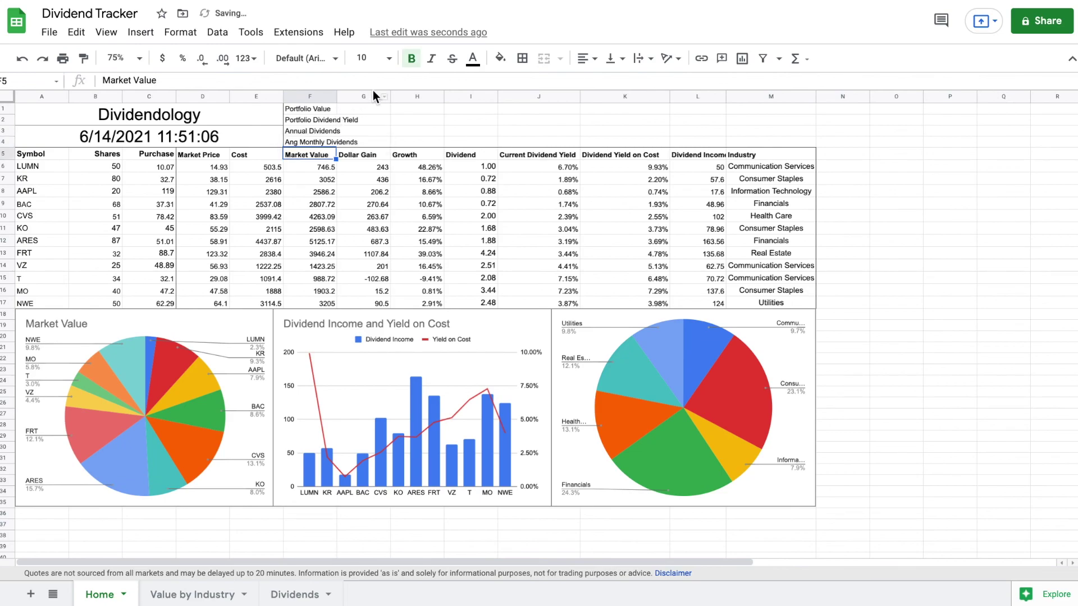
Step: Merge columns F to K separately in each of rows 1 to 4 so every summary label spans its row
drag(325, 108, 617, 103)
click(543, 58)
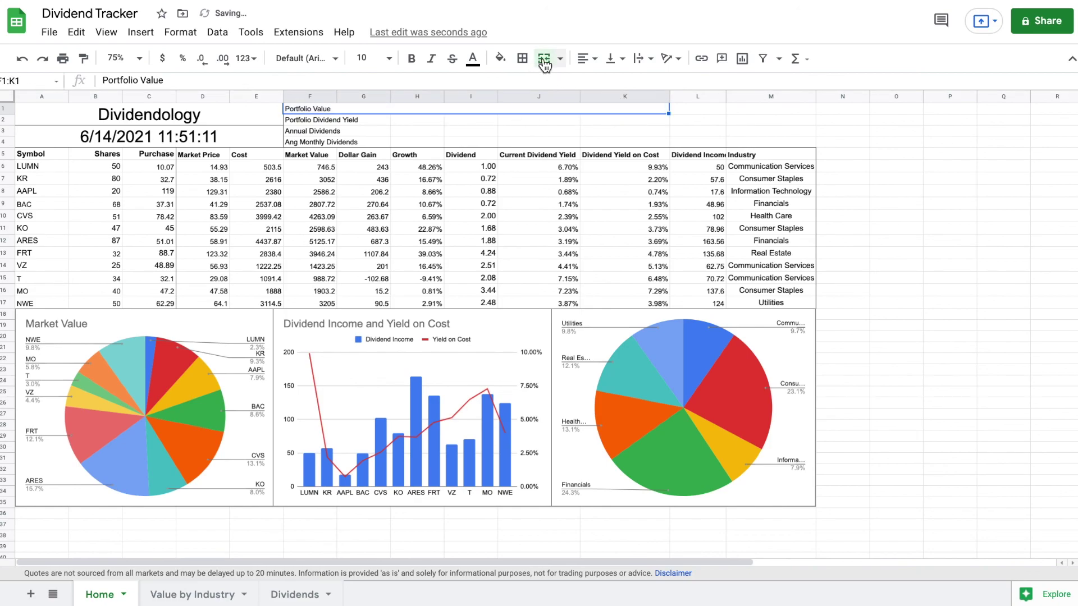
drag(323, 118, 584, 120)
click(542, 61)
drag(331, 132, 596, 128)
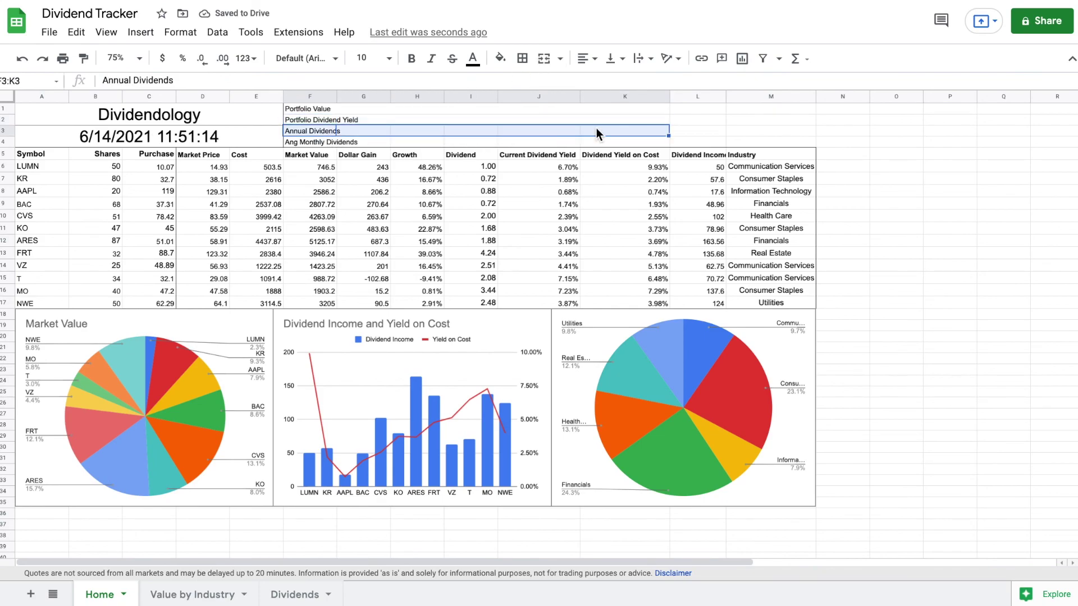
click(544, 59)
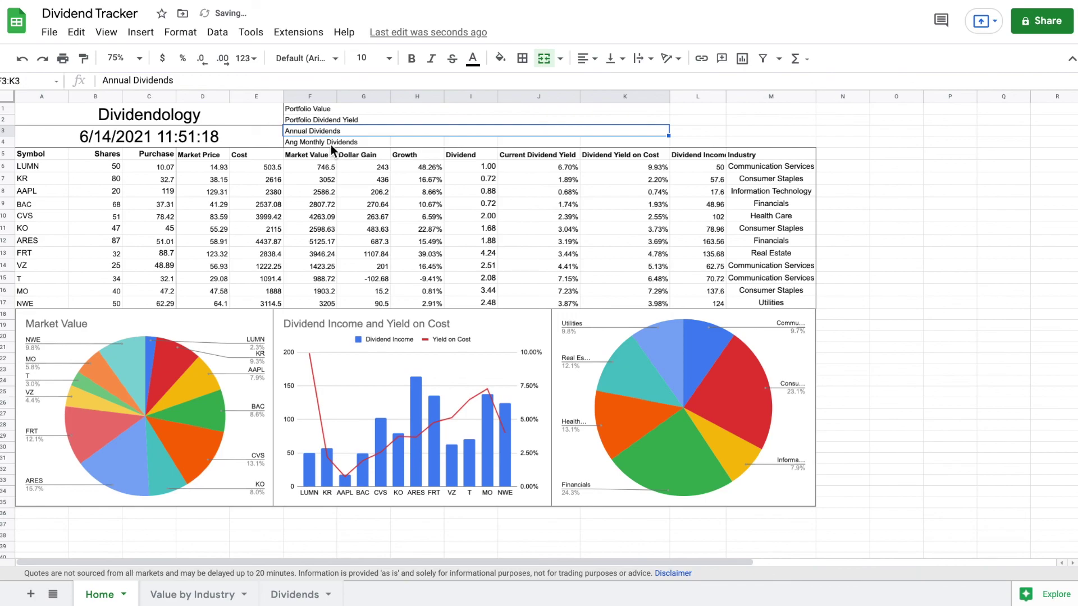
click(322, 139)
drag(322, 139, 589, 138)
click(545, 62)
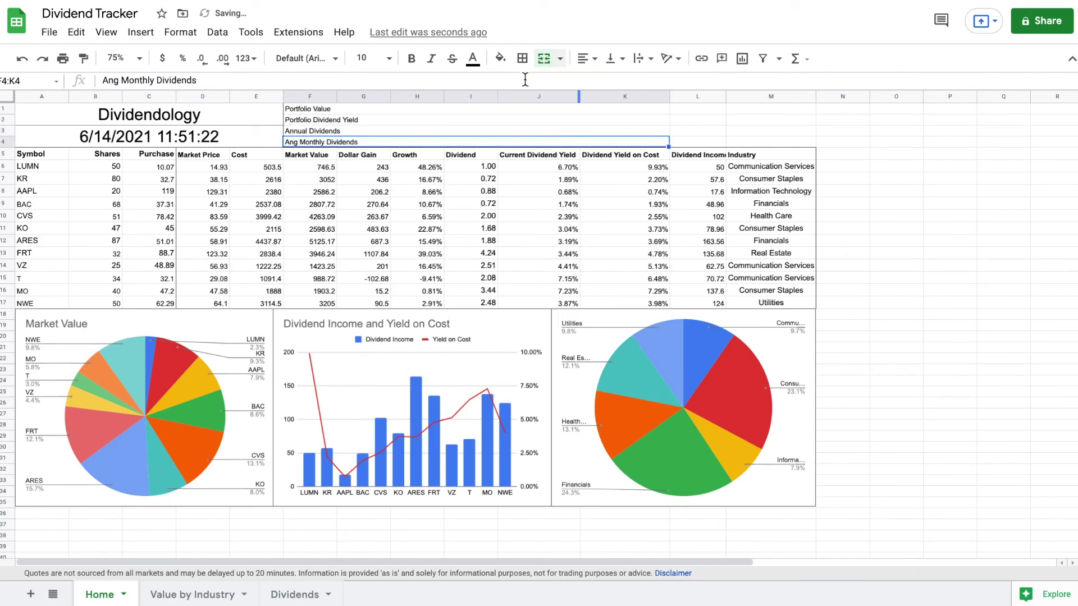
Step: Format the four summary labels in F1:K4 with font size 18, centred alignment and bold text
drag(326, 107, 329, 144)
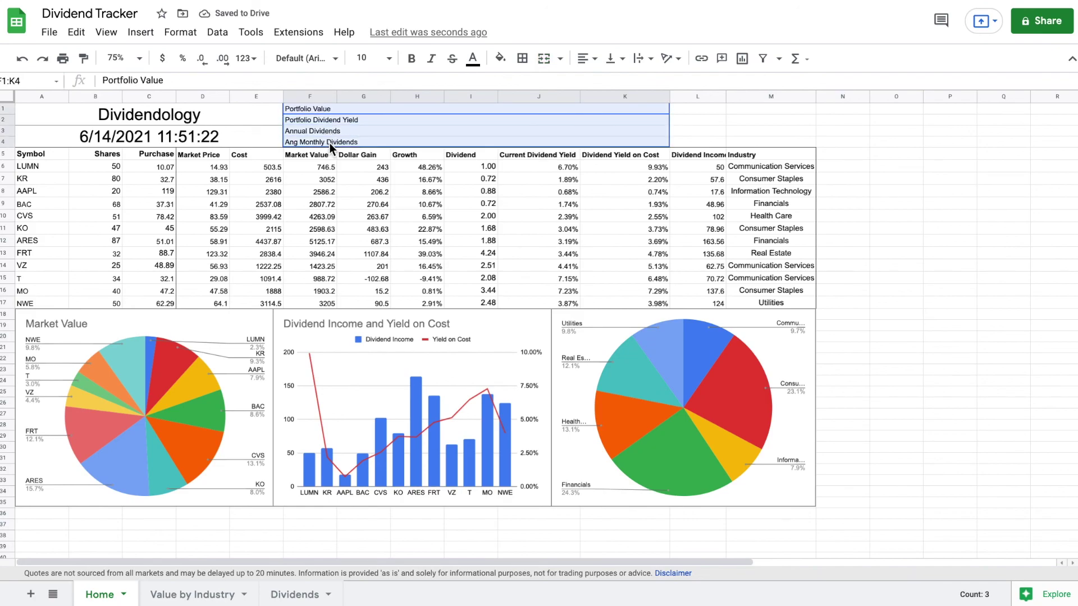
click(389, 58)
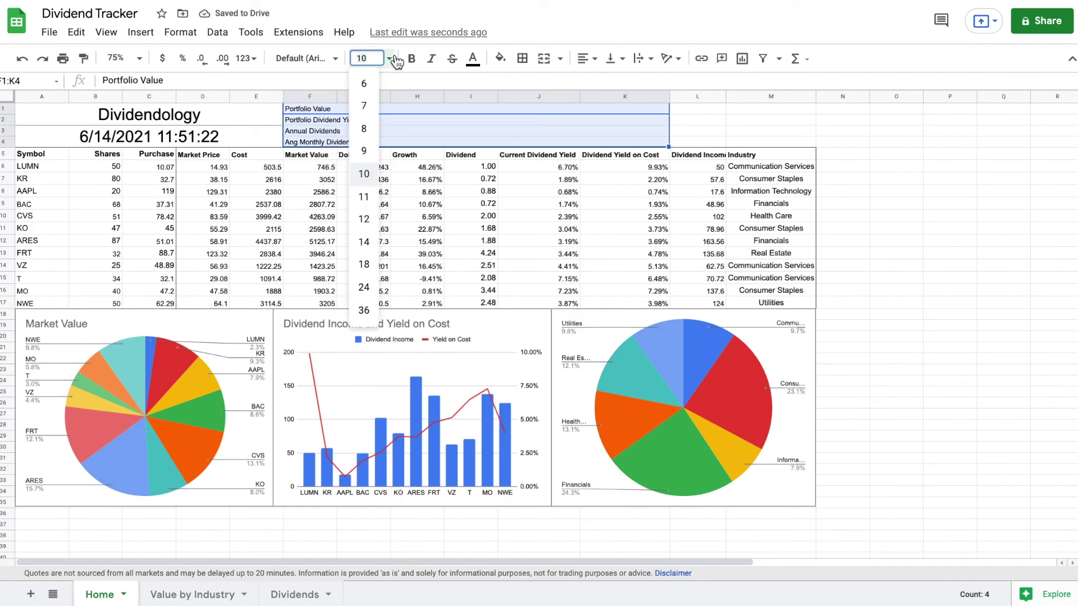
click(364, 287)
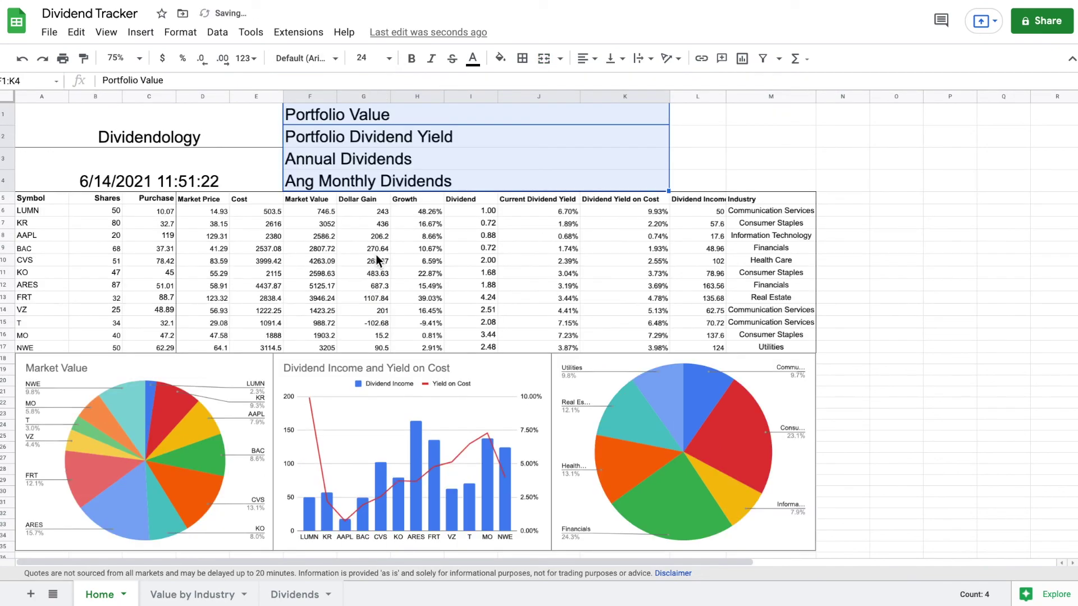
click(388, 58)
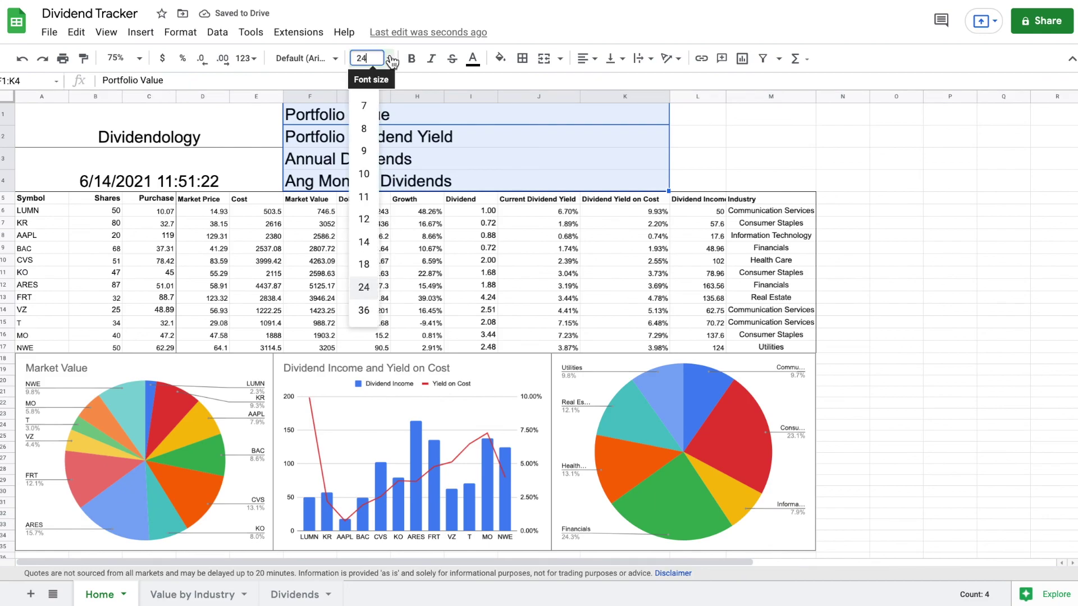
click(369, 264)
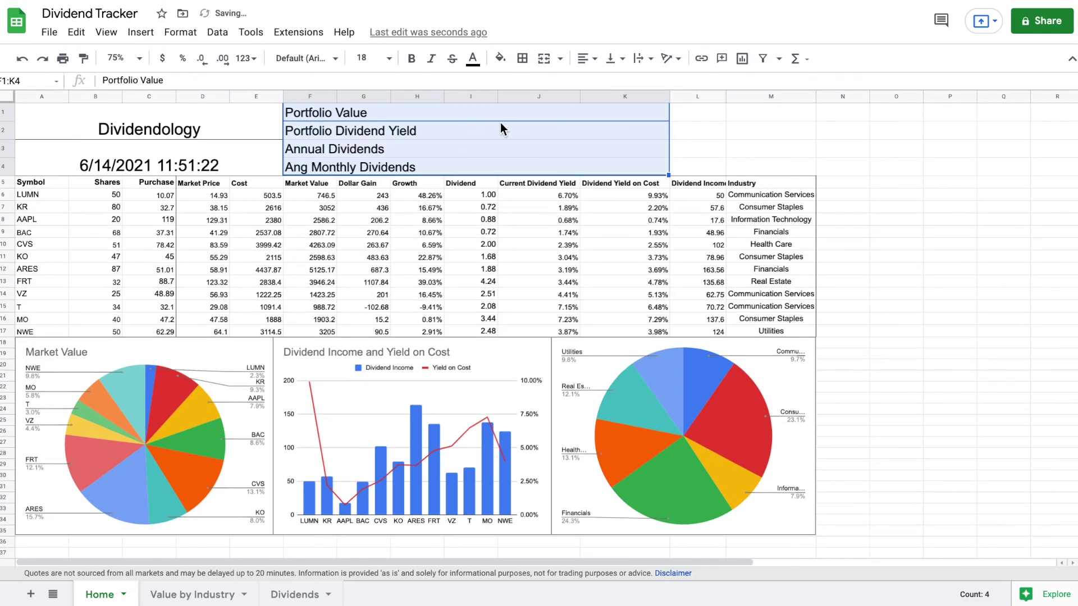
click(585, 58)
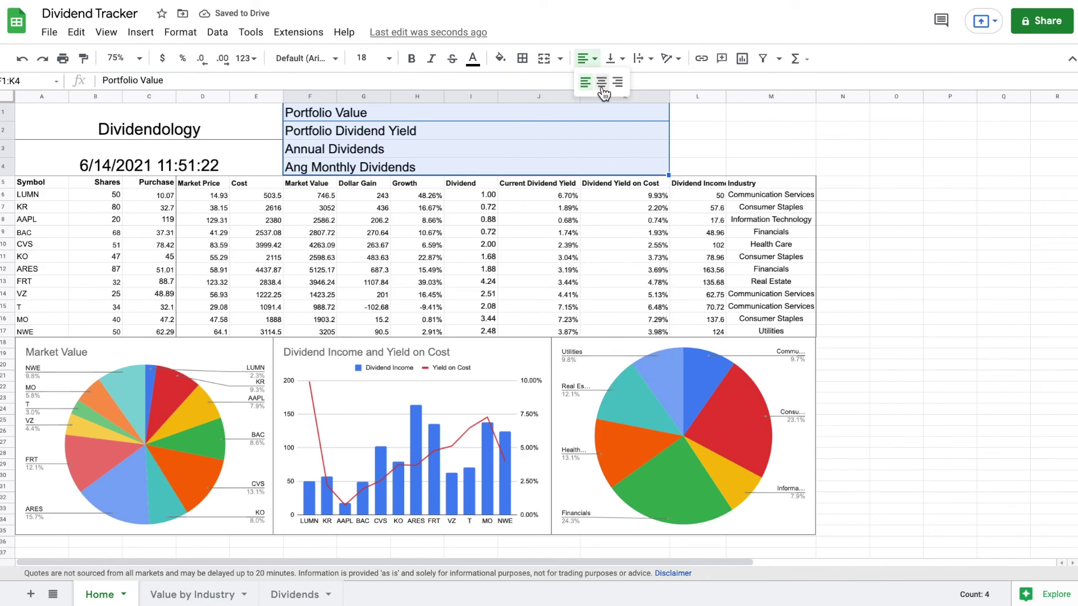
click(601, 84)
click(412, 64)
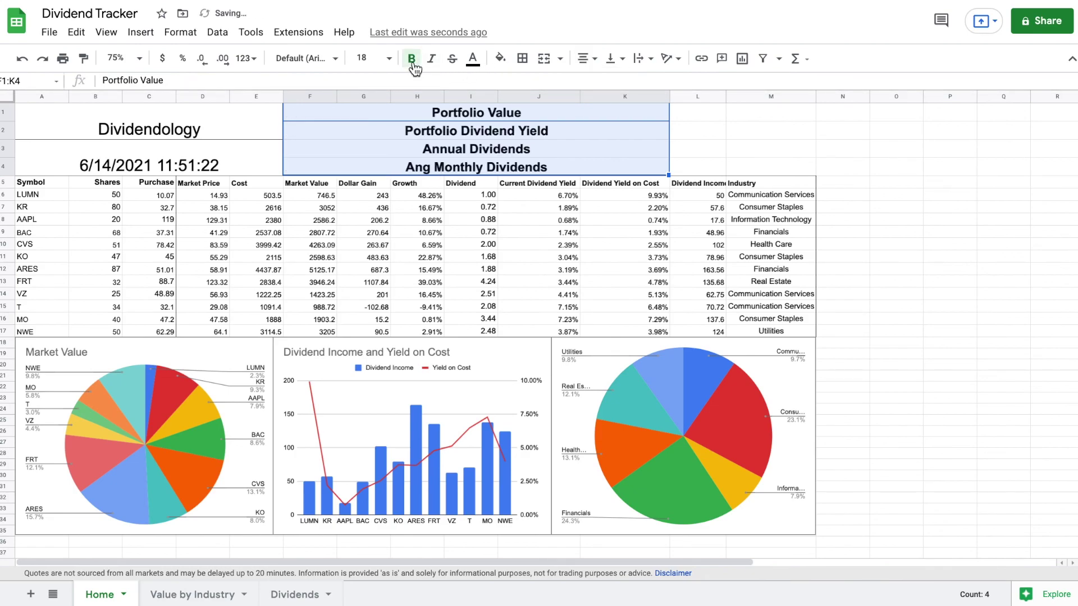
click(700, 127)
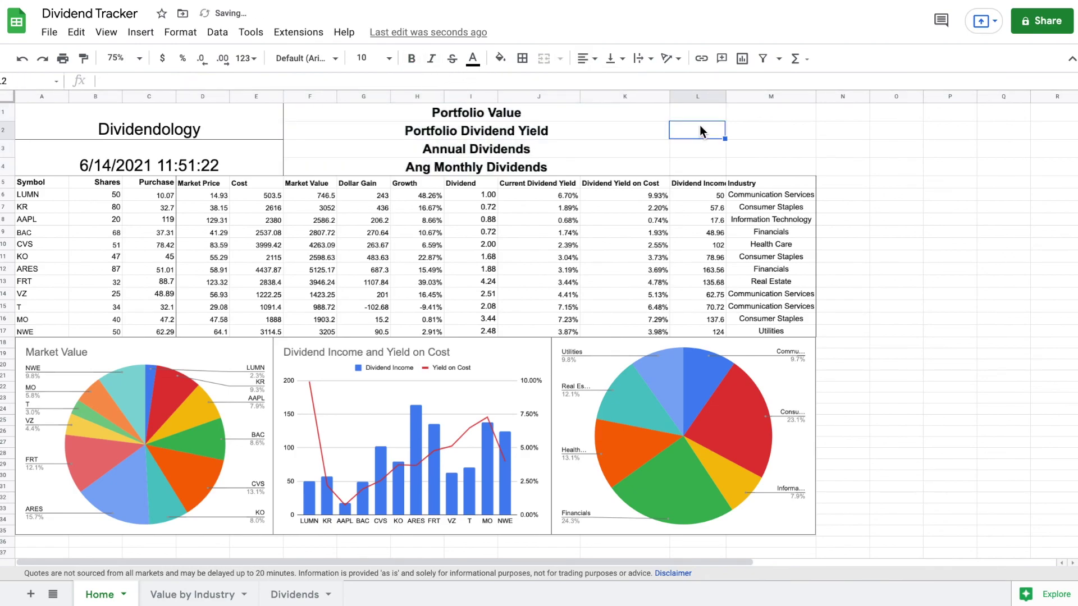
Step: Calculate the Portfolio Value in L1 as the sum of the market values in F6:F17
click(706, 113)
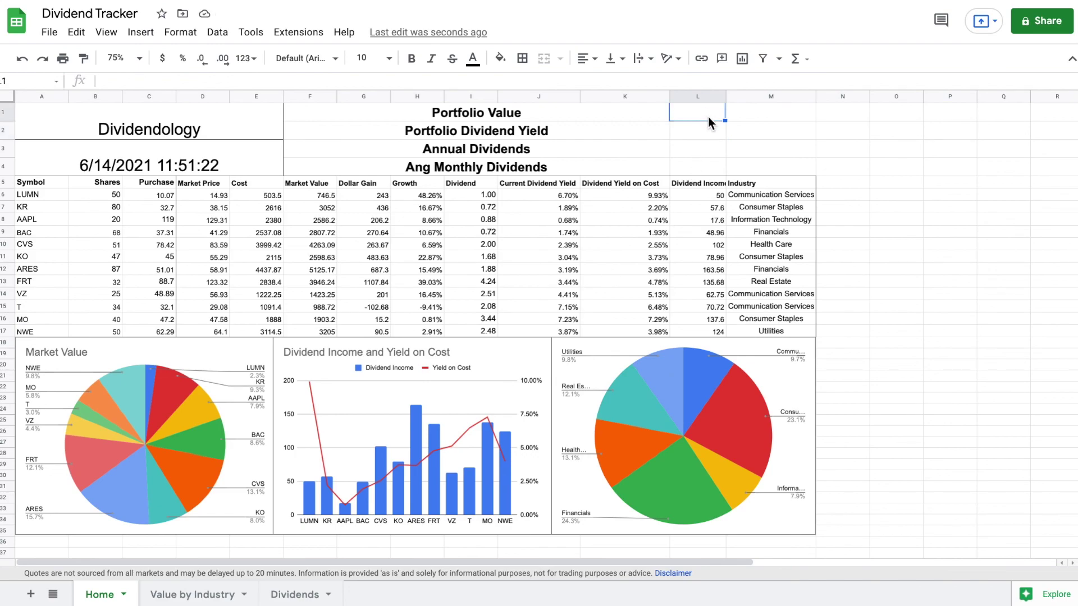
text(=)
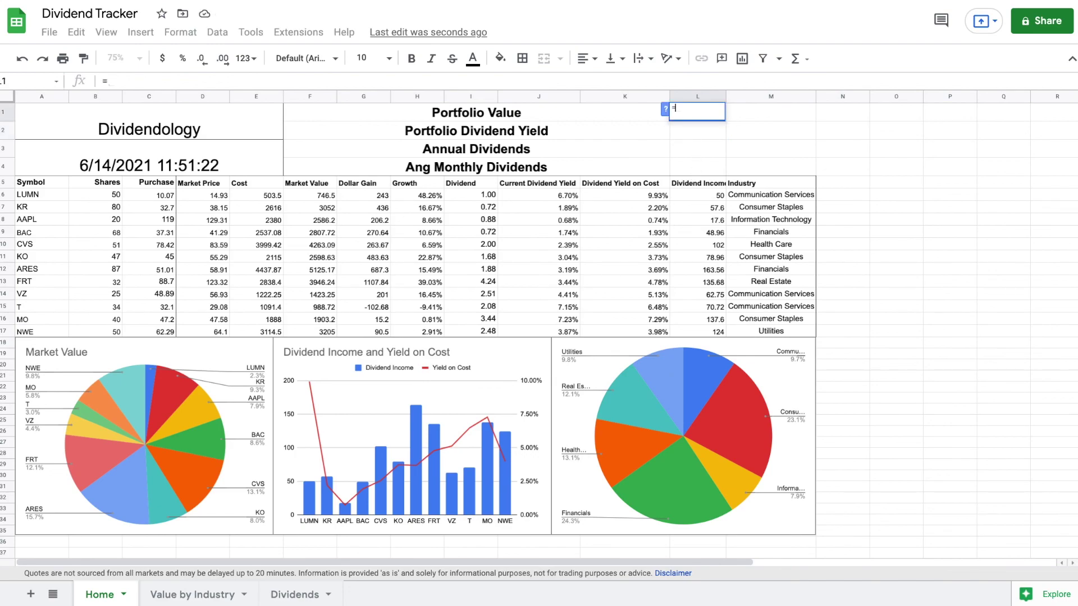
text(sum()
drag(325, 195, 321, 328)
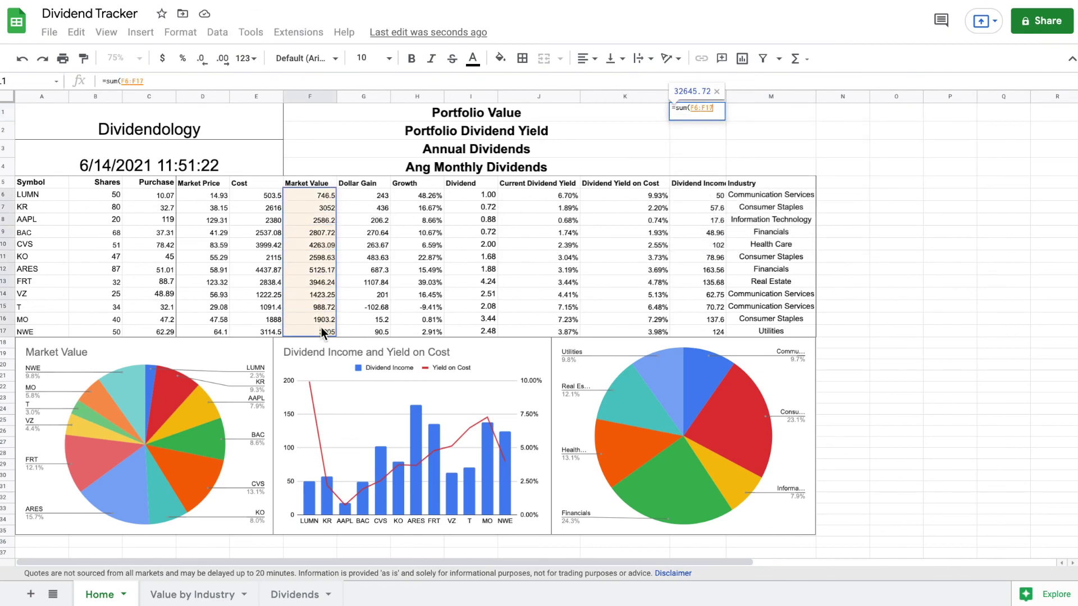
text())
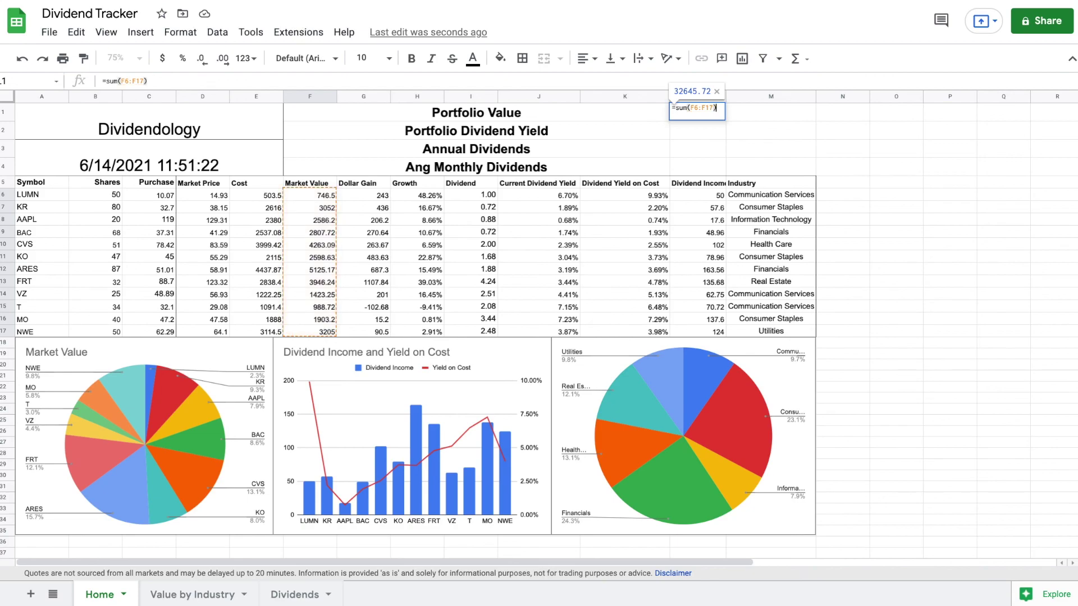
key(Return)
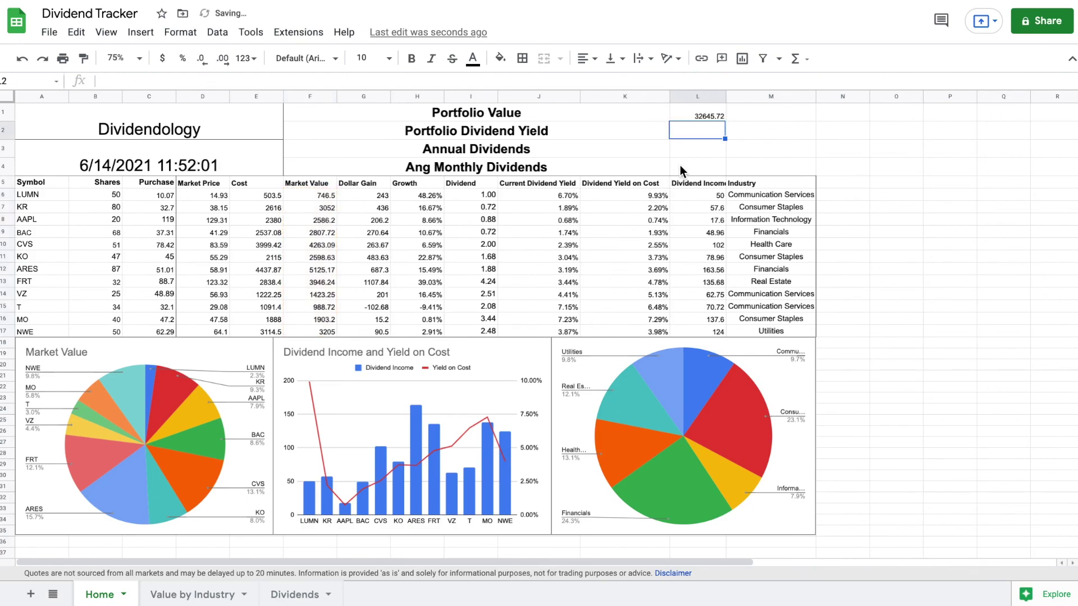
Step: Calculate the Annual Dividends in L3 as the sum of the dividend income in L6:L17
click(699, 150)
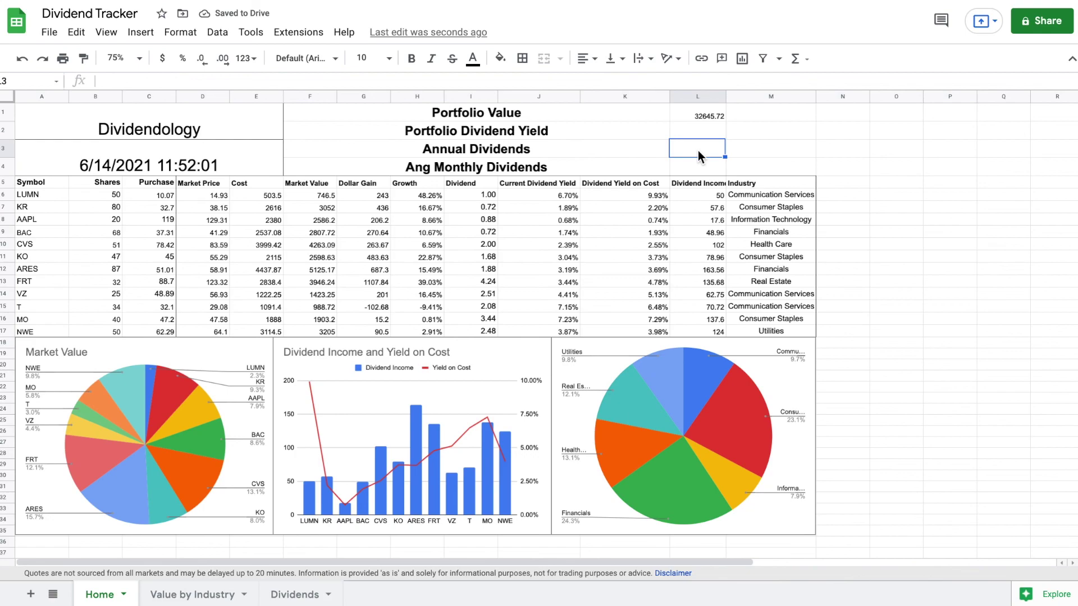
text(=sum)
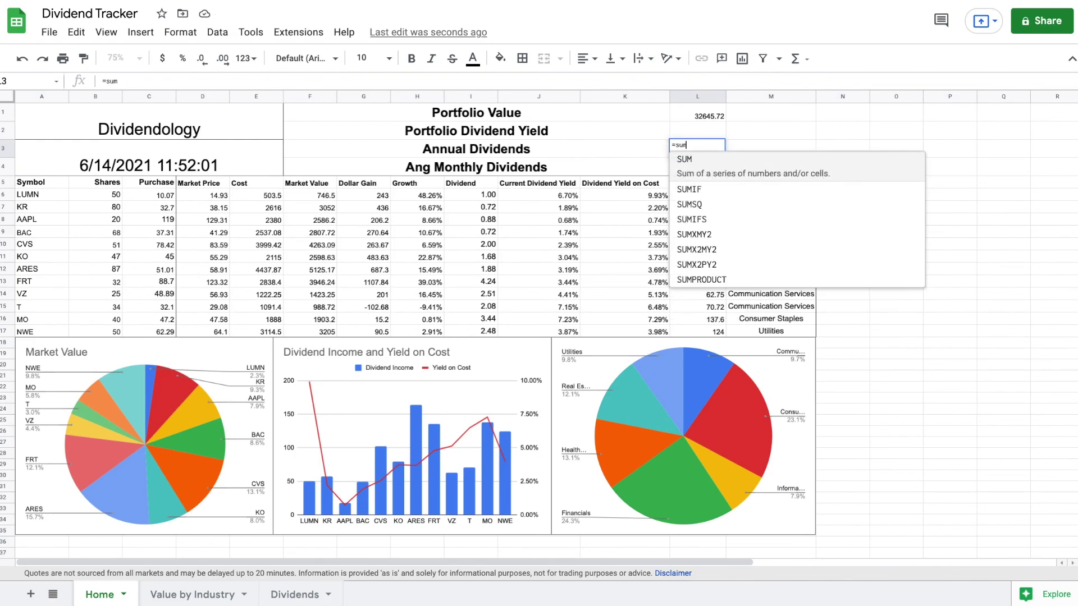
text(()
drag(710, 194, 710, 327)
key(Return)
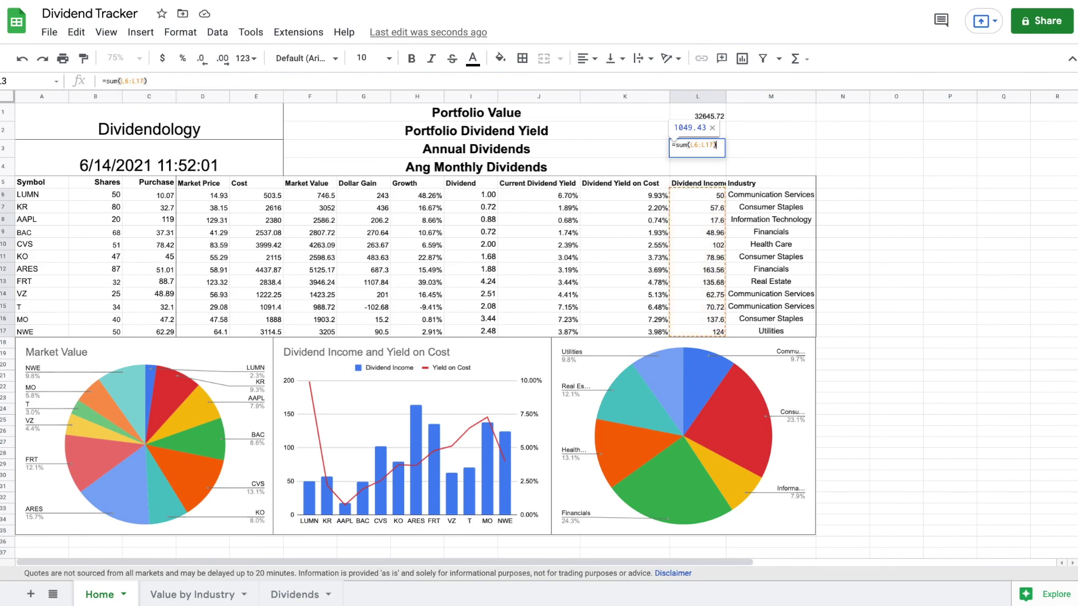
click(715, 150)
Step: Calculate the Portfolio Dividend Yield in L2 with the formula =L3/L1 and format it as a percentage
click(699, 129)
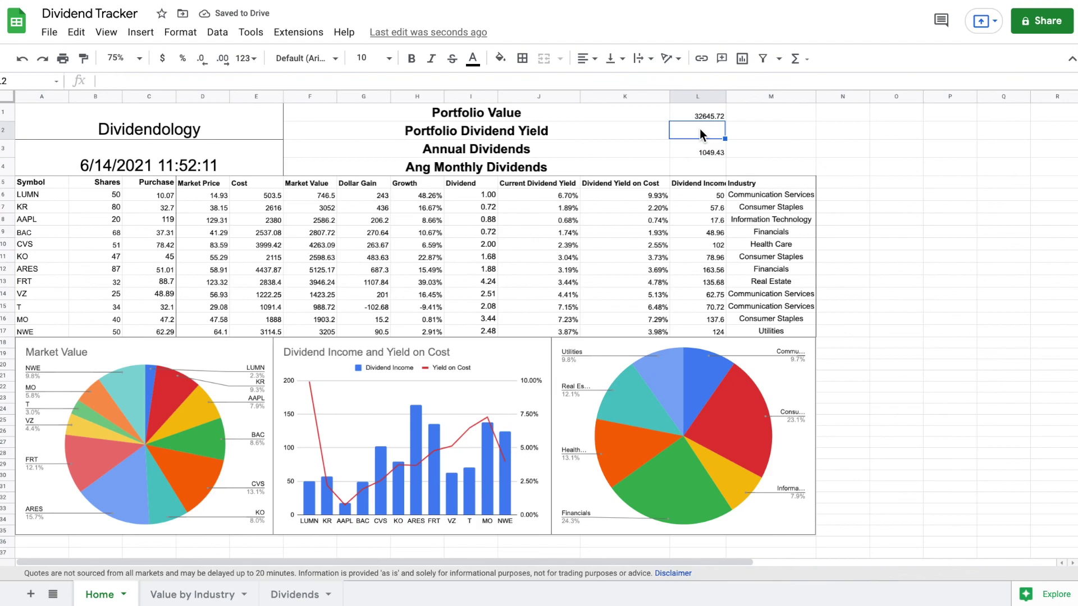
text(=)
click(702, 151)
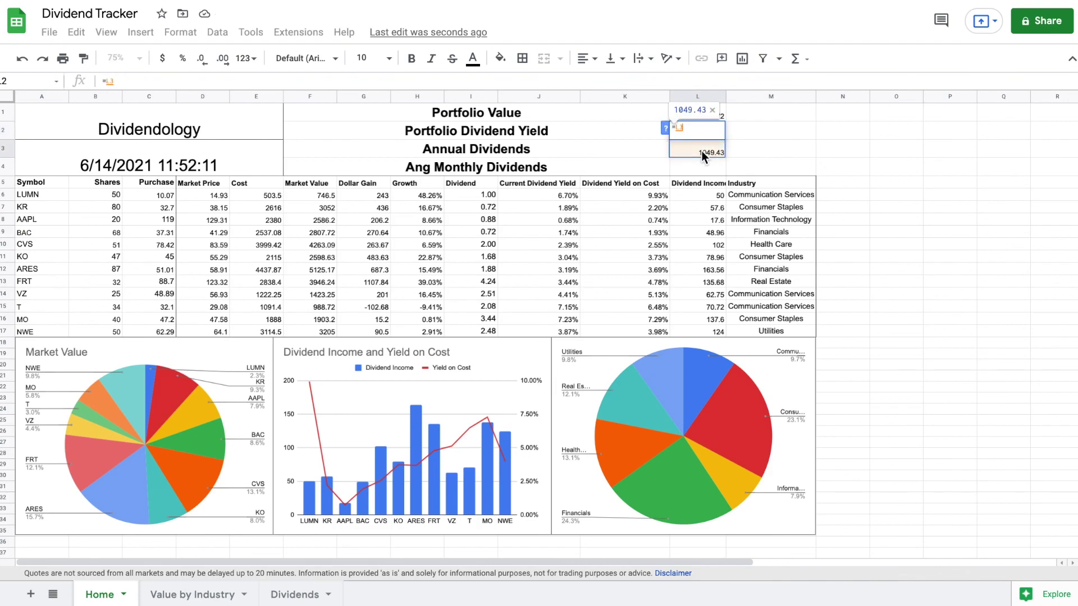
text(/)
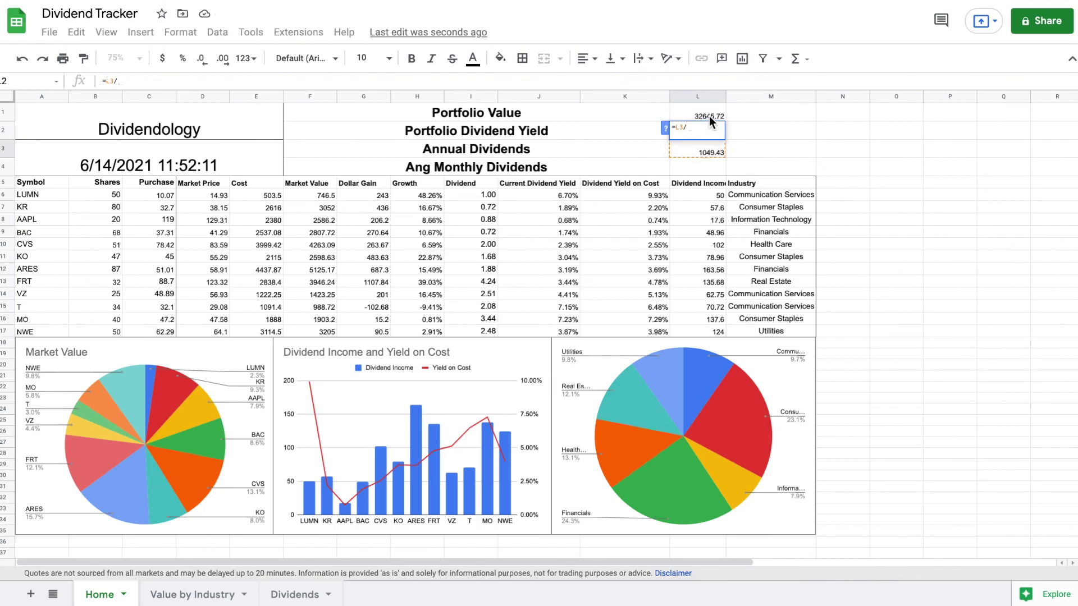
click(709, 115)
key(Return)
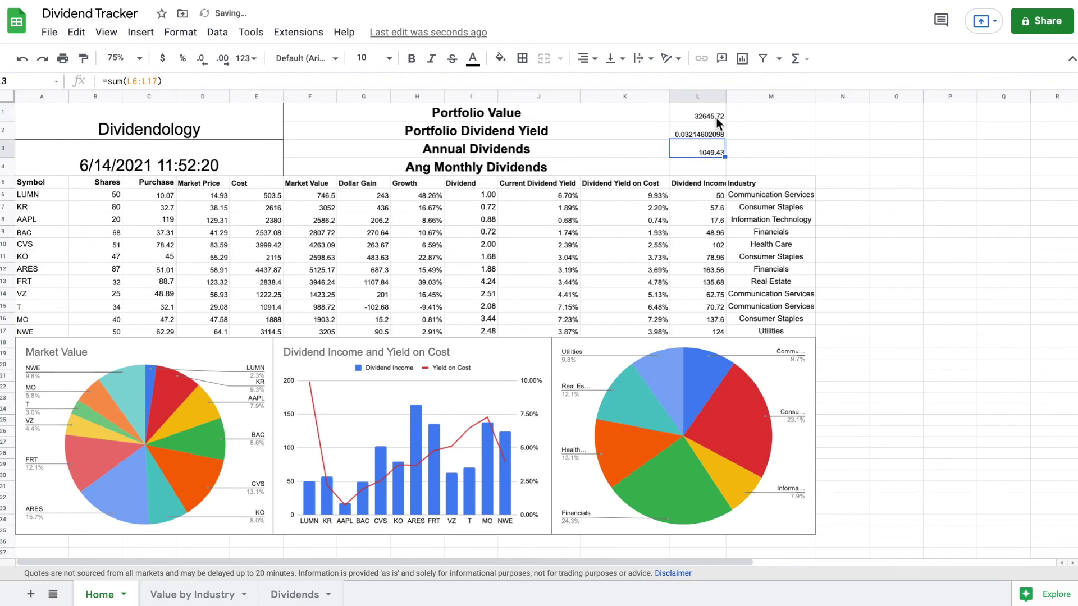
click(709, 134)
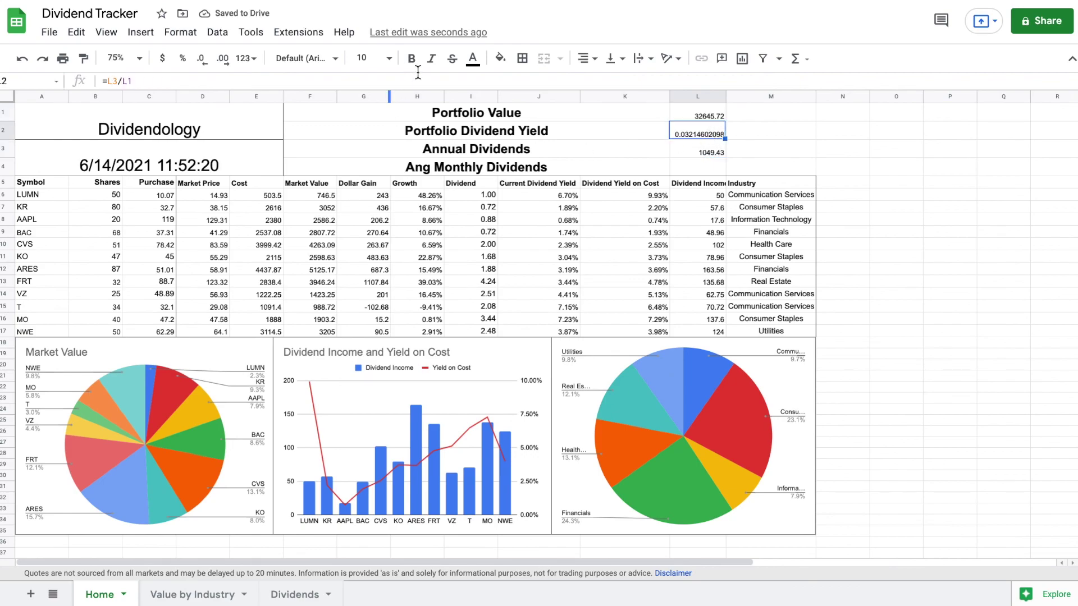
click(182, 58)
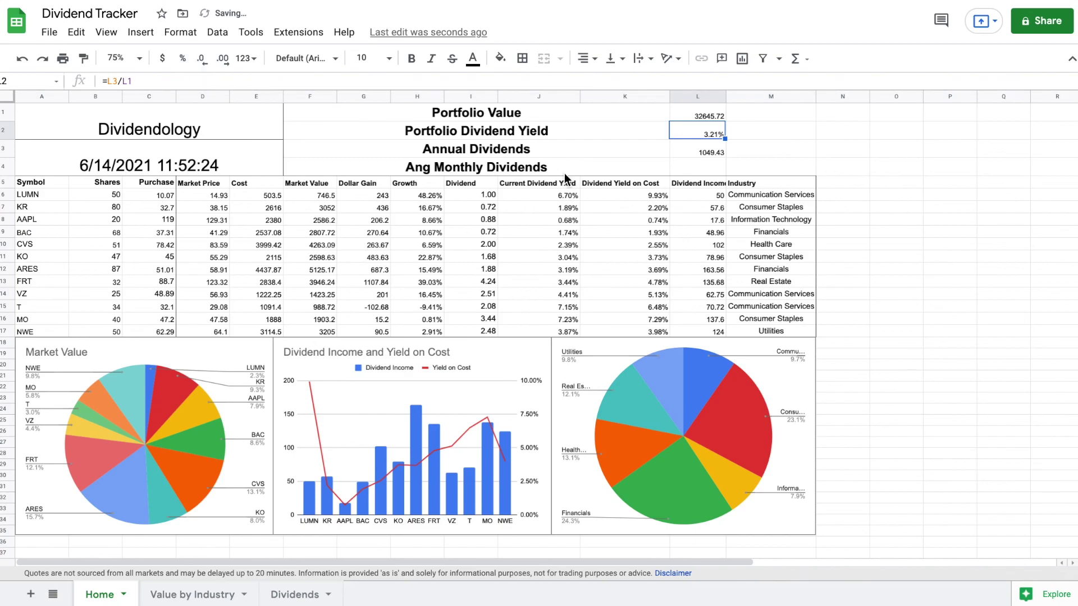
click(703, 164)
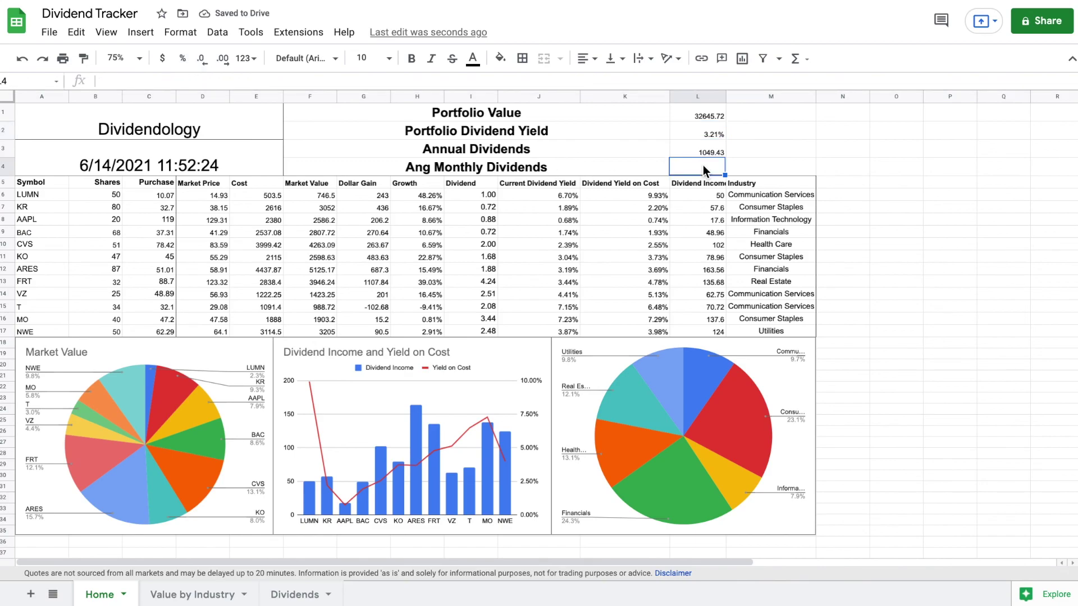
text(=)
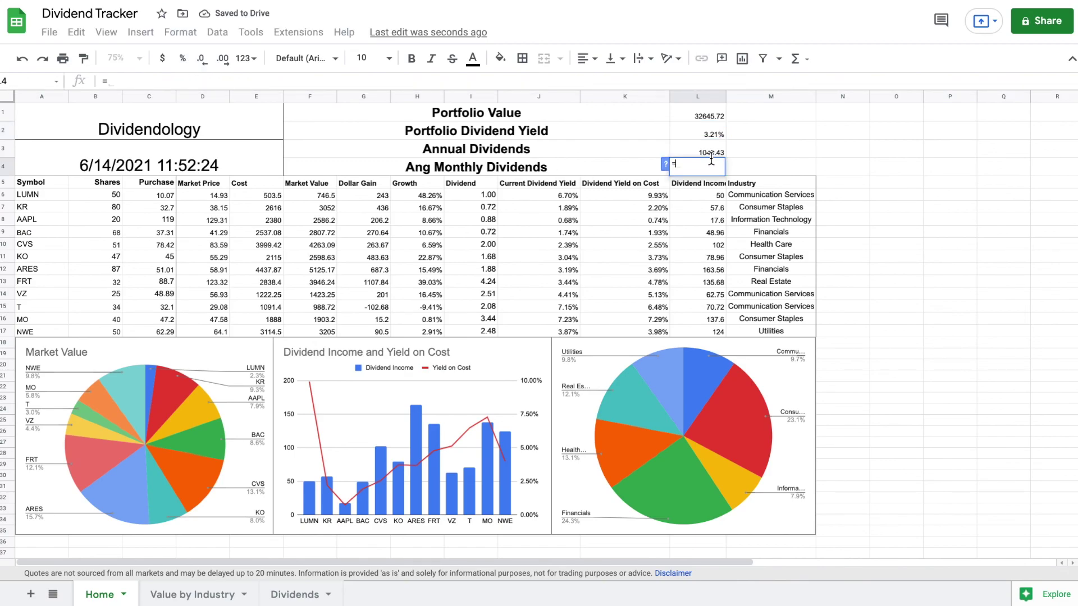
key(BackSpace)
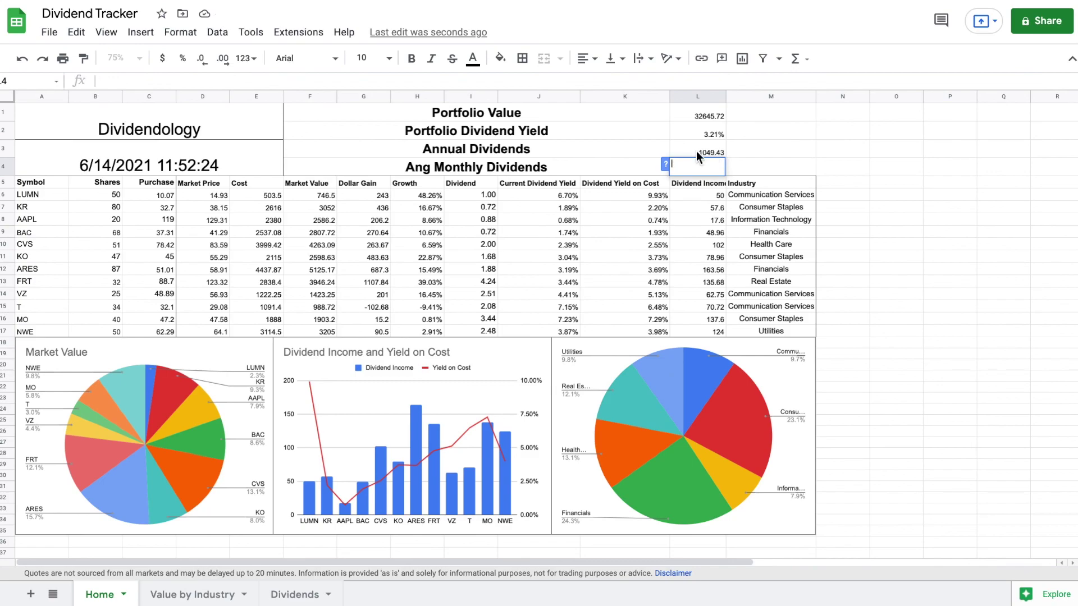
Step: Correct the spelling of the summary label in F4 to Avg Monthly Dividends
click(424, 170)
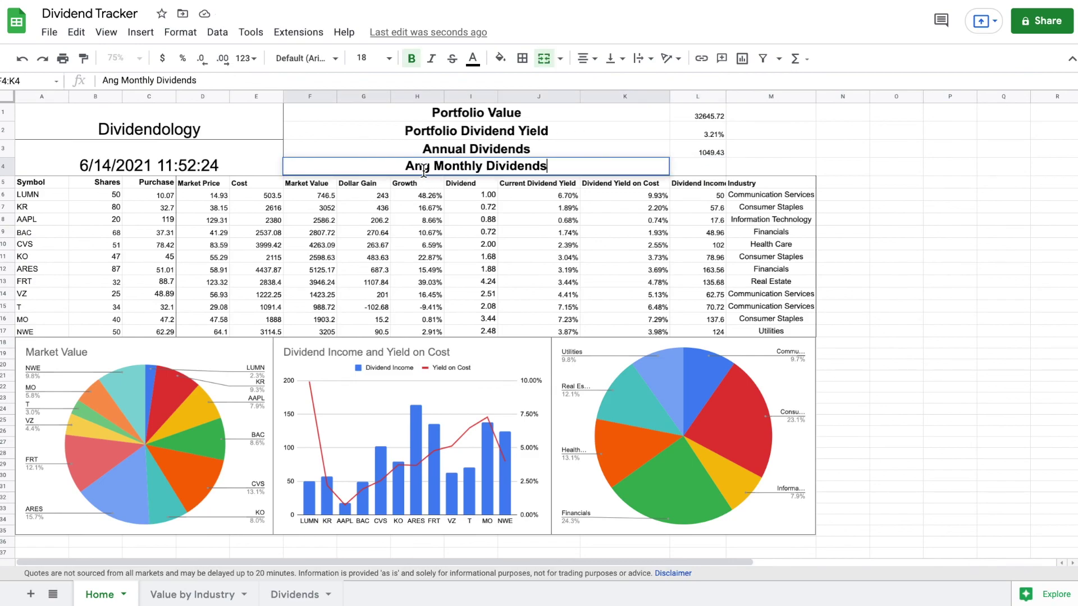
double_click(422, 168)
key(BackSpace)
text(v)
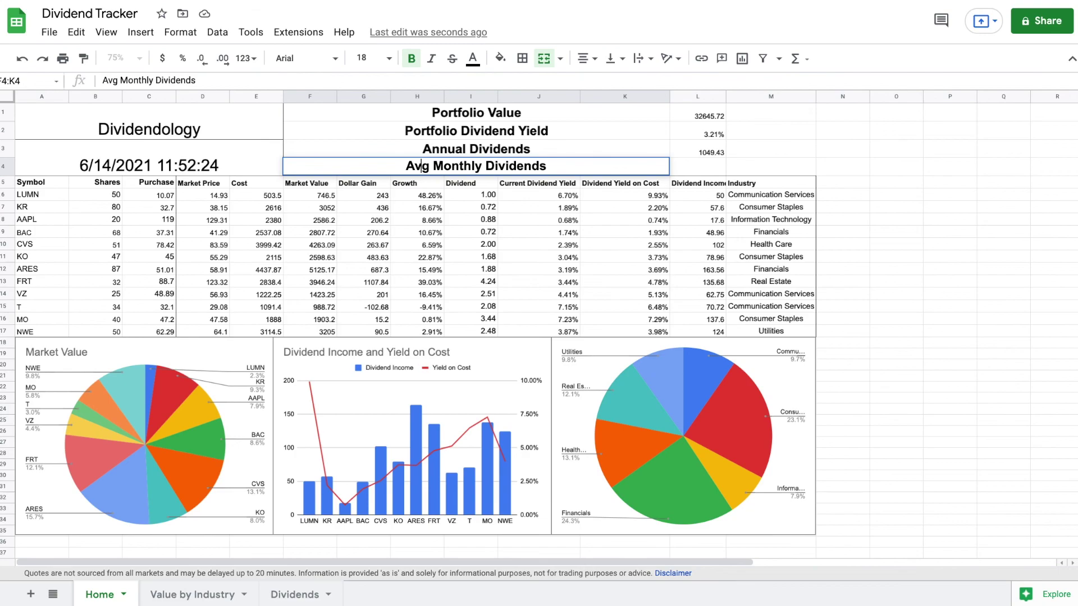
Step: Calculate the average monthly dividends in L4 with the formula =L3/12
click(706, 168)
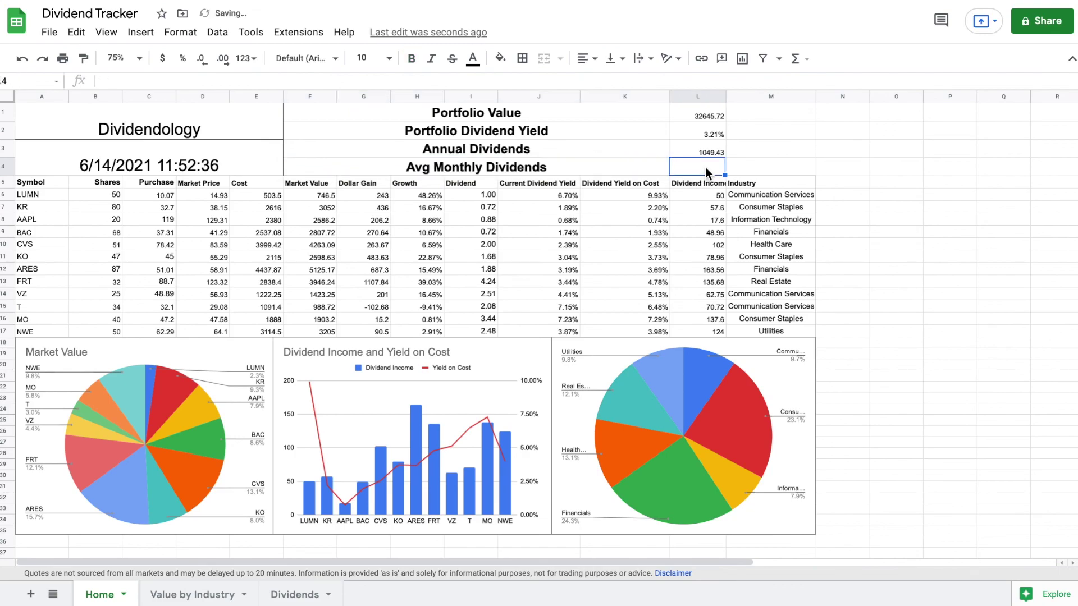
text(=)
click(719, 152)
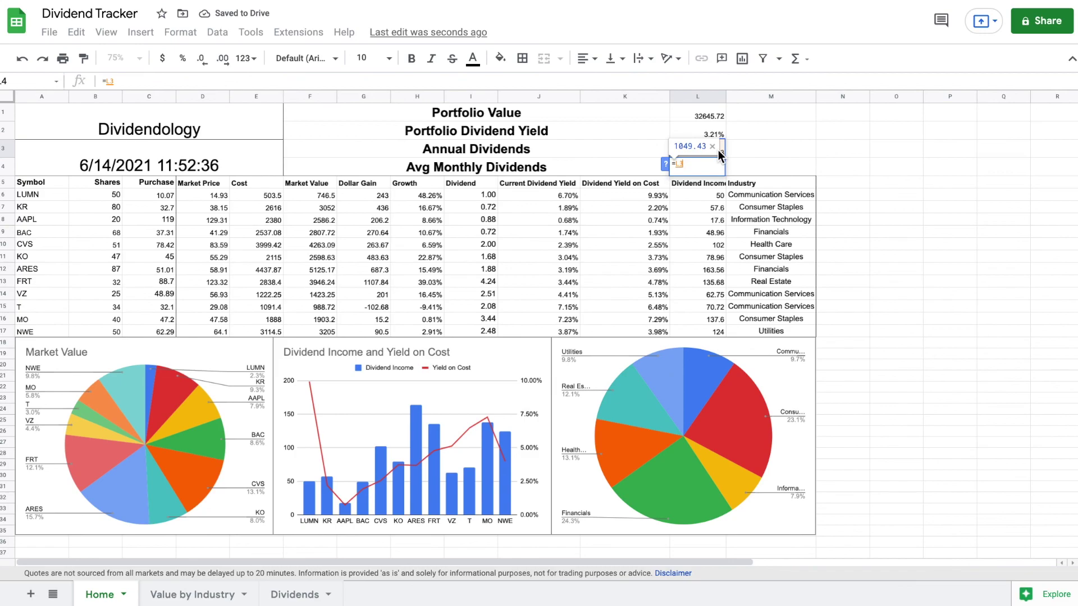
text(/)
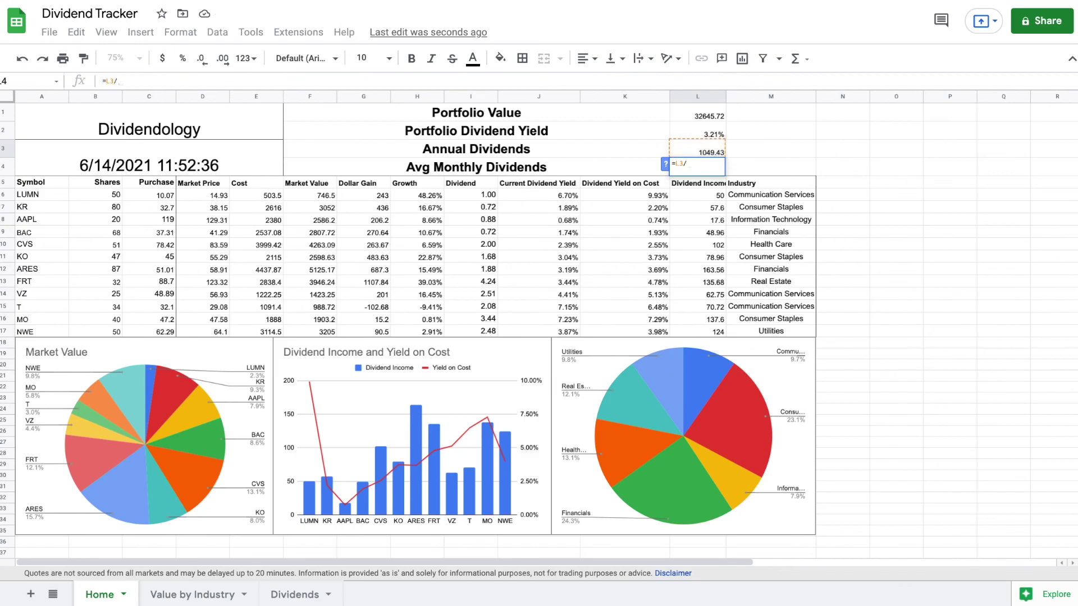
text(12)
key(Return)
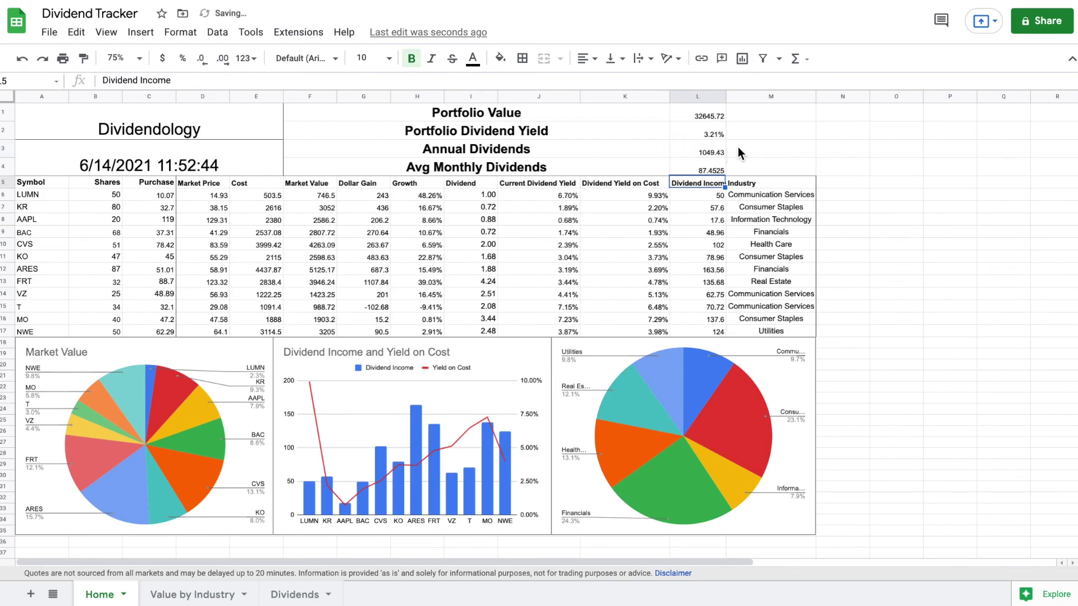
Step: Merge columns L and M separately in each of rows 1 to 4 so every summary value spans both columns
drag(710, 112, 733, 110)
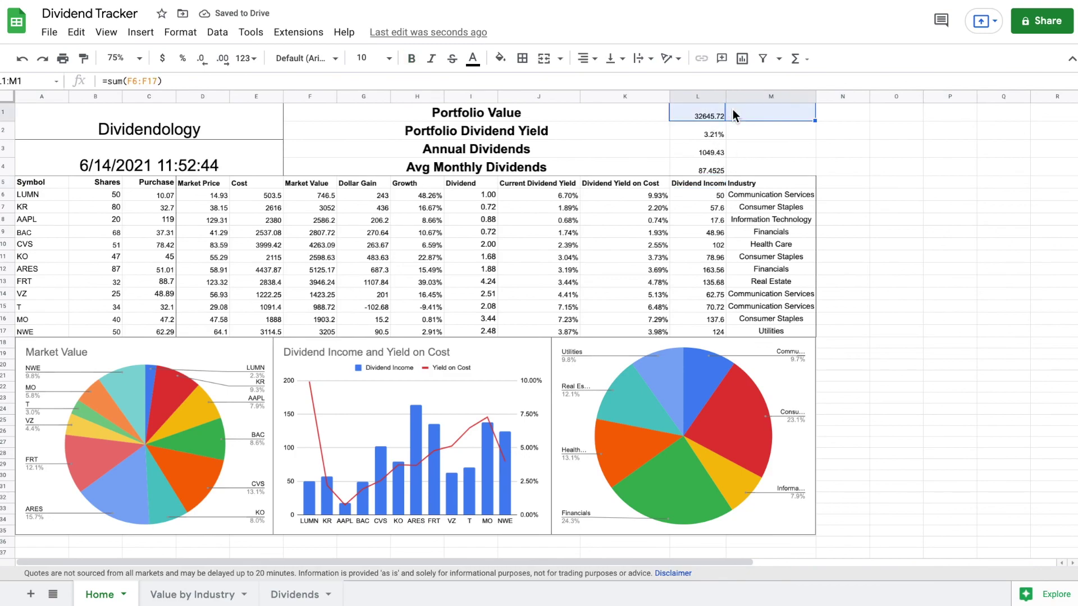
click(544, 58)
drag(699, 135, 736, 153)
click(544, 59)
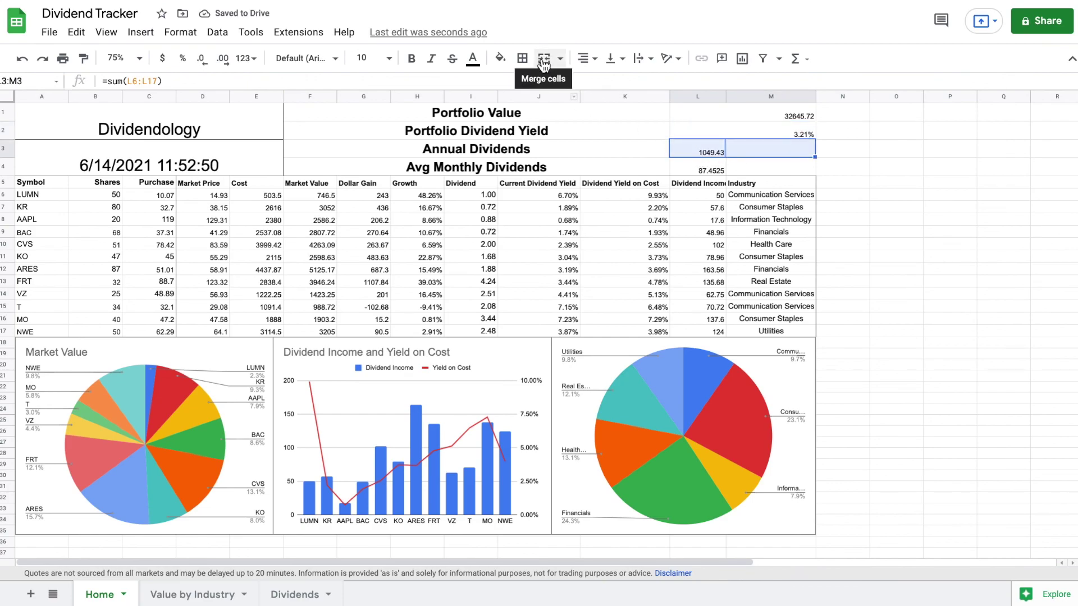
click(543, 59)
drag(696, 166, 741, 166)
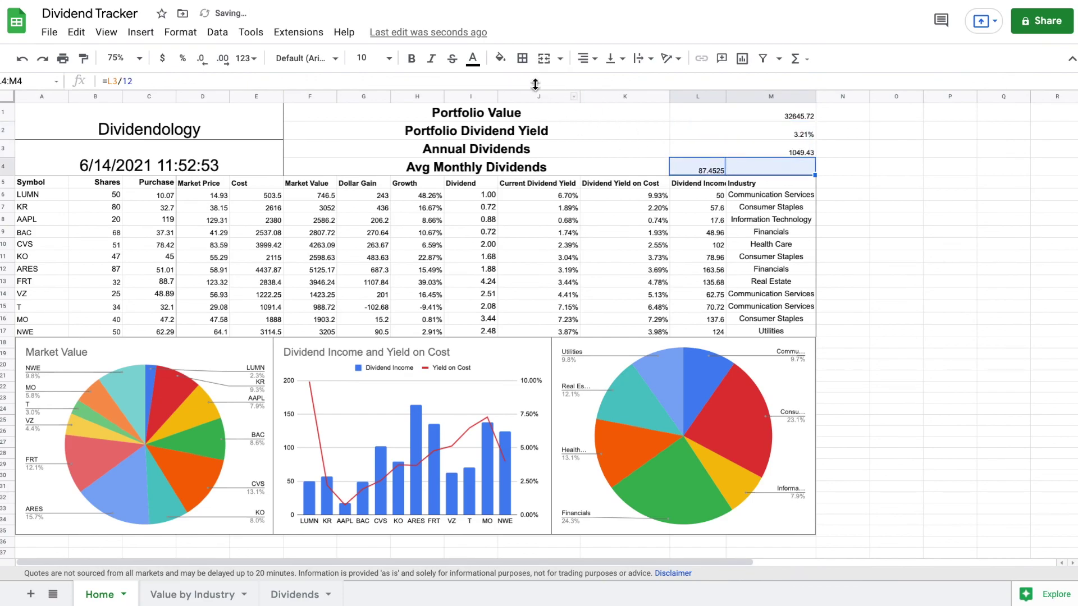
click(544, 58)
Step: Format the four summary values in L1:M4 with font size 18, centred alignment and bold text
click(731, 113)
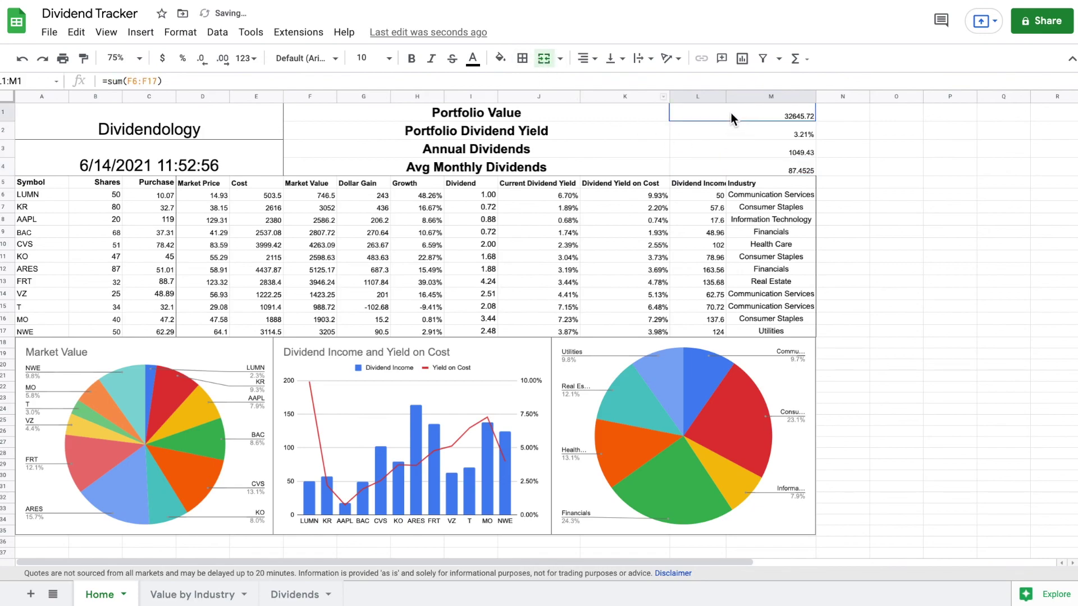
drag(731, 113, 729, 169)
click(388, 58)
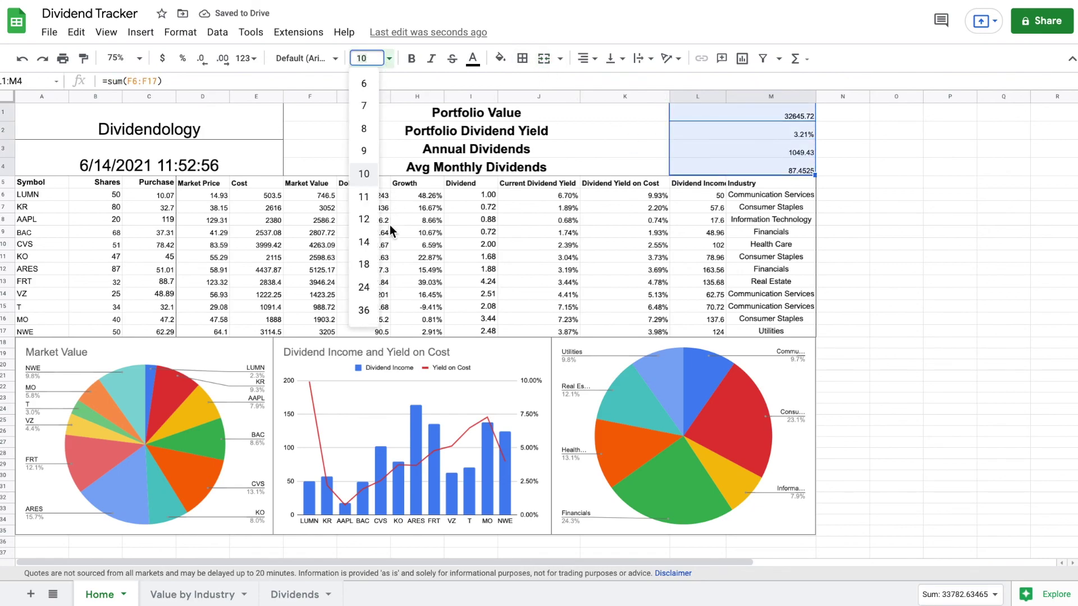
click(372, 262)
click(584, 58)
click(597, 80)
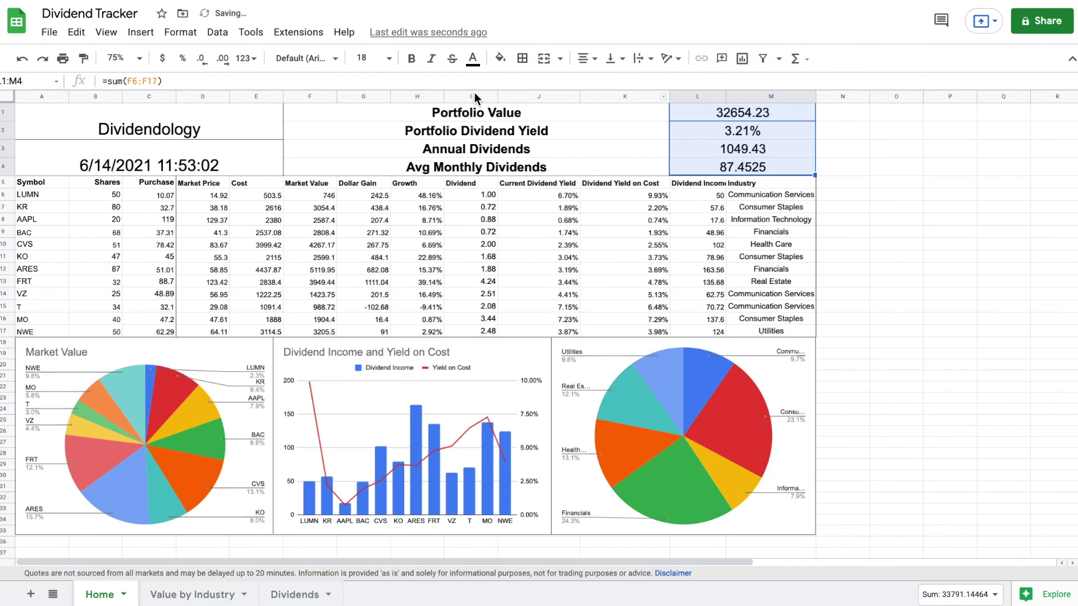
click(411, 60)
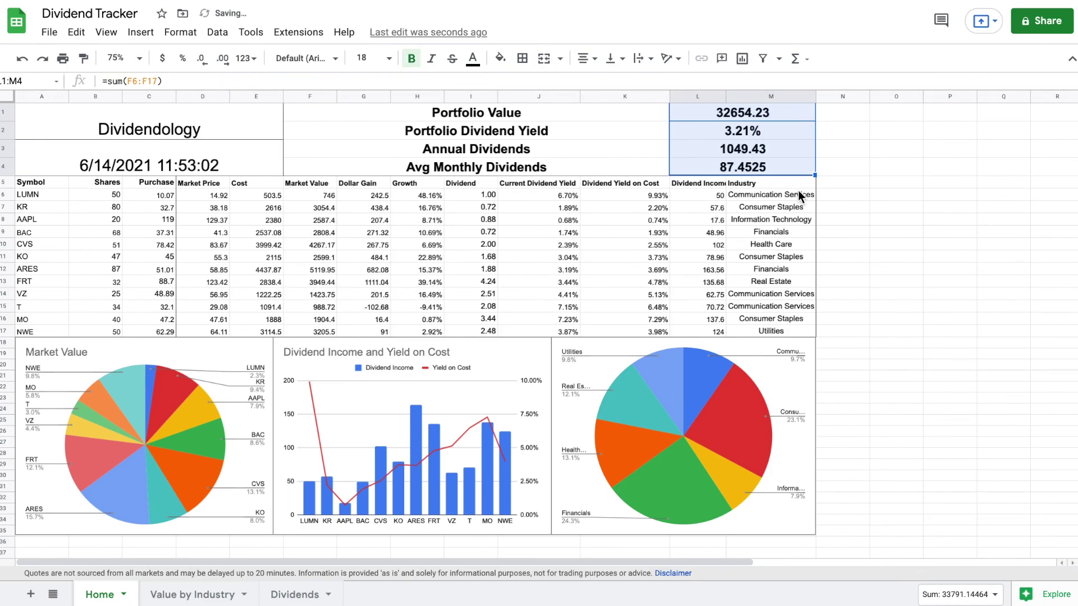
click(861, 147)
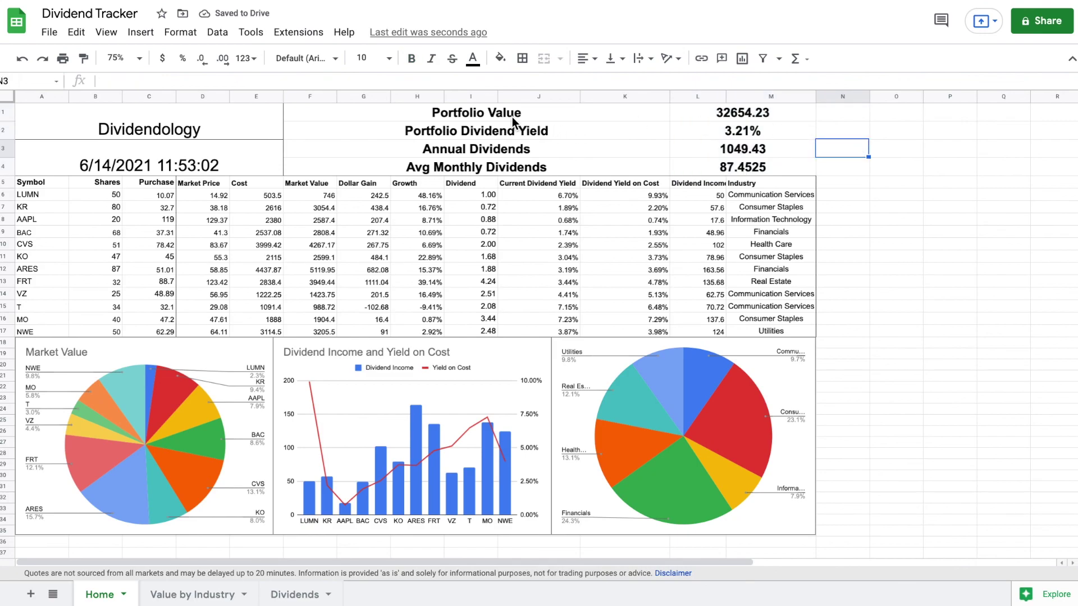
Step: Add an outer border around the portfolio summary block F1:M4
drag(441, 110, 725, 167)
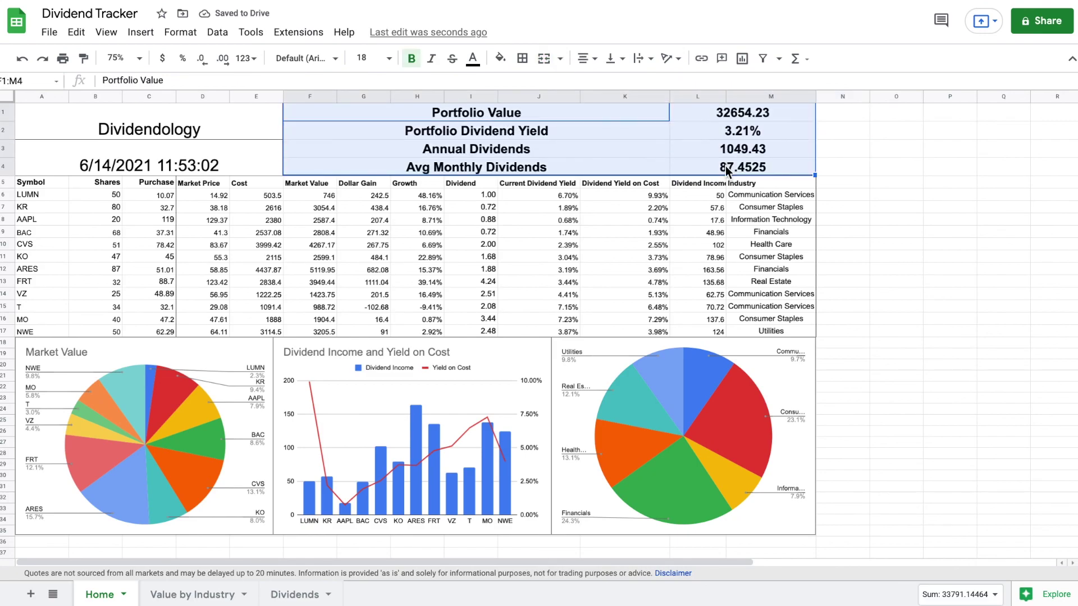
click(531, 59)
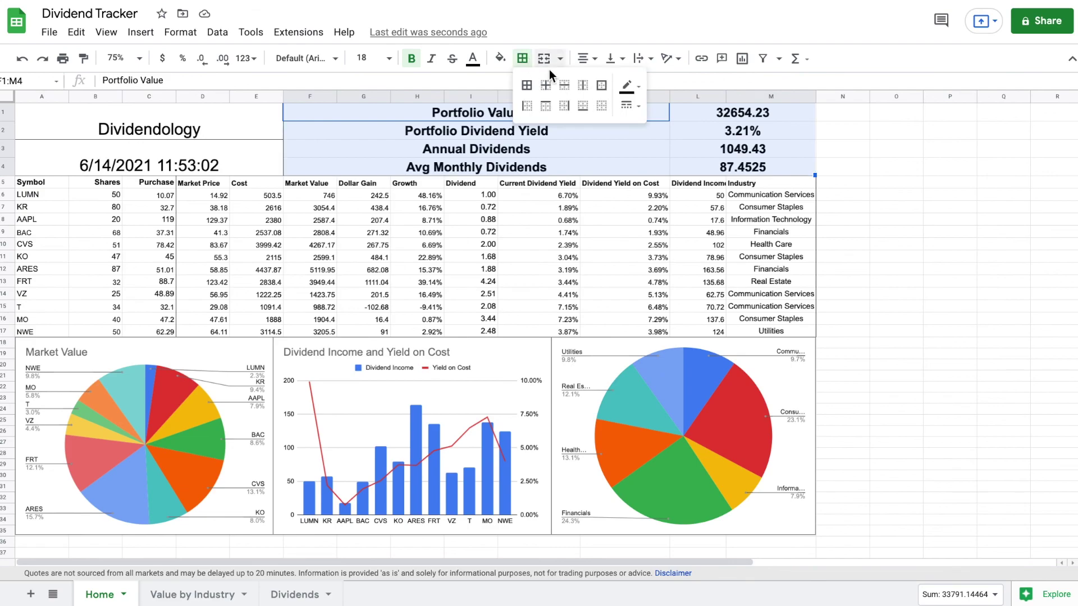
click(602, 85)
click(854, 163)
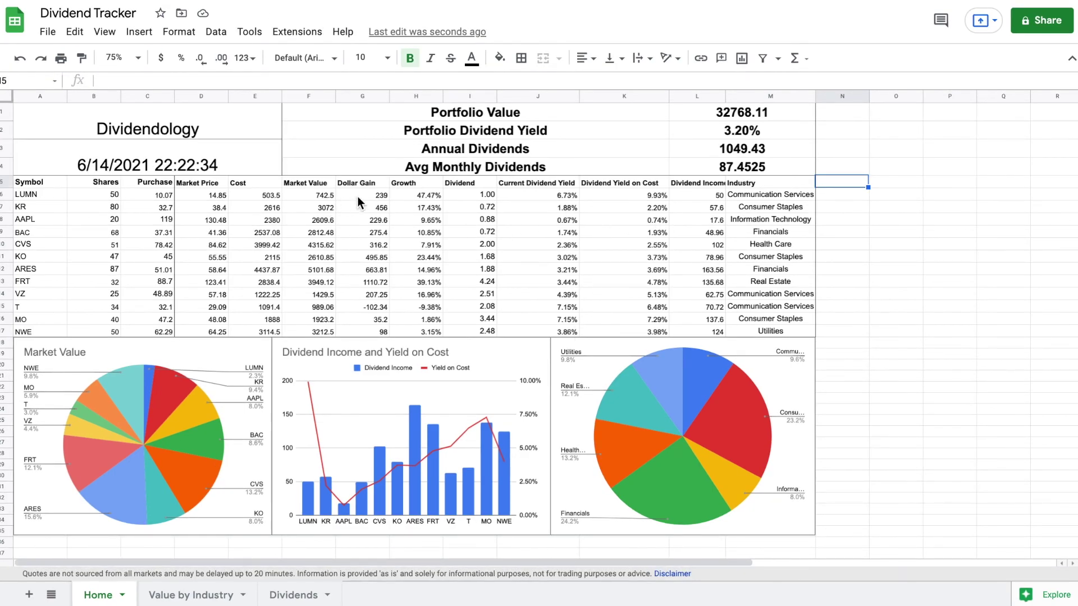
Step: Add a conditional format rule to Dollar Gain cells G6:G17 that fills values greater than 0 in green
drag(379, 192, 376, 331)
click(178, 32)
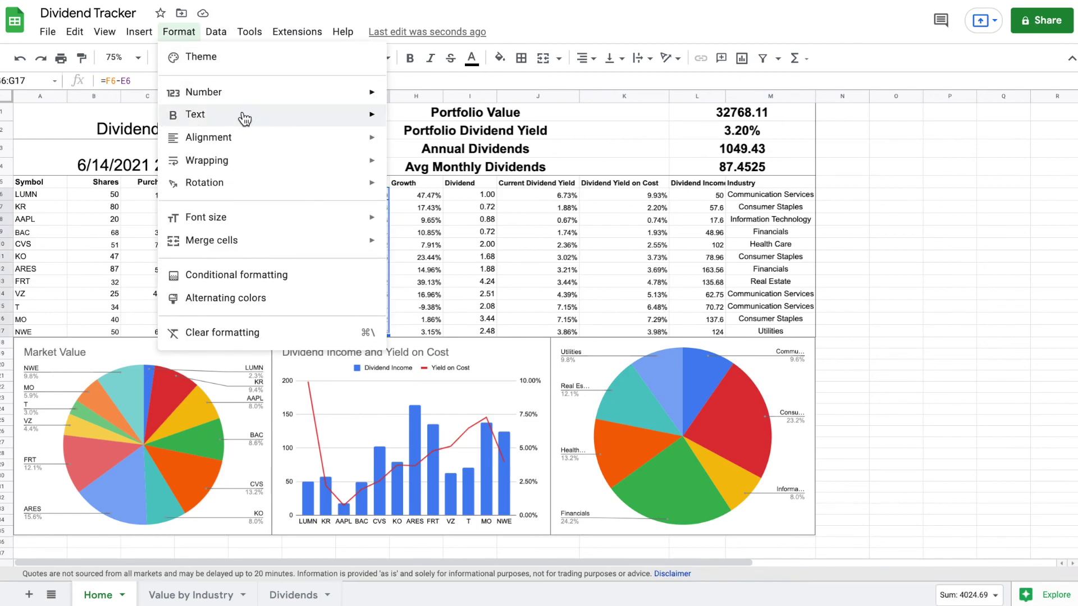
click(294, 273)
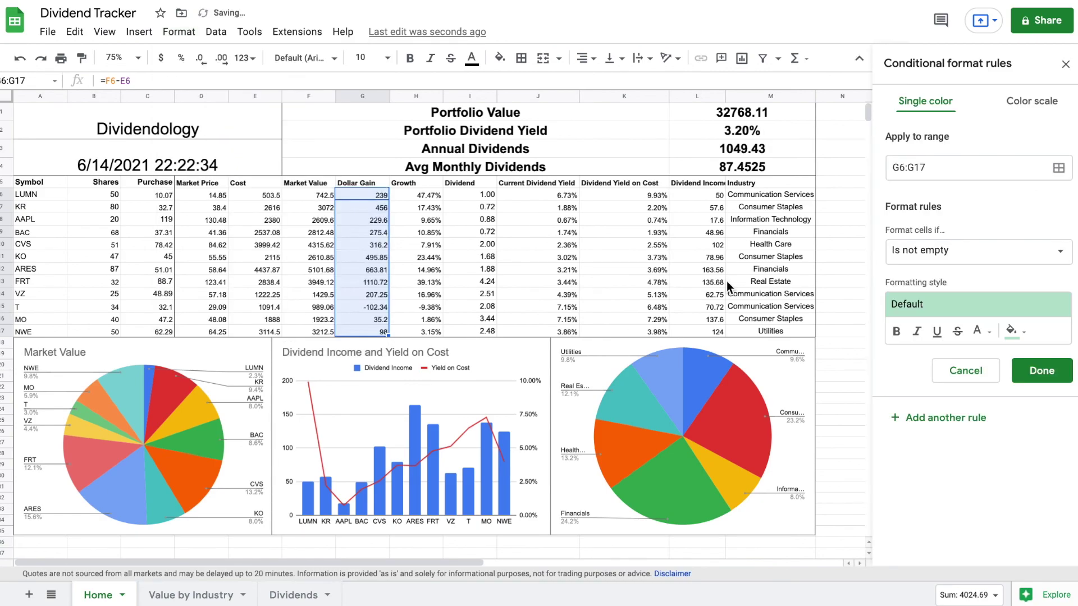
click(1012, 266)
click(973, 479)
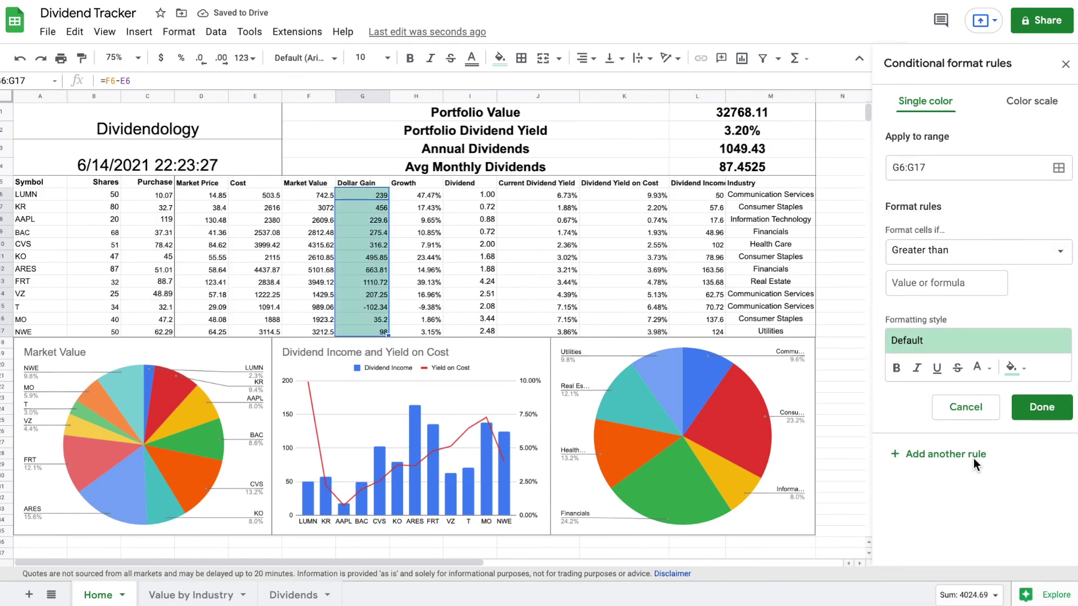
click(962, 294)
text(0)
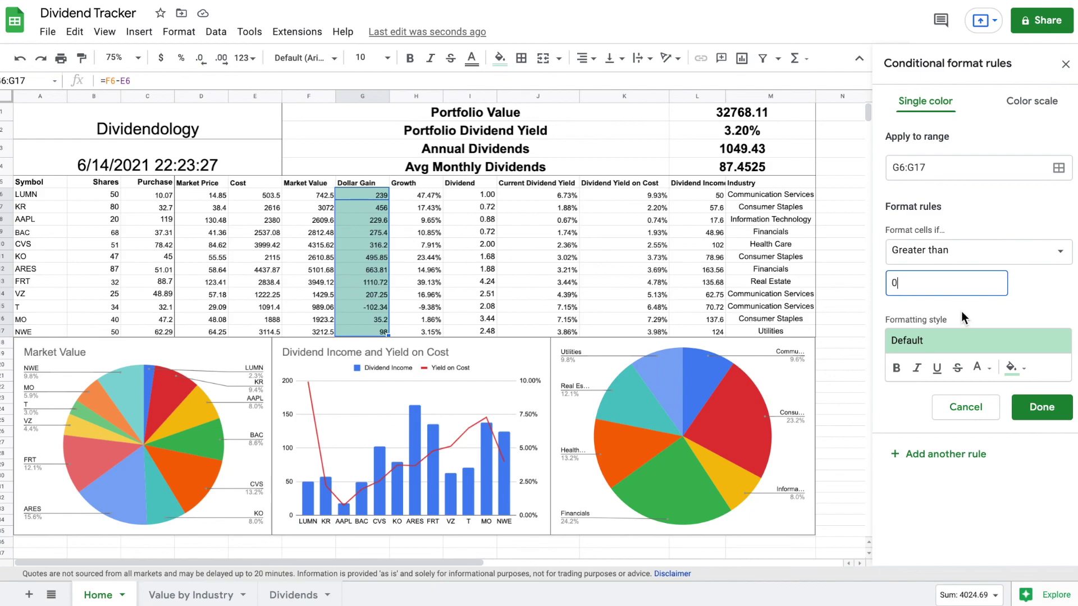
Step: Add a second conditional format rule to G6:G17 that fills values less than 0 in light red
click(950, 446)
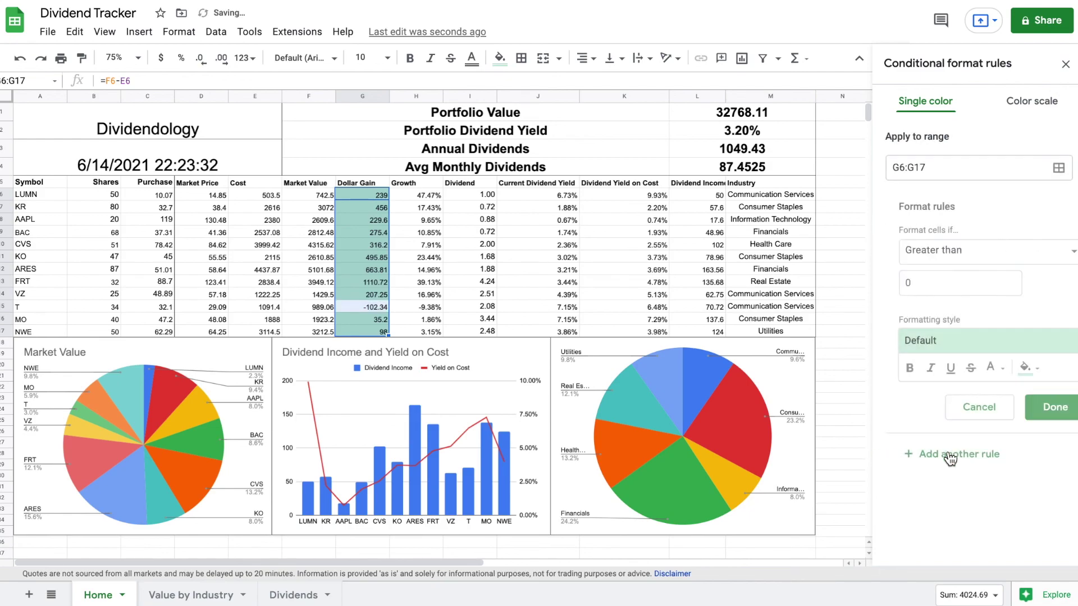
click(980, 259)
click(979, 308)
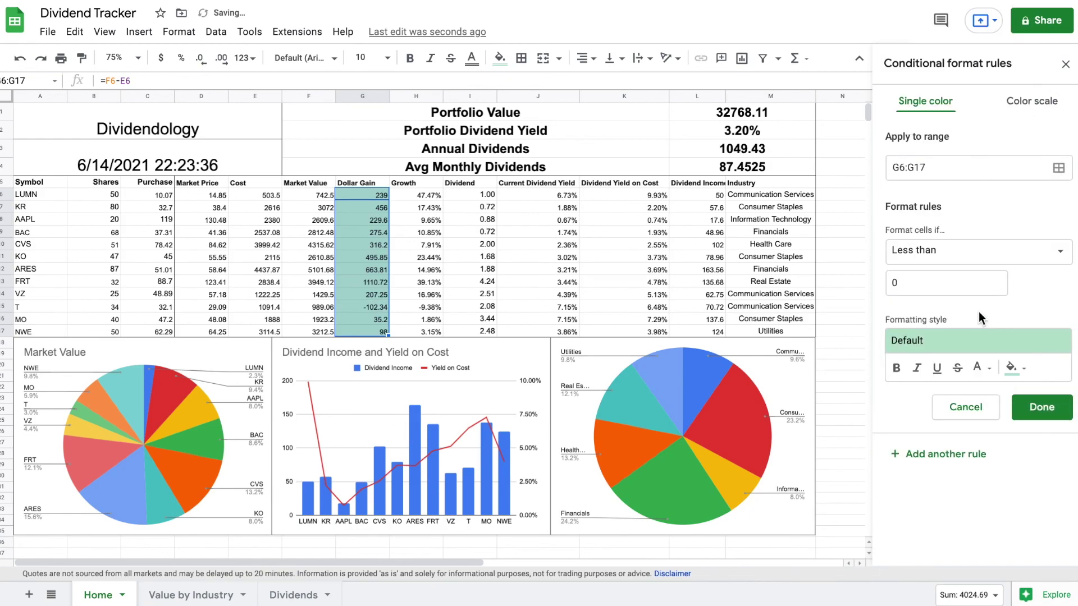
click(973, 348)
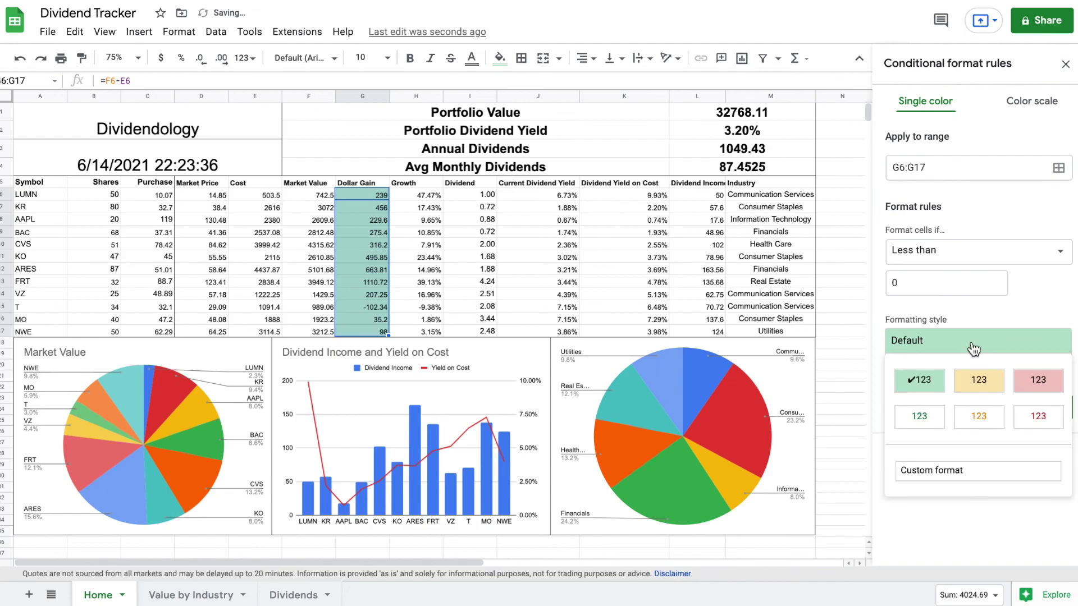
click(1028, 382)
click(1042, 408)
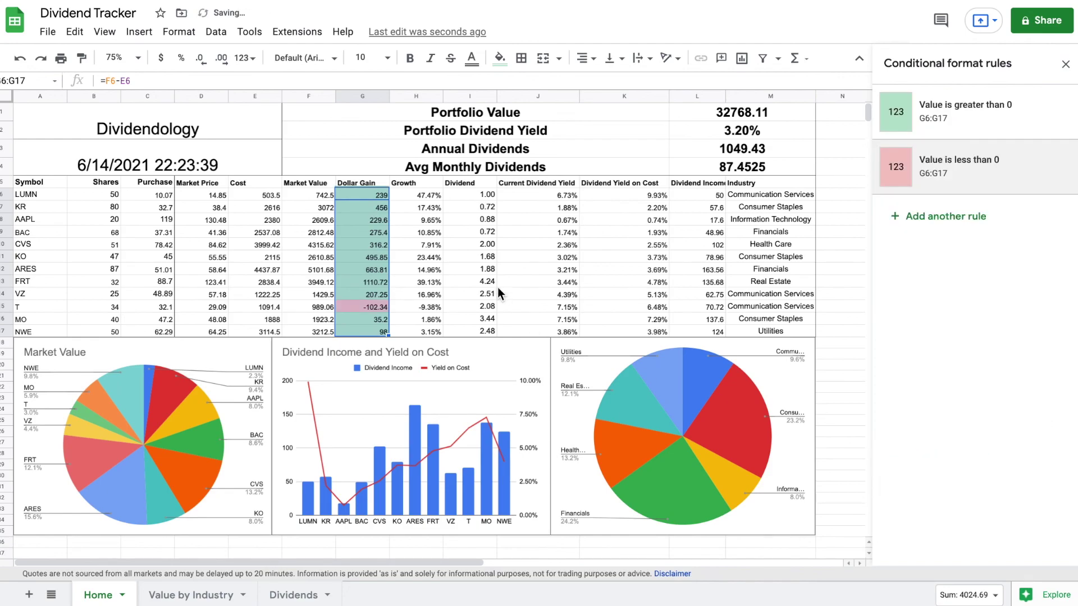
click(424, 284)
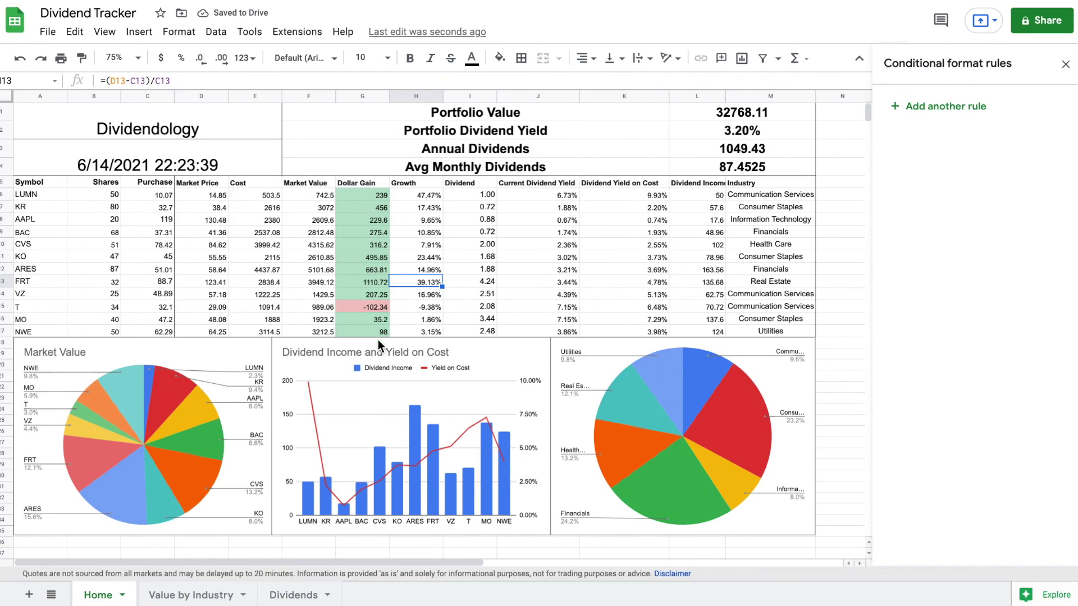
Step: Add a conditional format rule to Growth cells H6:H17 that fills values greater than 0 in green
drag(430, 199, 422, 326)
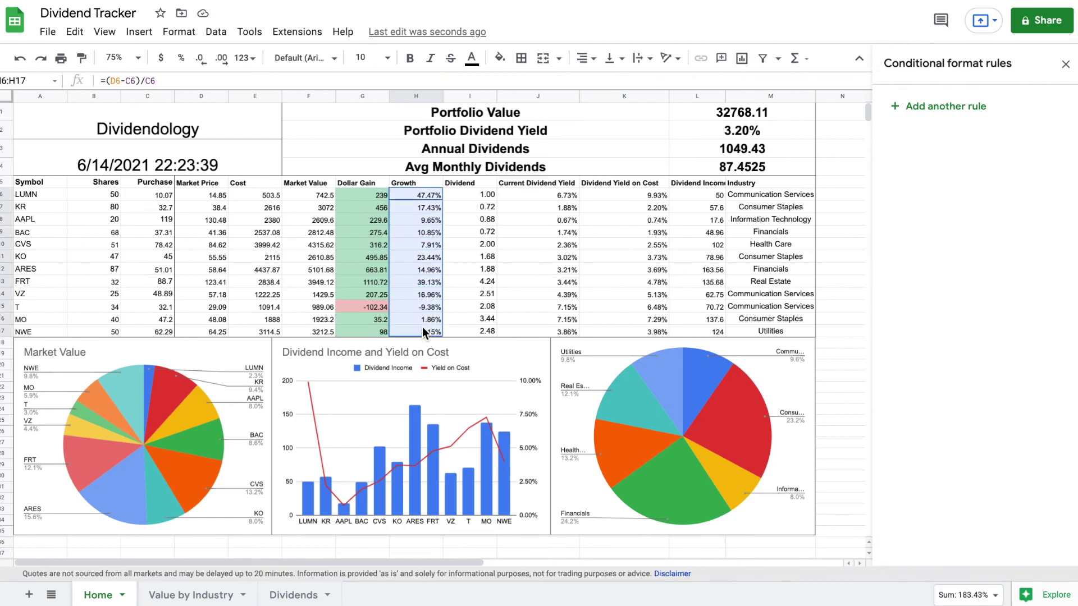
click(181, 33)
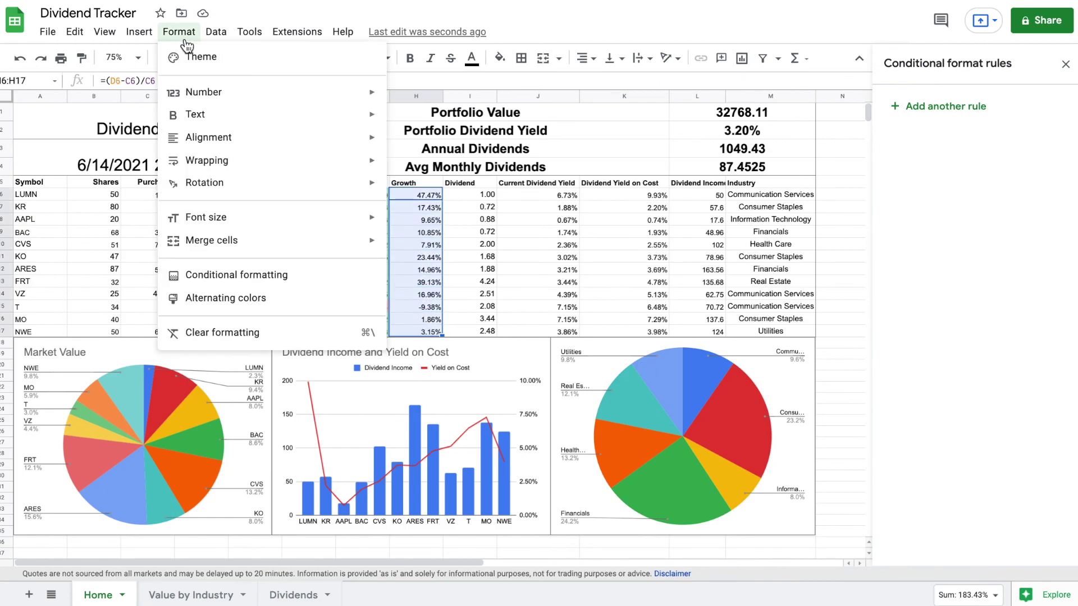
click(244, 274)
click(1033, 253)
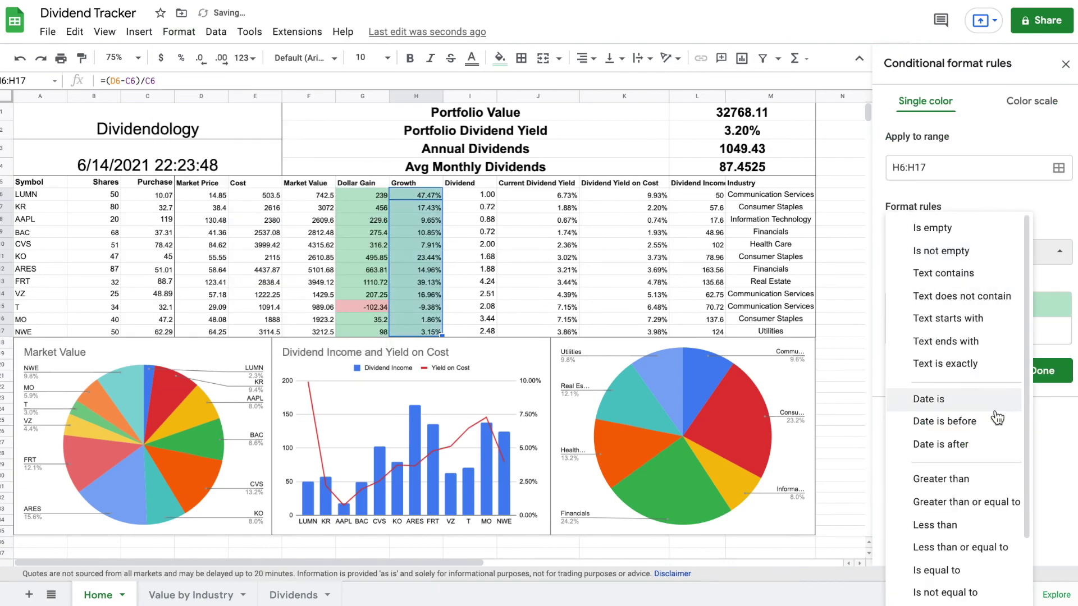
click(987, 479)
click(992, 350)
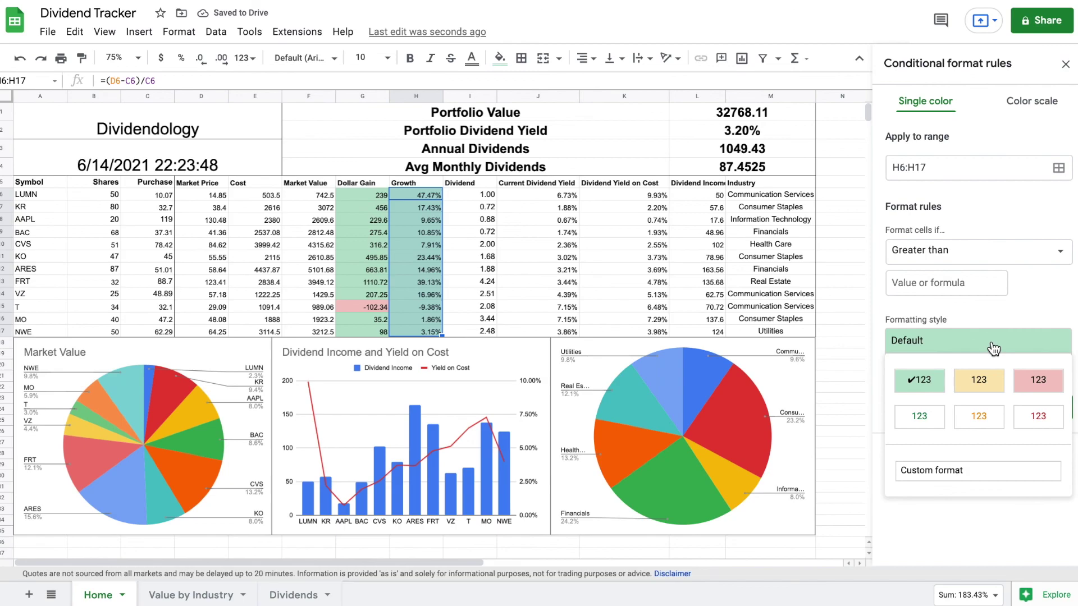
click(966, 289)
text(0)
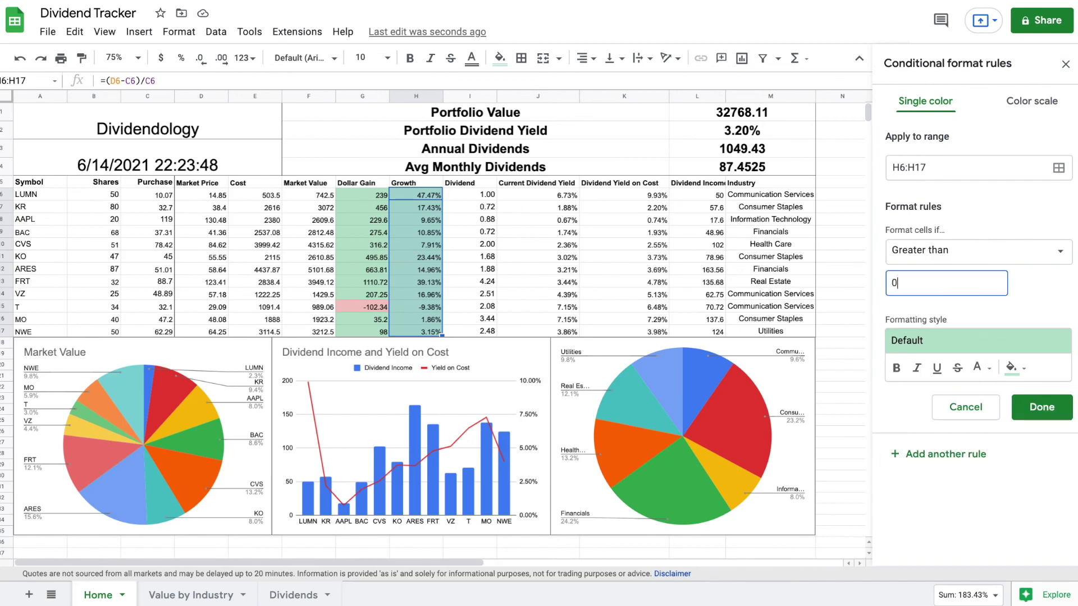
Step: Add another conditional format rule to H6:H17 that fills values less than 0 in light red
click(959, 455)
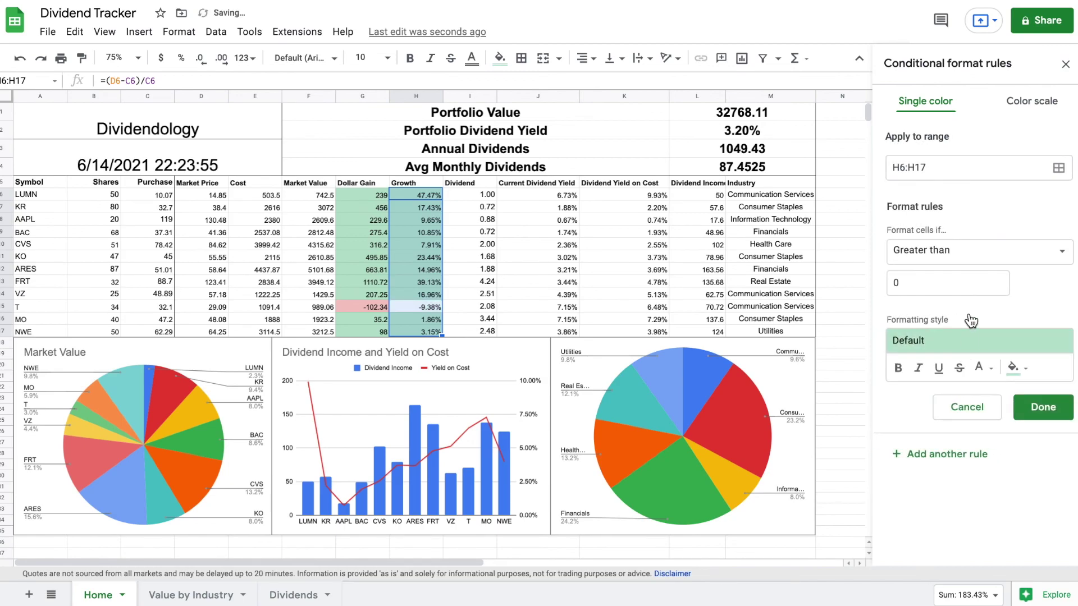
click(971, 260)
click(975, 311)
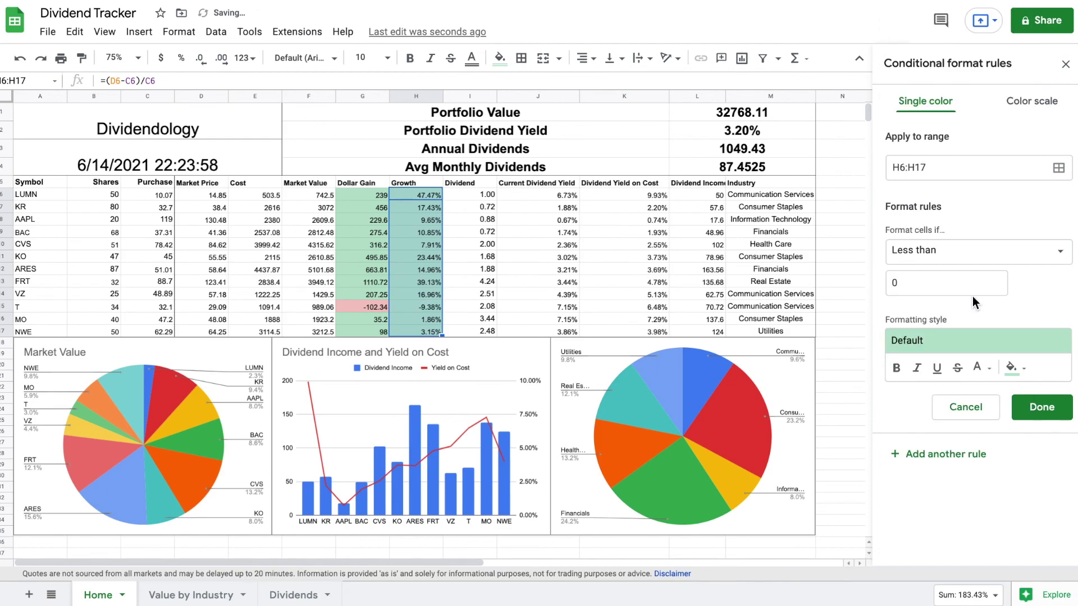
click(976, 341)
click(1020, 380)
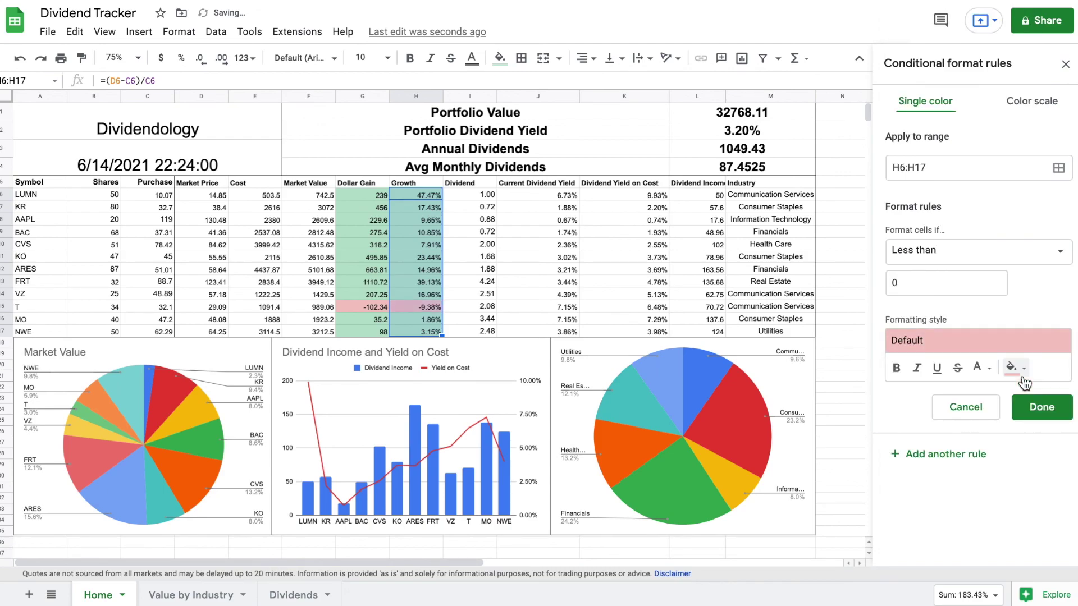
click(1052, 406)
click(629, 260)
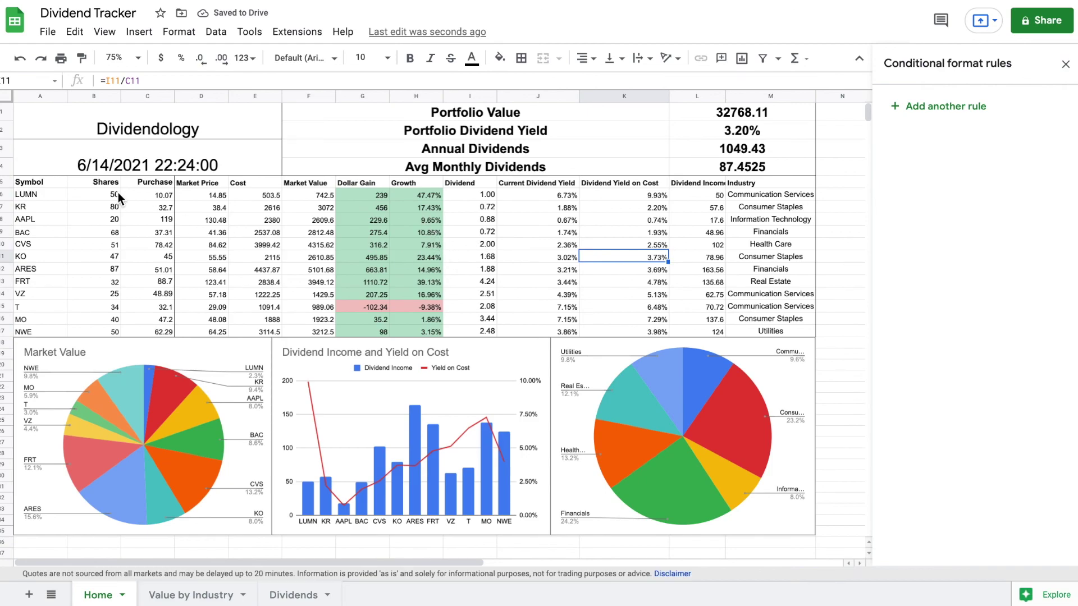
Step: Create a filter over the holdings table A5:M17 and close the conditional format rules
drag(51, 181, 776, 331)
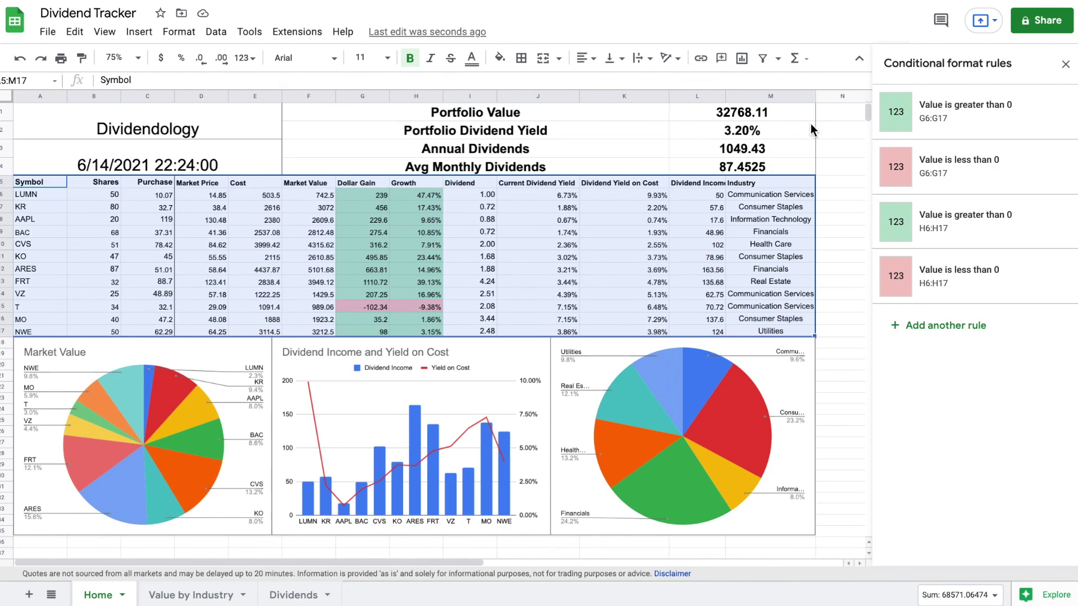
click(762, 58)
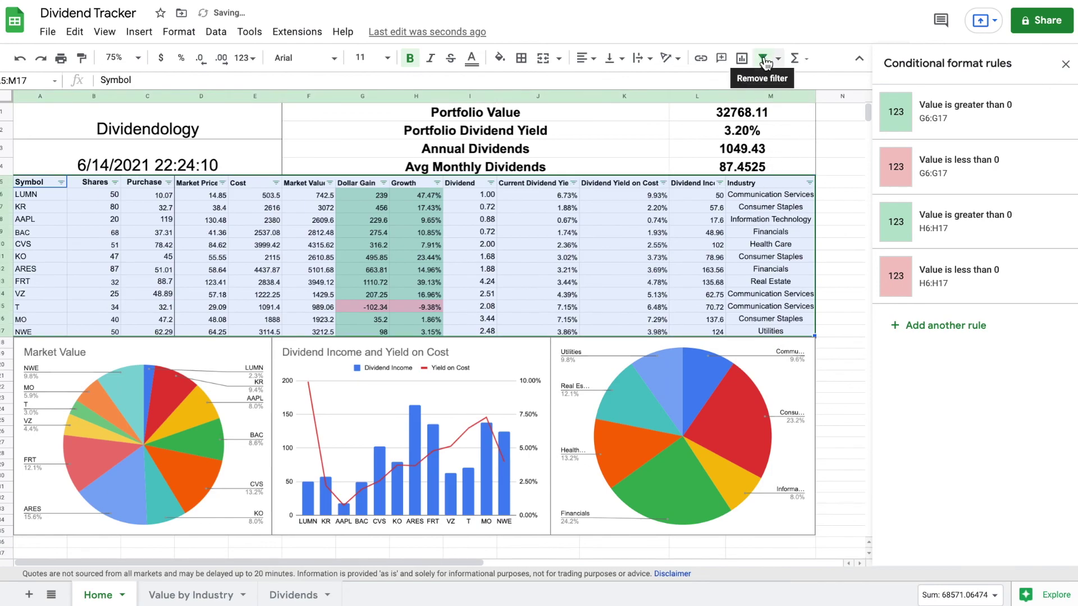
click(1066, 63)
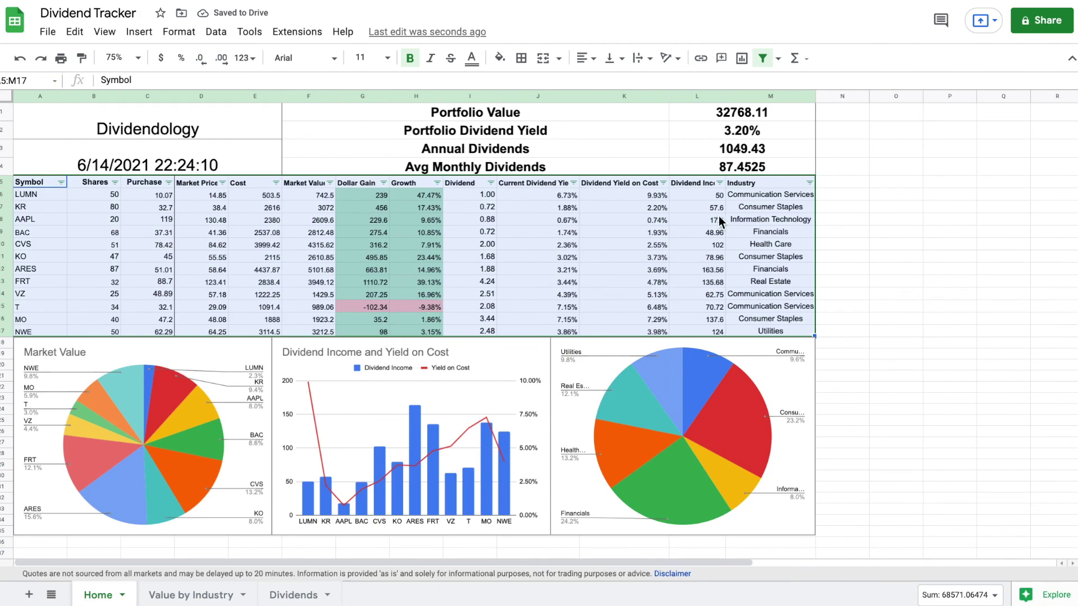
Step: Sort the holdings table by Dividend Income in descending order (Z → A)
click(720, 183)
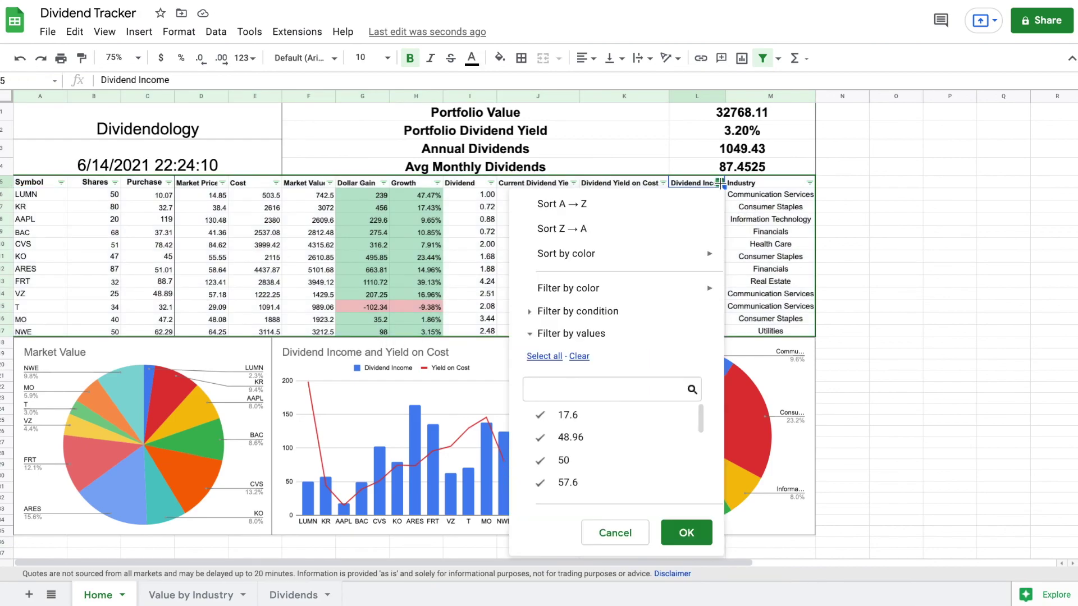
click(652, 229)
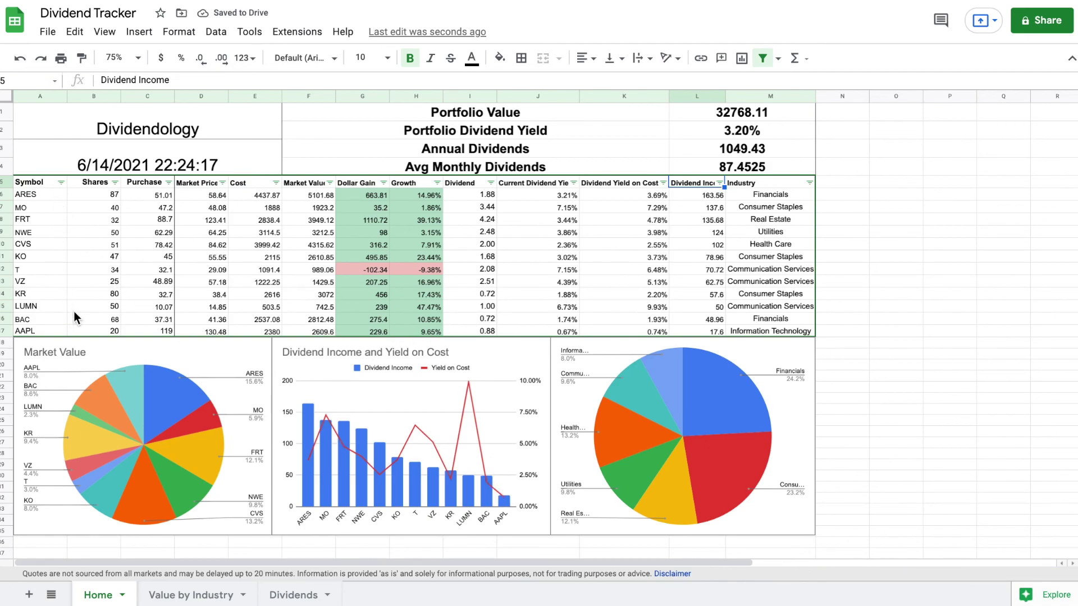
click(965, 155)
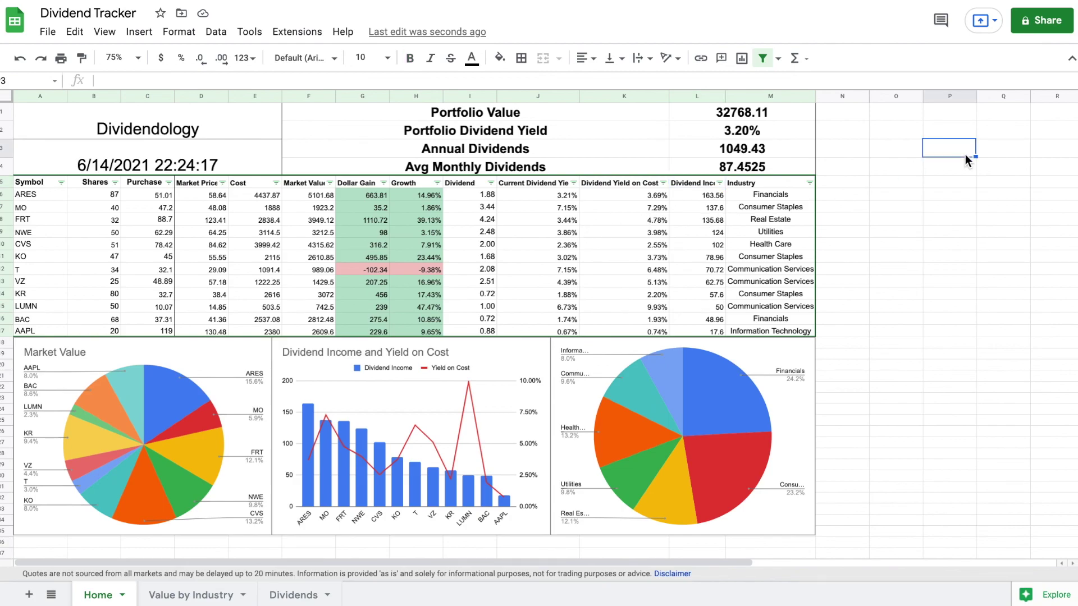
click(721, 182)
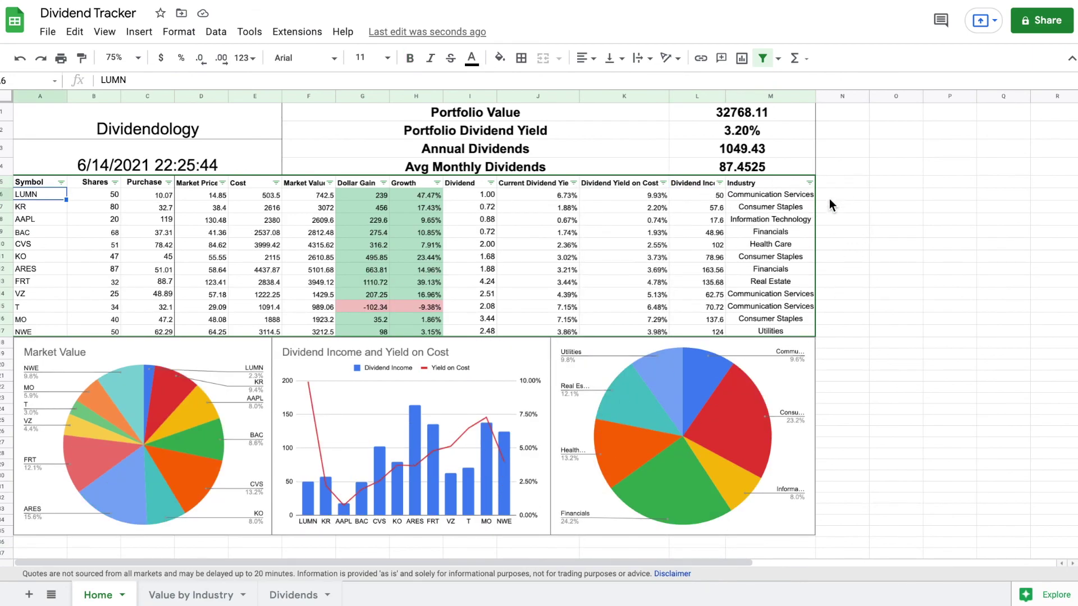
click(846, 193)
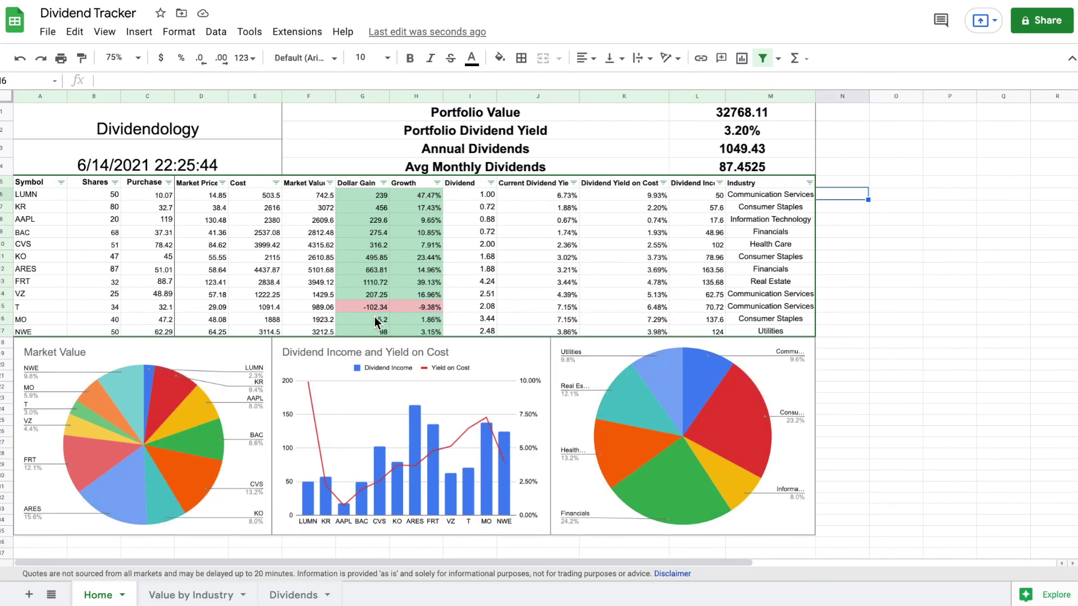
Step: Set the Market Value pie chart's background color to light red
click(232, 345)
right_click(231, 345)
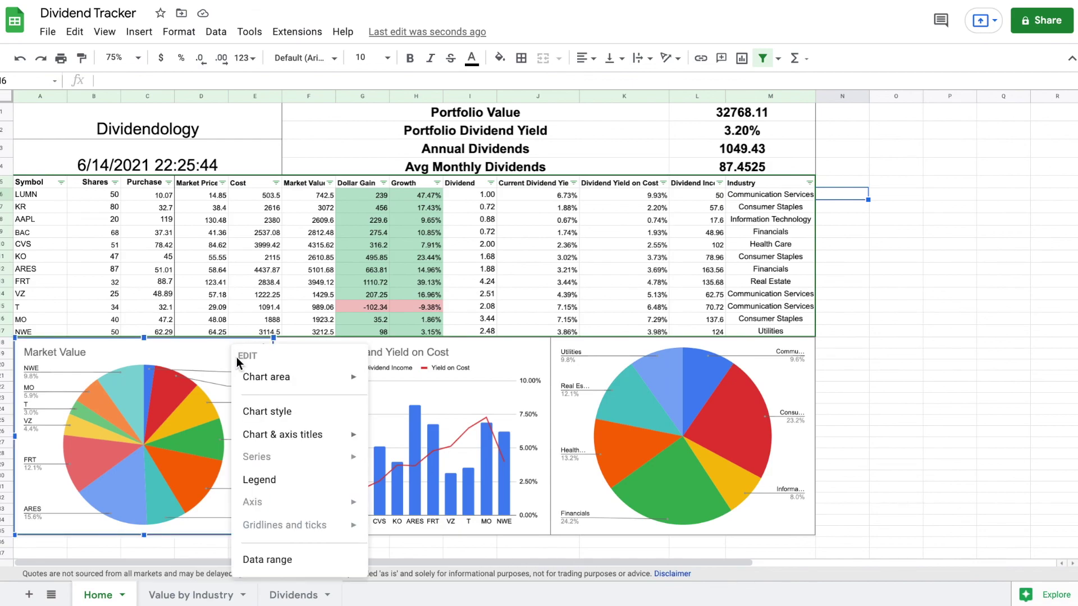
click(278, 421)
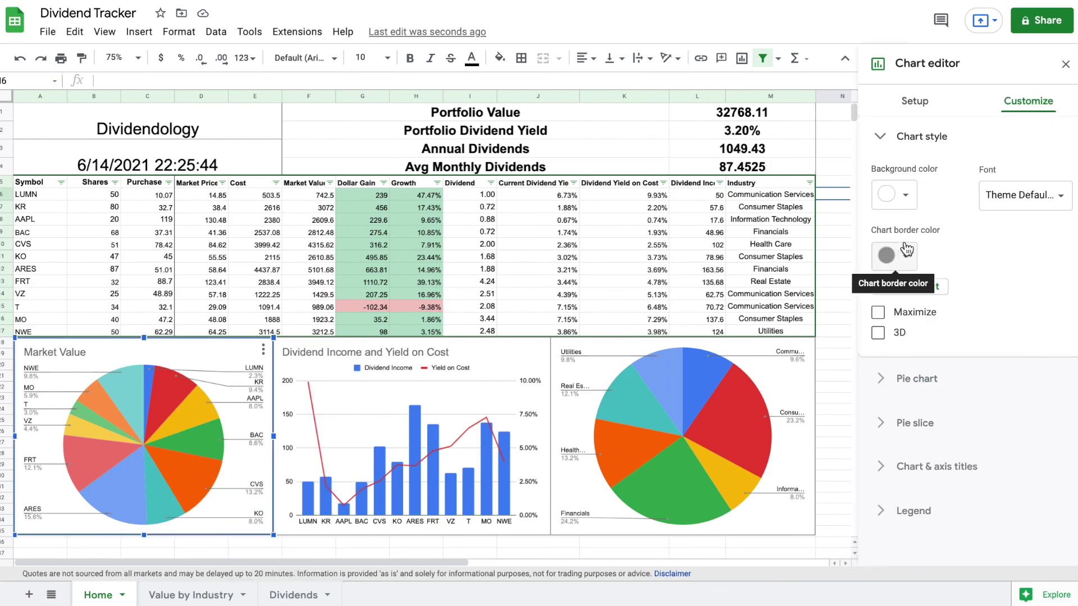
click(909, 193)
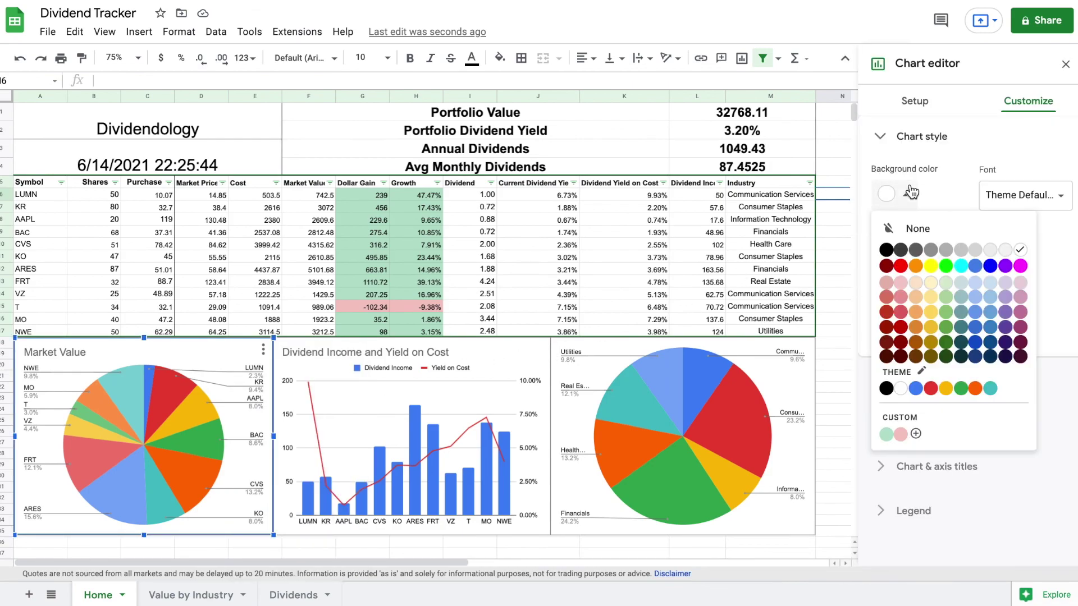
click(901, 282)
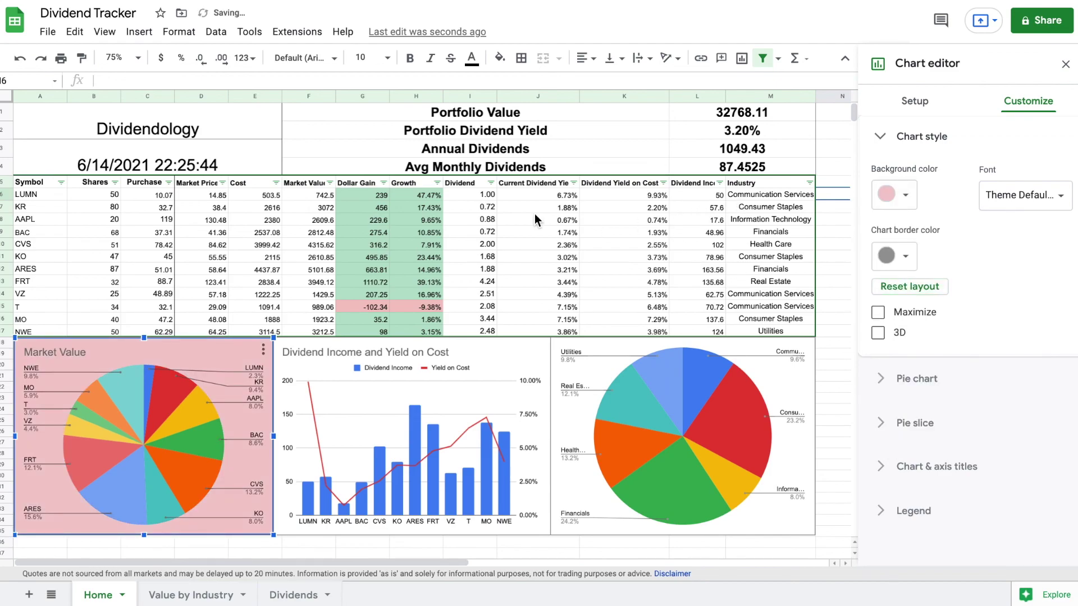
Step: Fill the merged Dividendology title cell A1:E2 with light green
click(247, 126)
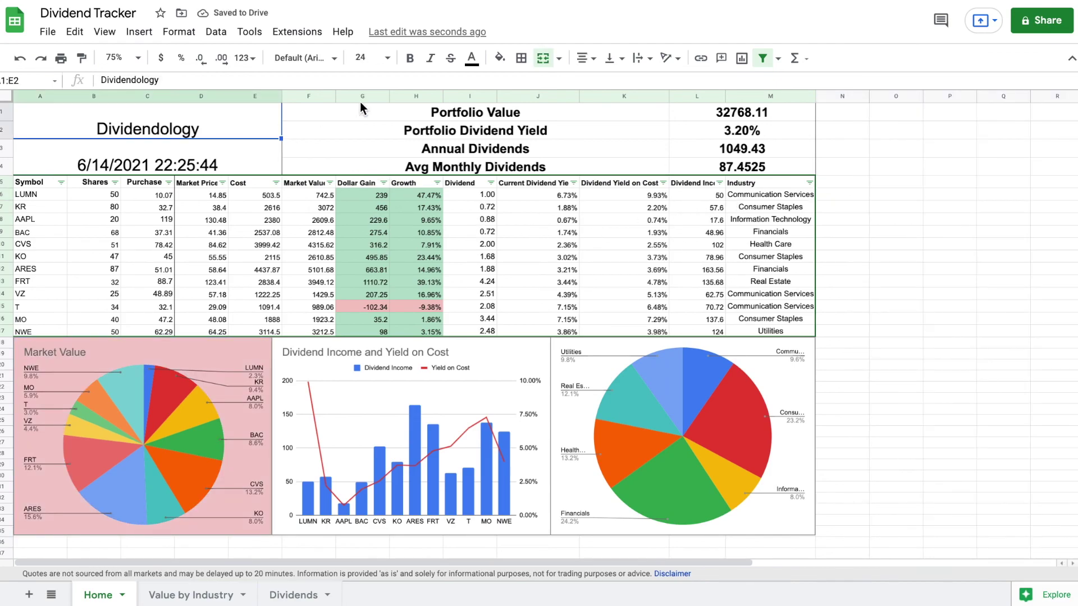
click(498, 57)
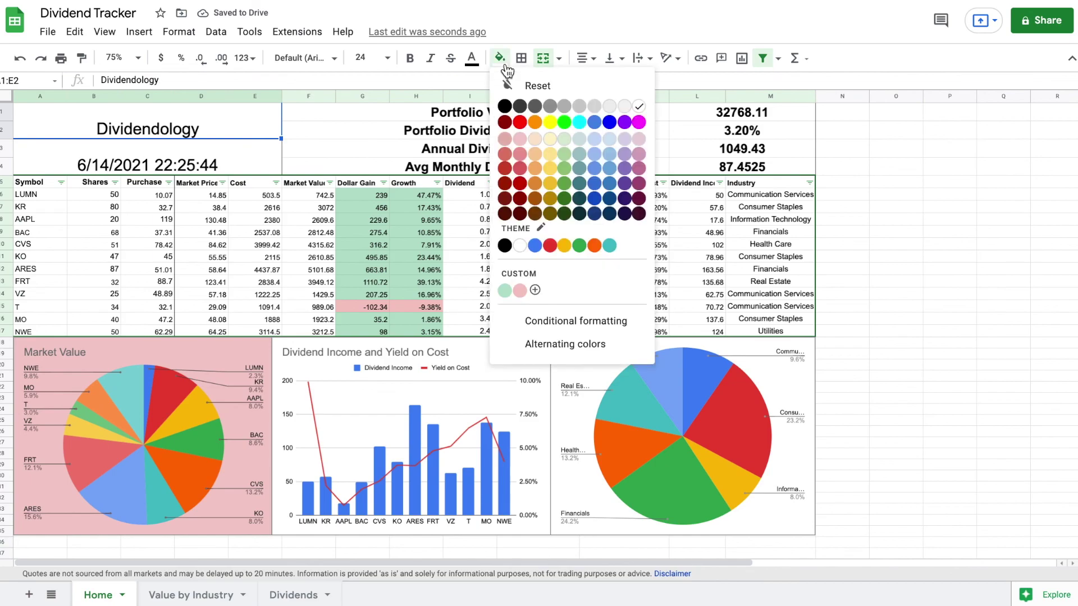
click(565, 138)
click(877, 169)
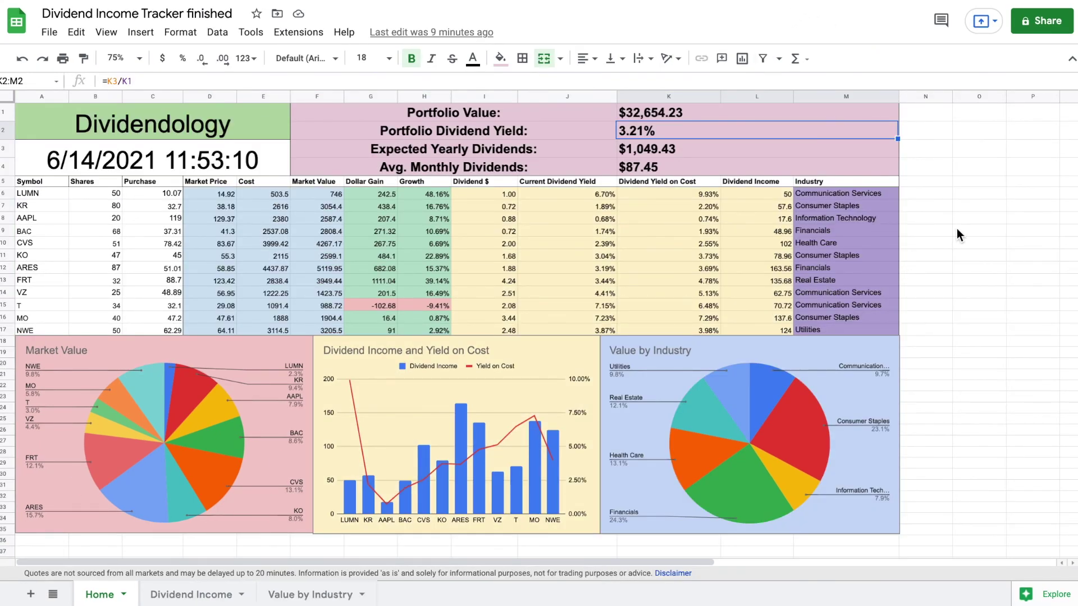
click(952, 166)
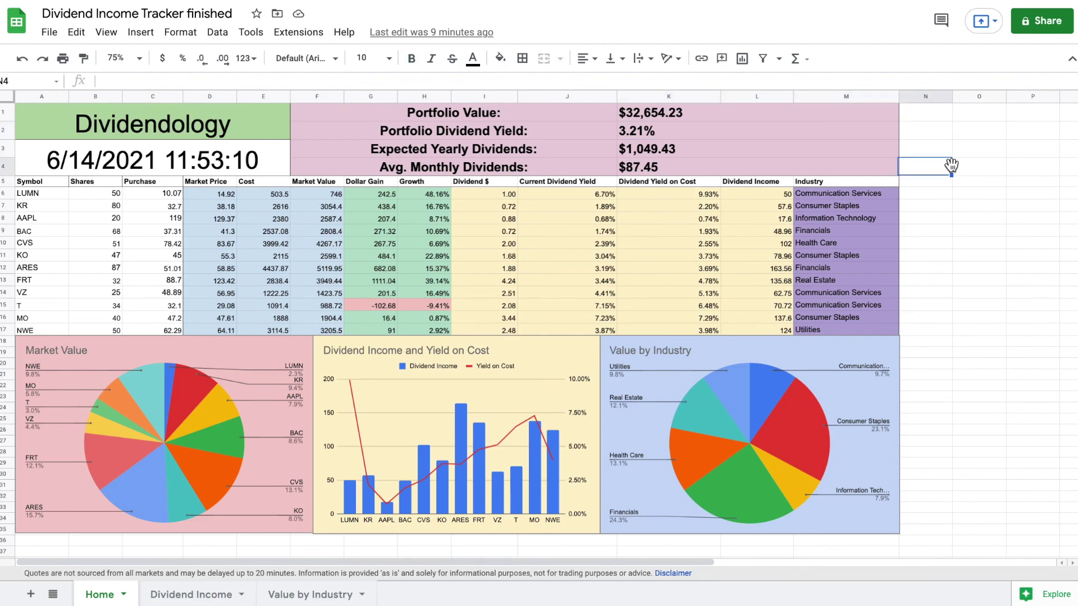
click(196, 128)
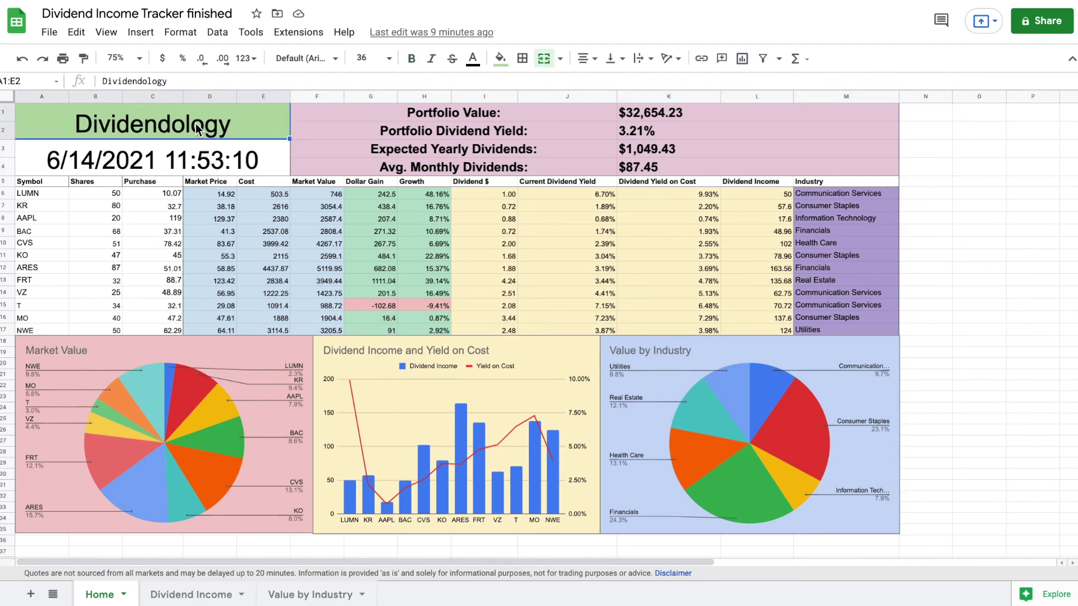
Step: Replace the first holding in row 6 with symbol VZ, 30 shares and a purchase price of 49
click(255, 382)
click(978, 206)
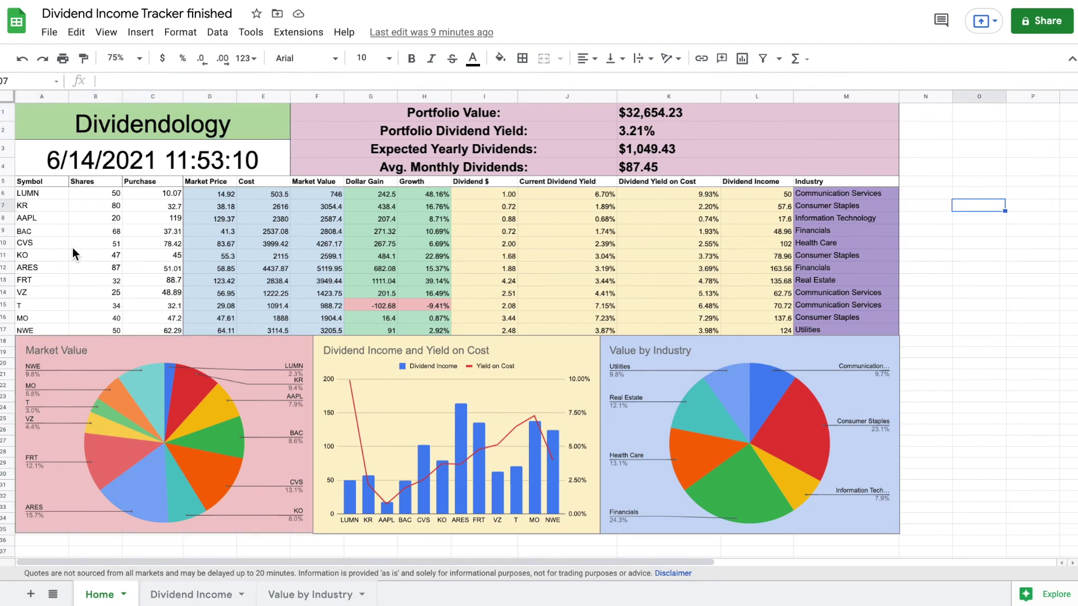
click(52, 192)
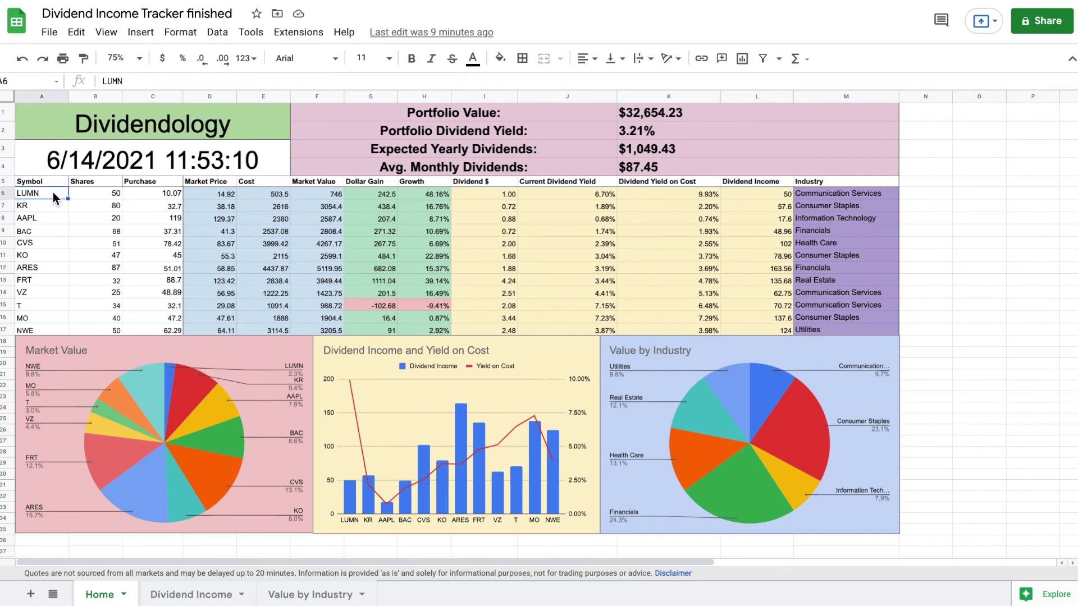
key(Delete)
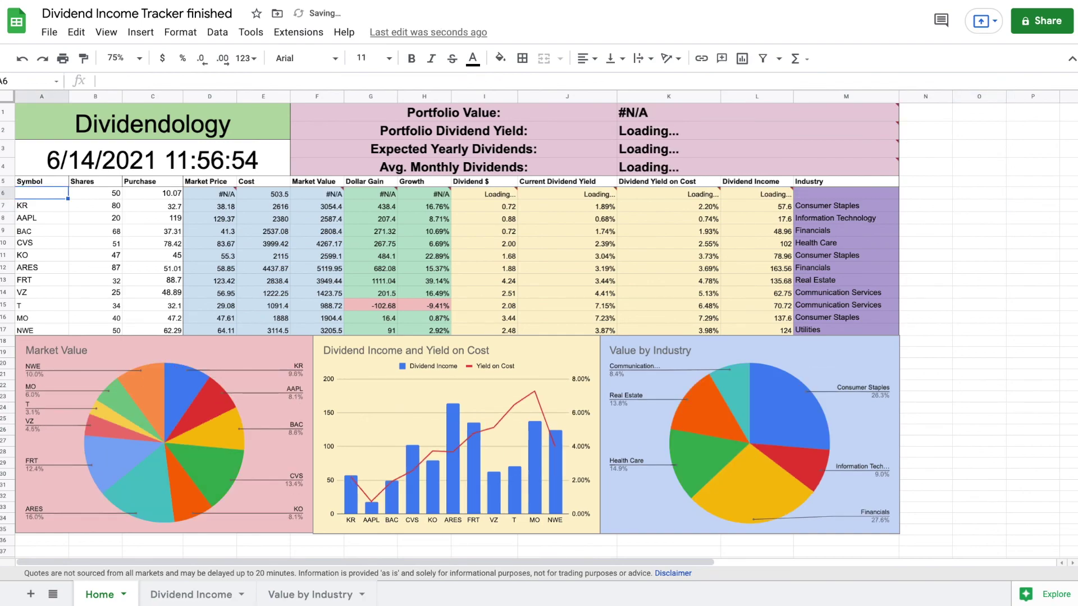
text(VZ)
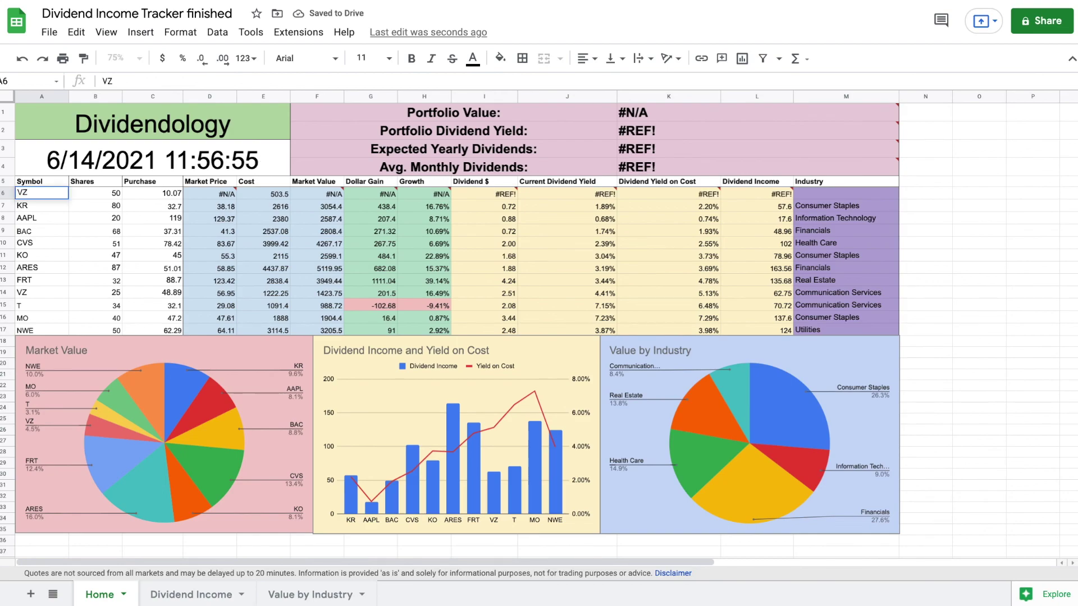
key(Tab)
key(Delete)
text(30)
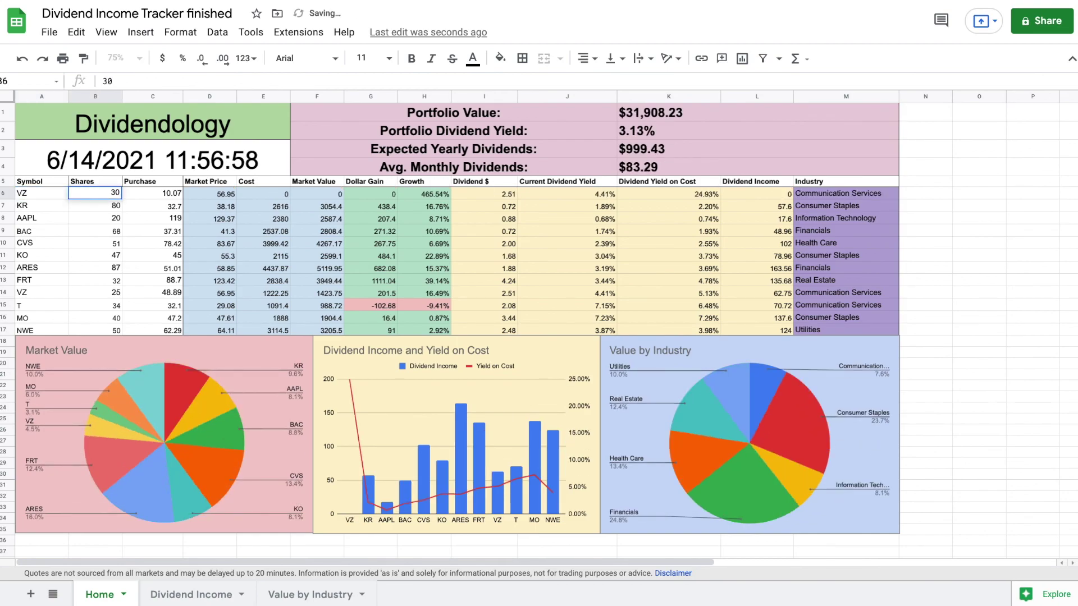
key(Tab)
text(49)
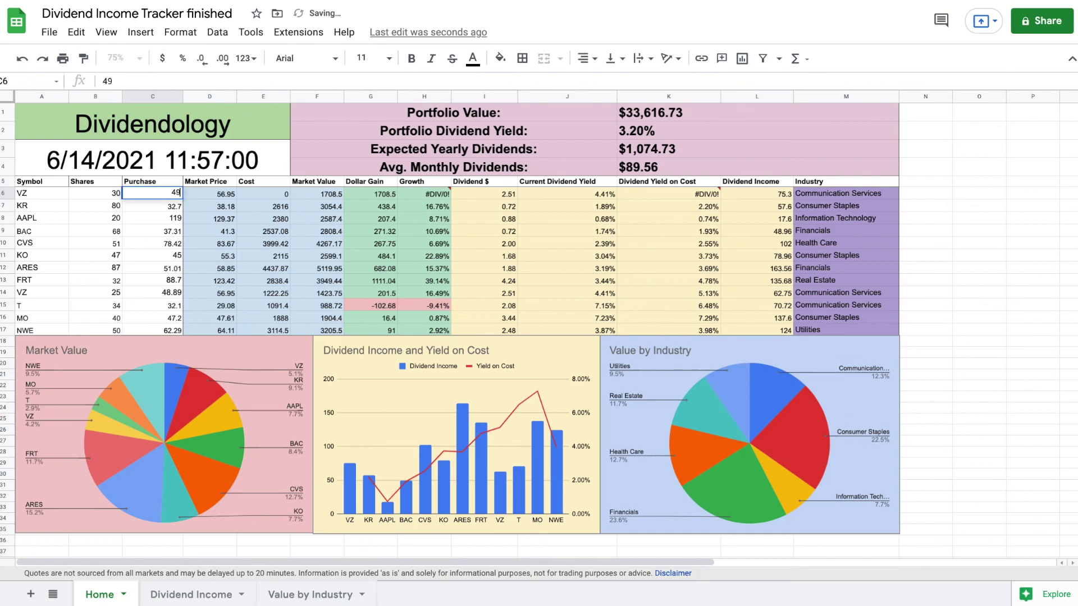
key(Return)
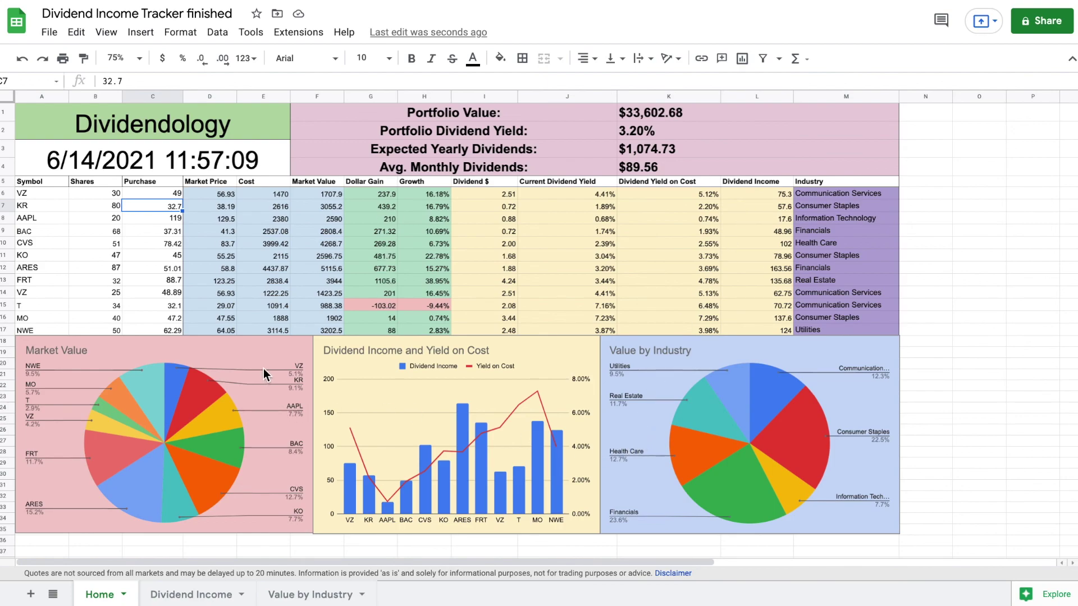
Step: Insert one blank row above the ARES holding in row 12 and delete that blank row again
click(4, 268)
right_click(3, 270)
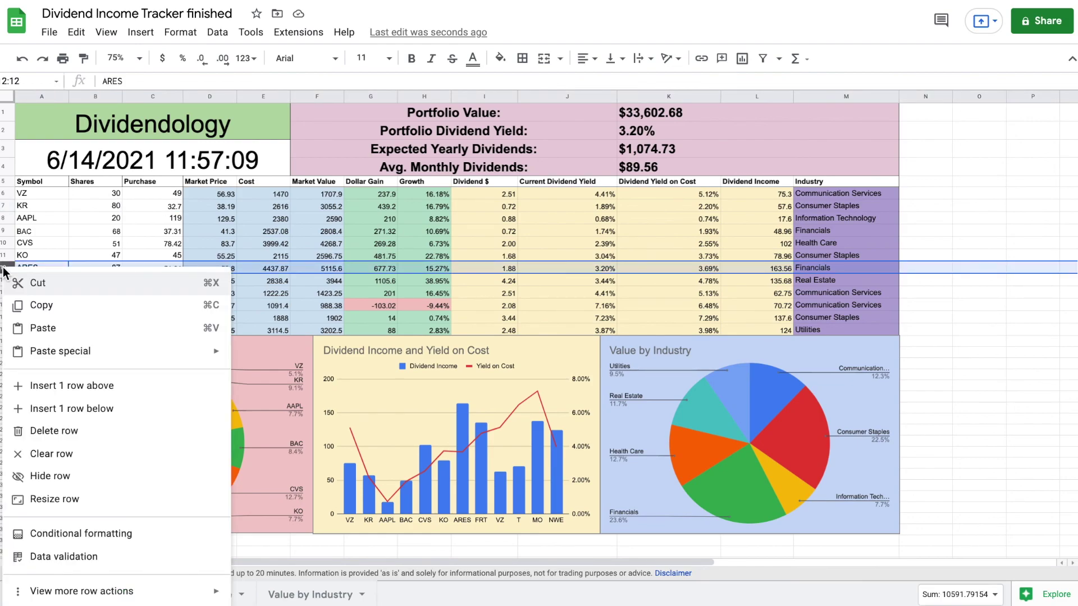
click(88, 385)
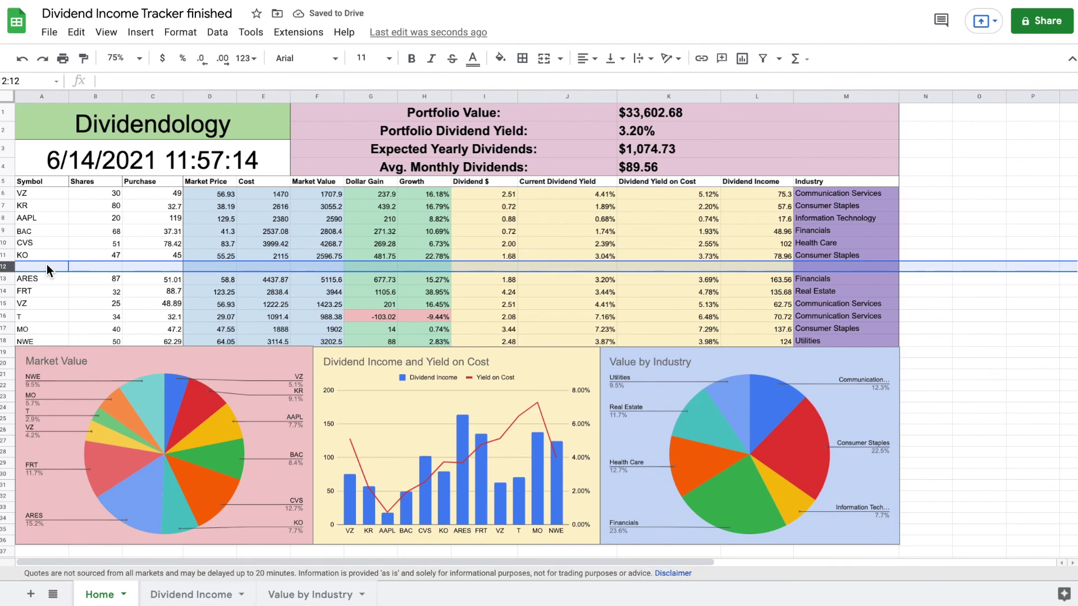
right_click(6, 268)
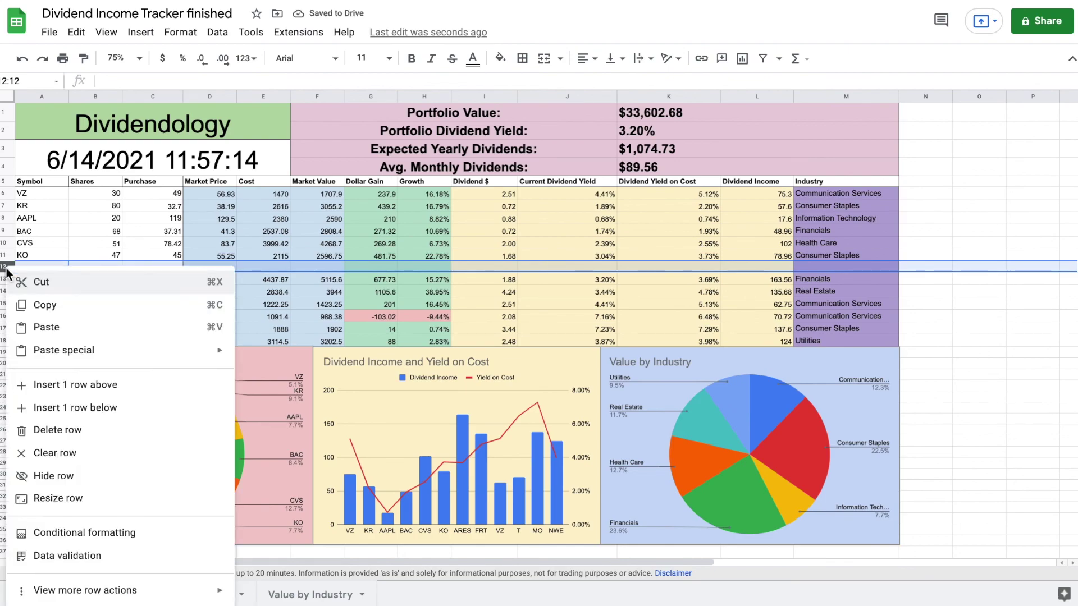
click(66, 431)
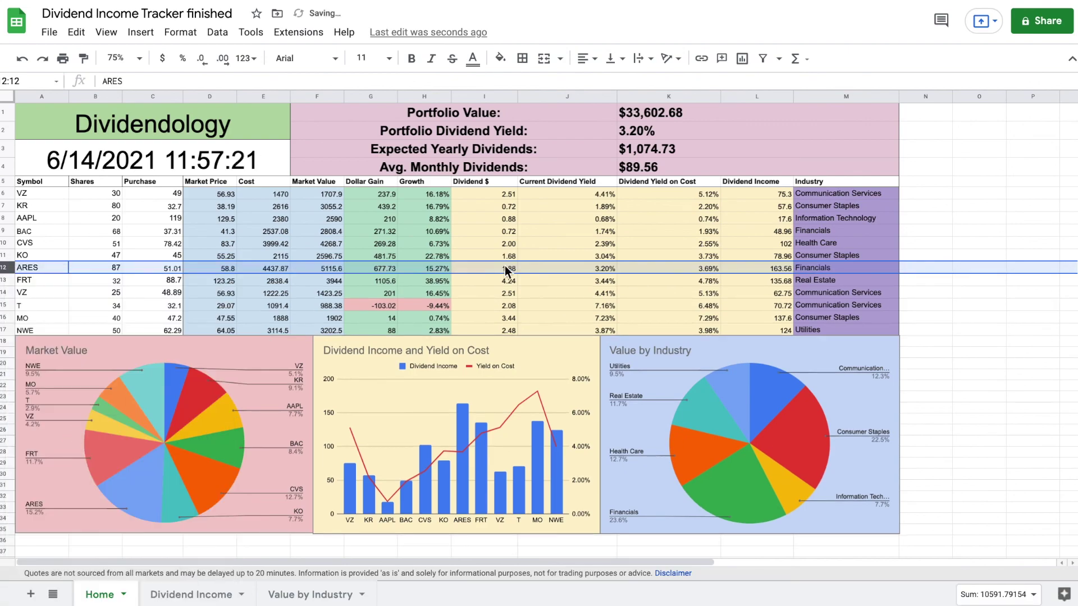
click(924, 297)
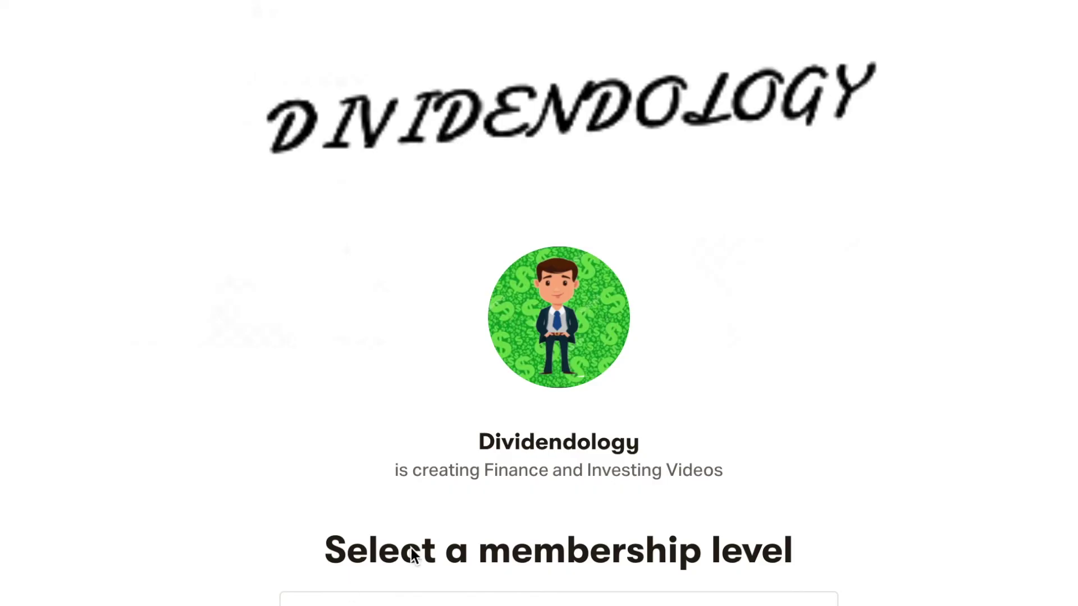
scroll(785, 400, down, 3)
scroll(972, 373, down, 5)
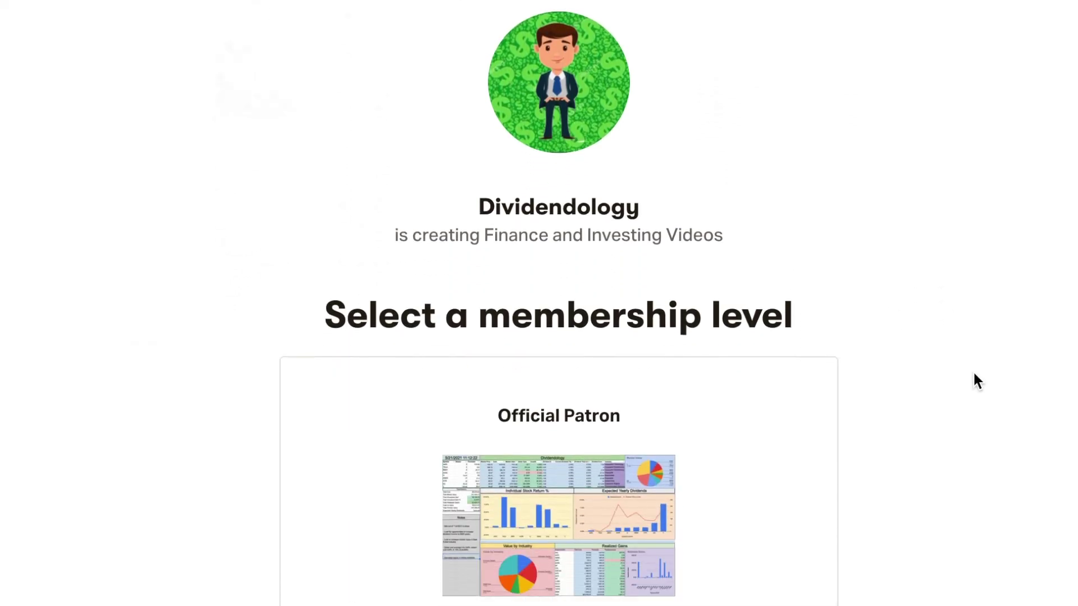
scroll(974, 375, down, 2)
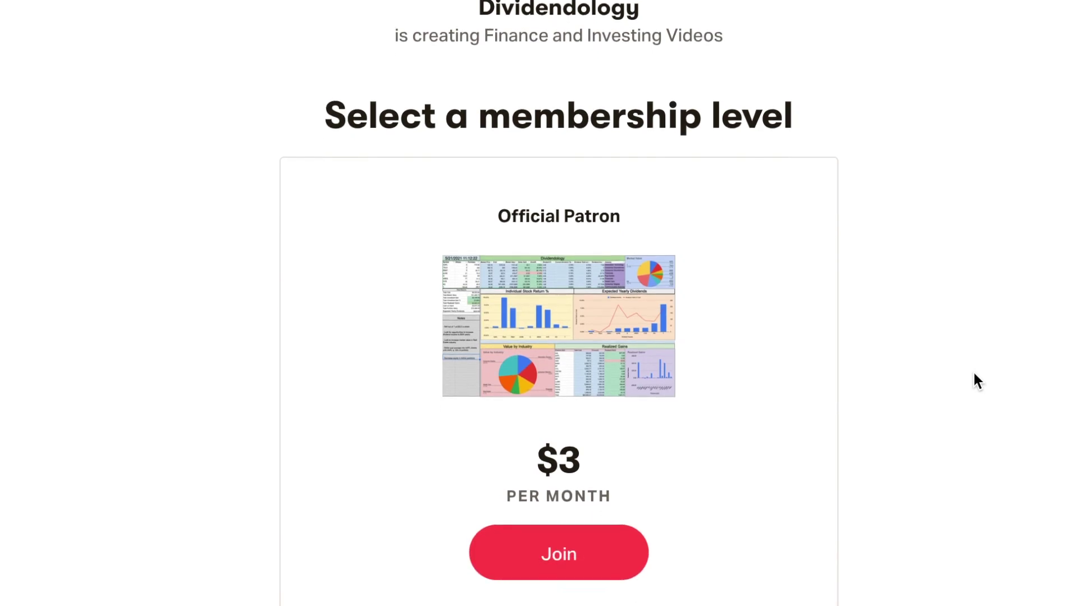